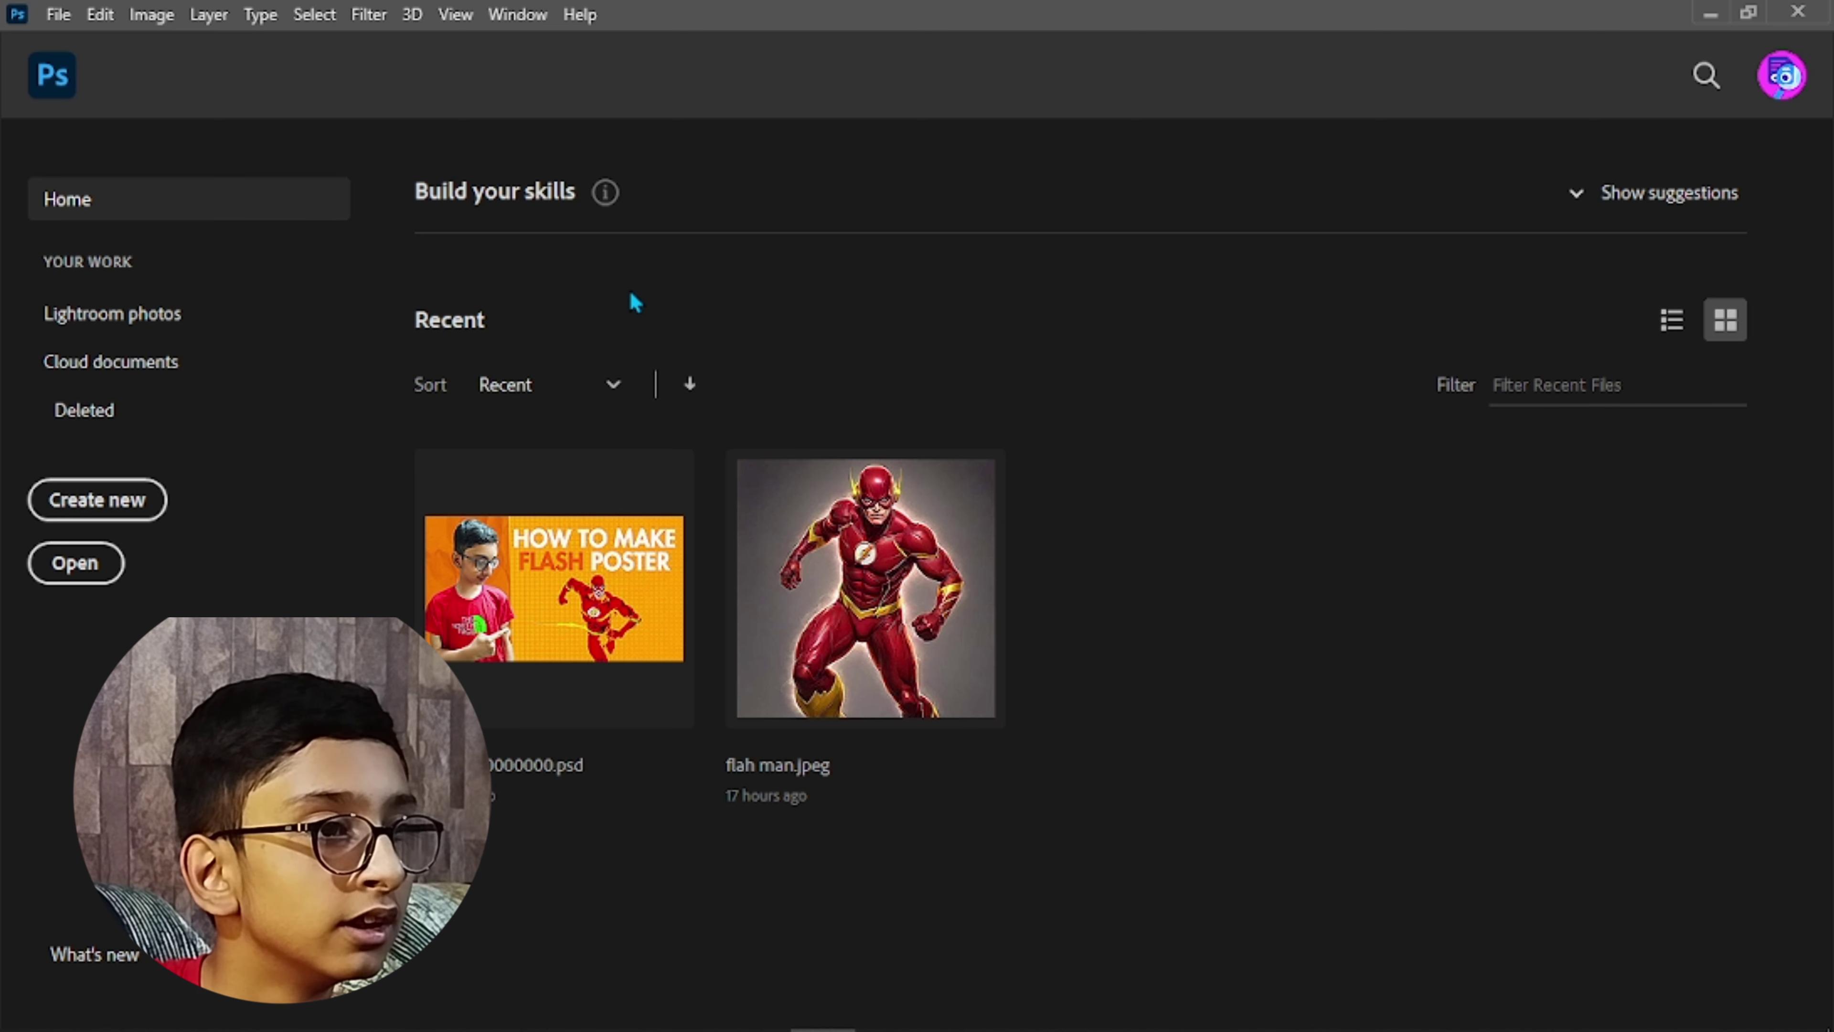
Create a new A4 portrait document, 2480 x 3508 px at 300 ppi, from the Print presets
{"action": "key", "text": "ctrl+n"}
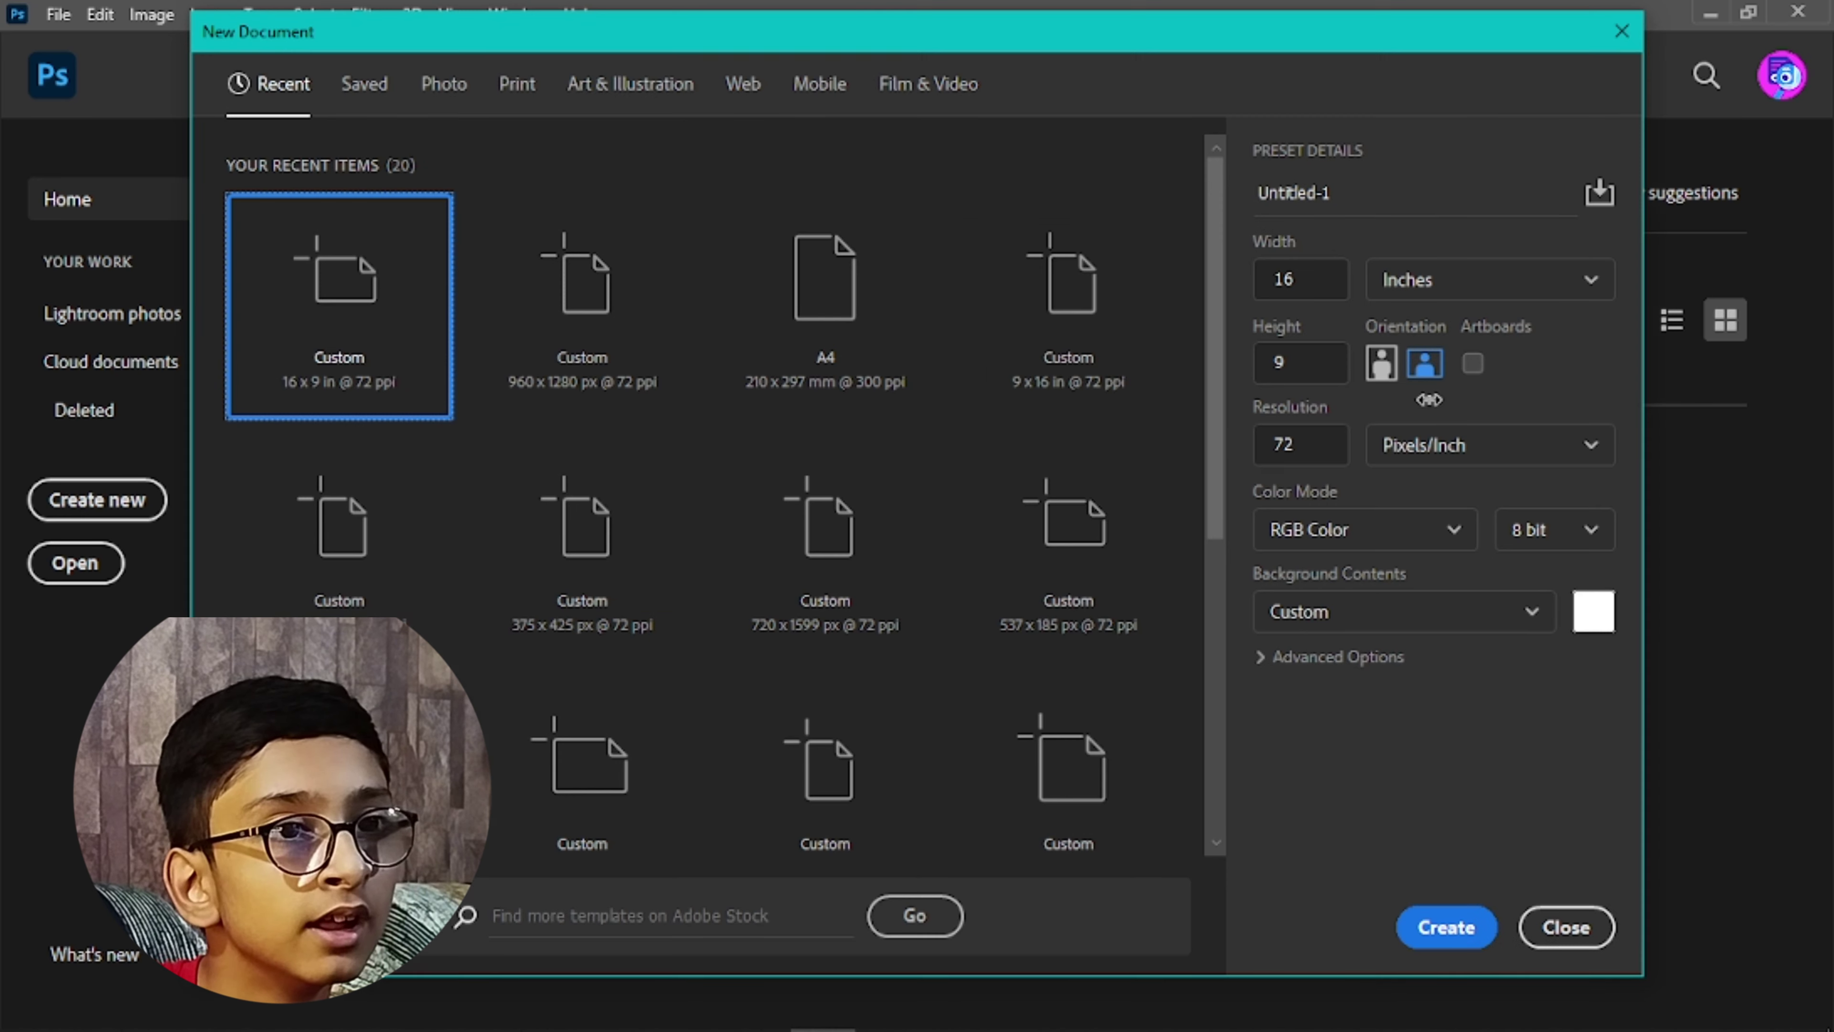
{"action": "left_click", "coordinate": [509, 85]}
{"action": "left_click", "coordinate": [997, 307]}
{"action": "left_click", "coordinate": [1442, 939]}
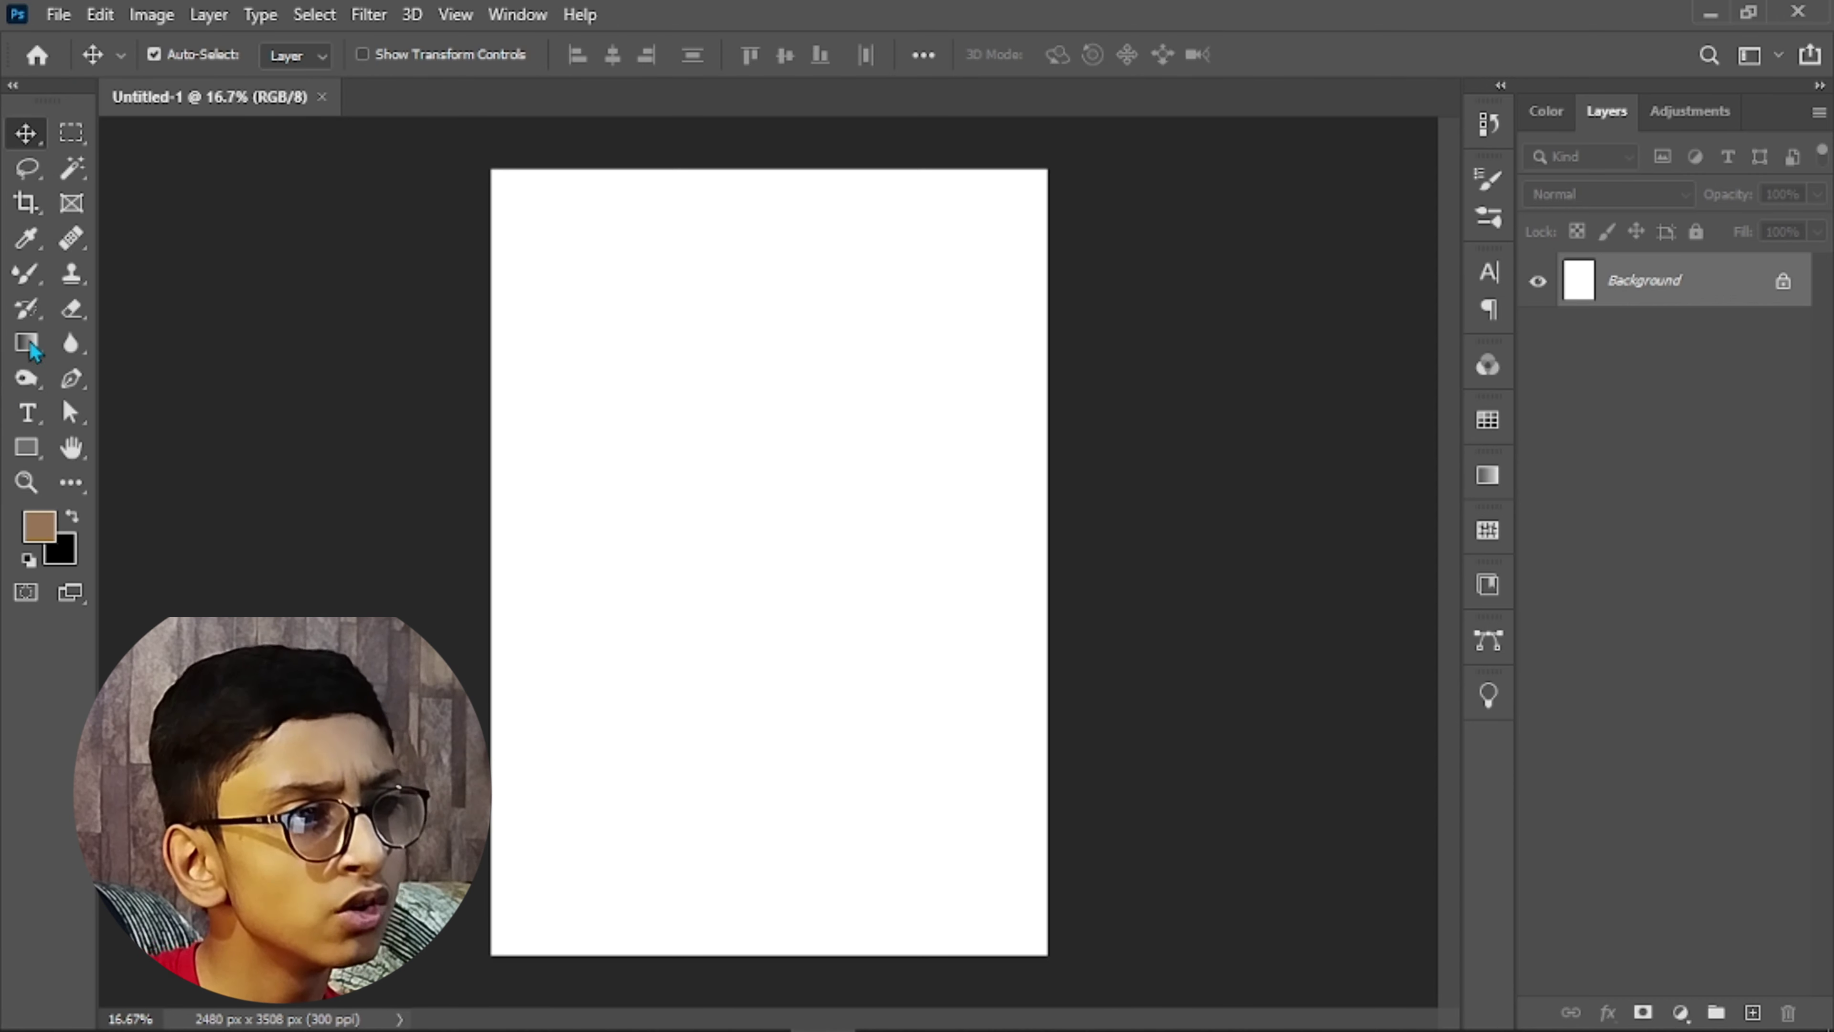
Embed the borna-hrzina street photo from Downloads and scale it to 21.75% to fill the canvas
{"action": "left_click", "coordinate": [58, 15]}
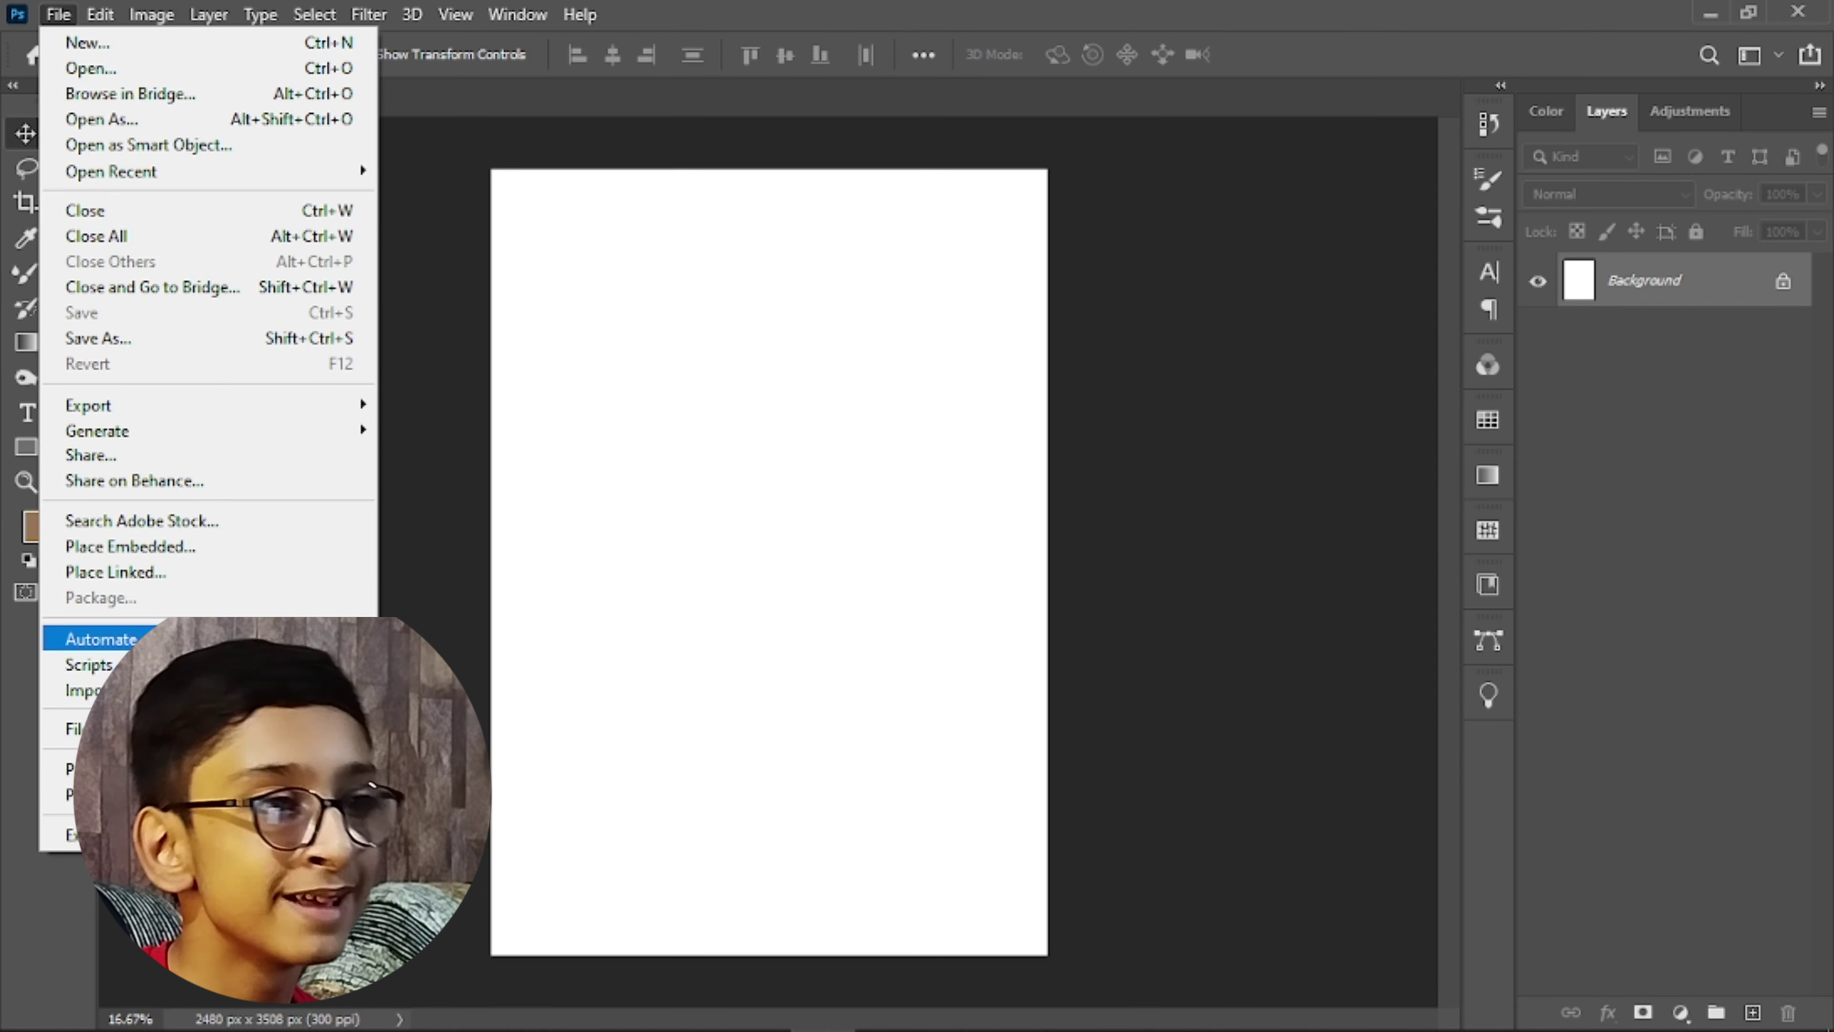
{"action": "left_click", "coordinate": [130, 548]}
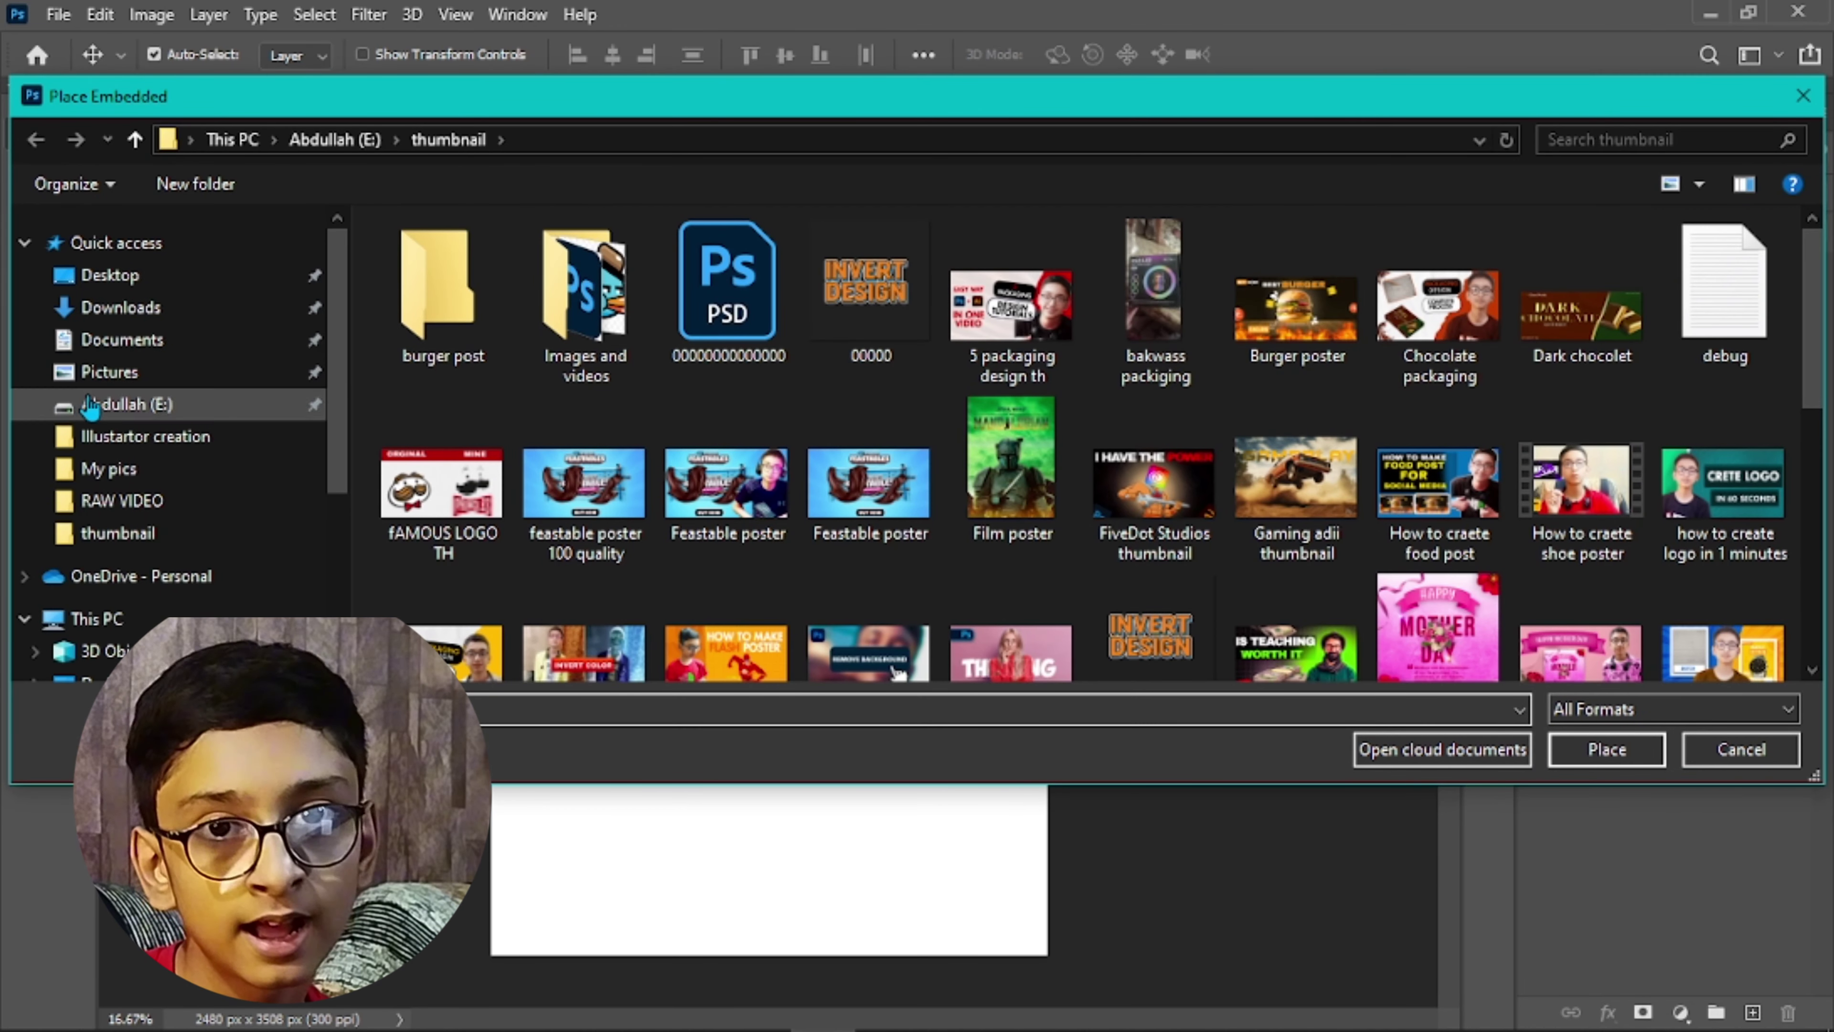
{"action": "left_click", "coordinate": [119, 307]}
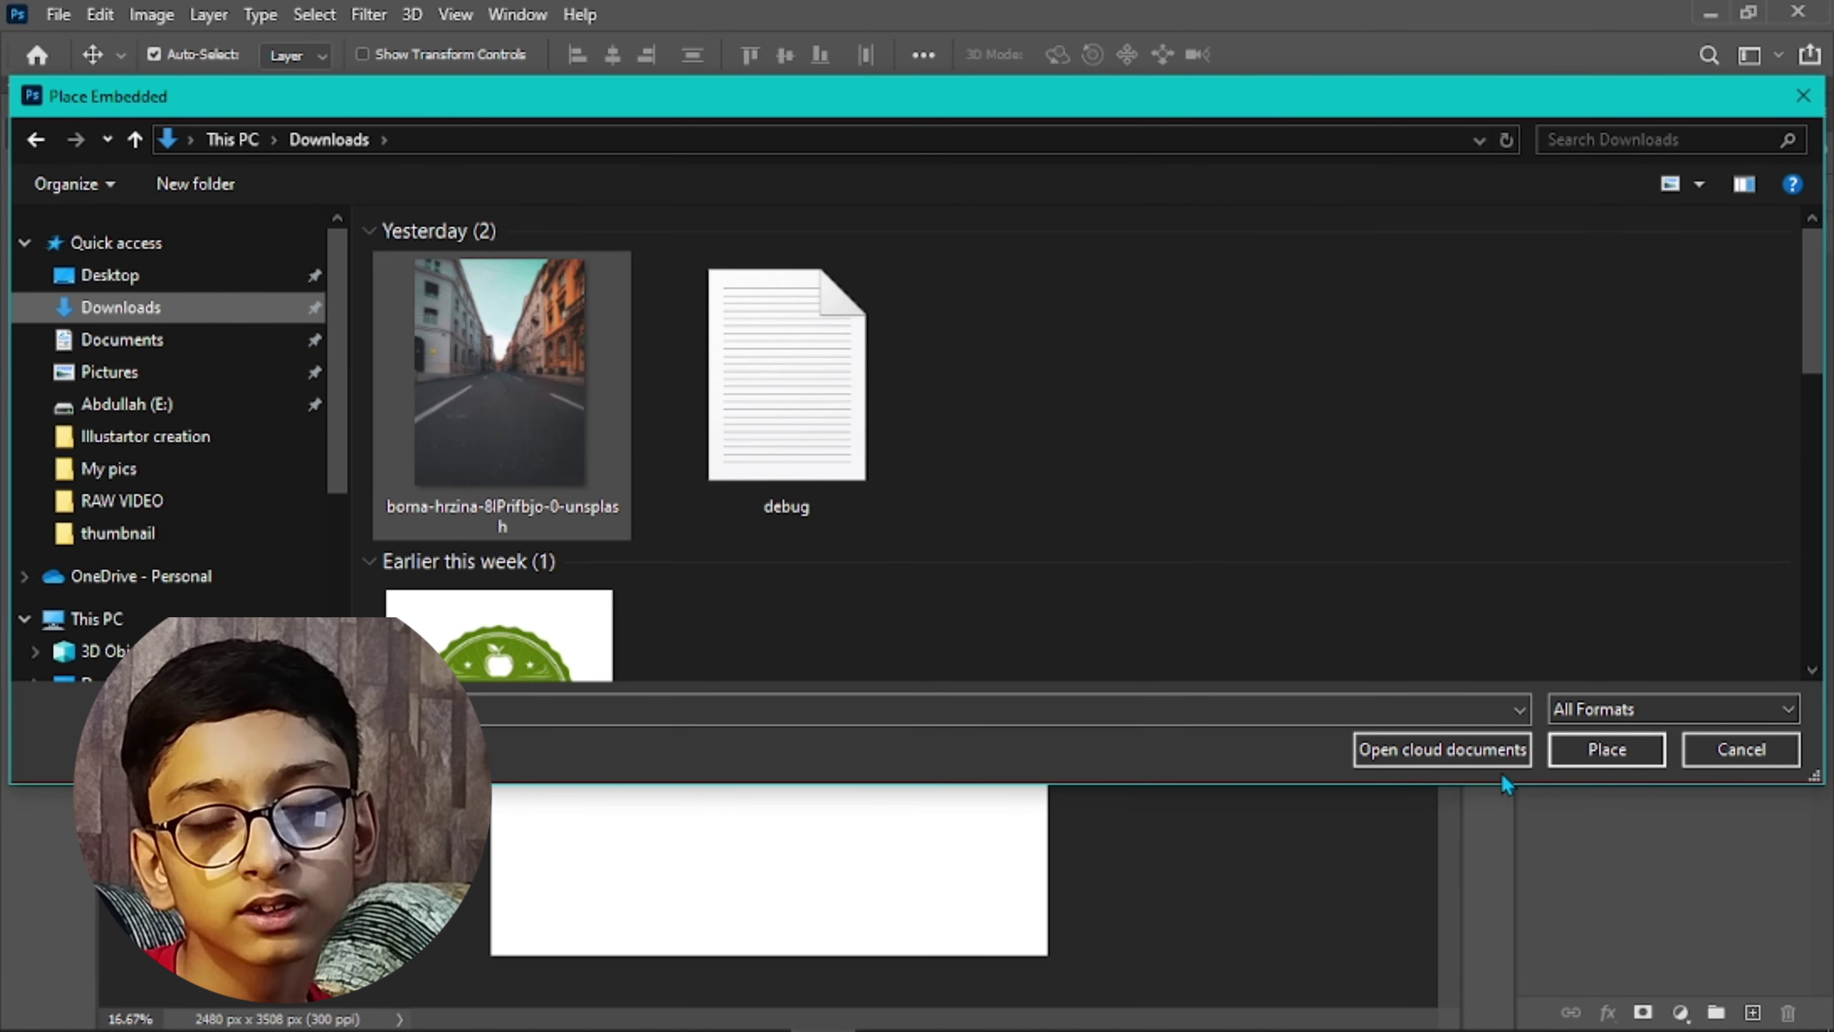
{"action": "left_click", "coordinate": [1583, 750]}
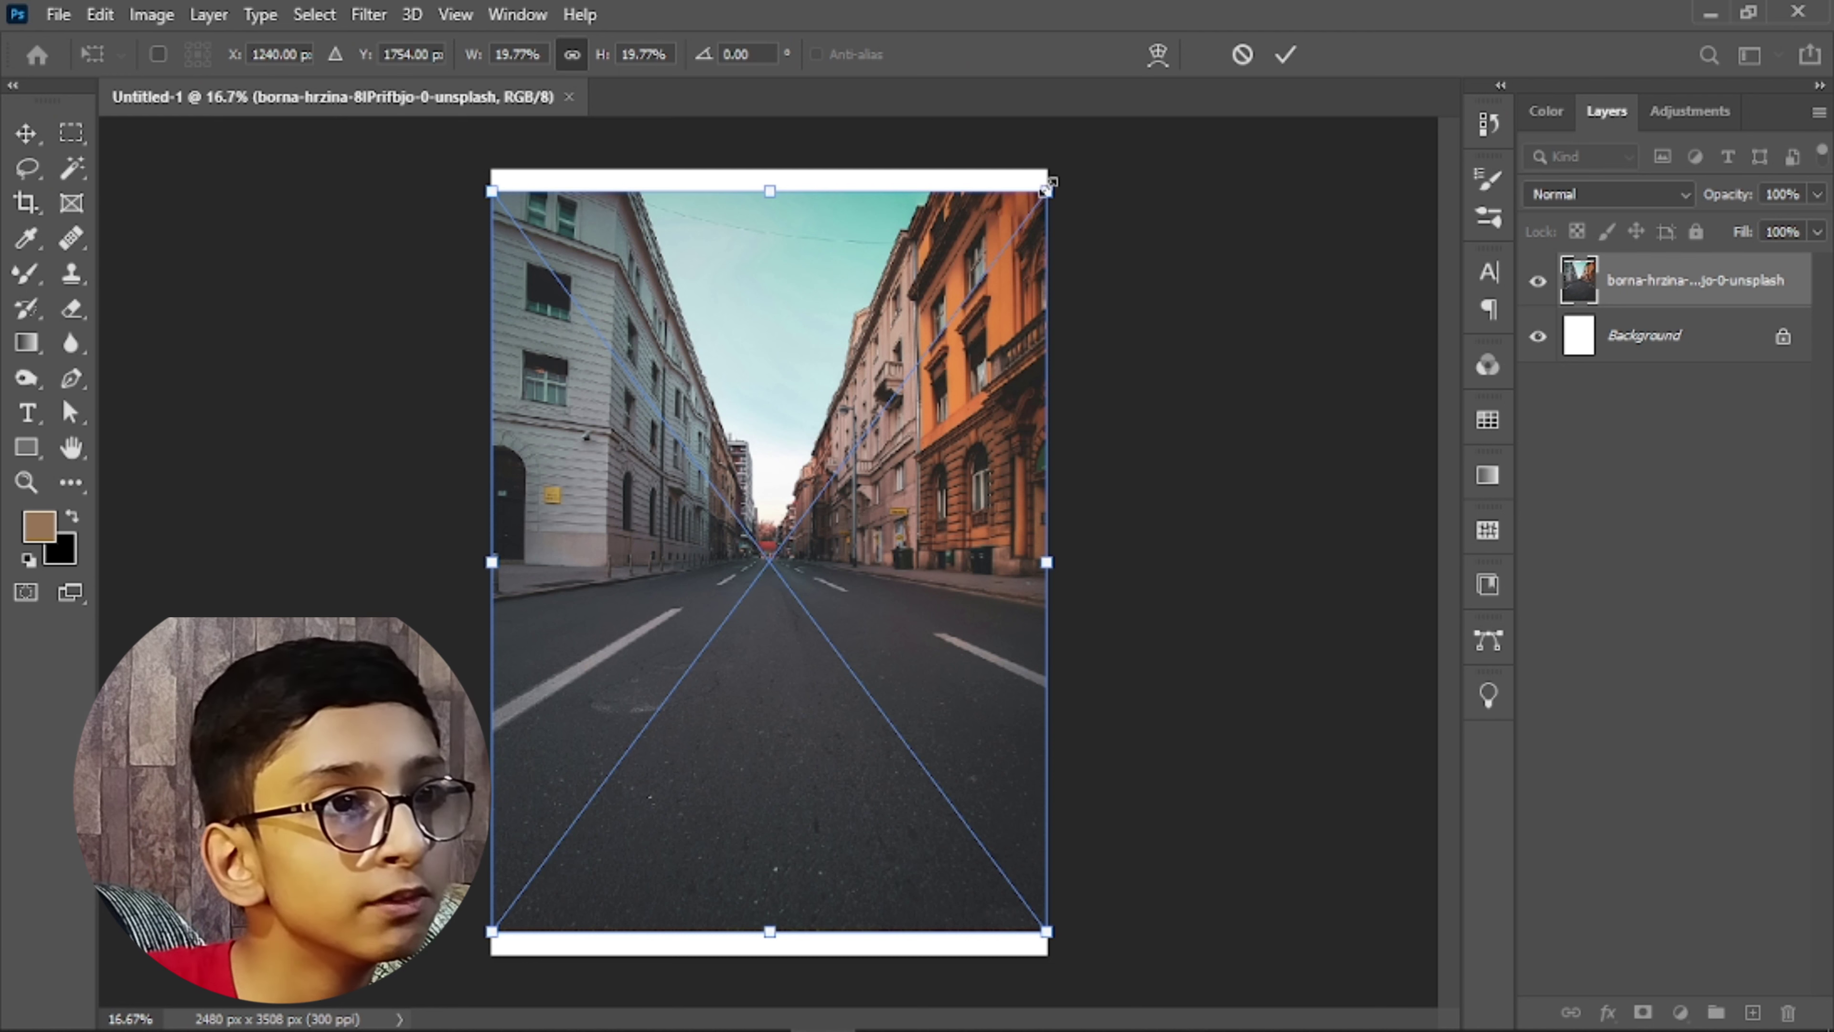
{"action": "left_click_drag", "start_coordinate": [1047, 191], "coordinate": [1076, 162]}
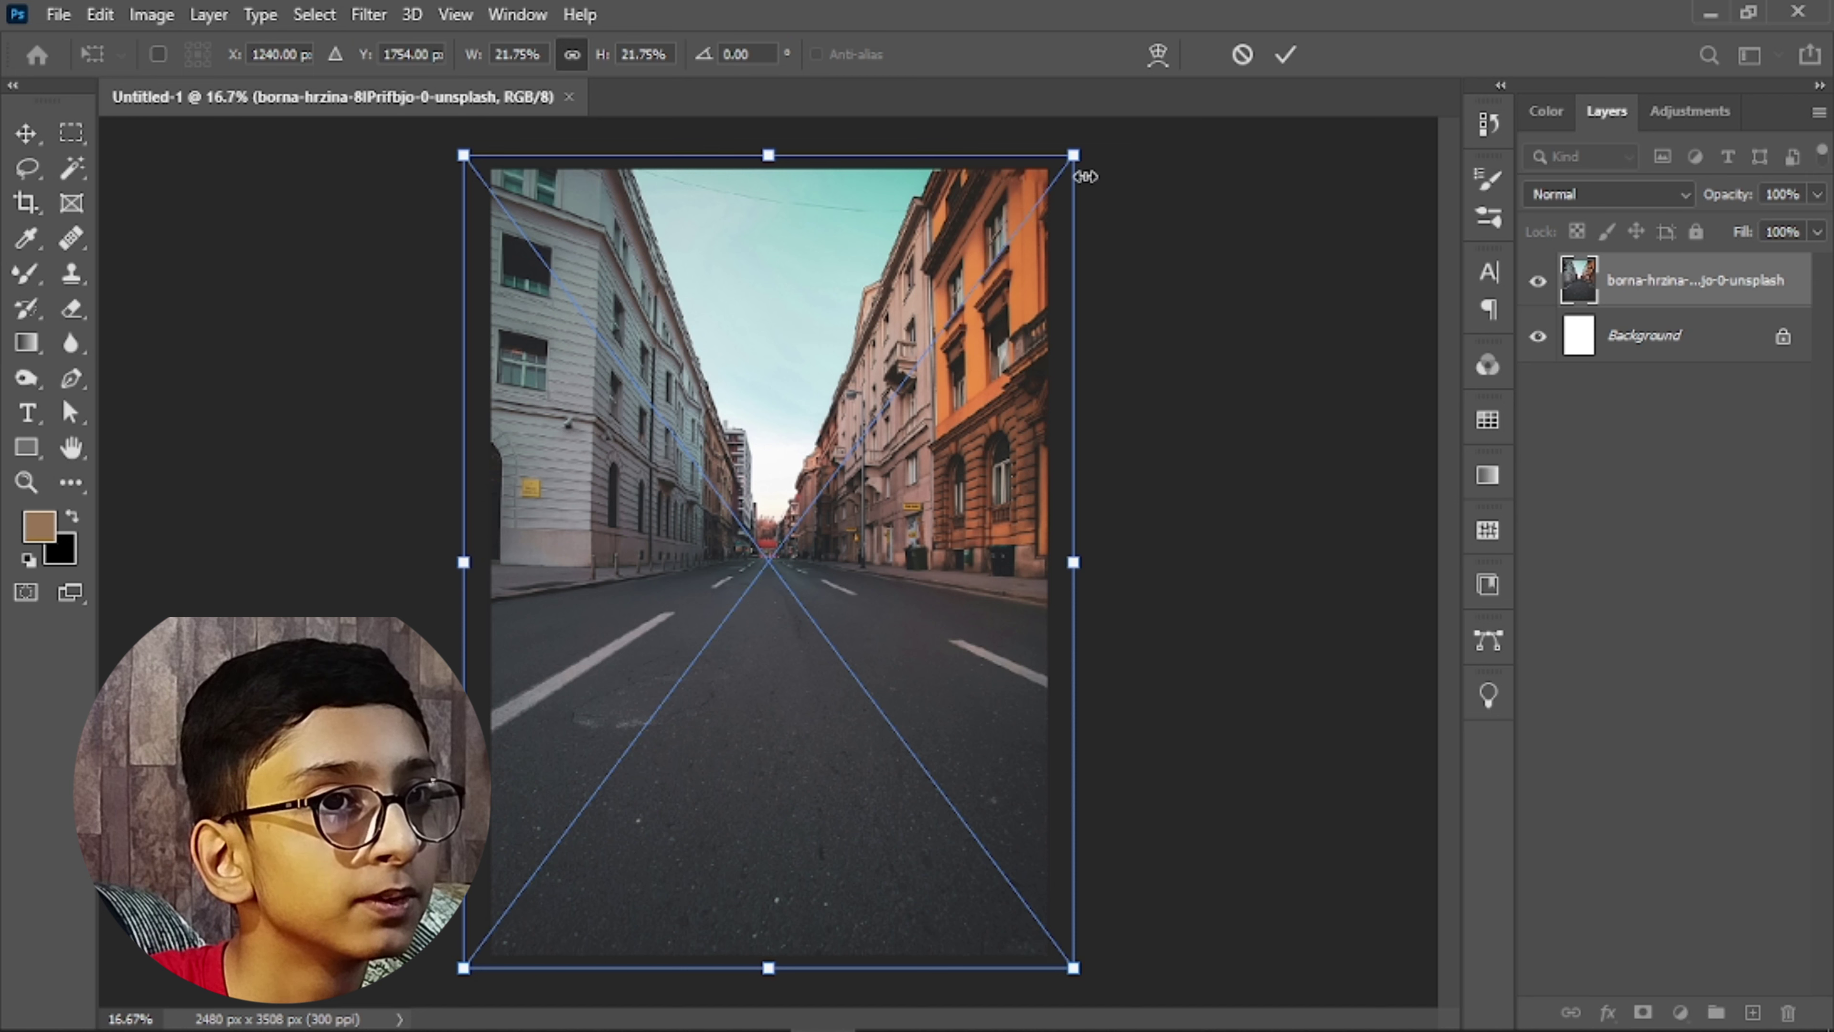
{"action": "left_click", "coordinate": [1289, 69]}
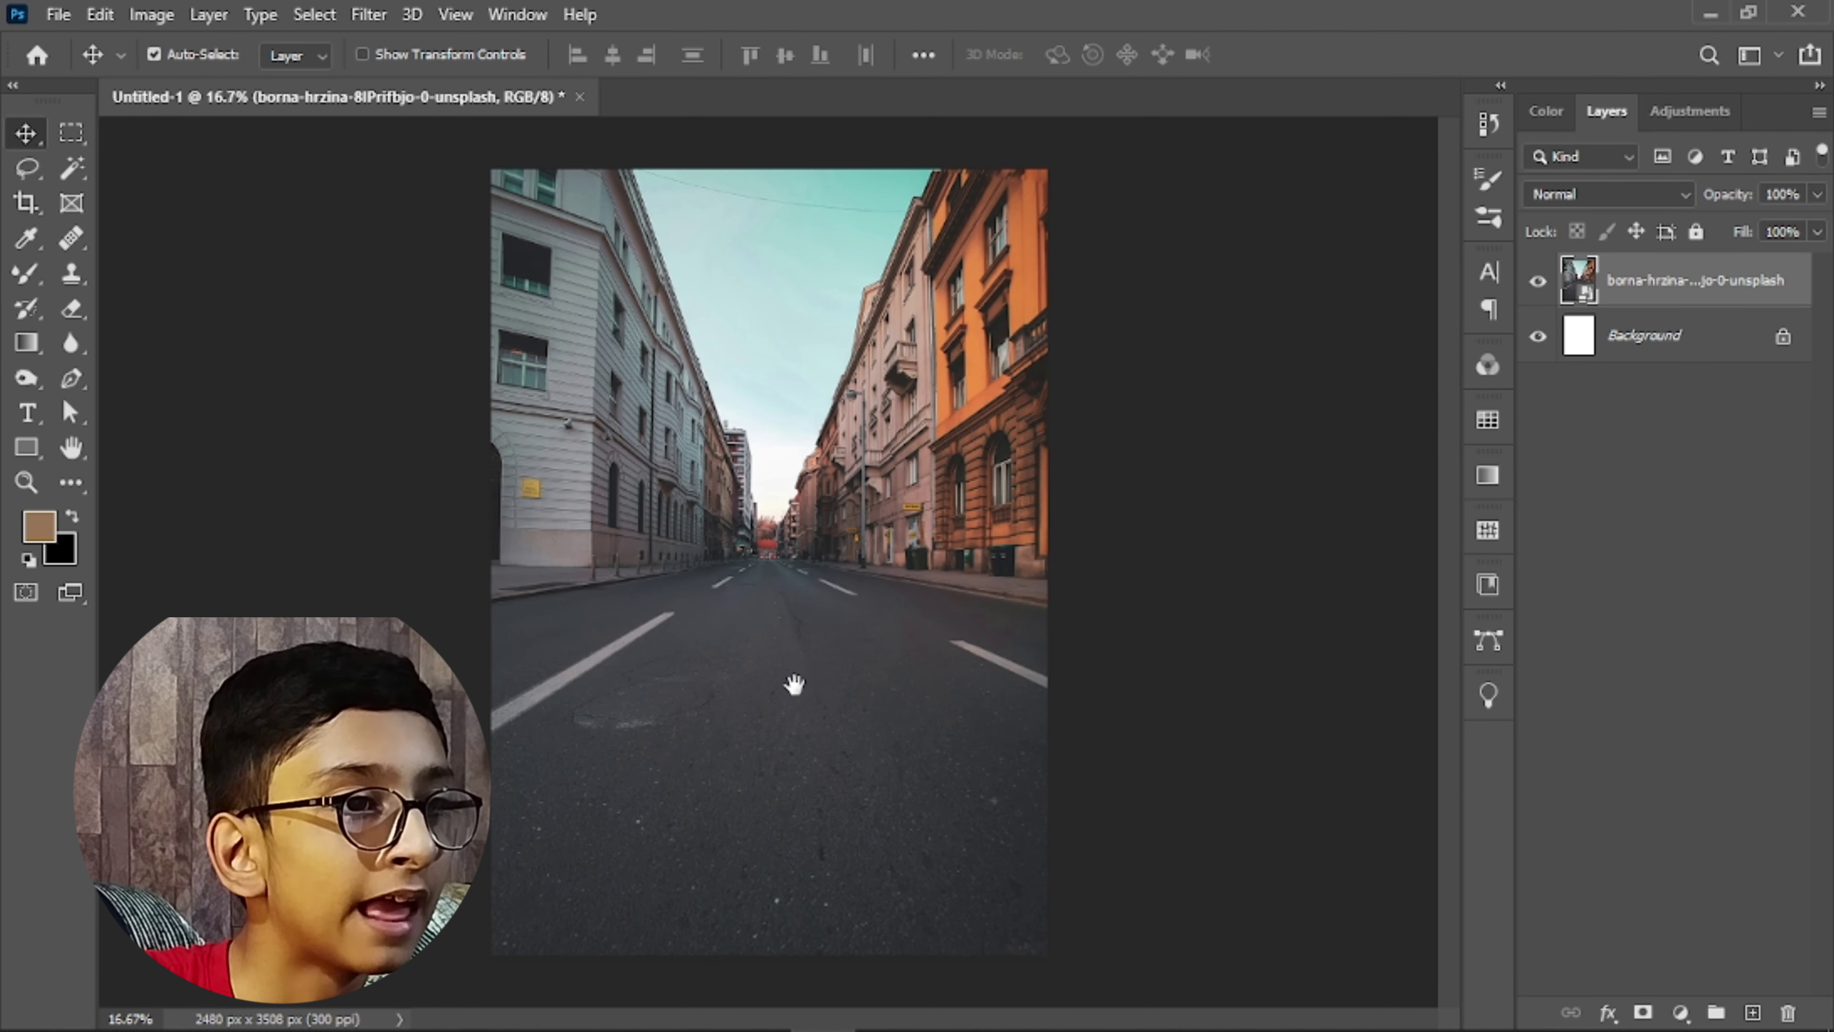
{"action": "scroll", "coordinate": [762, 809], "scroll_direction": "up", "scroll_amount": 1}
{"action": "scroll", "coordinate": [761, 809], "scroll_direction": "down", "scroll_amount": 2}
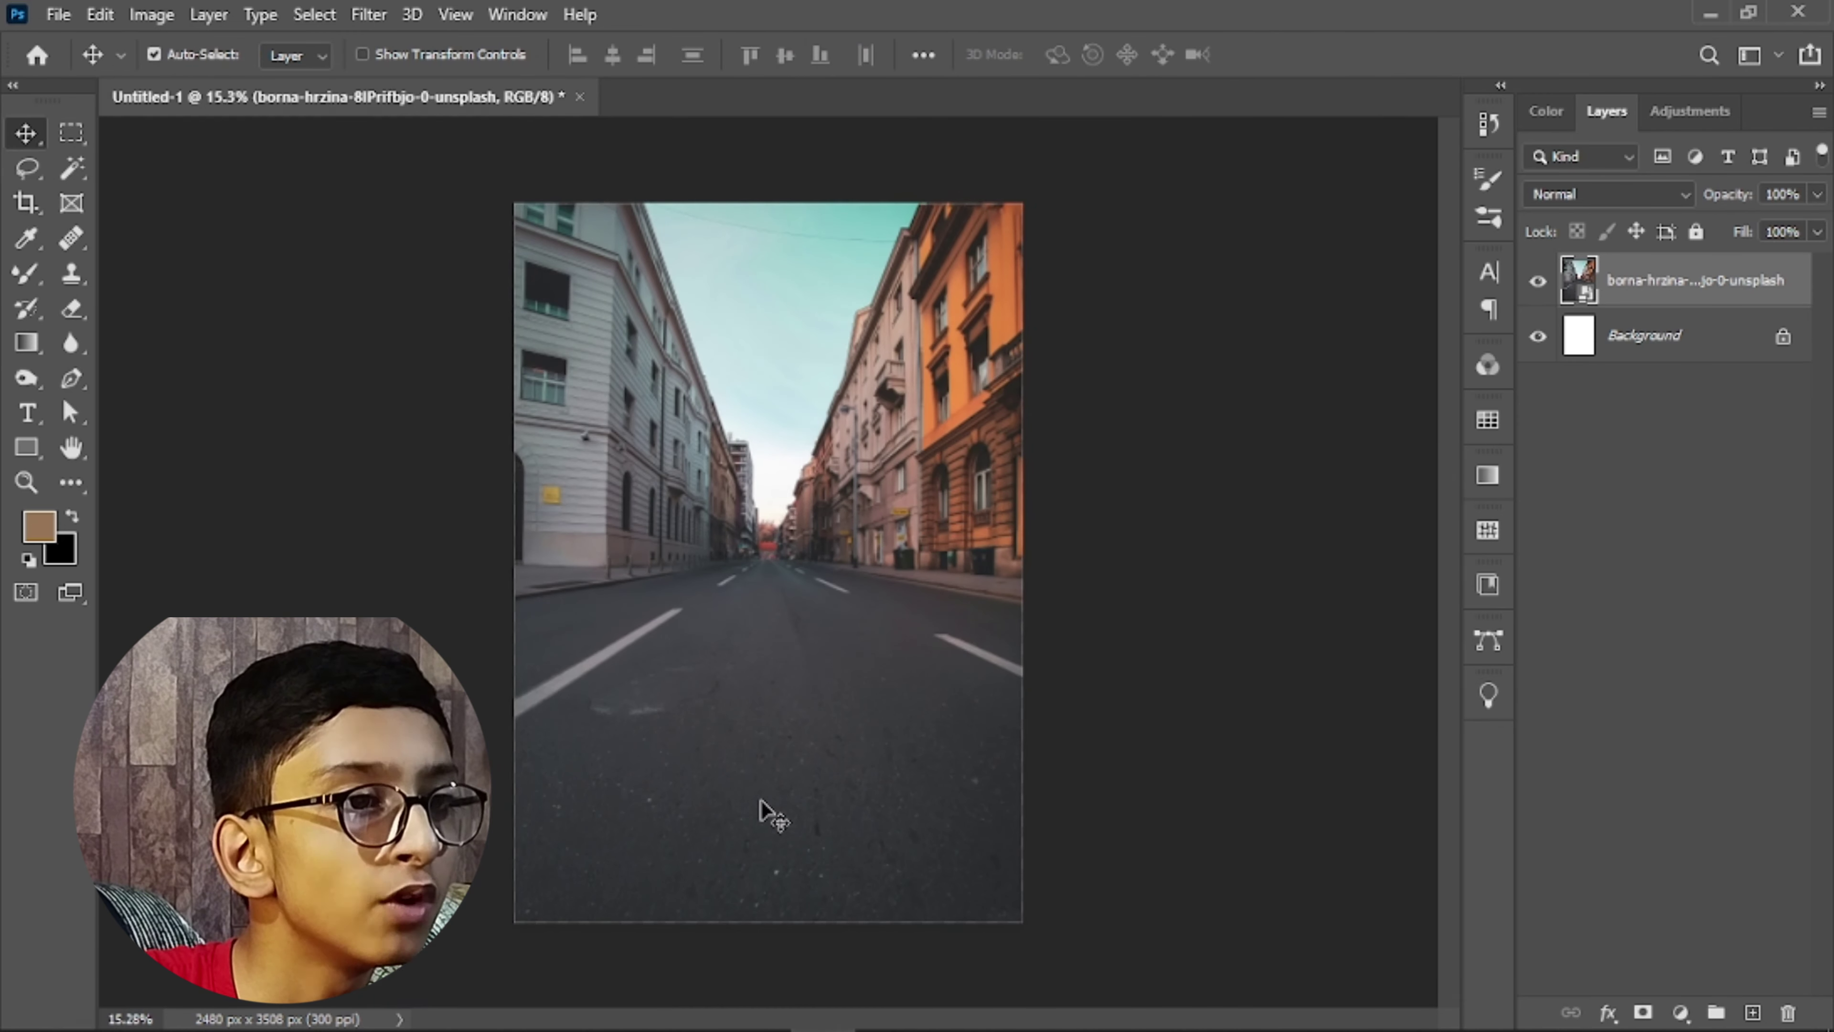
{"action": "scroll", "coordinate": [872, 430], "scroll_direction": "up", "scroll_amount": 10}
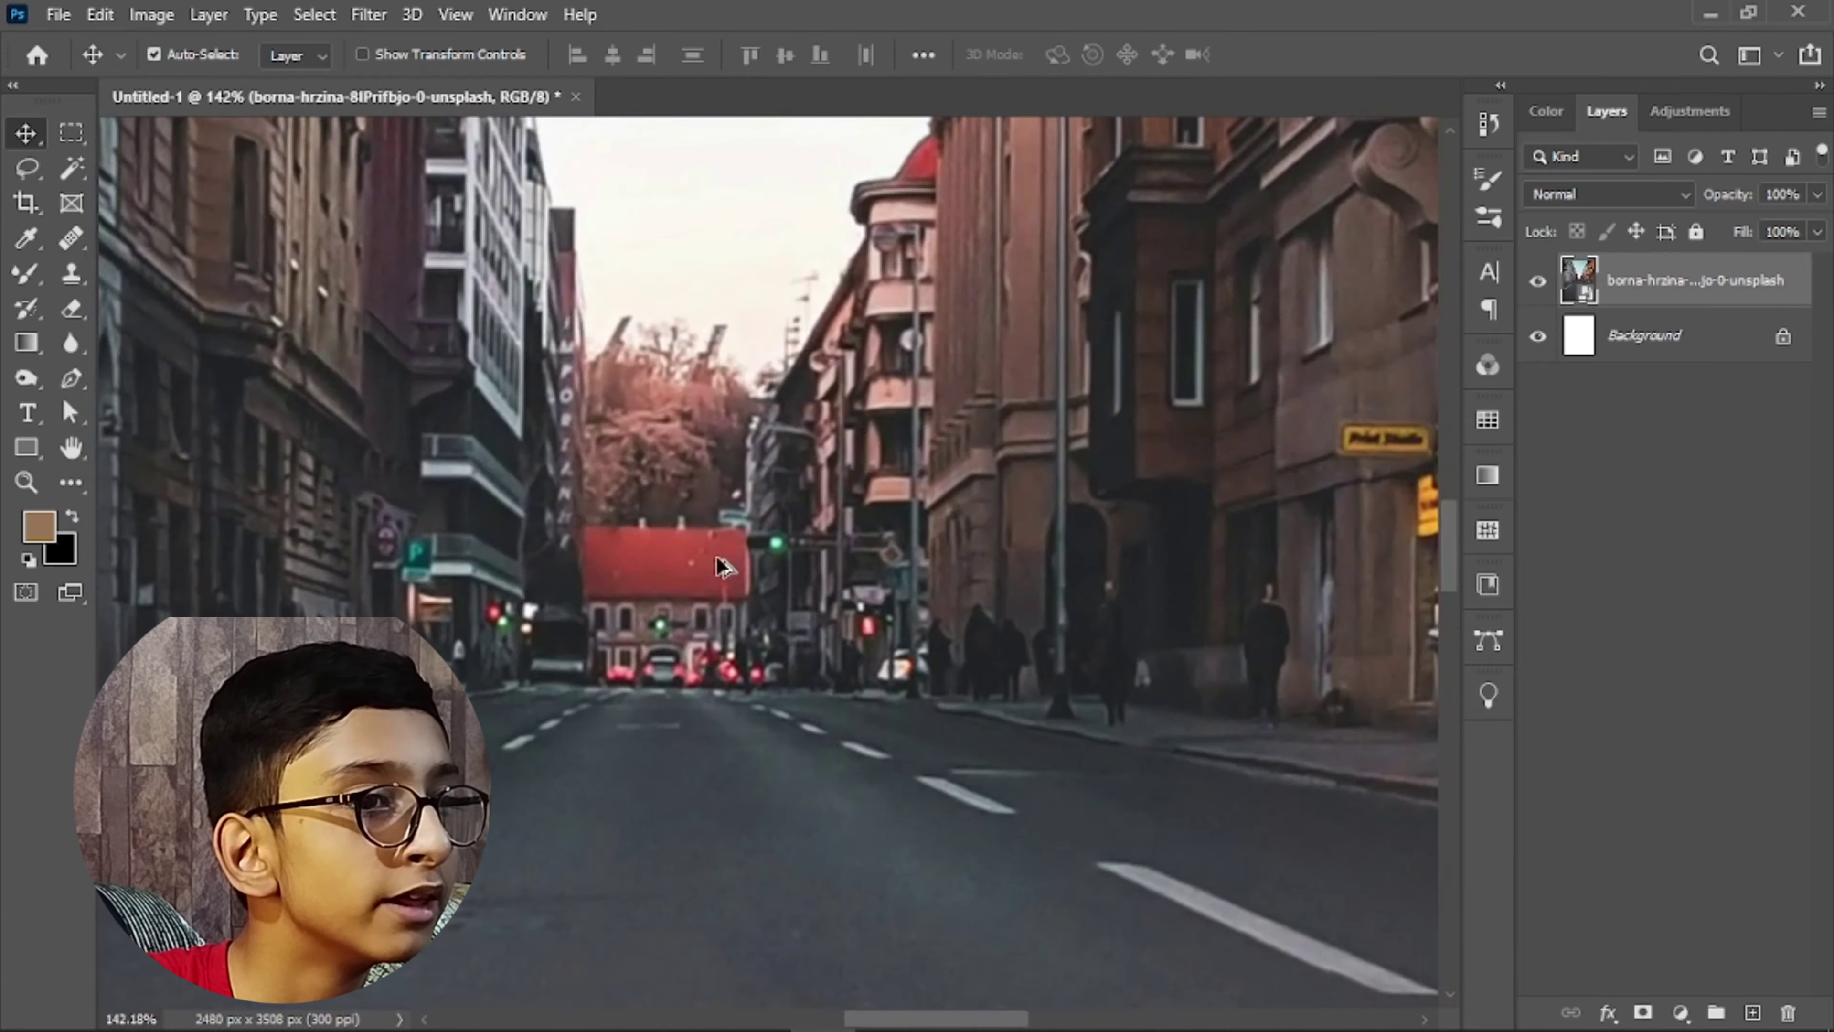
{"action": "scroll", "coordinate": [722, 548], "scroll_direction": "up", "scroll_amount": 3}
{"action": "scroll", "coordinate": [716, 552], "scroll_direction": "down", "scroll_amount": 14}
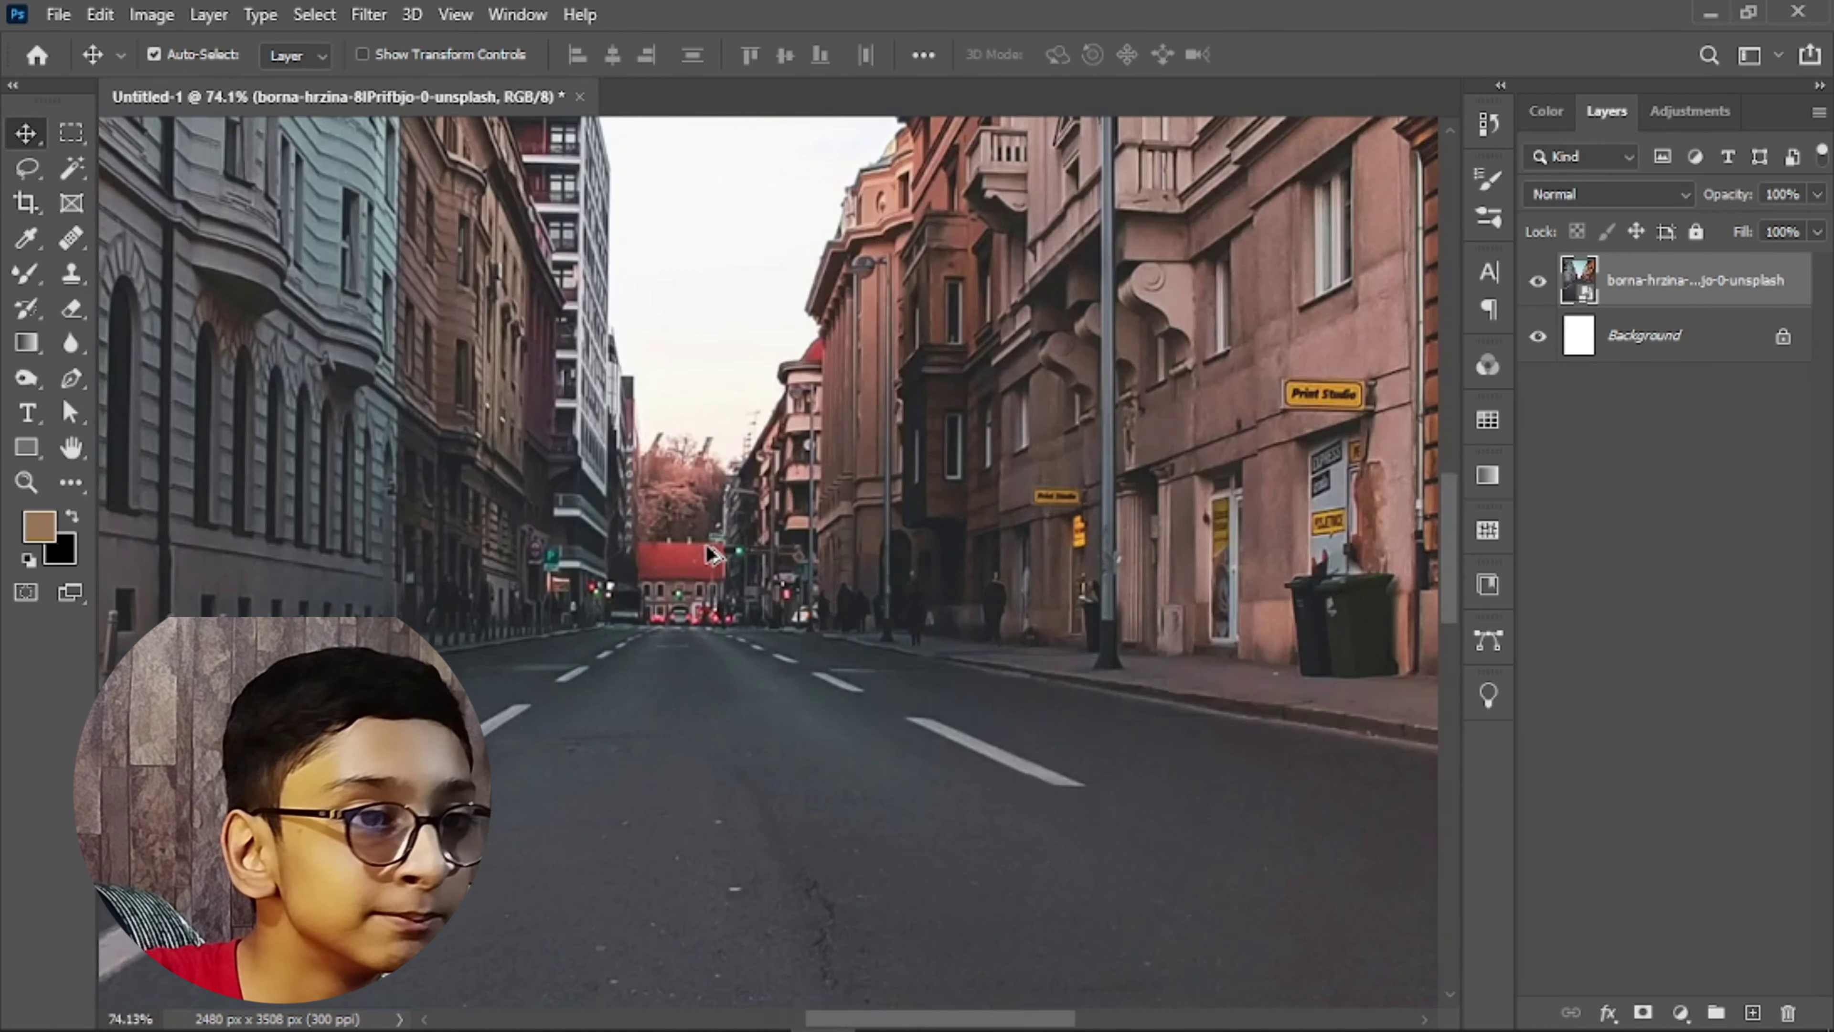
{"action": "scroll", "coordinate": [736, 612], "scroll_direction": "up", "scroll_amount": 1}
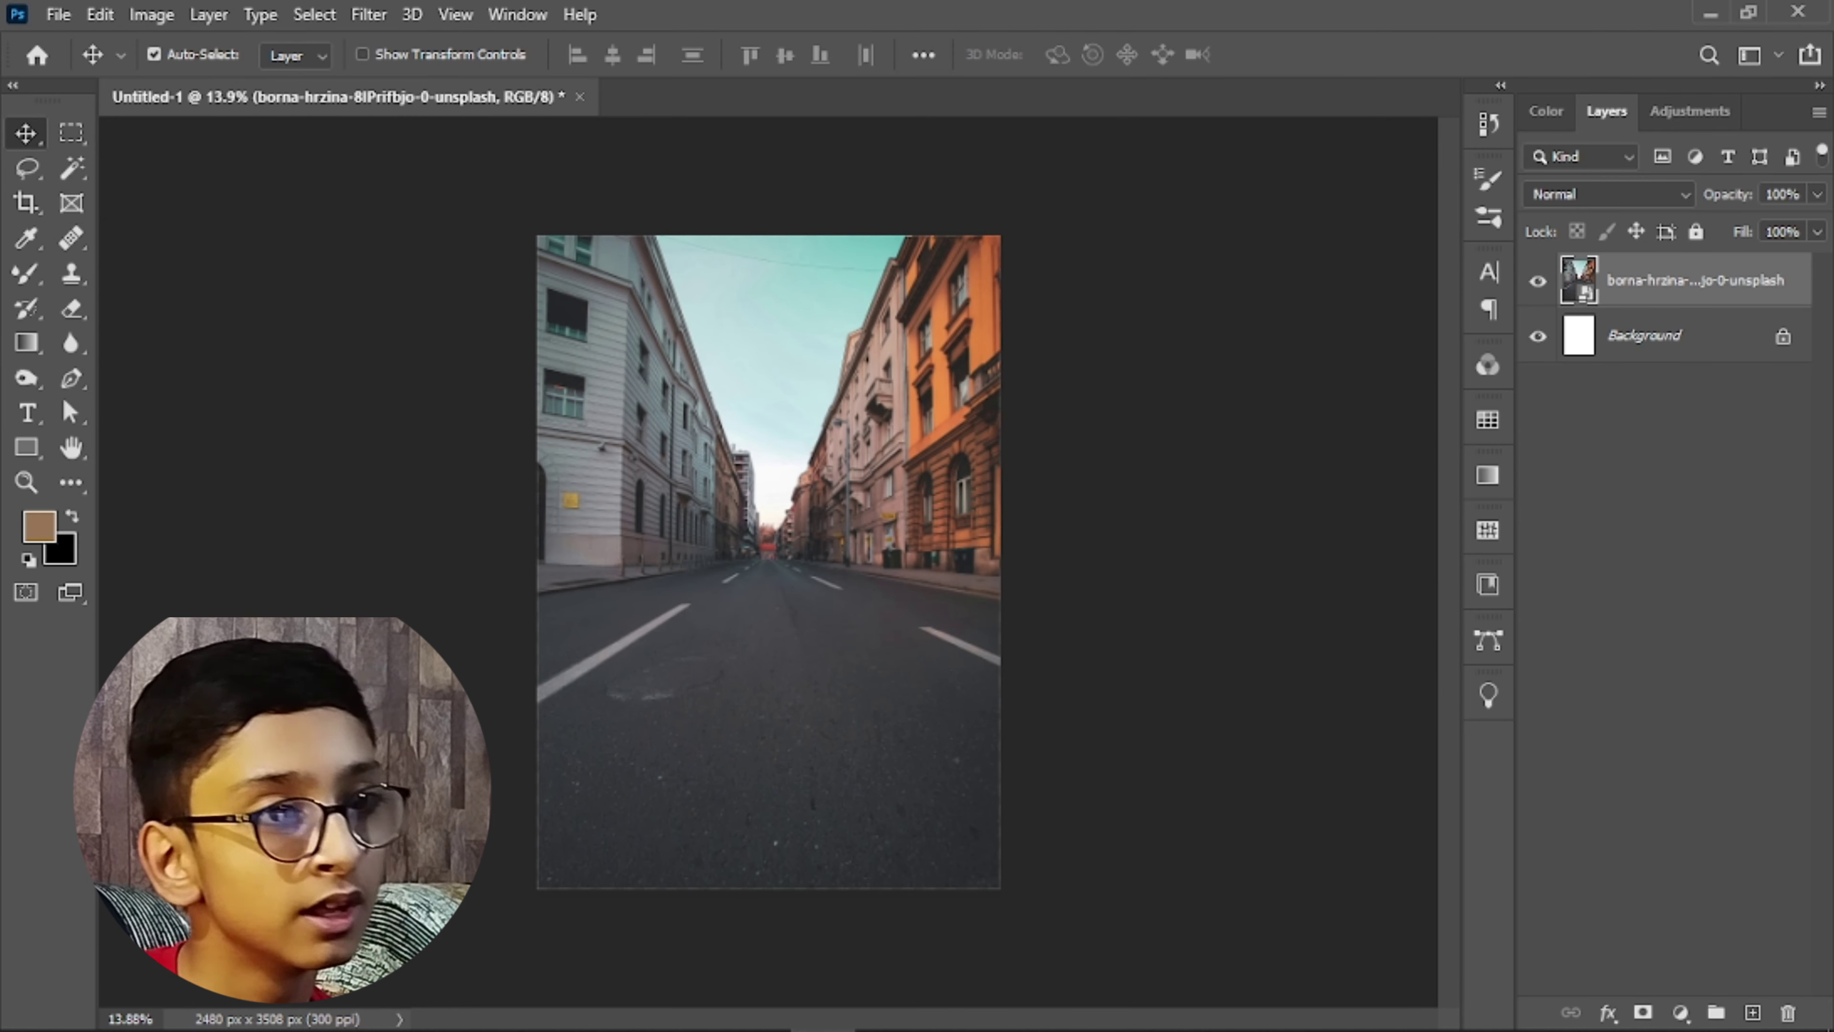
{"action": "scroll", "coordinate": [718, 524], "scroll_direction": "up", "scroll_amount": 4}
{"action": "scroll", "coordinate": [664, 538], "scroll_direction": "down", "scroll_amount": 4}
{"action": "scroll", "coordinate": [650, 577], "scroll_direction": "up", "scroll_amount": 3}
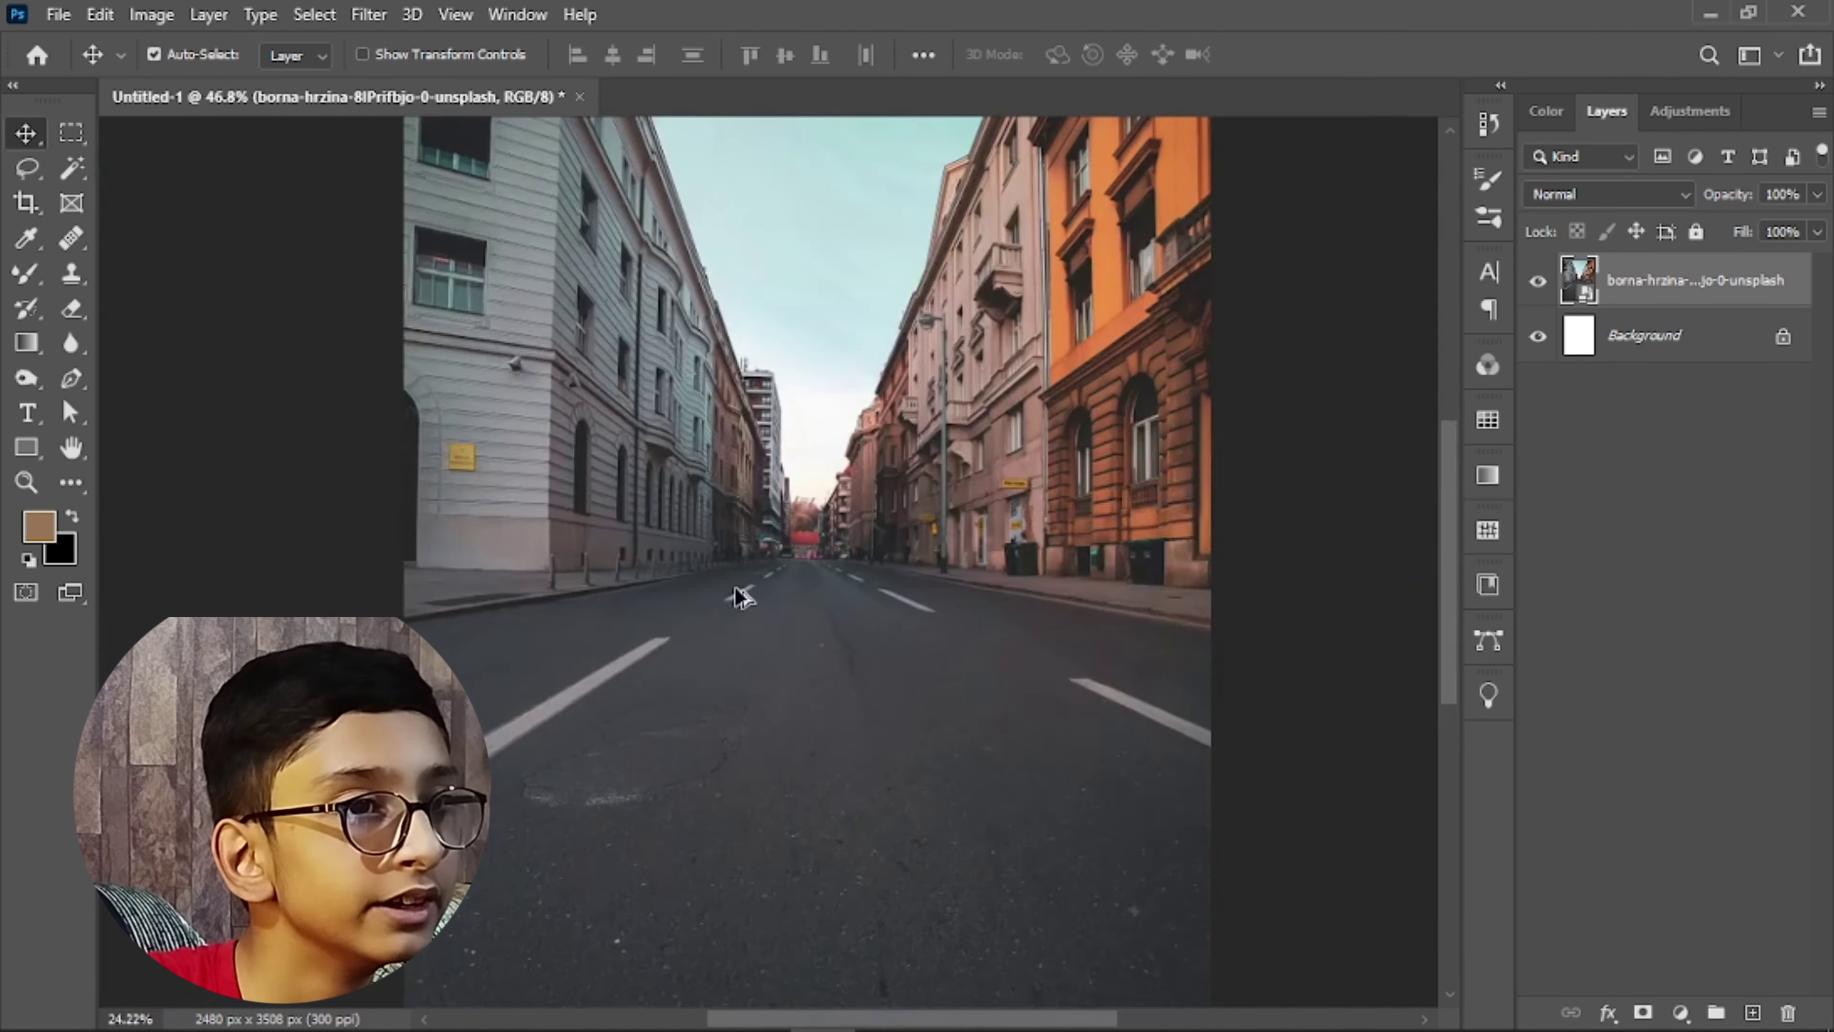
{"action": "scroll", "coordinate": [740, 596], "scroll_direction": "down", "scroll_amount": 1}
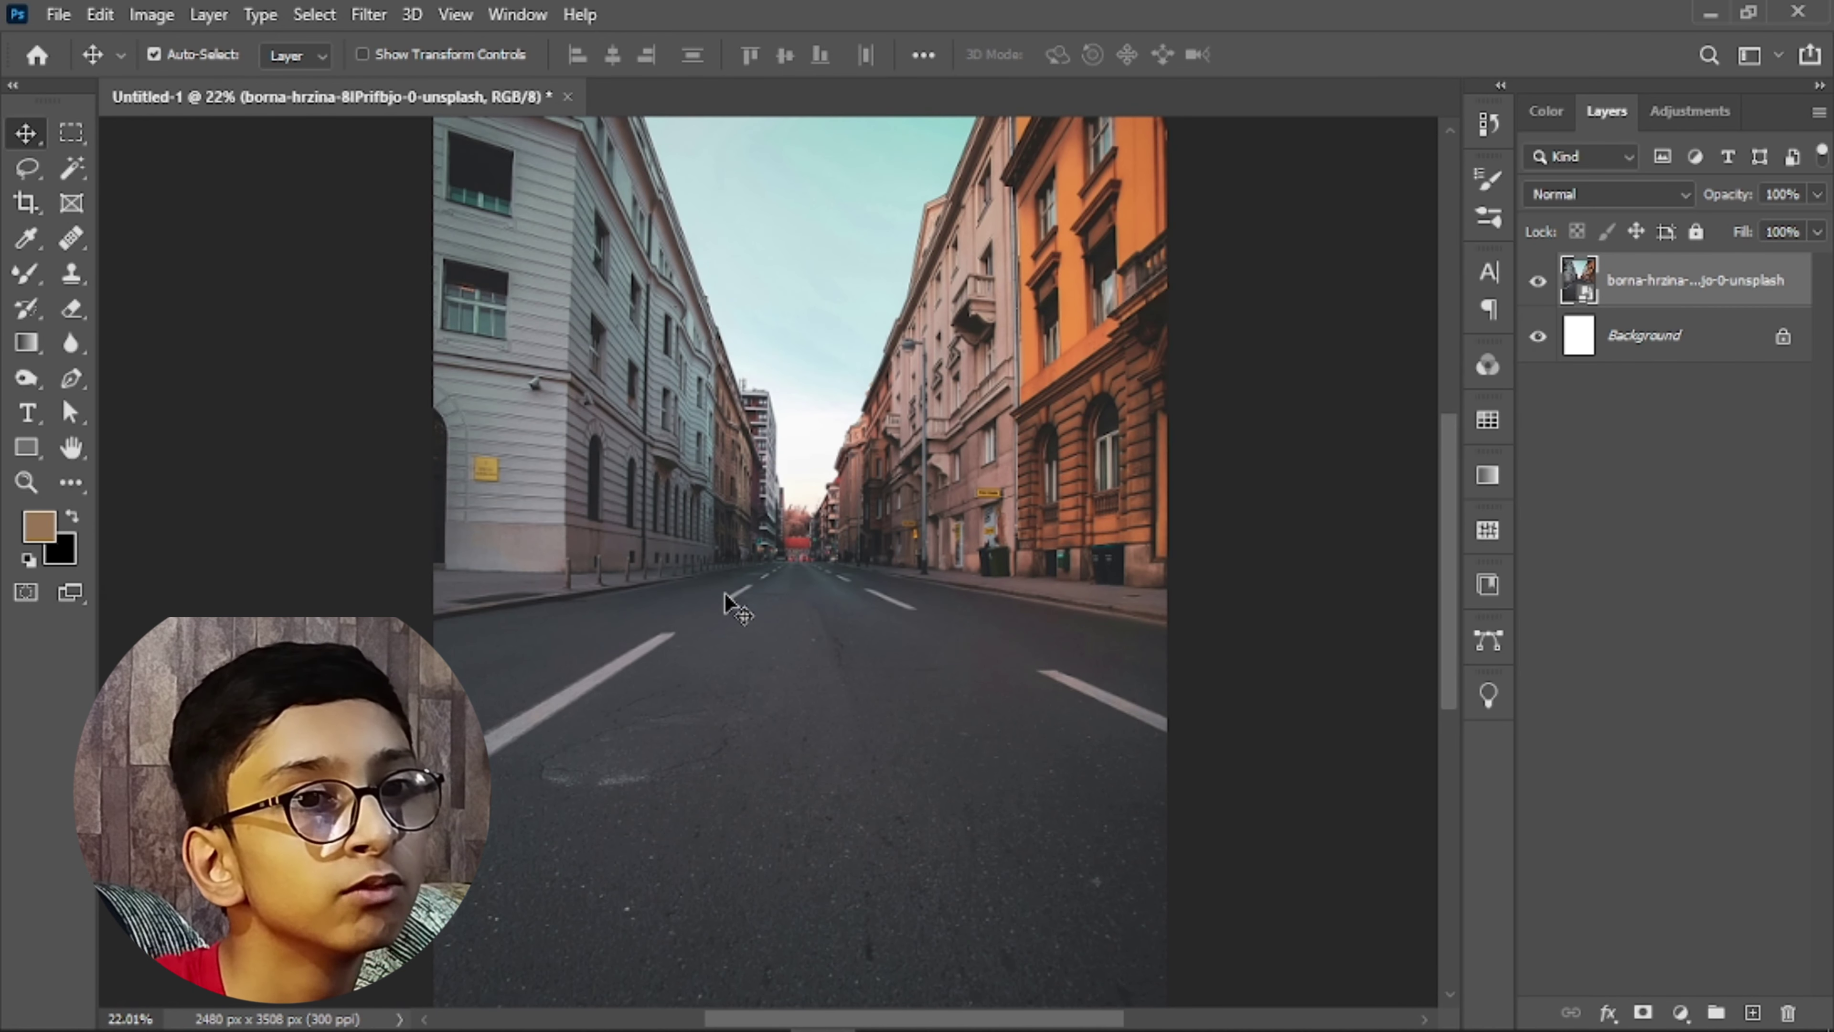
{"action": "scroll", "coordinate": [725, 596], "scroll_direction": "up", "scroll_amount": 14}
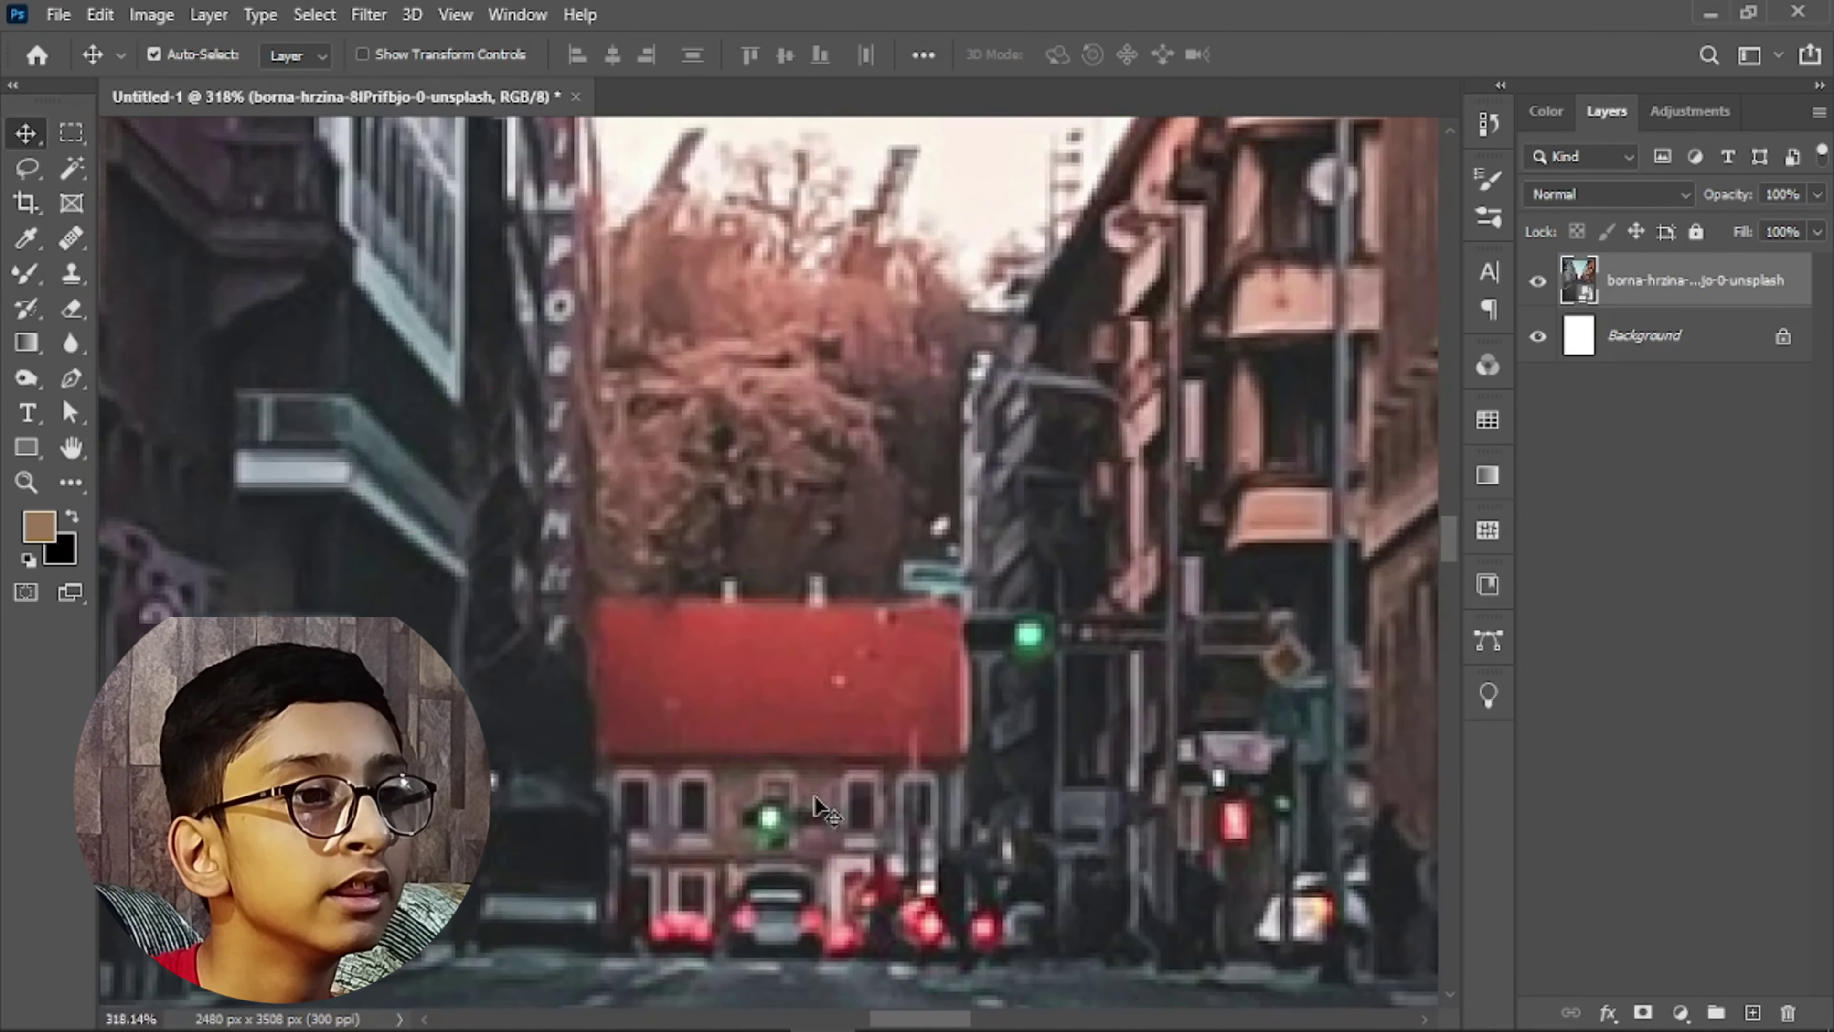
{"action": "scroll", "coordinate": [819, 805], "scroll_direction": "down", "scroll_amount": 3}
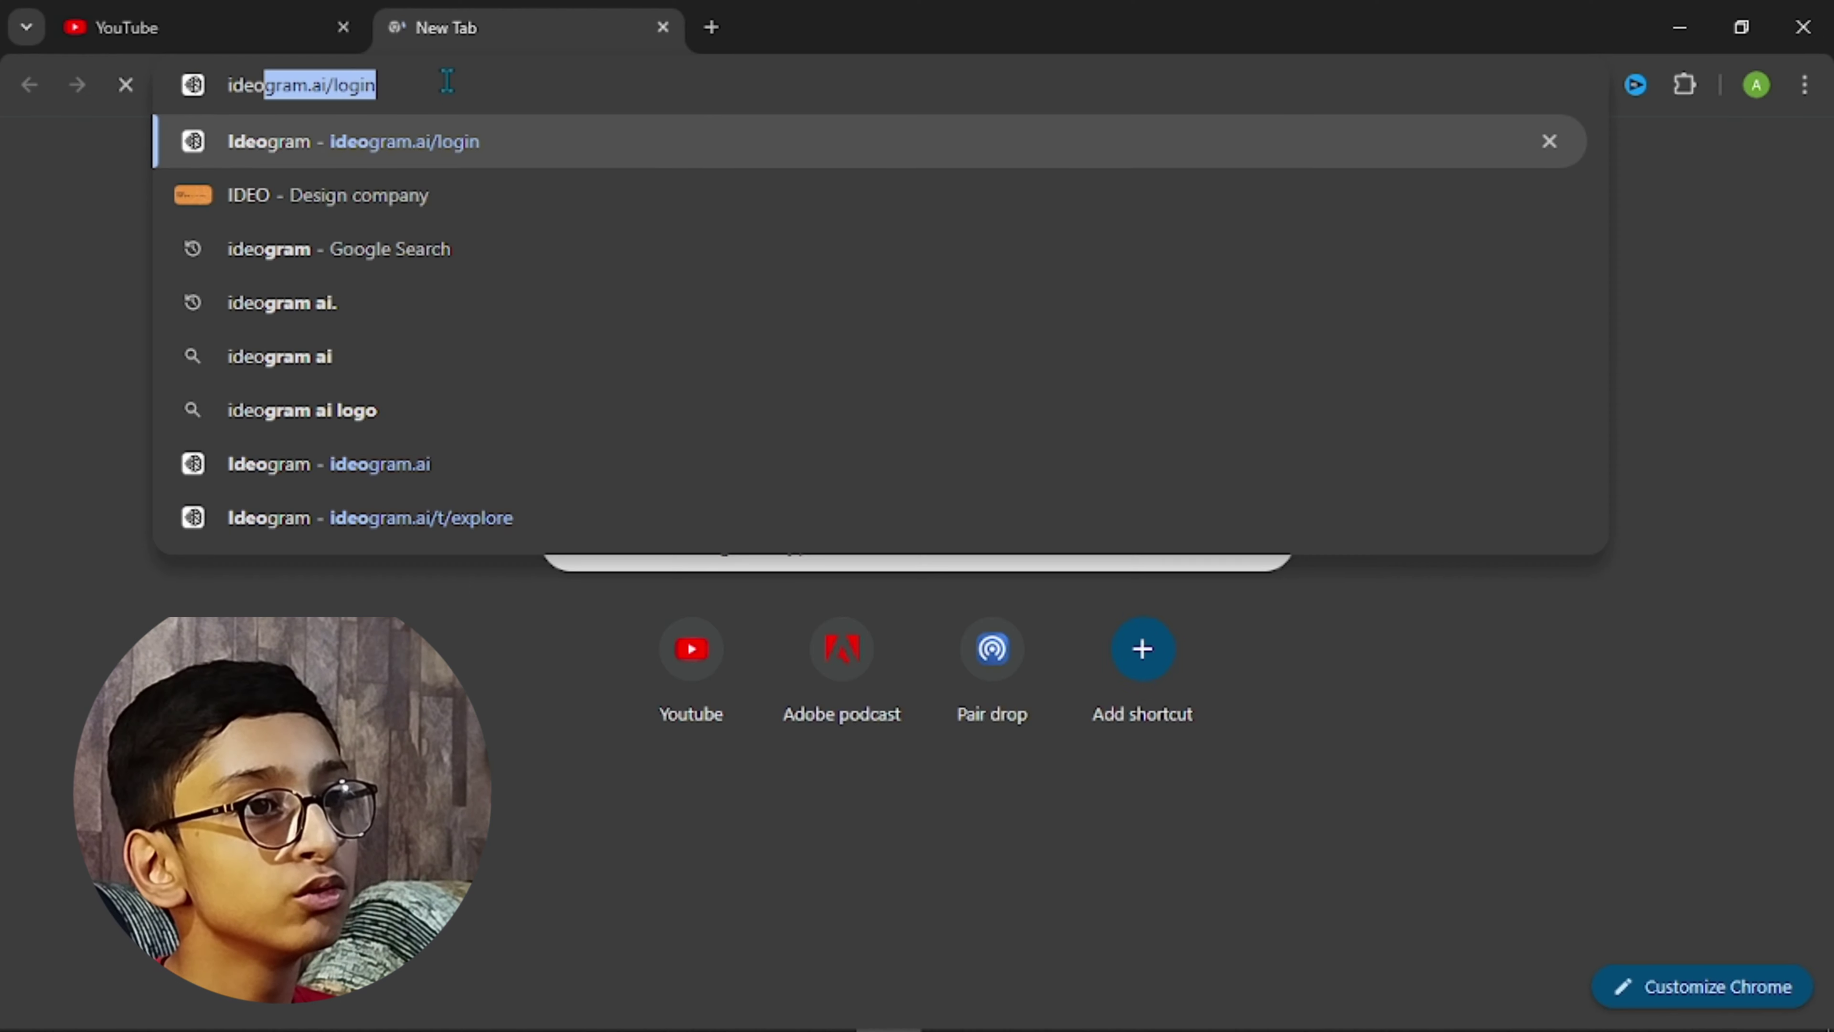
{"action": "type", "text": "gra"}
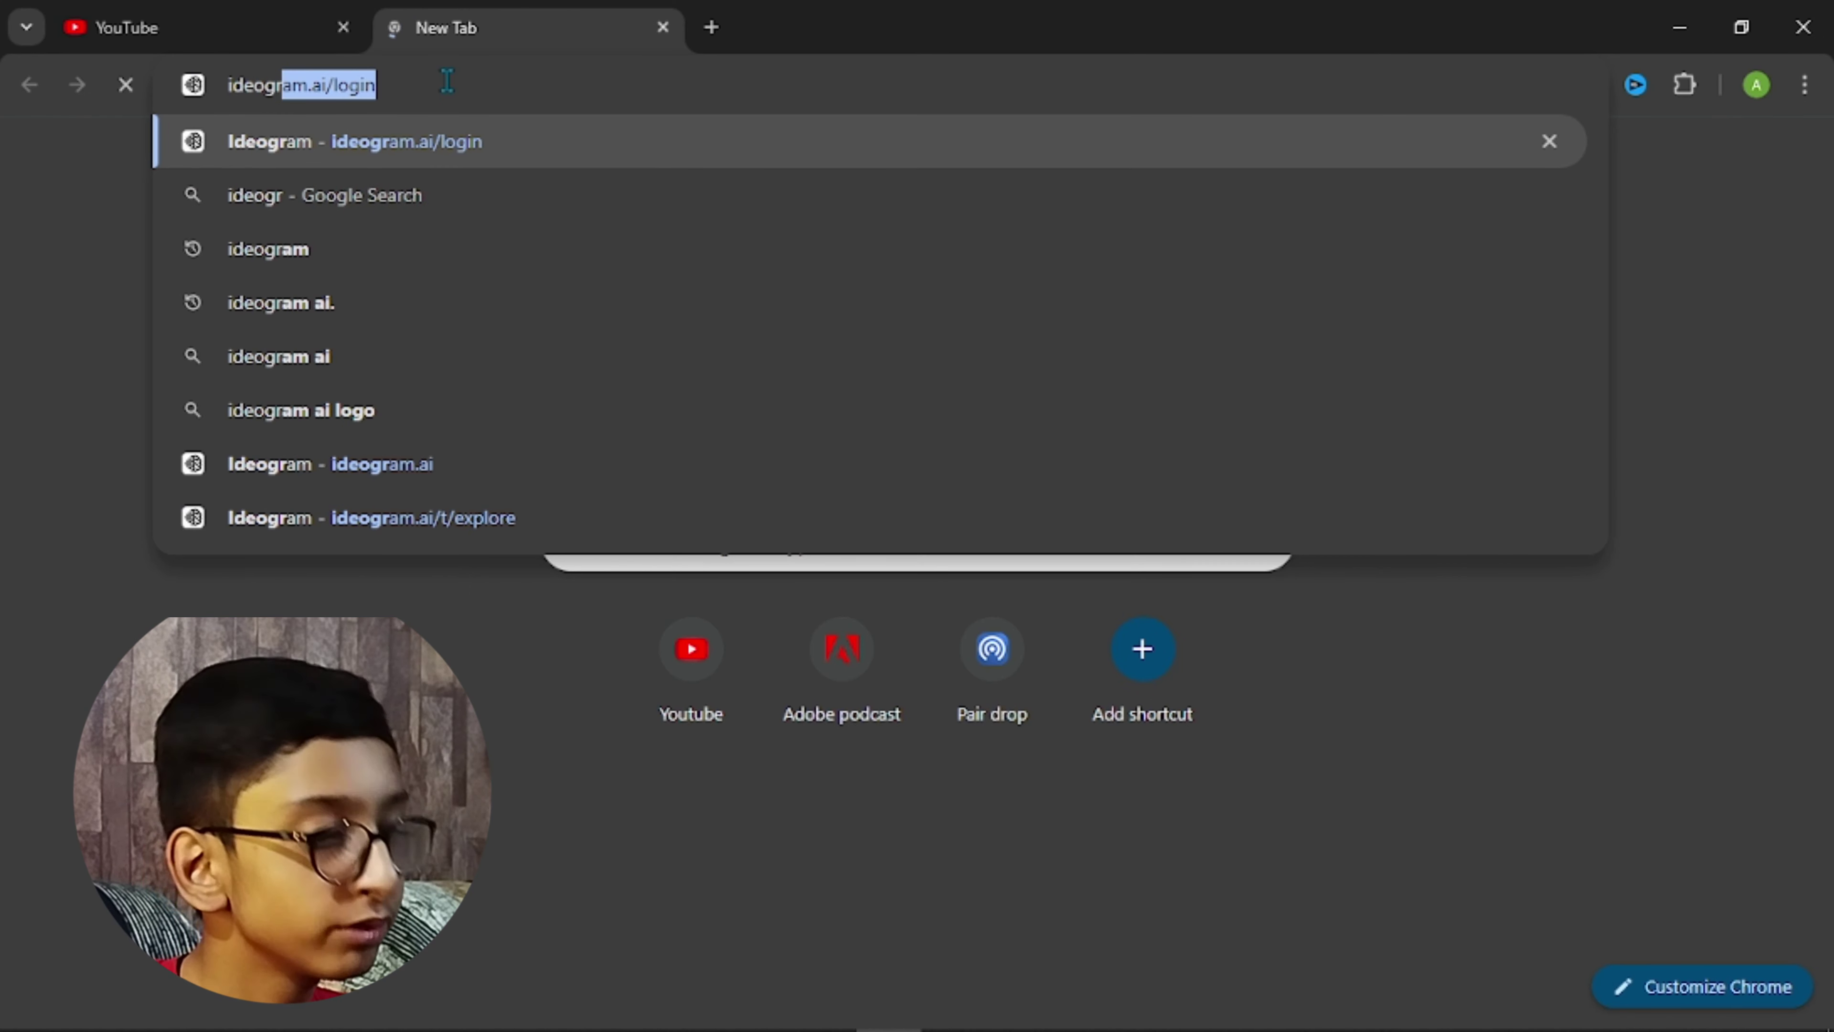
{"action": "type", "text": "m"}
Load Ideogram and look through its advanced generation settings and prompt editor
{"action": "key", "text": "Return"}
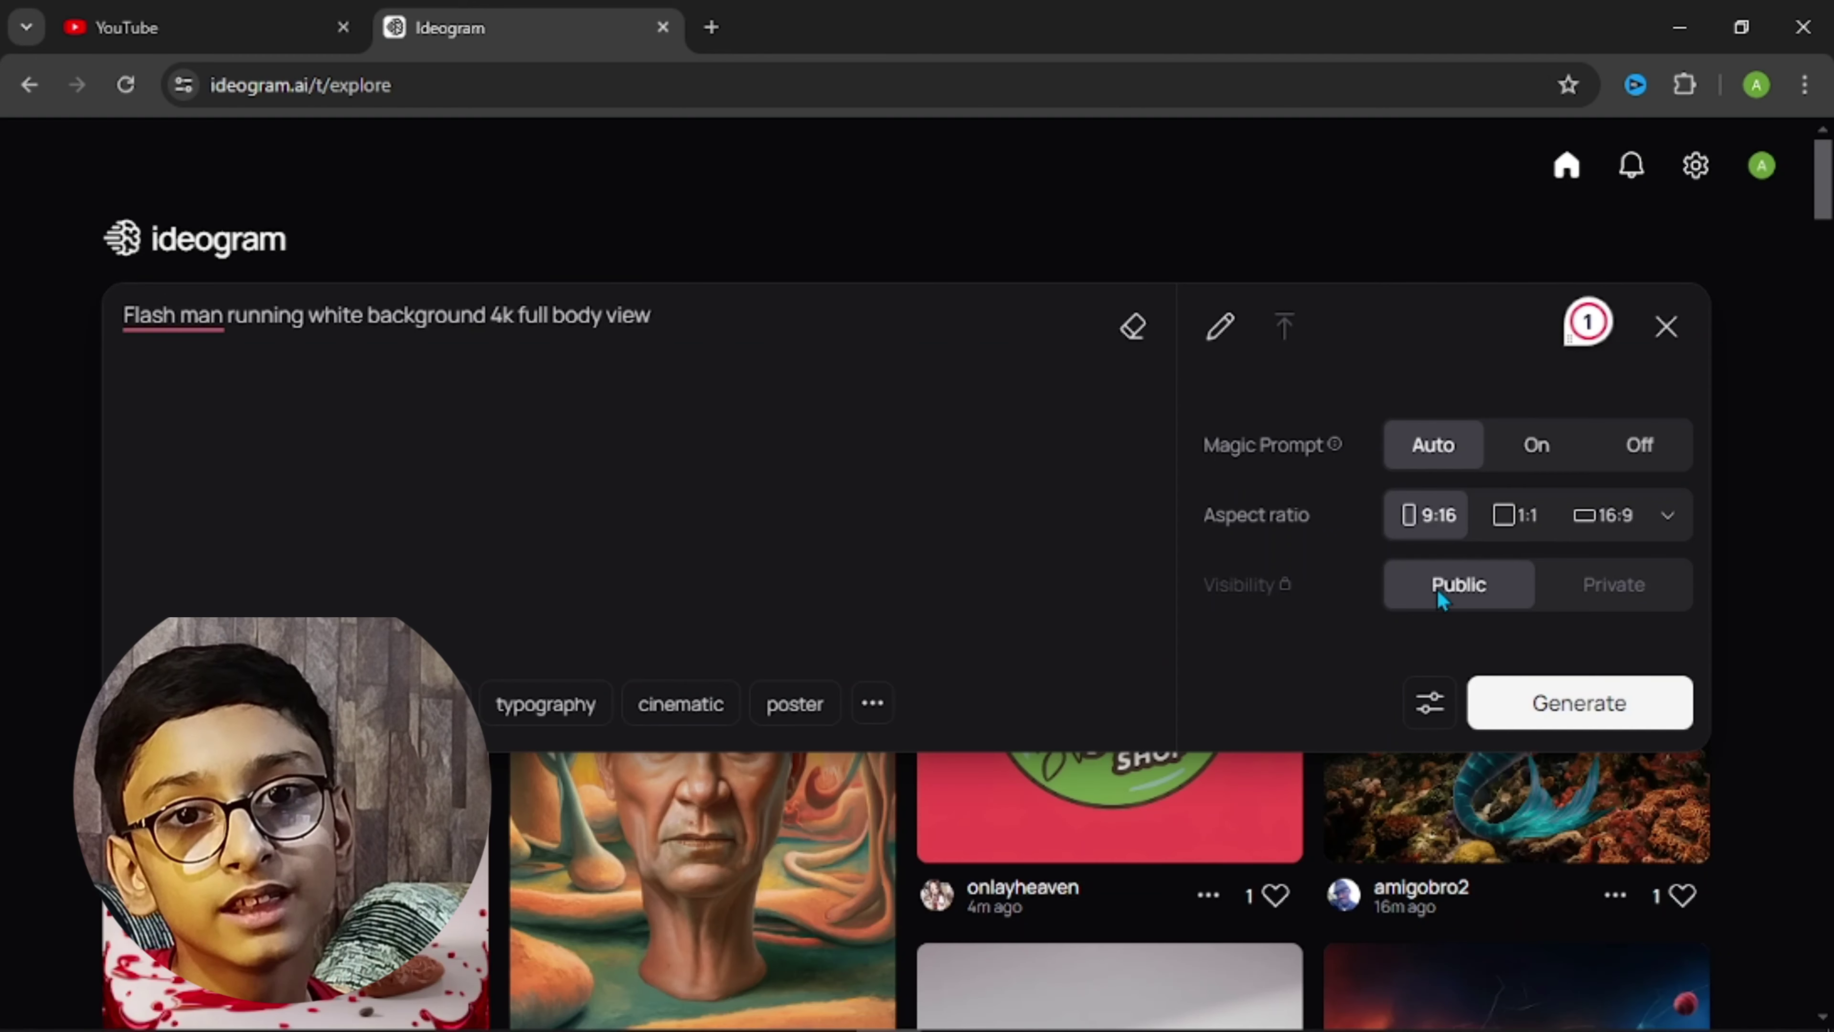
{"action": "left_click", "coordinate": [1428, 700]}
{"action": "scroll", "coordinate": [1324, 679], "scroll_direction": "down", "scroll_amount": 3}
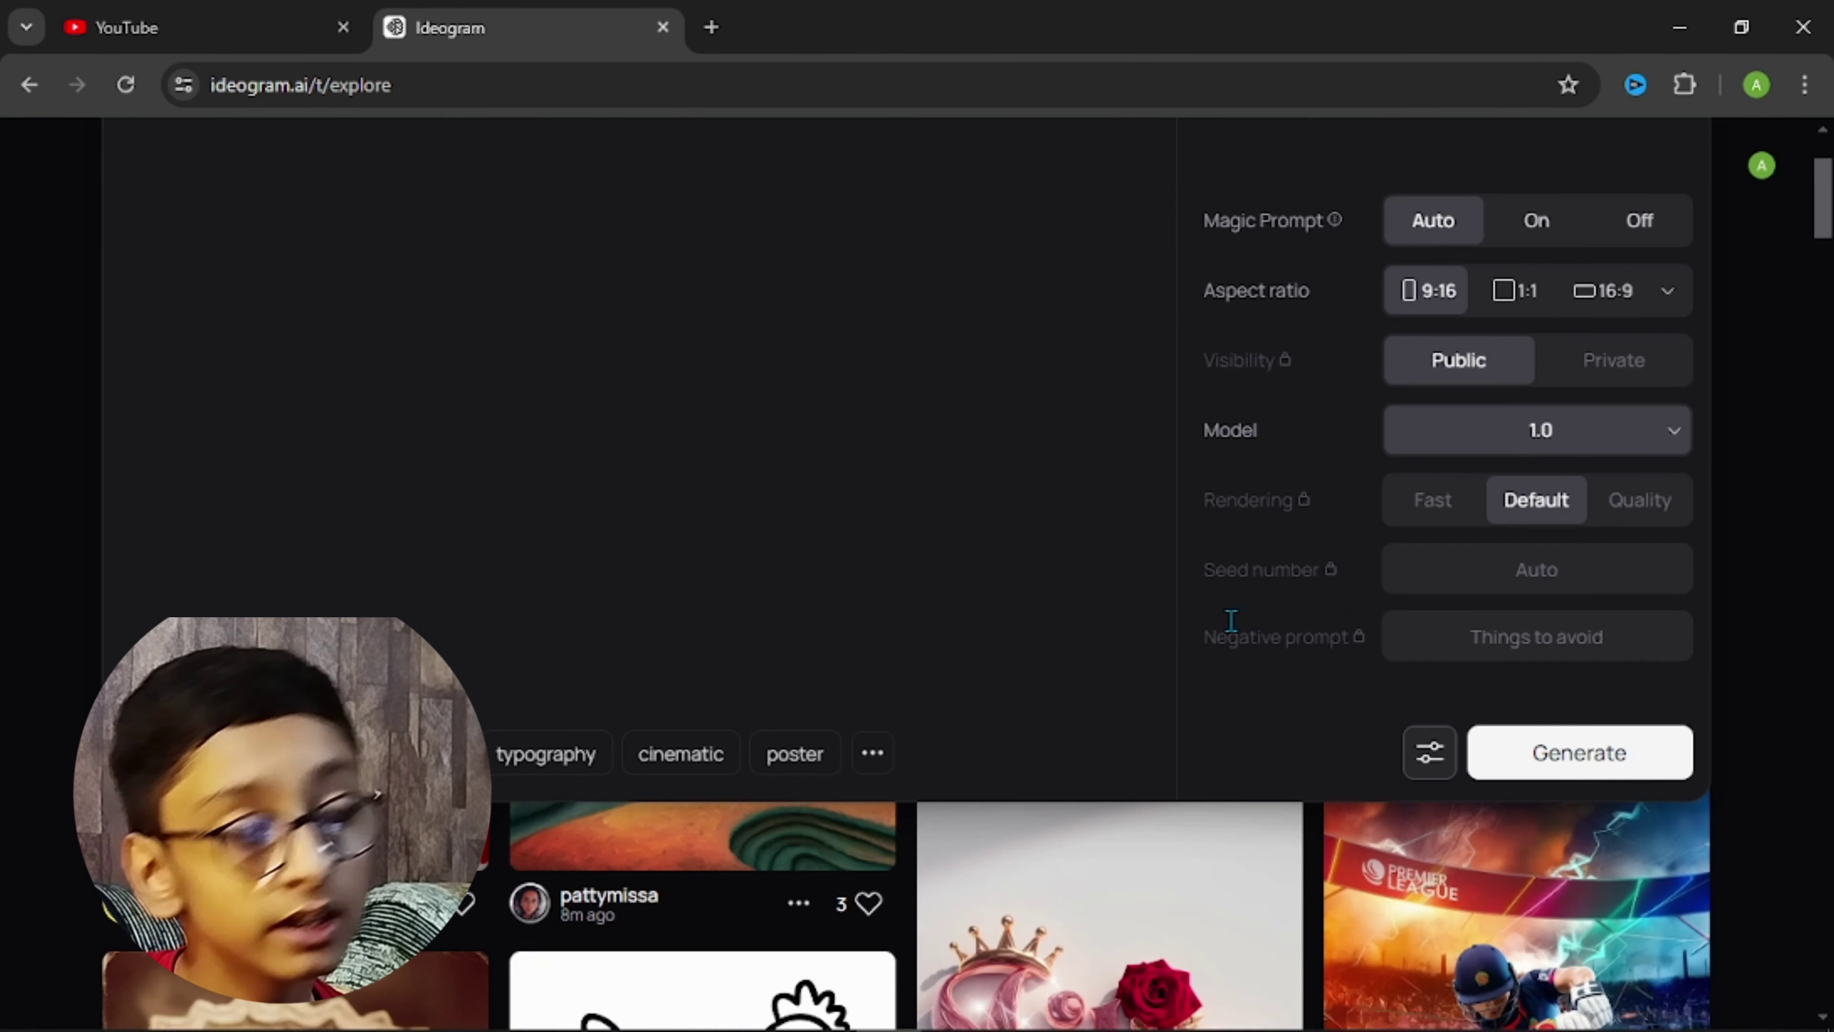
{"action": "scroll", "coordinate": [1386, 533], "scroll_direction": "up", "scroll_amount": 3}
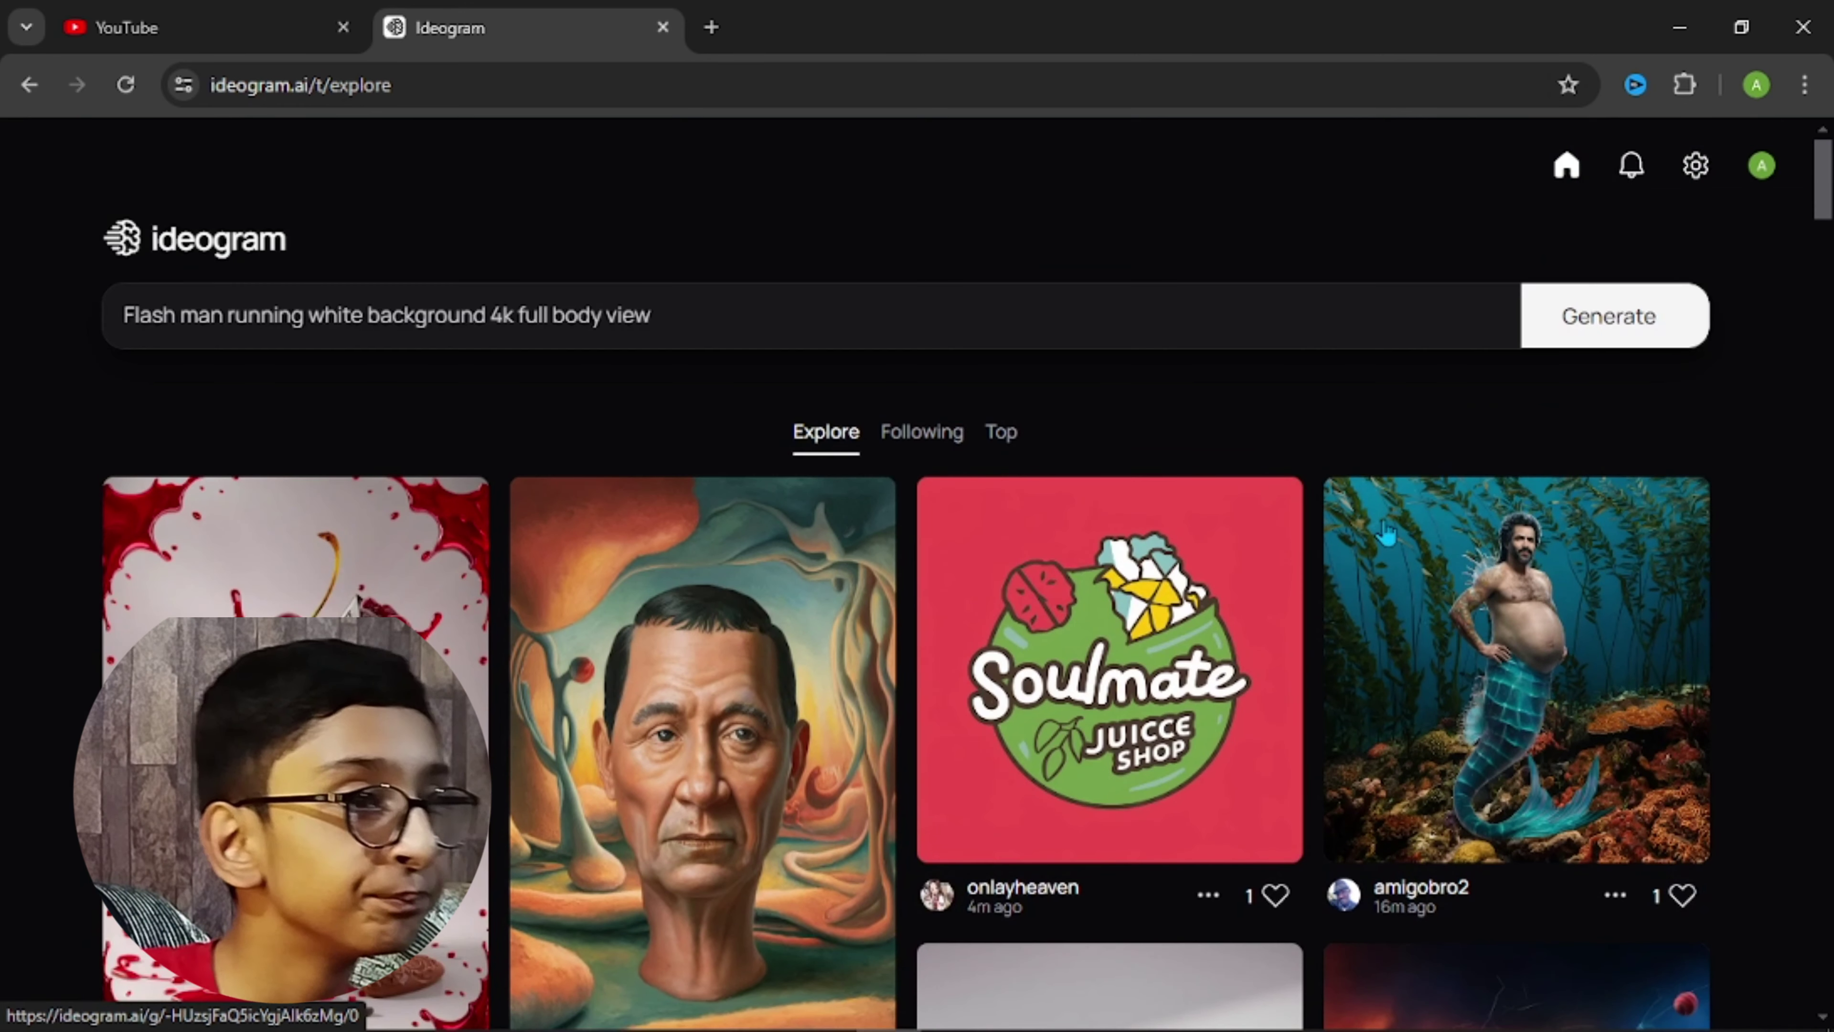
{"action": "left_click", "coordinate": [1453, 319]}
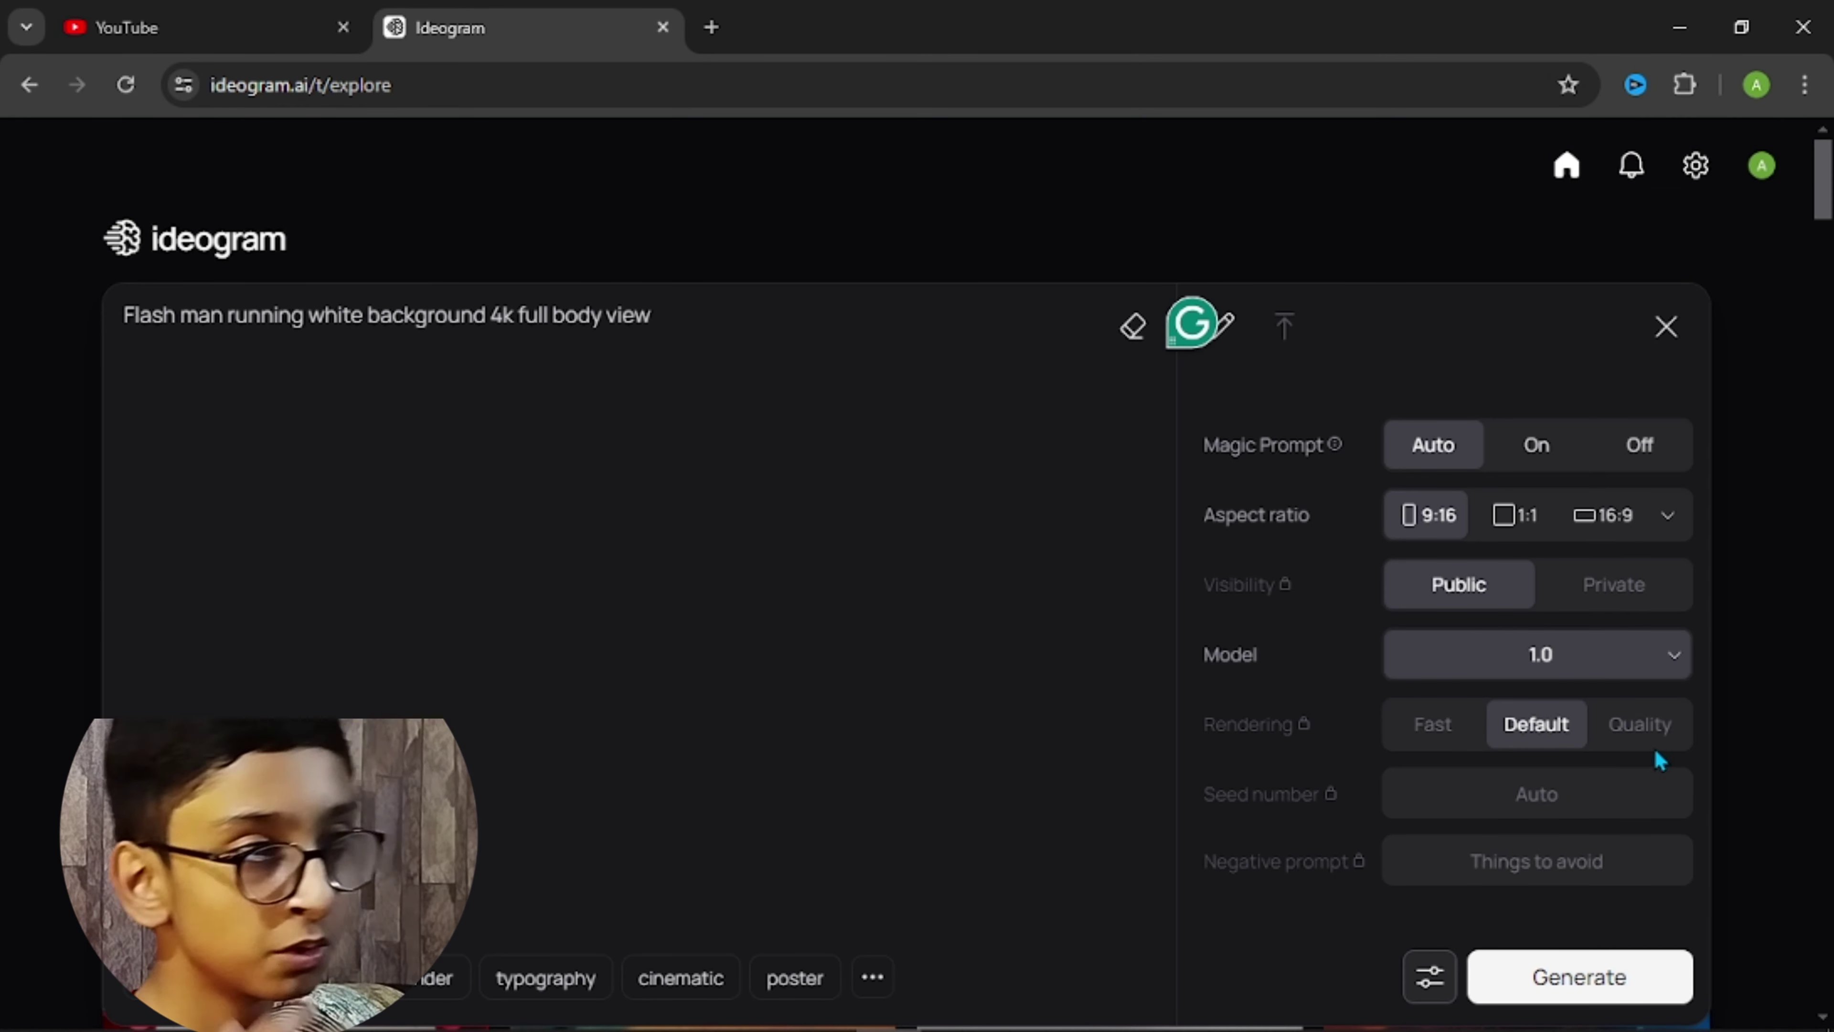
{"action": "scroll", "coordinate": [1653, 757], "scroll_direction": "down", "scroll_amount": 3}
{"action": "left_click", "coordinate": [1649, 754]}
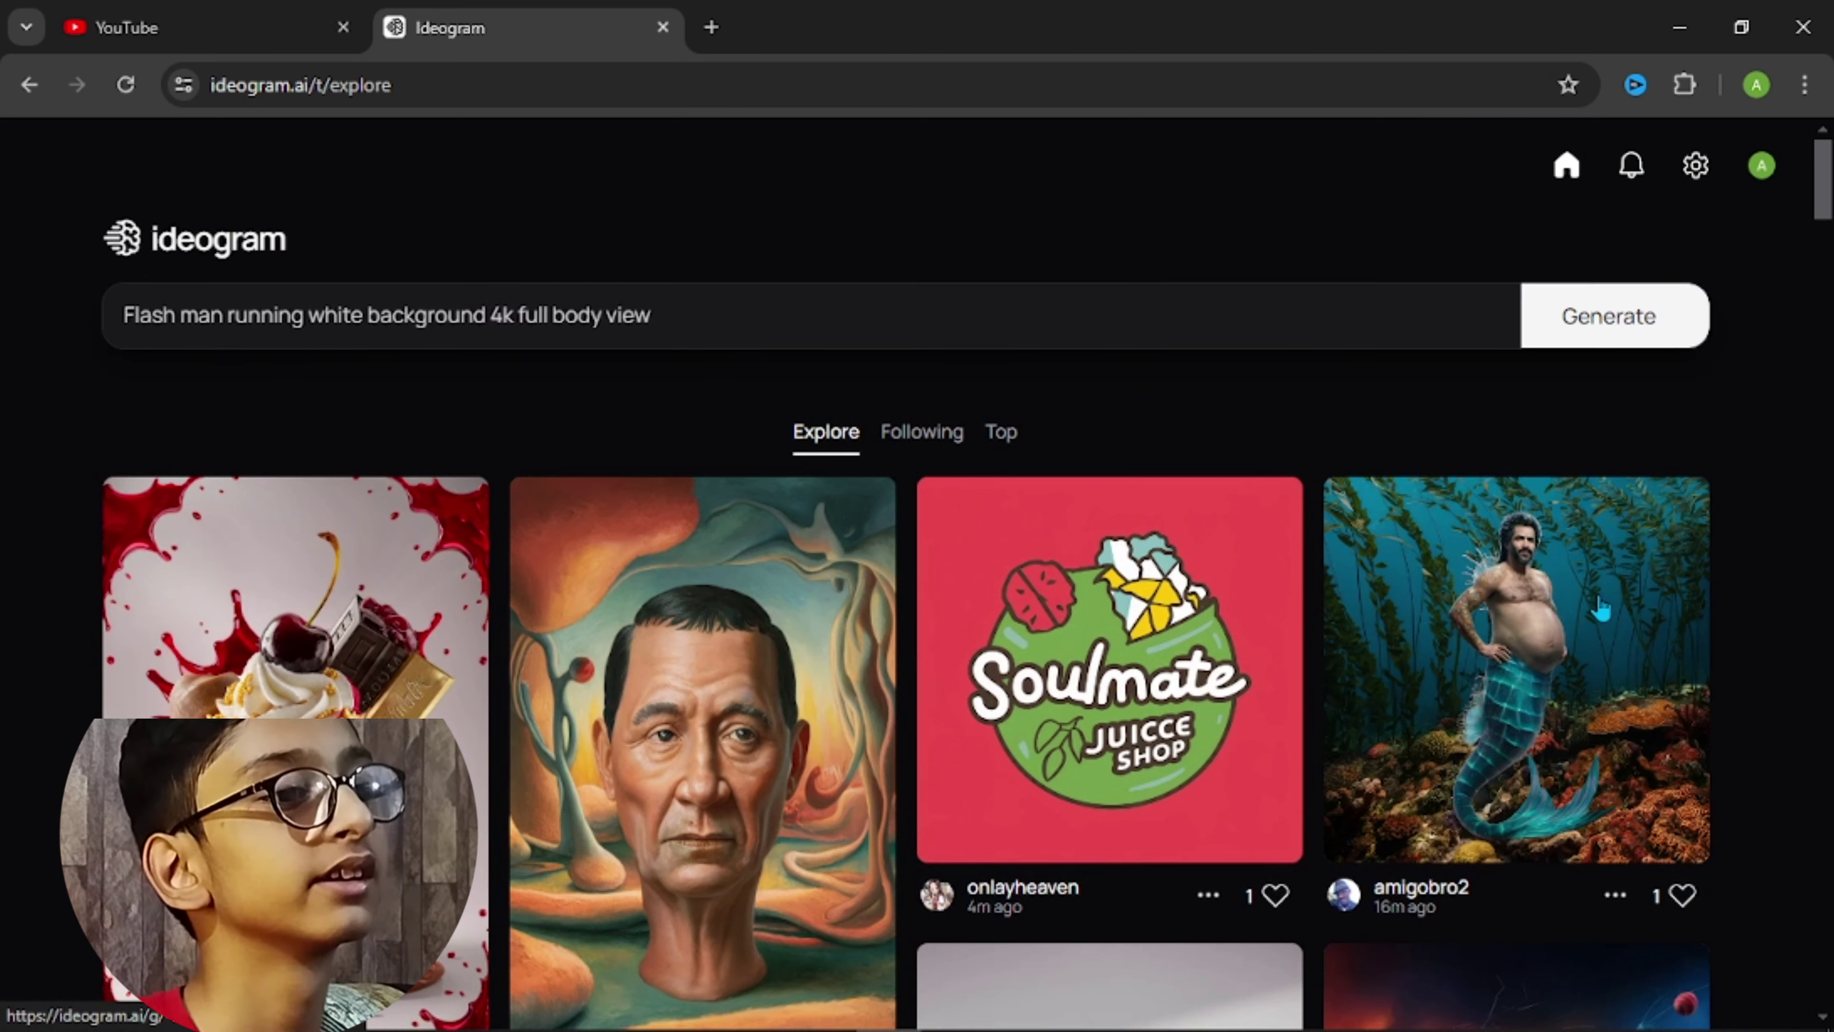
{"action": "left_click", "coordinate": [1342, 323]}
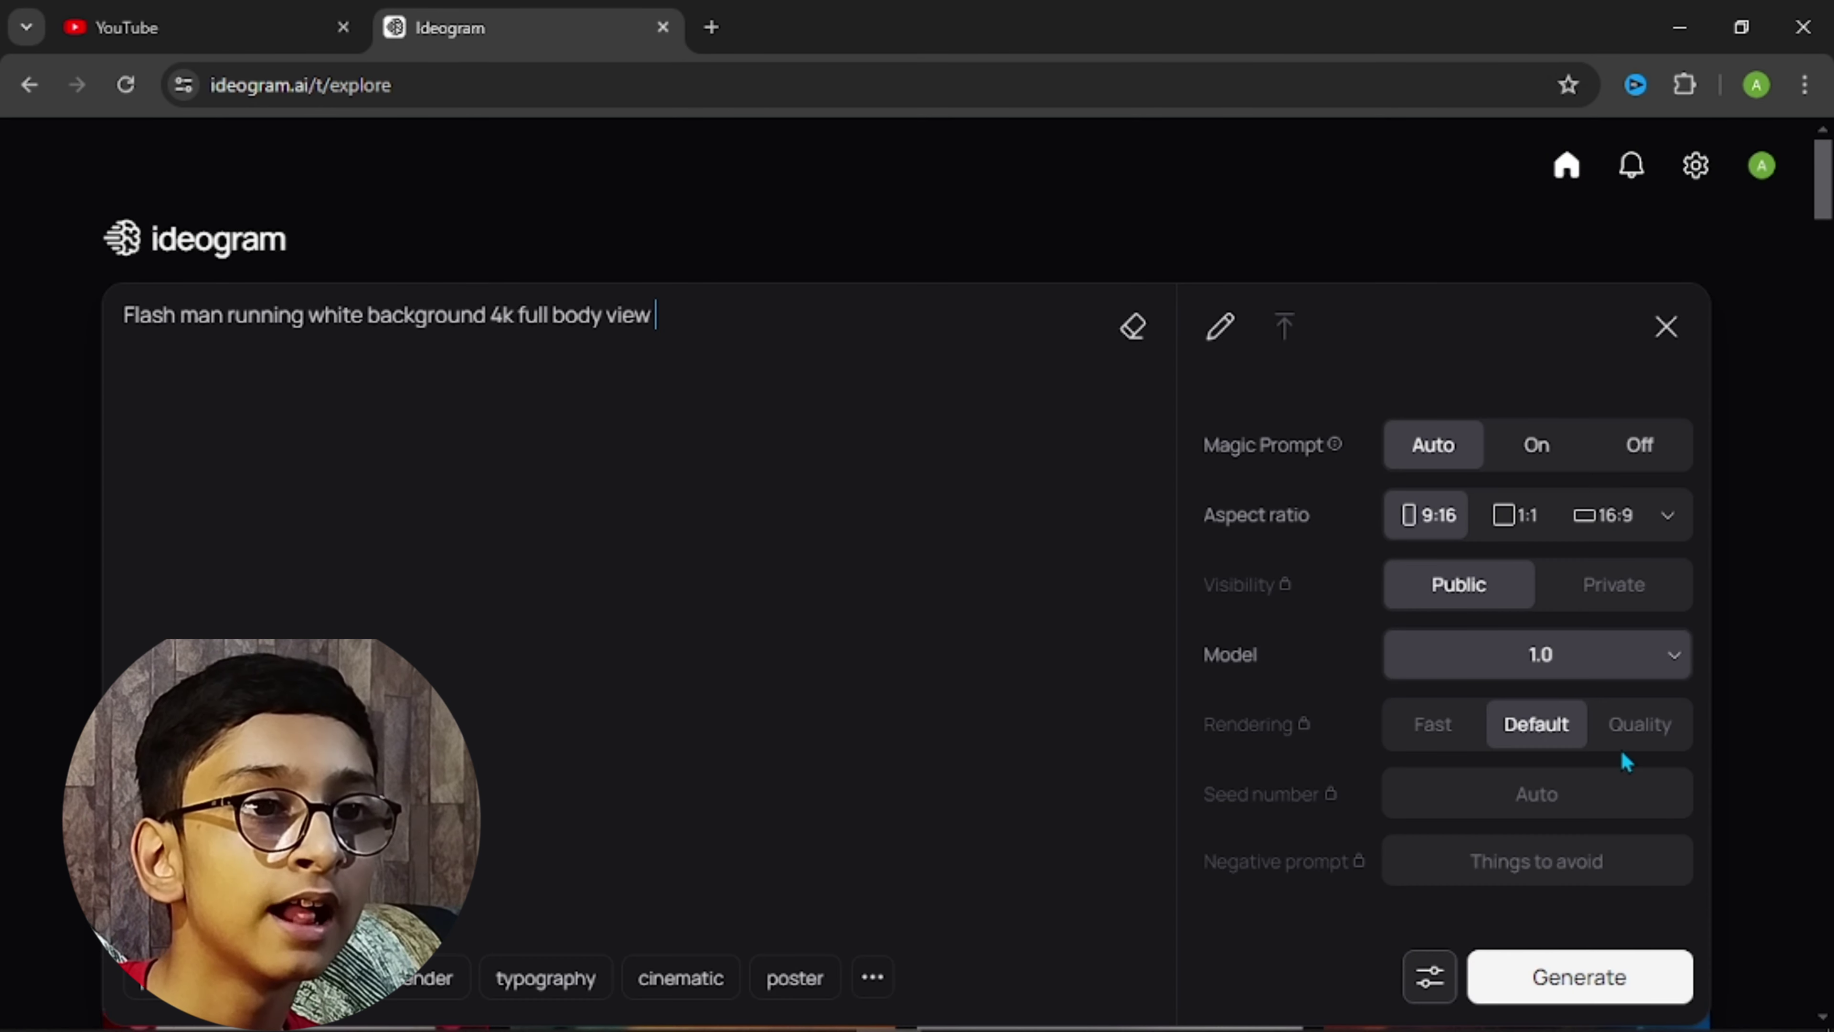
{"action": "left_click", "coordinate": [1429, 975]}
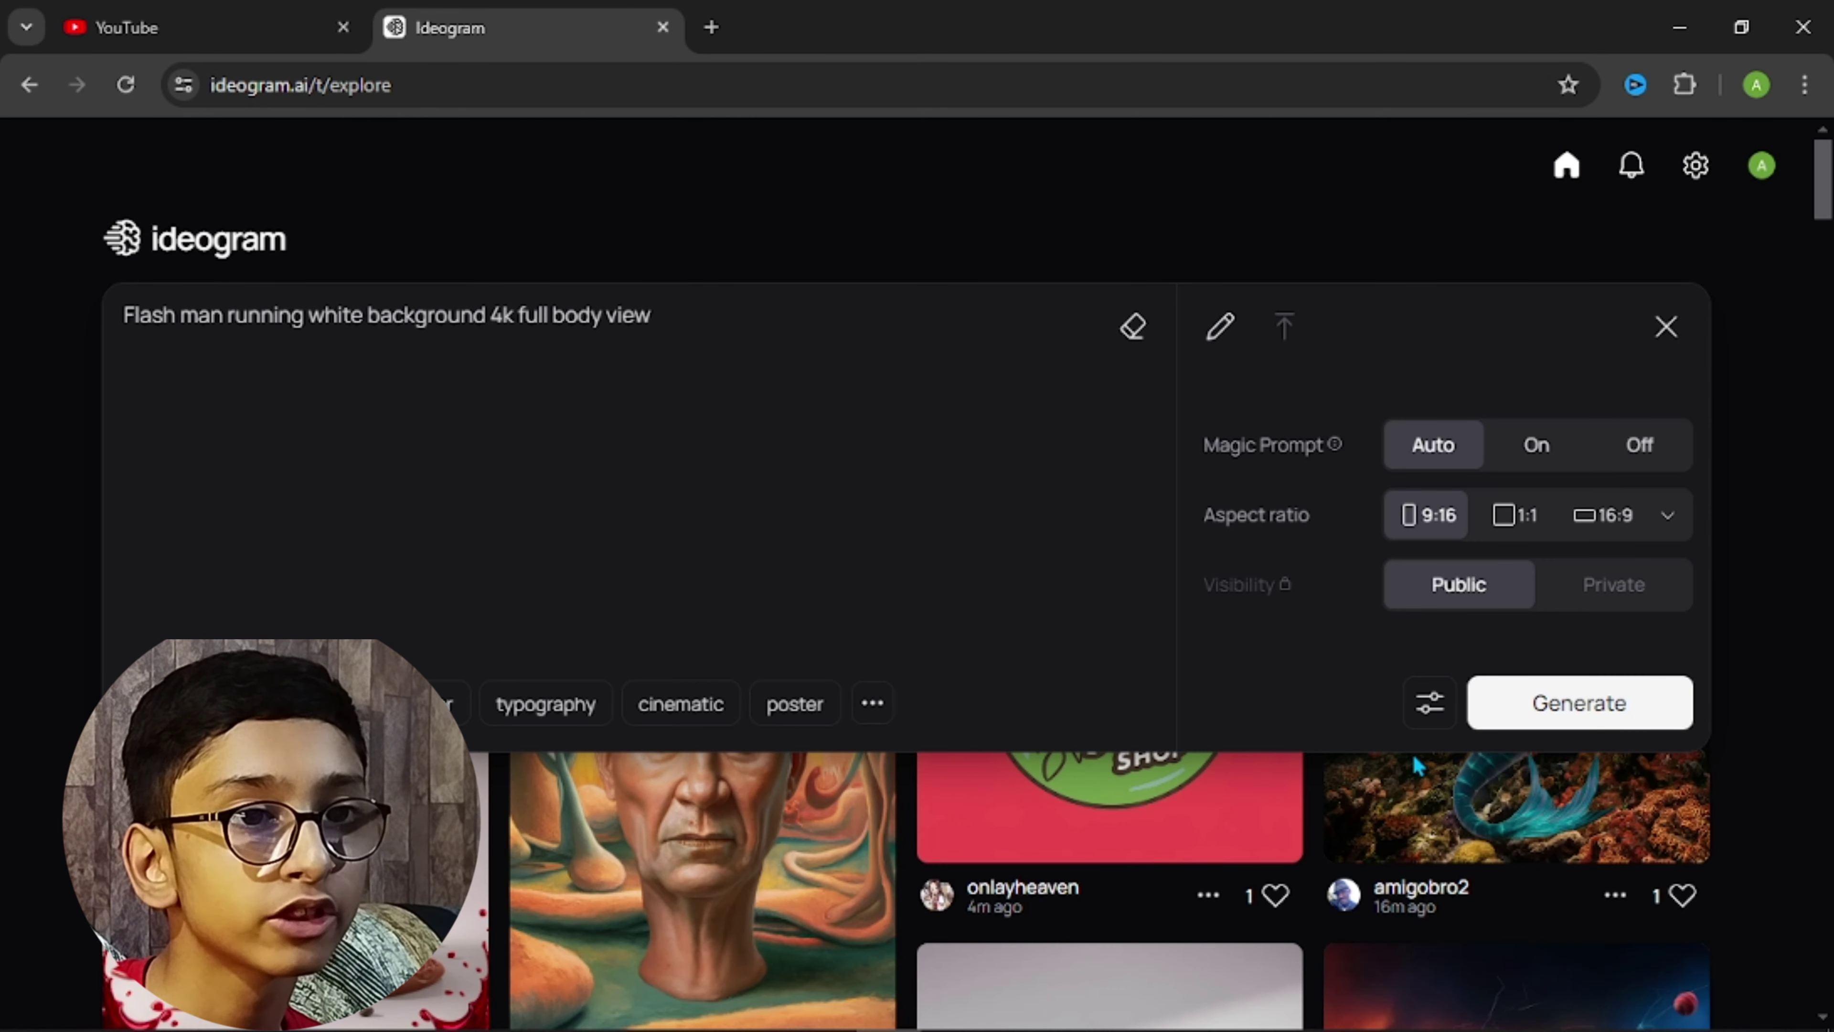
Generate 9:16 images of the Flash running forward and open the third result
{"action": "left_click", "coordinate": [1429, 704]}
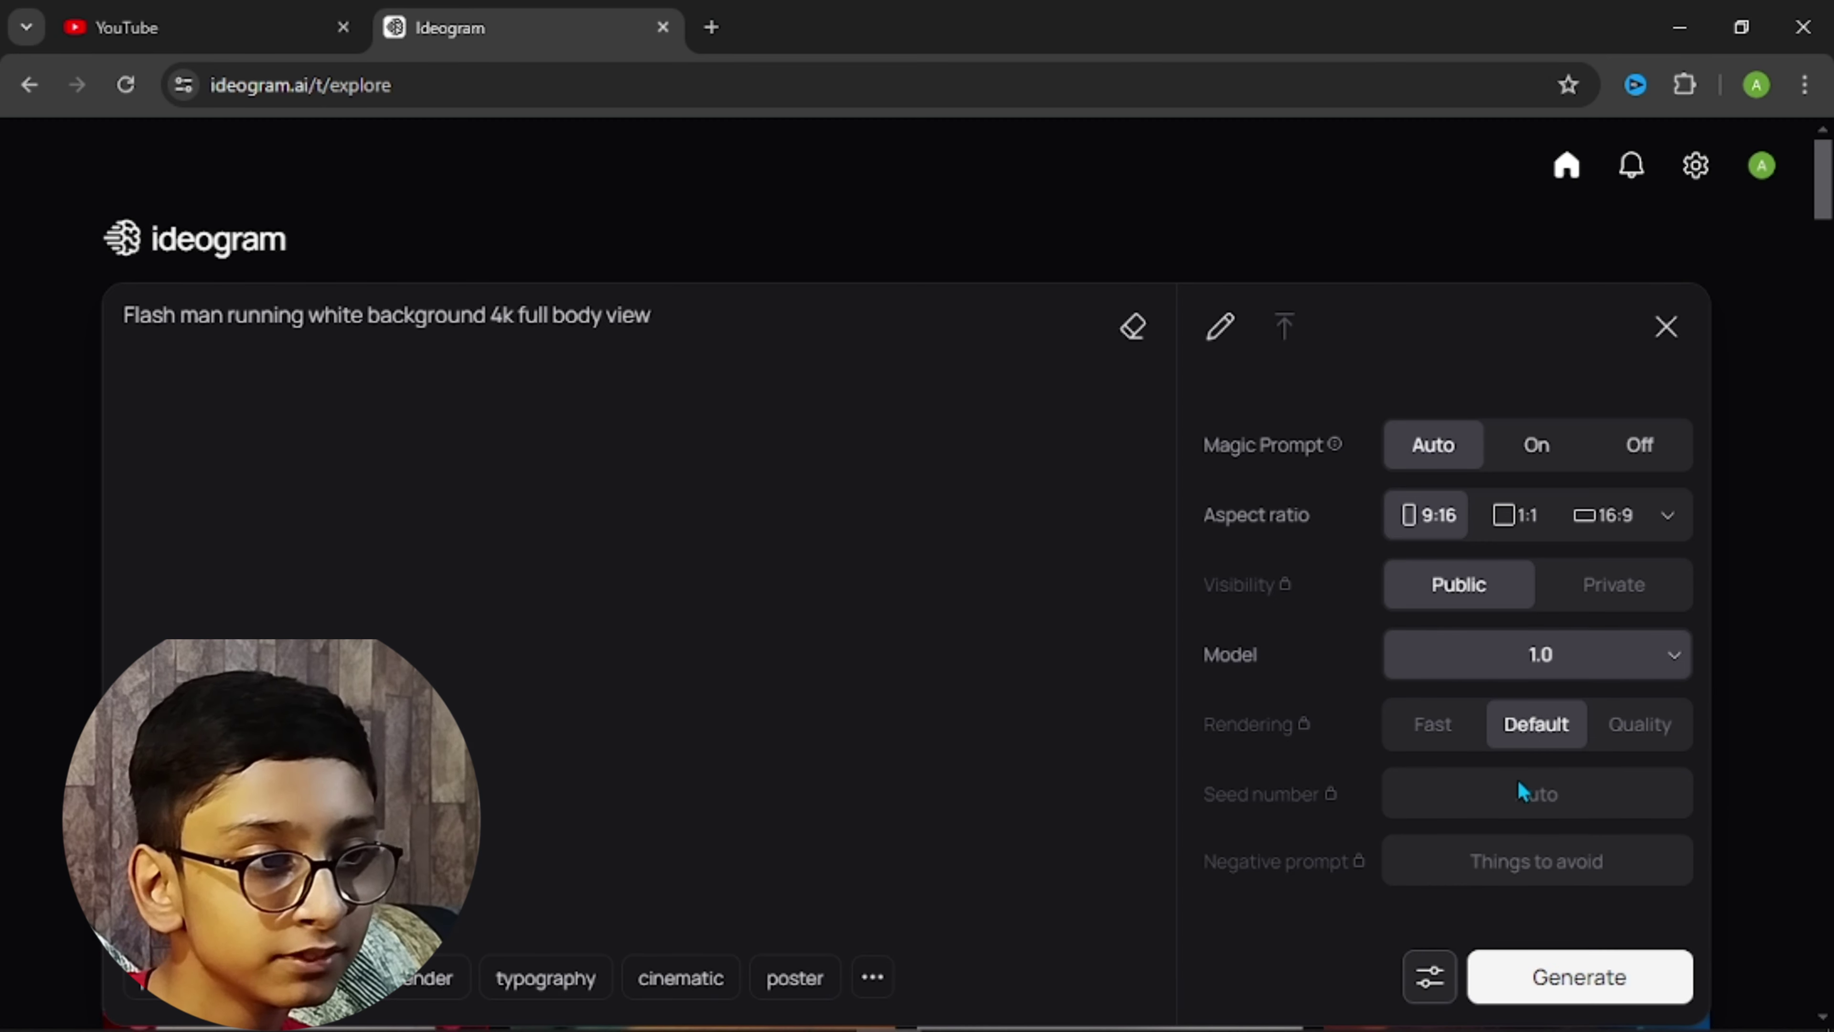
{"action": "scroll", "coordinate": [1426, 822], "scroll_direction": "down", "scroll_amount": 3}
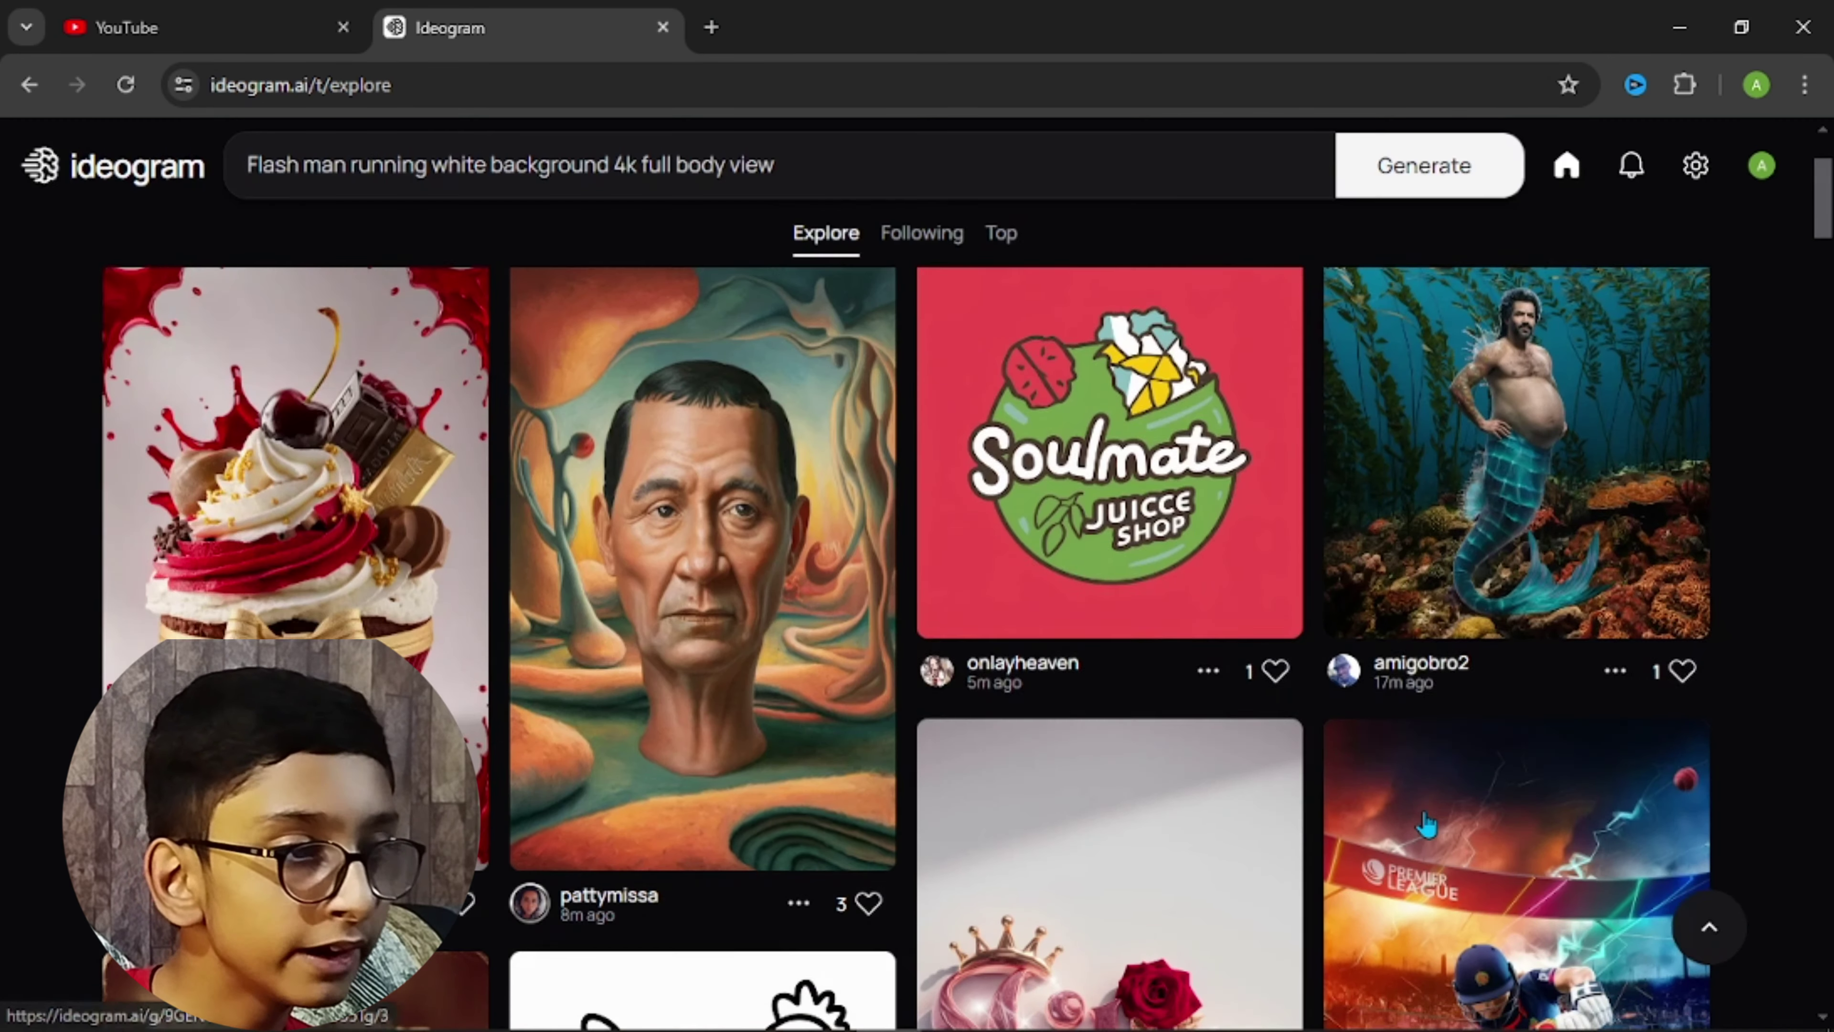
{"action": "scroll", "coordinate": [1372, 578], "scroll_direction": "up", "scroll_amount": 3}
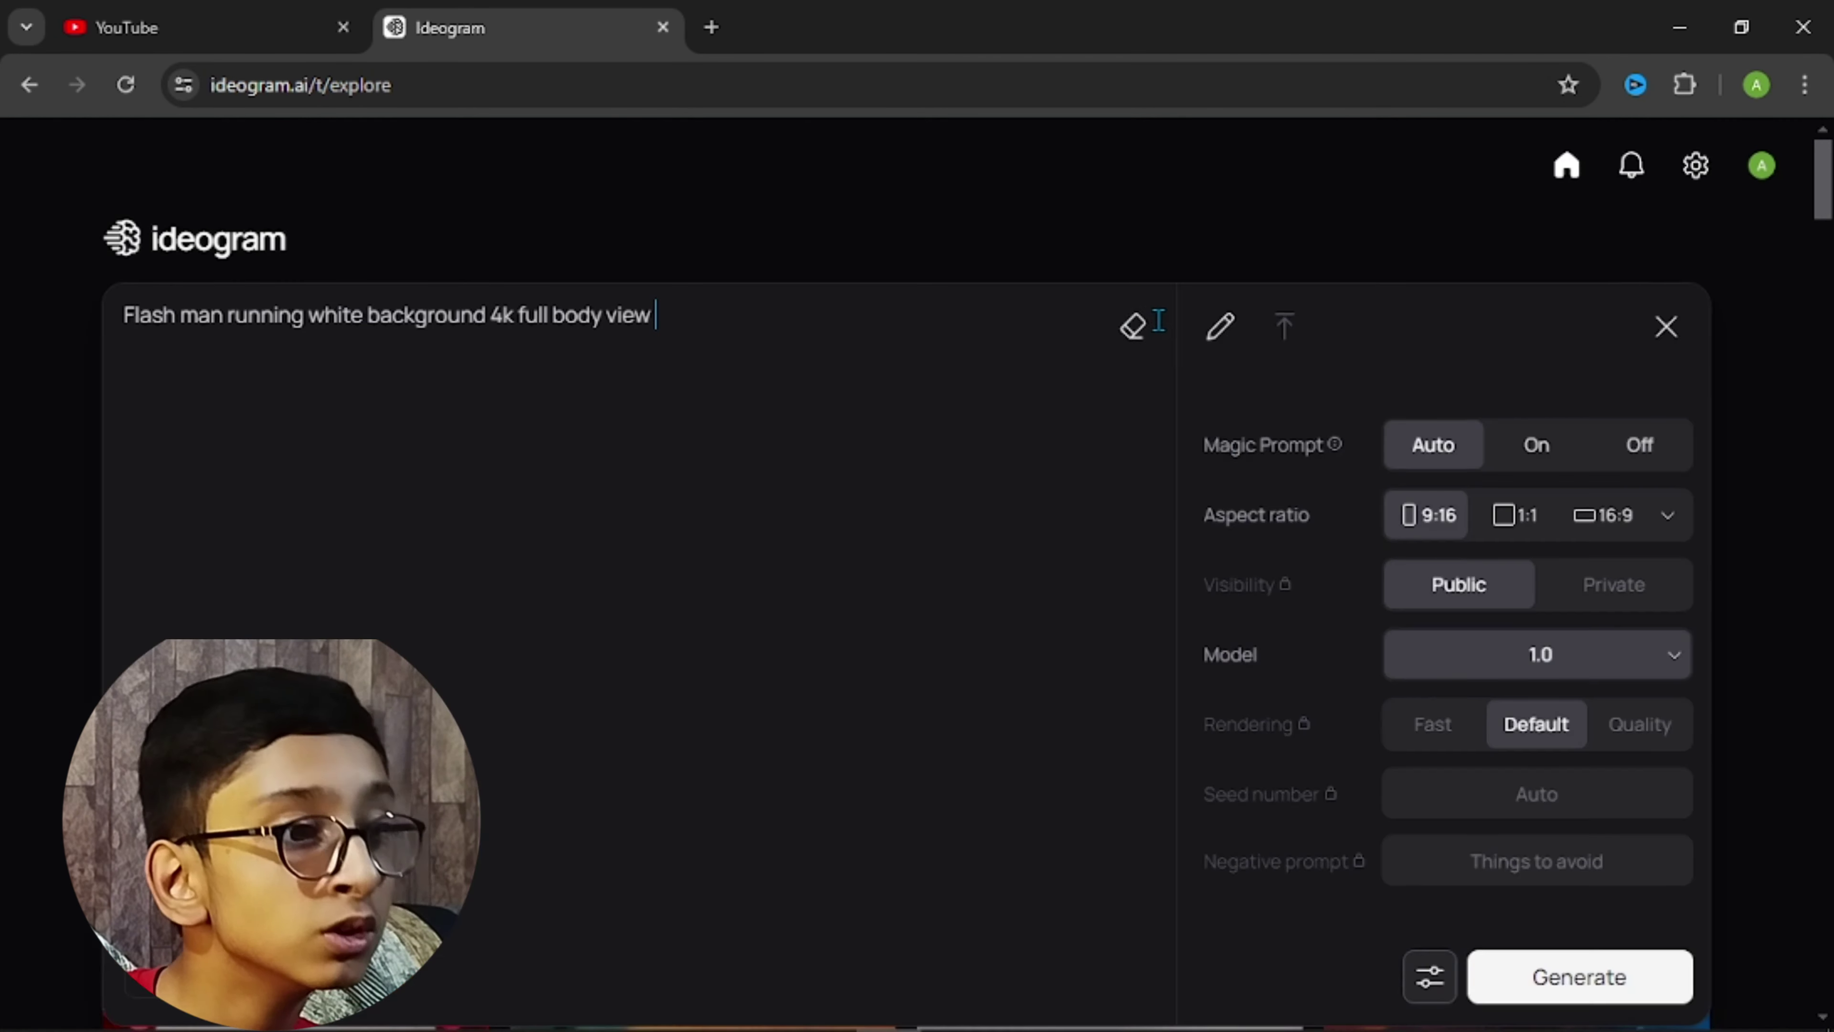
{"action": "left_click", "coordinate": [1293, 321]}
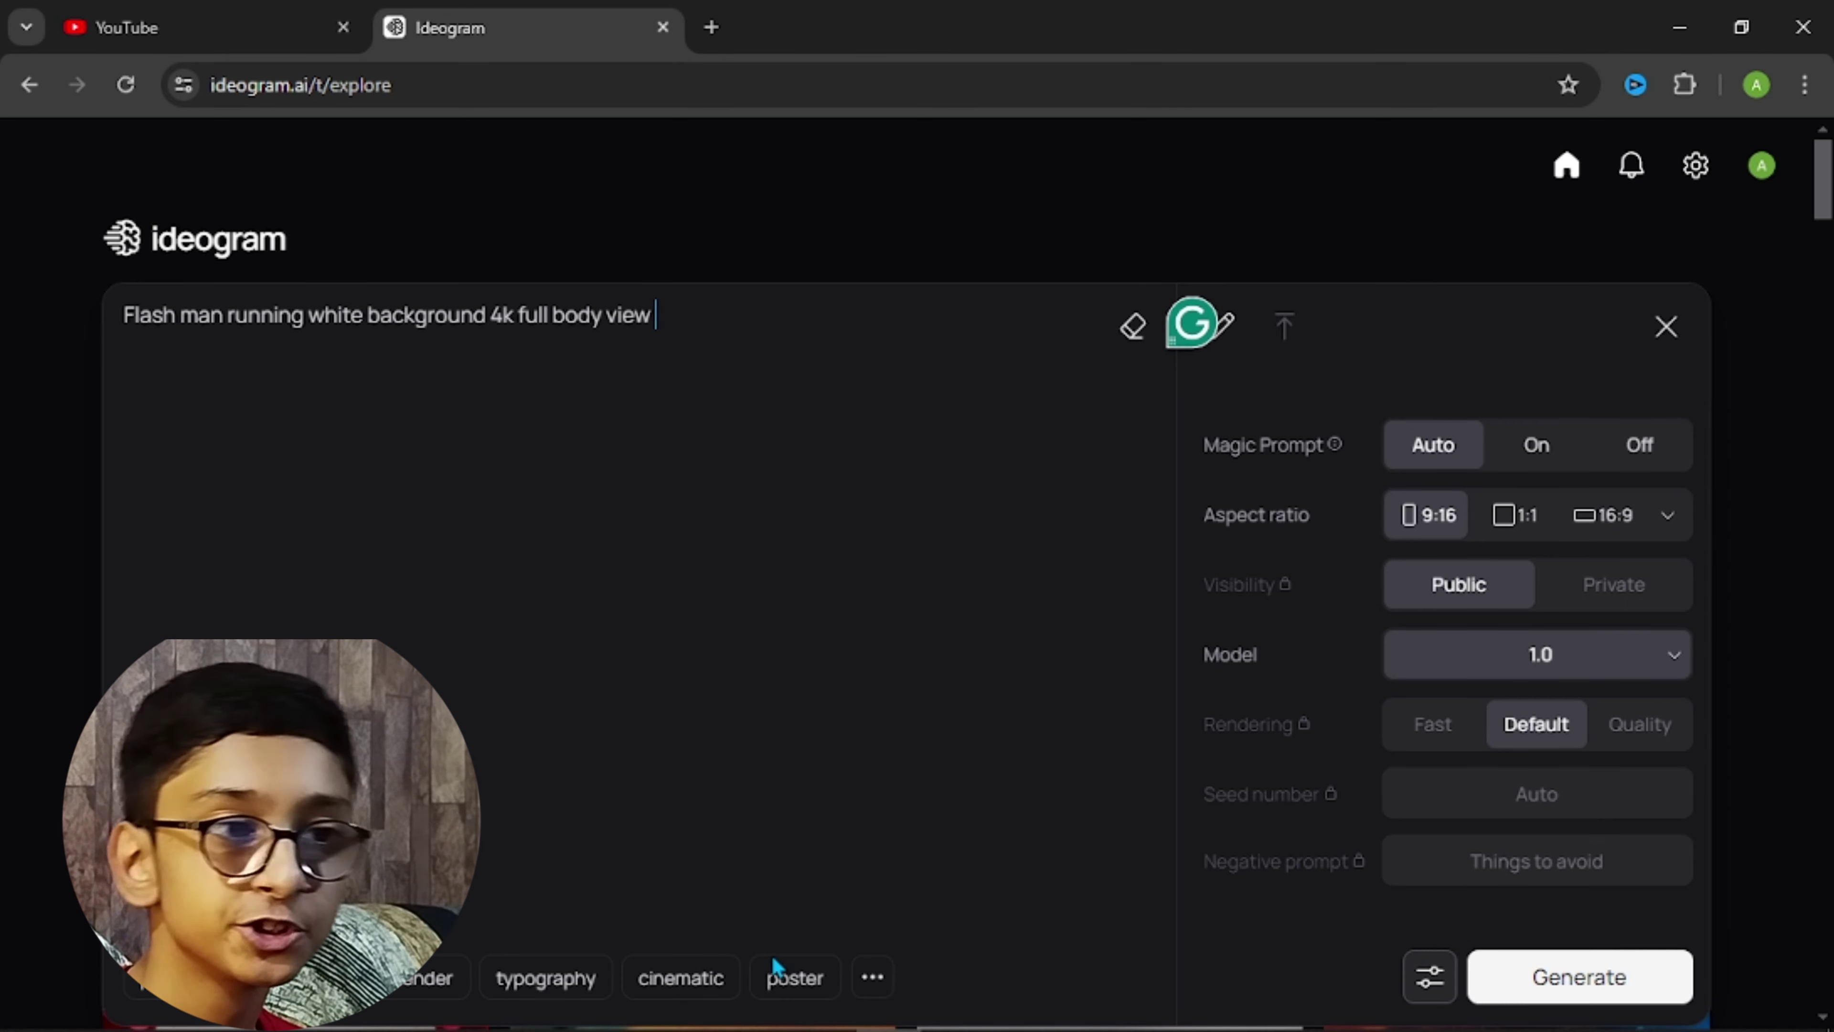
{"action": "left_click", "coordinate": [872, 977]}
{"action": "key", "text": "Escape"}
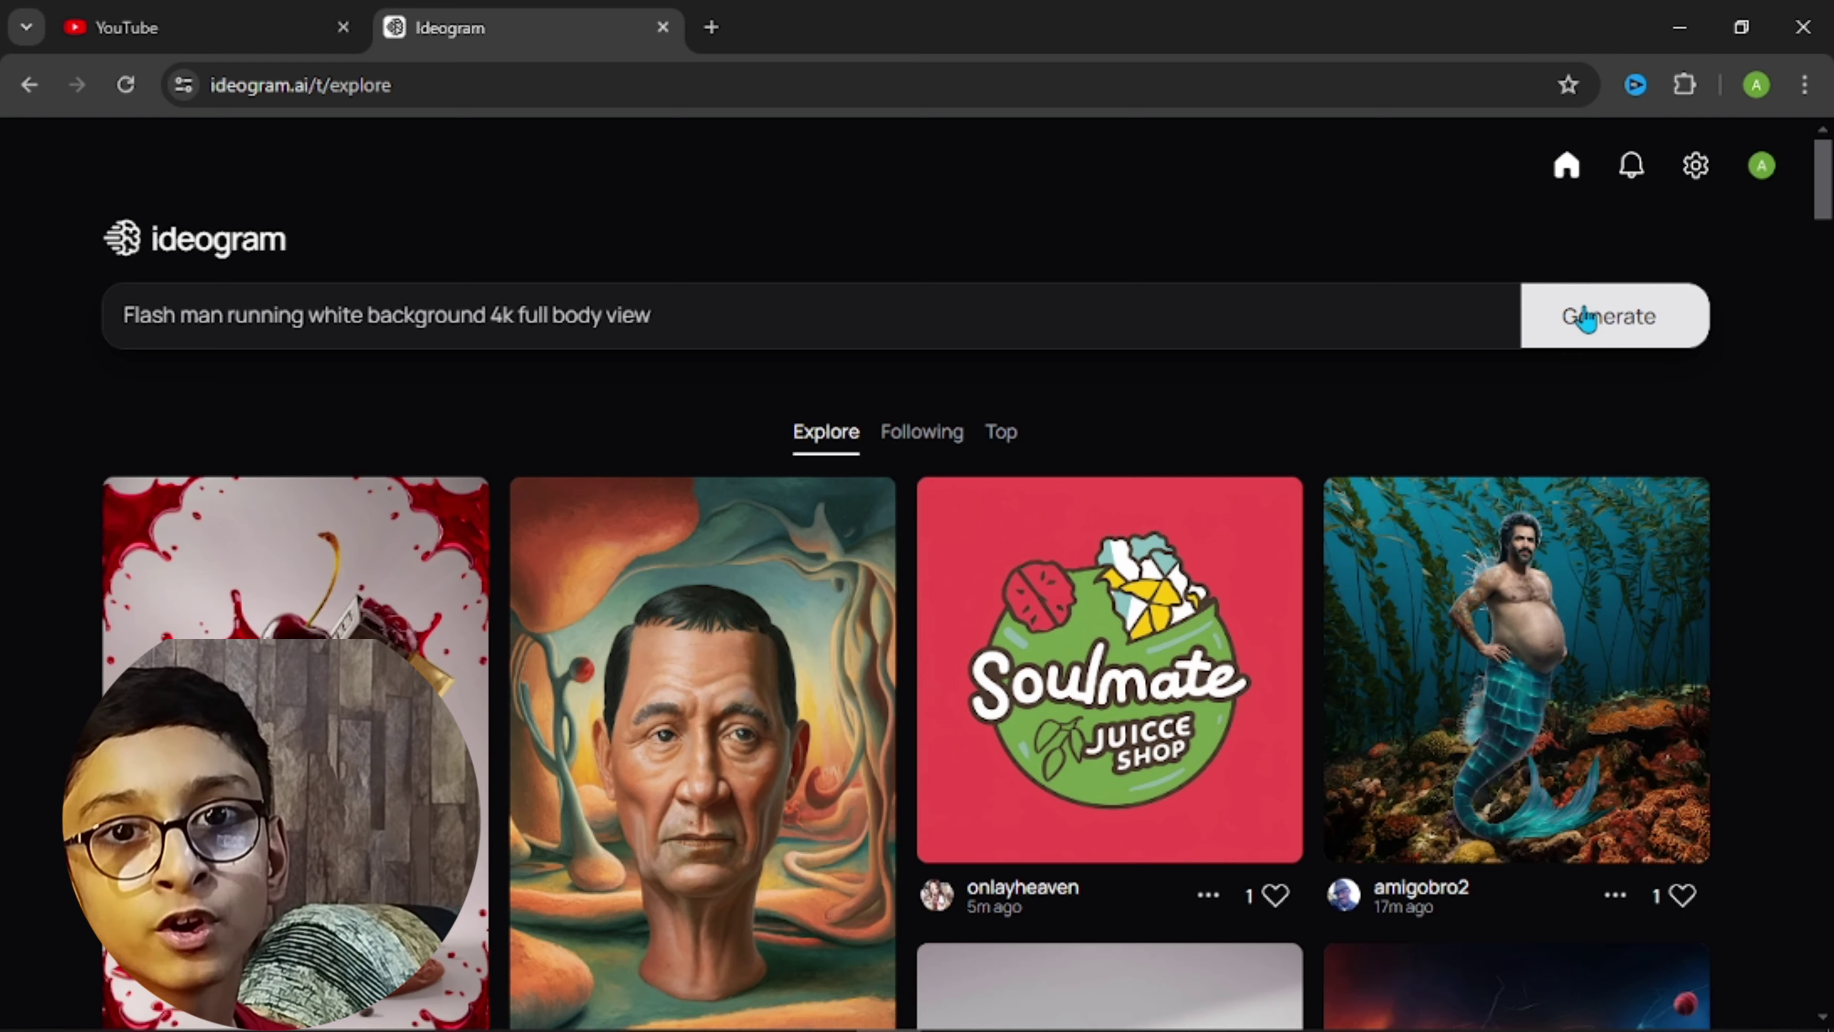
{"action": "left_click", "coordinate": [1585, 318]}
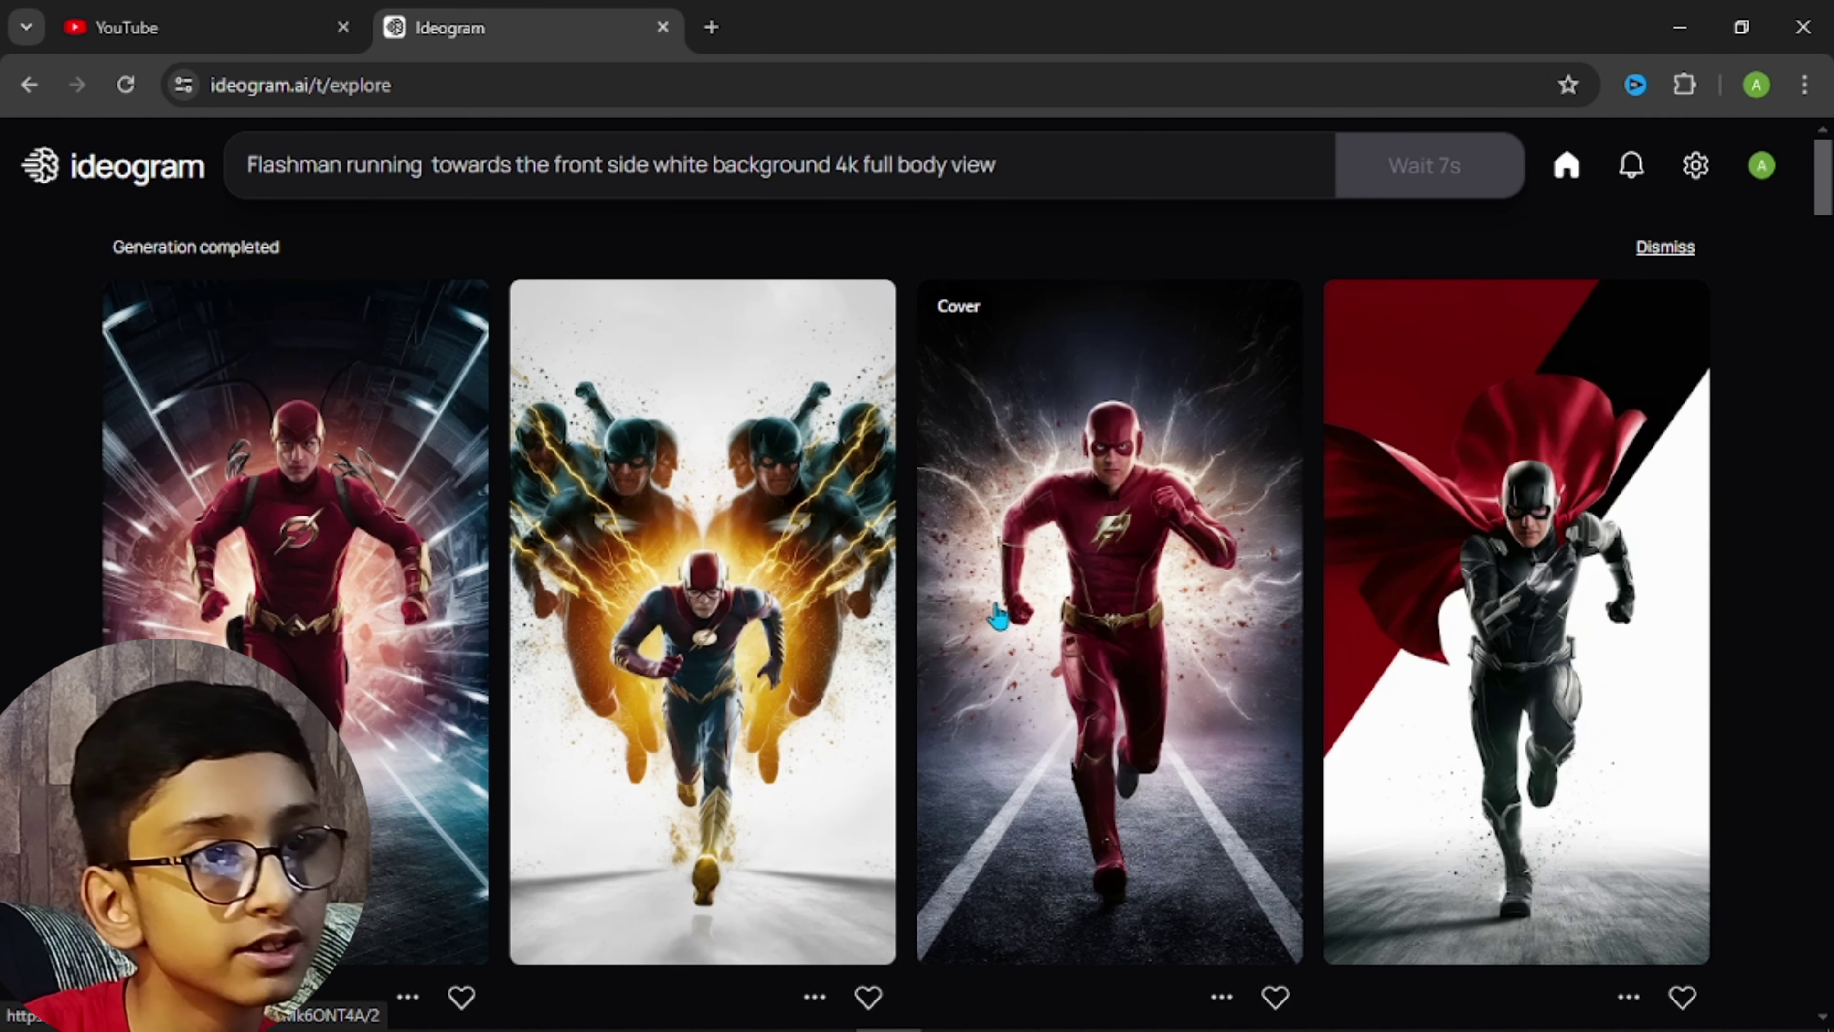
{"action": "left_click", "coordinate": [996, 614]}
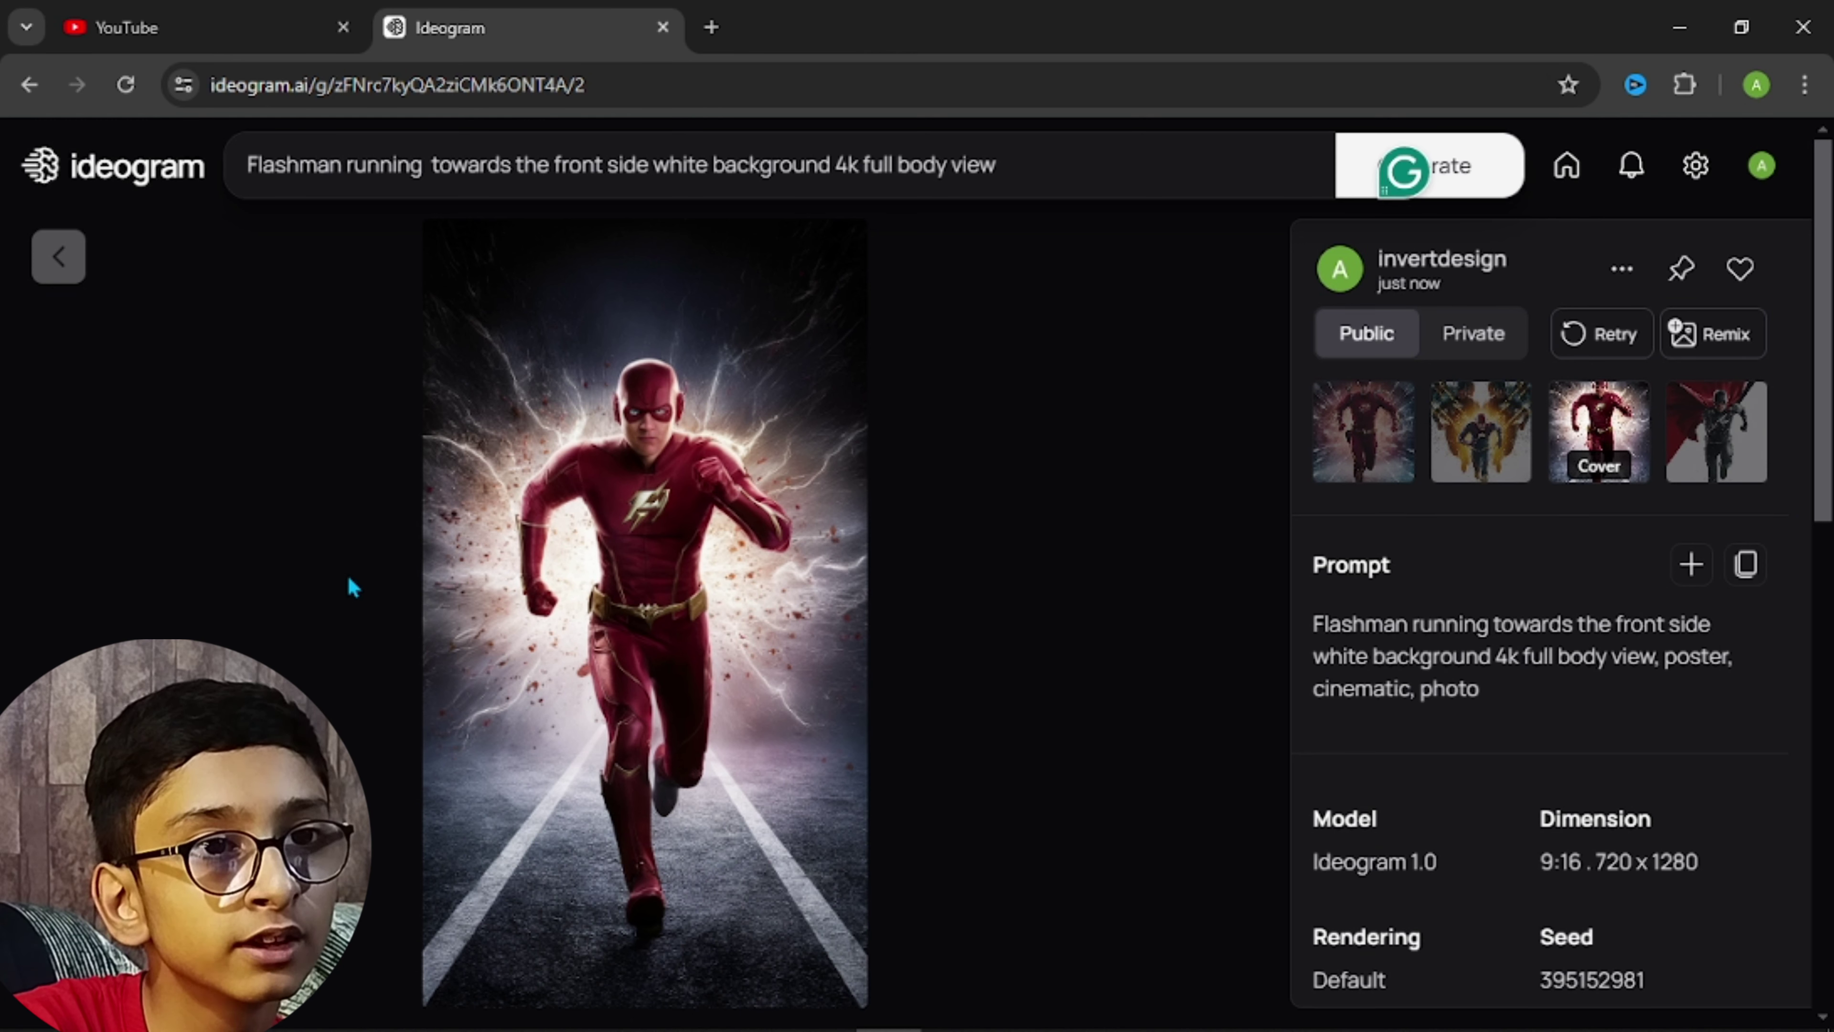
Download the Flash image and place it over the street photo at 65.77%
{"action": "left_click", "coordinate": [1622, 269]}
{"action": "left_click", "coordinate": [1392, 668]}
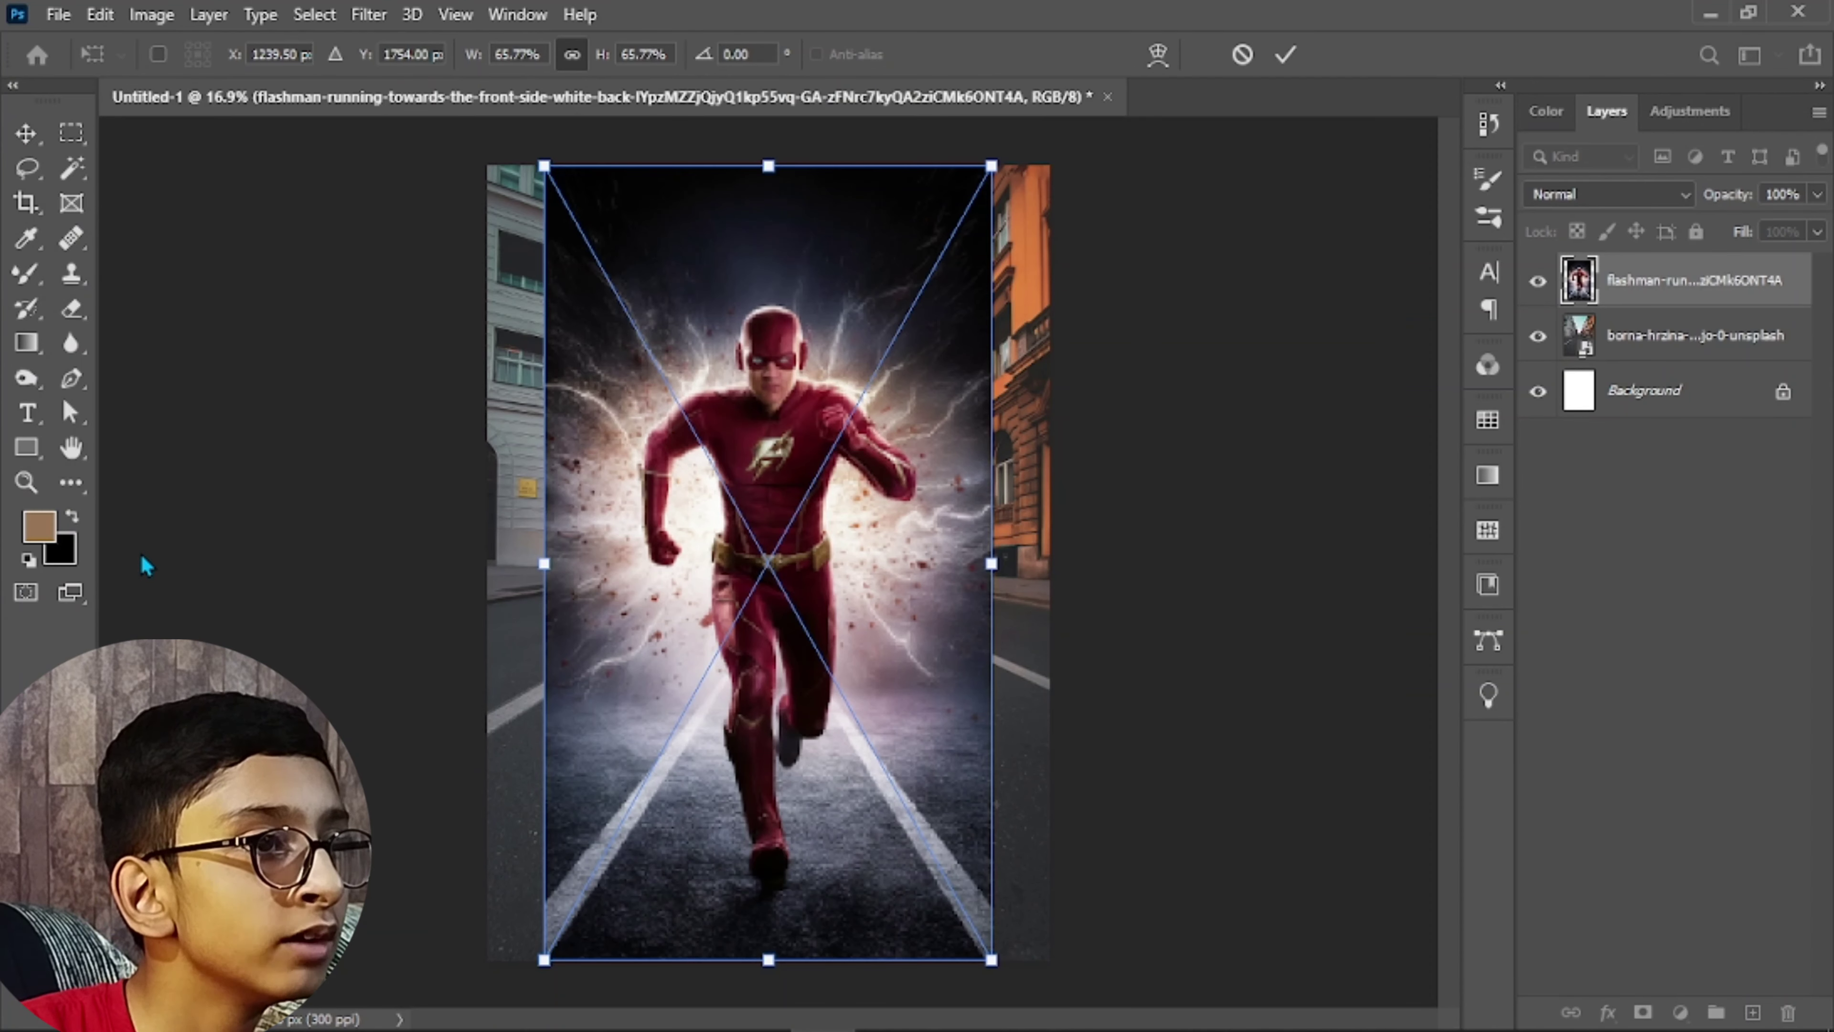
{"action": "key", "text": "Return"}
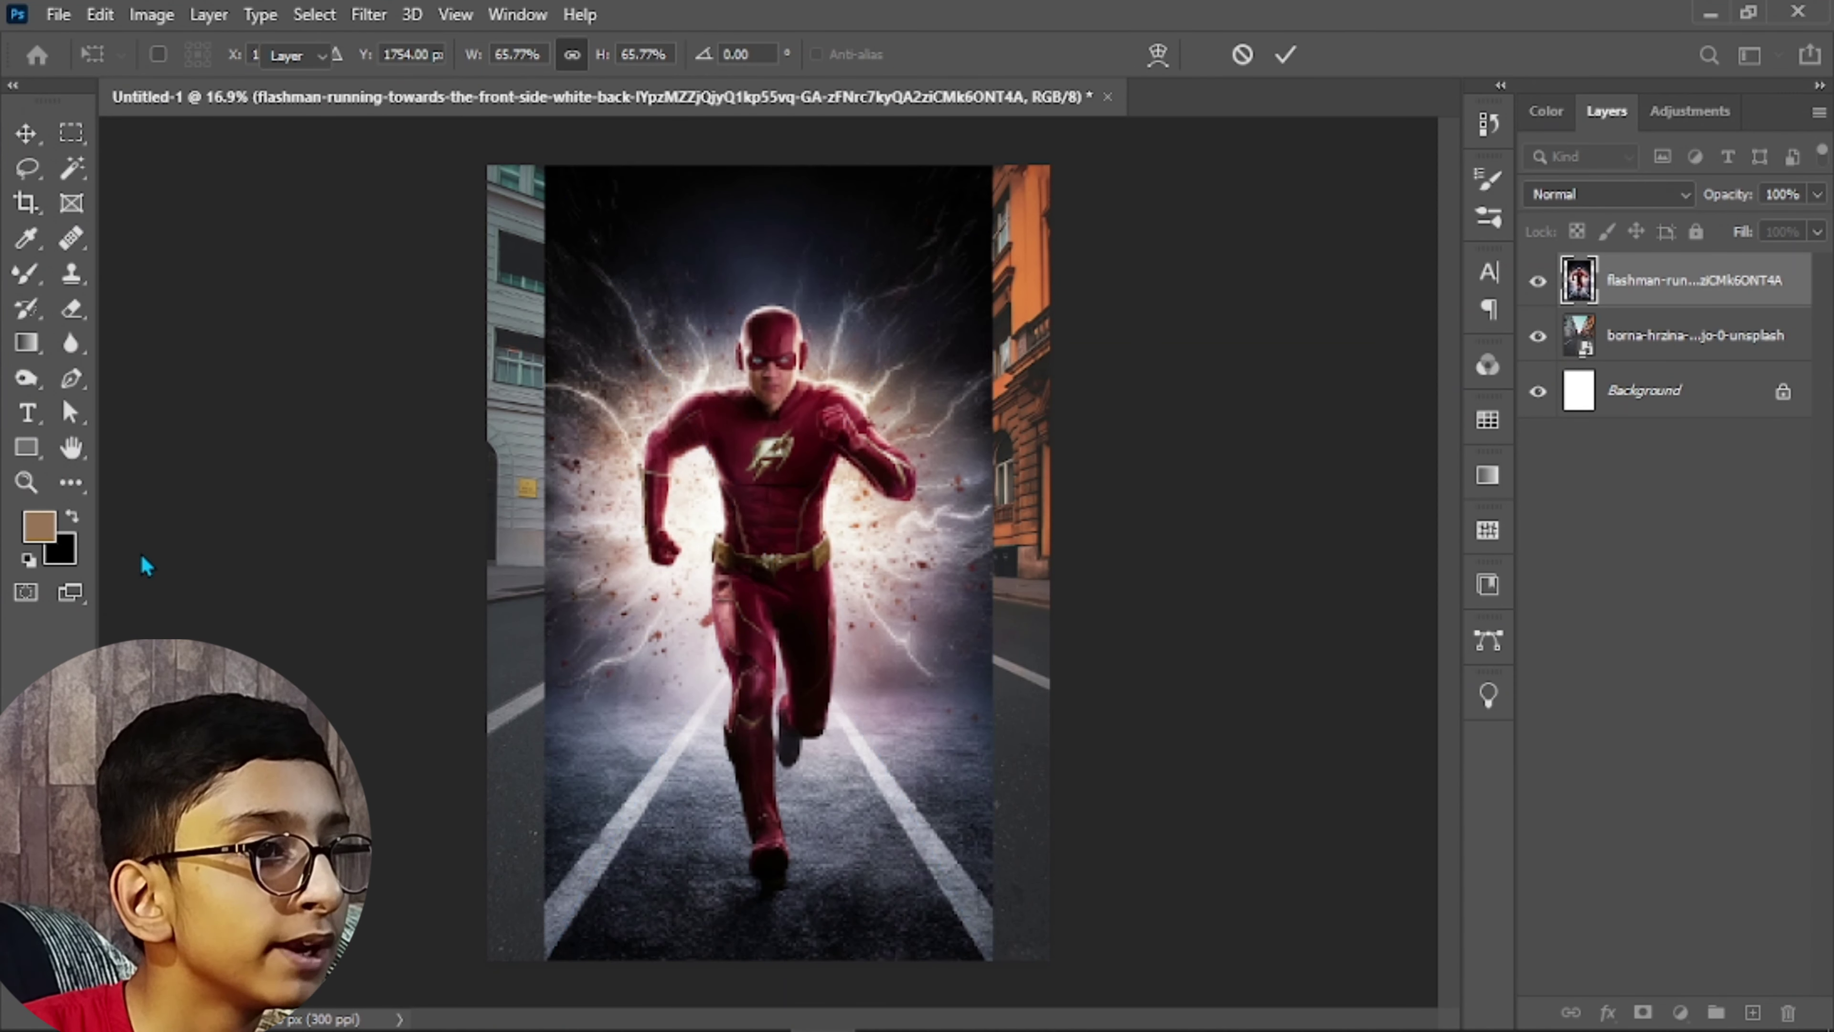
Toggle the street layer's visibility to check the placement, then open the Flash smart object
{"action": "left_click", "coordinate": [1539, 337]}
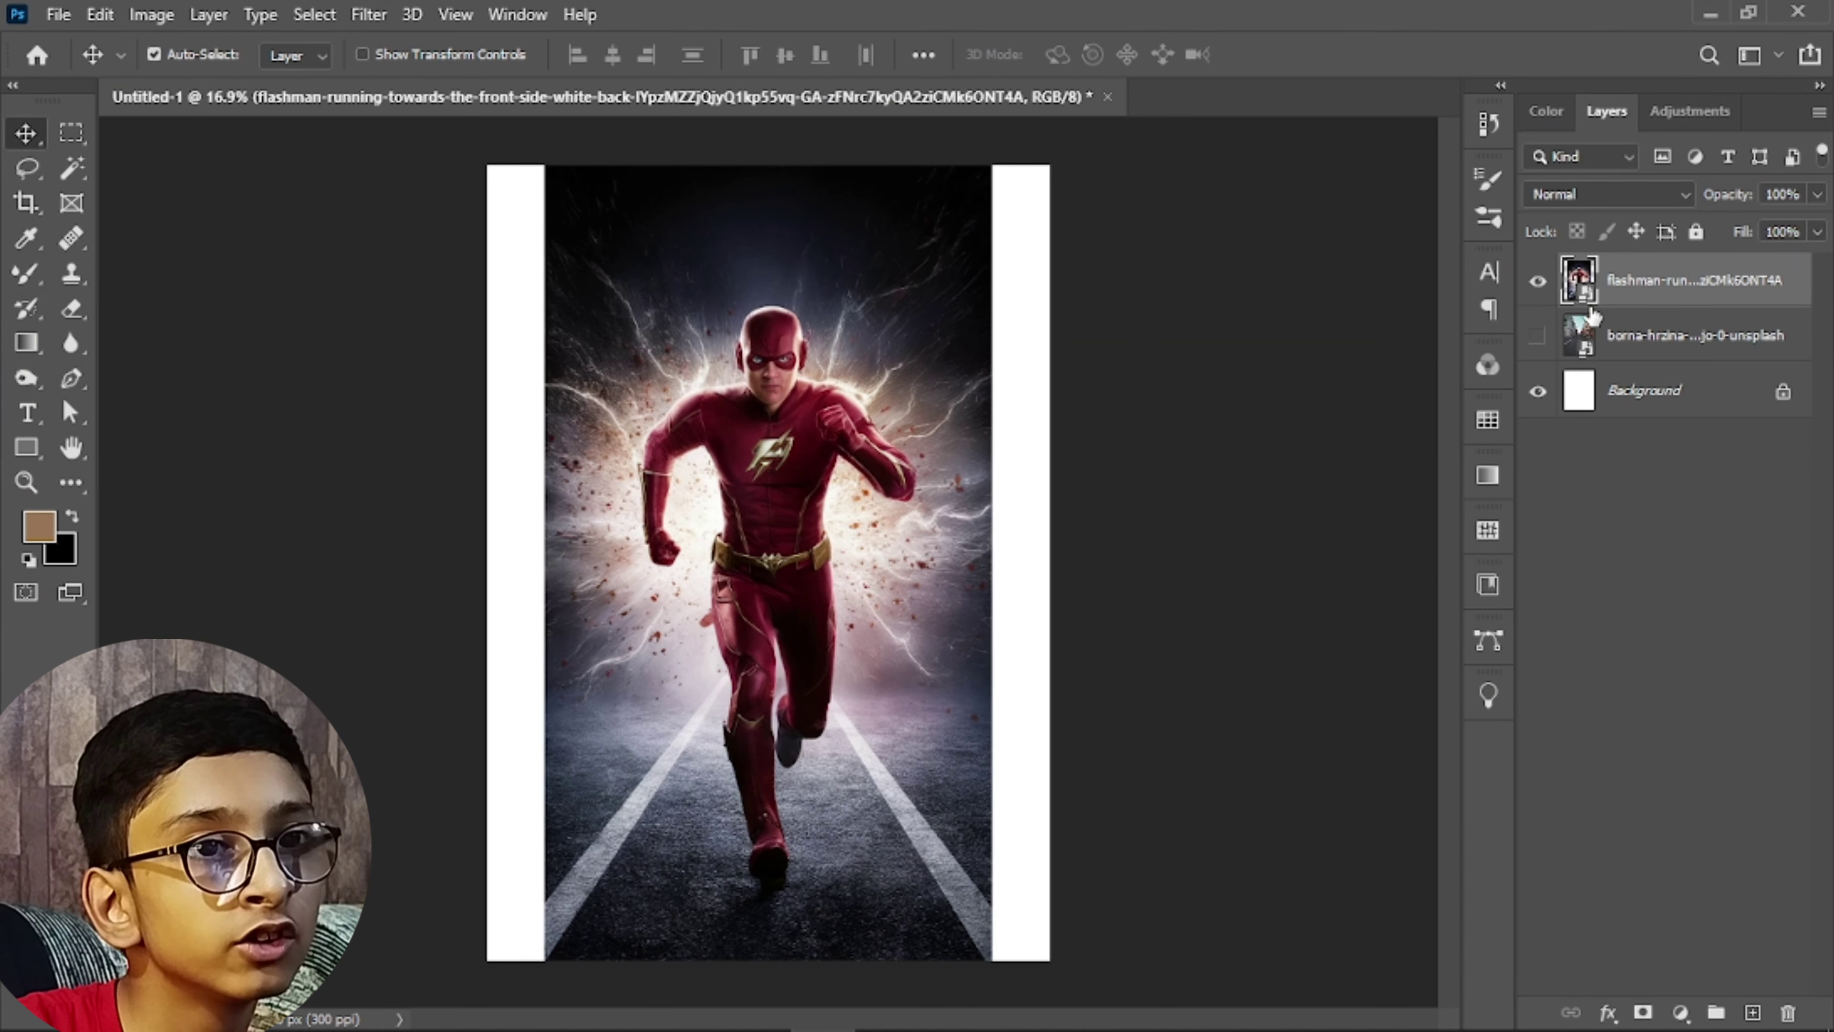
{"action": "left_click", "coordinate": [1540, 340]}
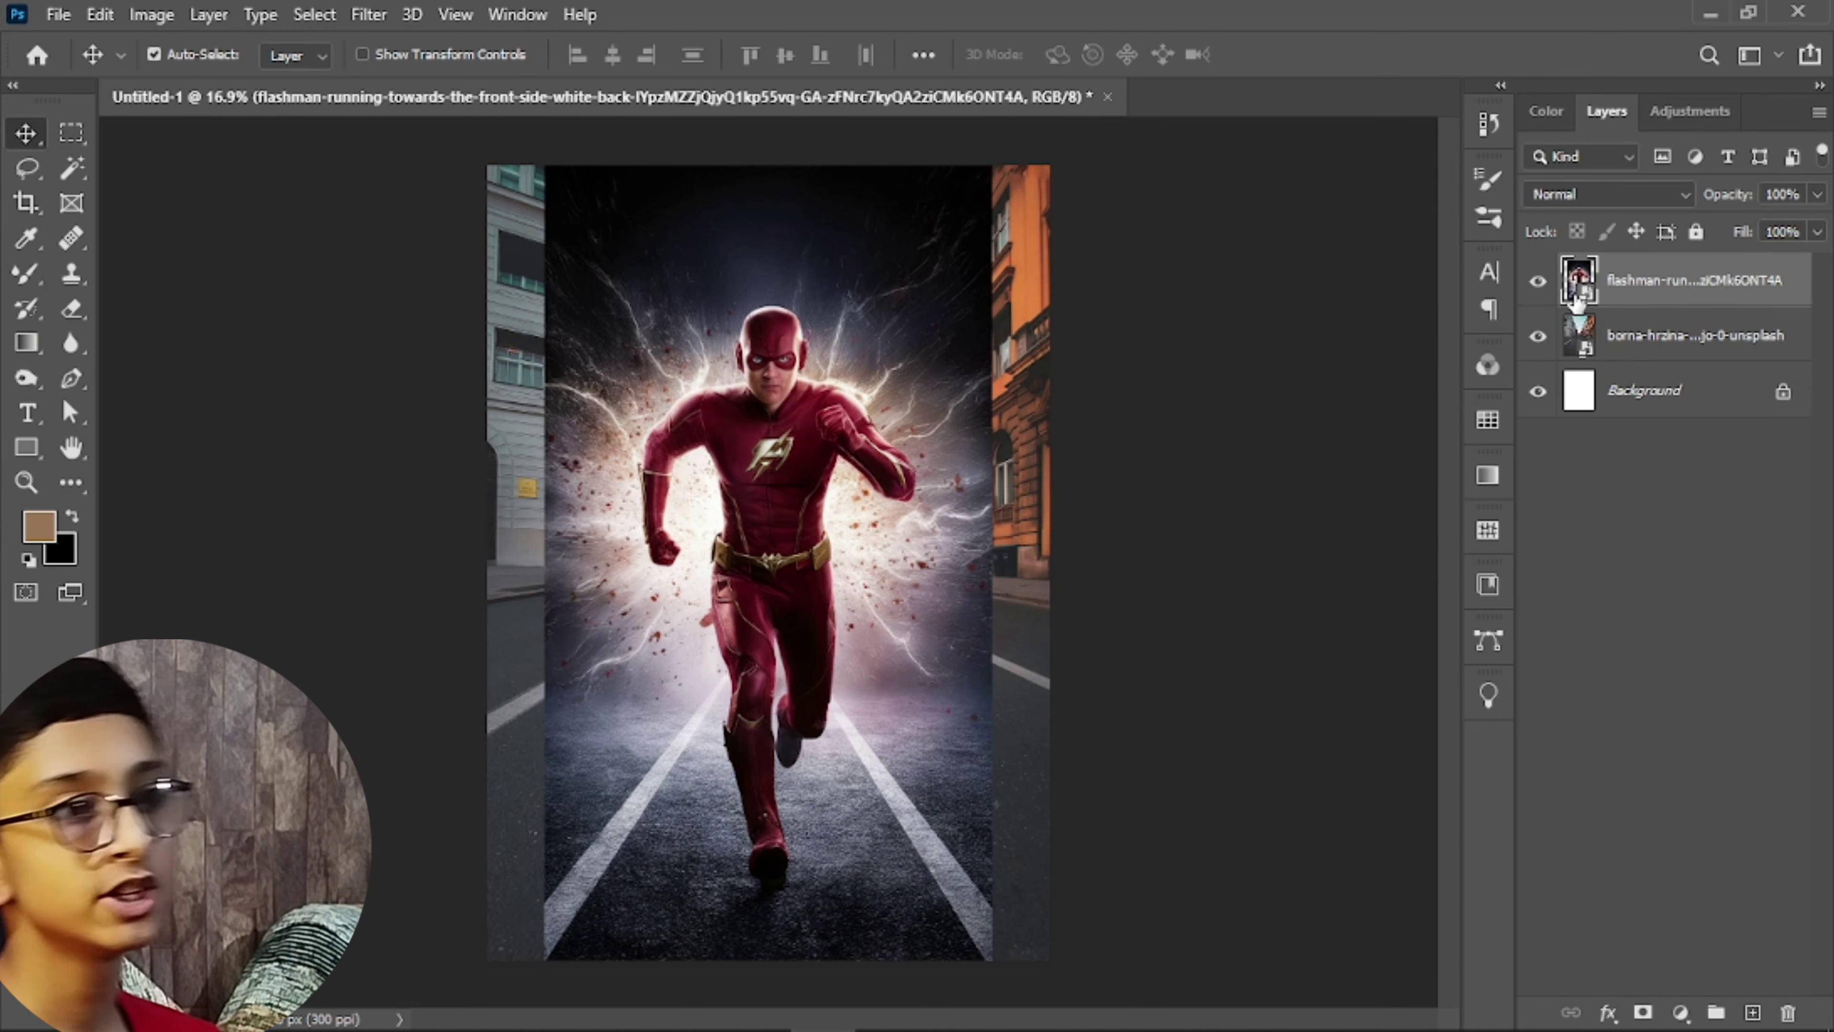
{"action": "double_click", "coordinate": [1578, 280]}
Trace a Pen path around the Flash figure, starting below the boot on the road
{"action": "scroll", "coordinate": [794, 607], "scroll_direction": "up", "scroll_amount": 3}
{"action": "scroll", "coordinate": [794, 609], "scroll_direction": "up", "scroll_amount": 6}
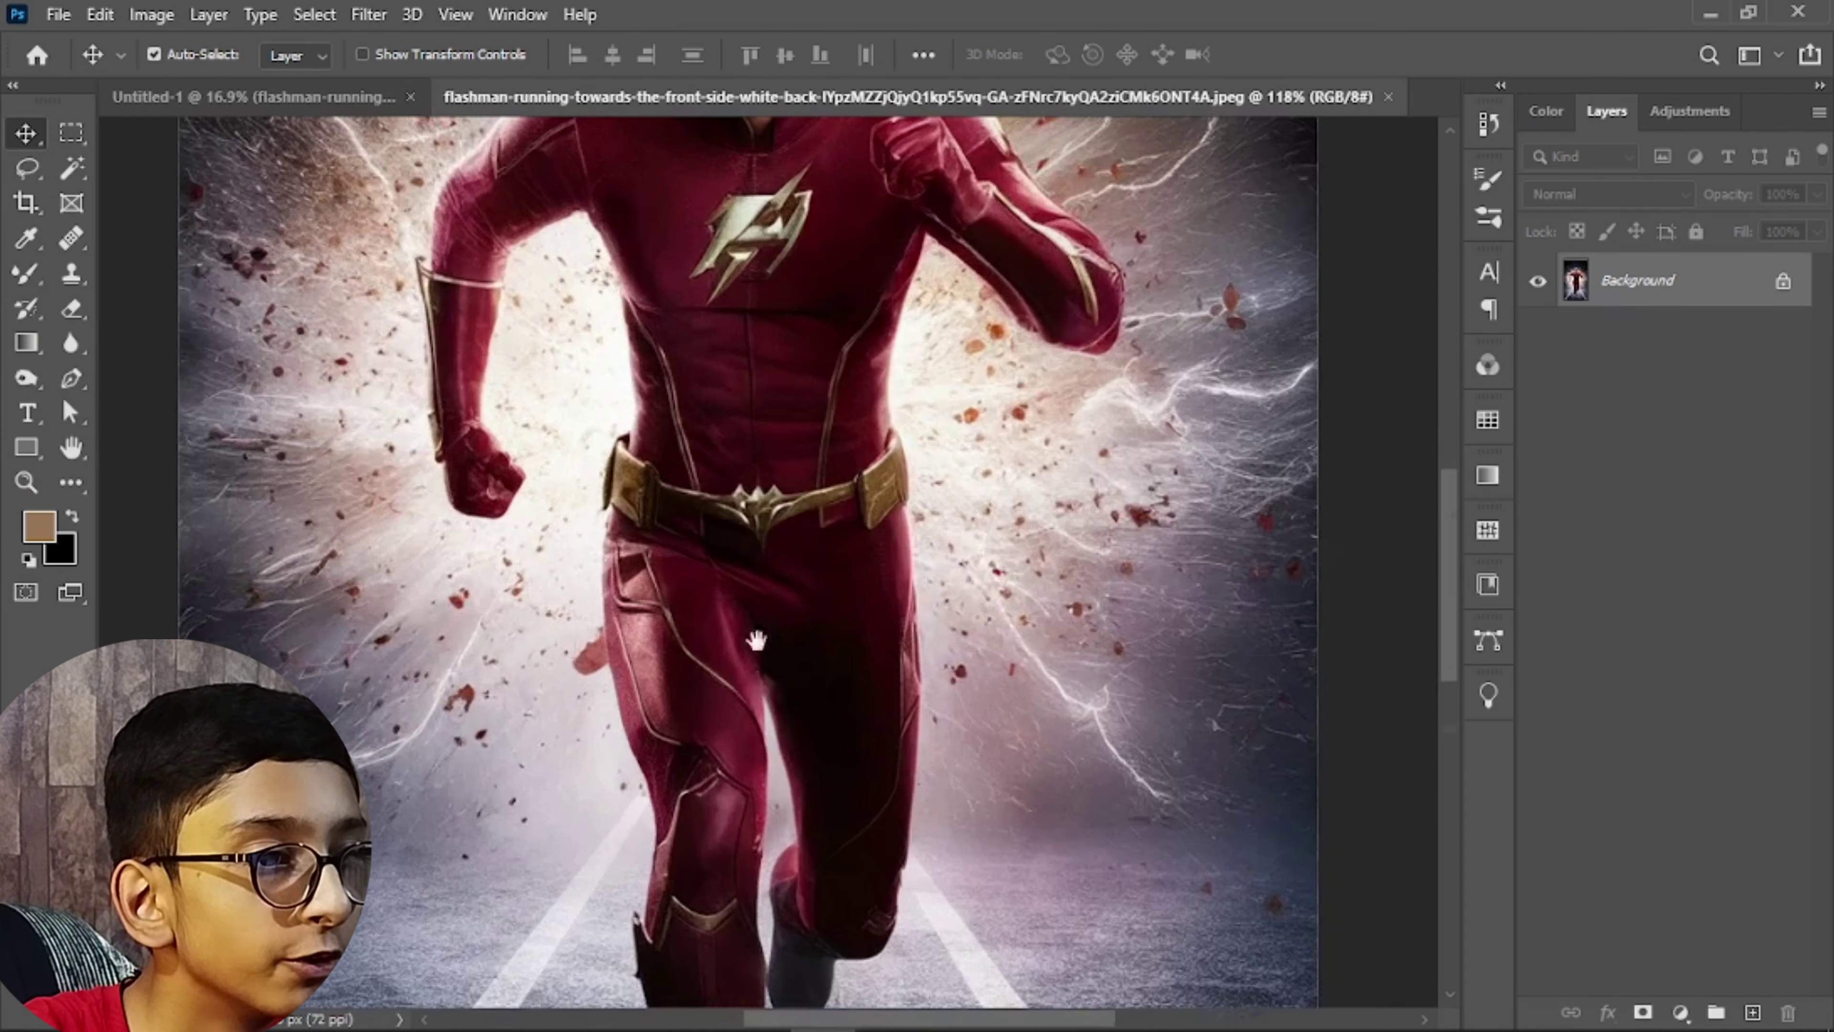
{"action": "scroll", "coordinate": [854, 857], "scroll_direction": "up", "scroll_amount": 3}
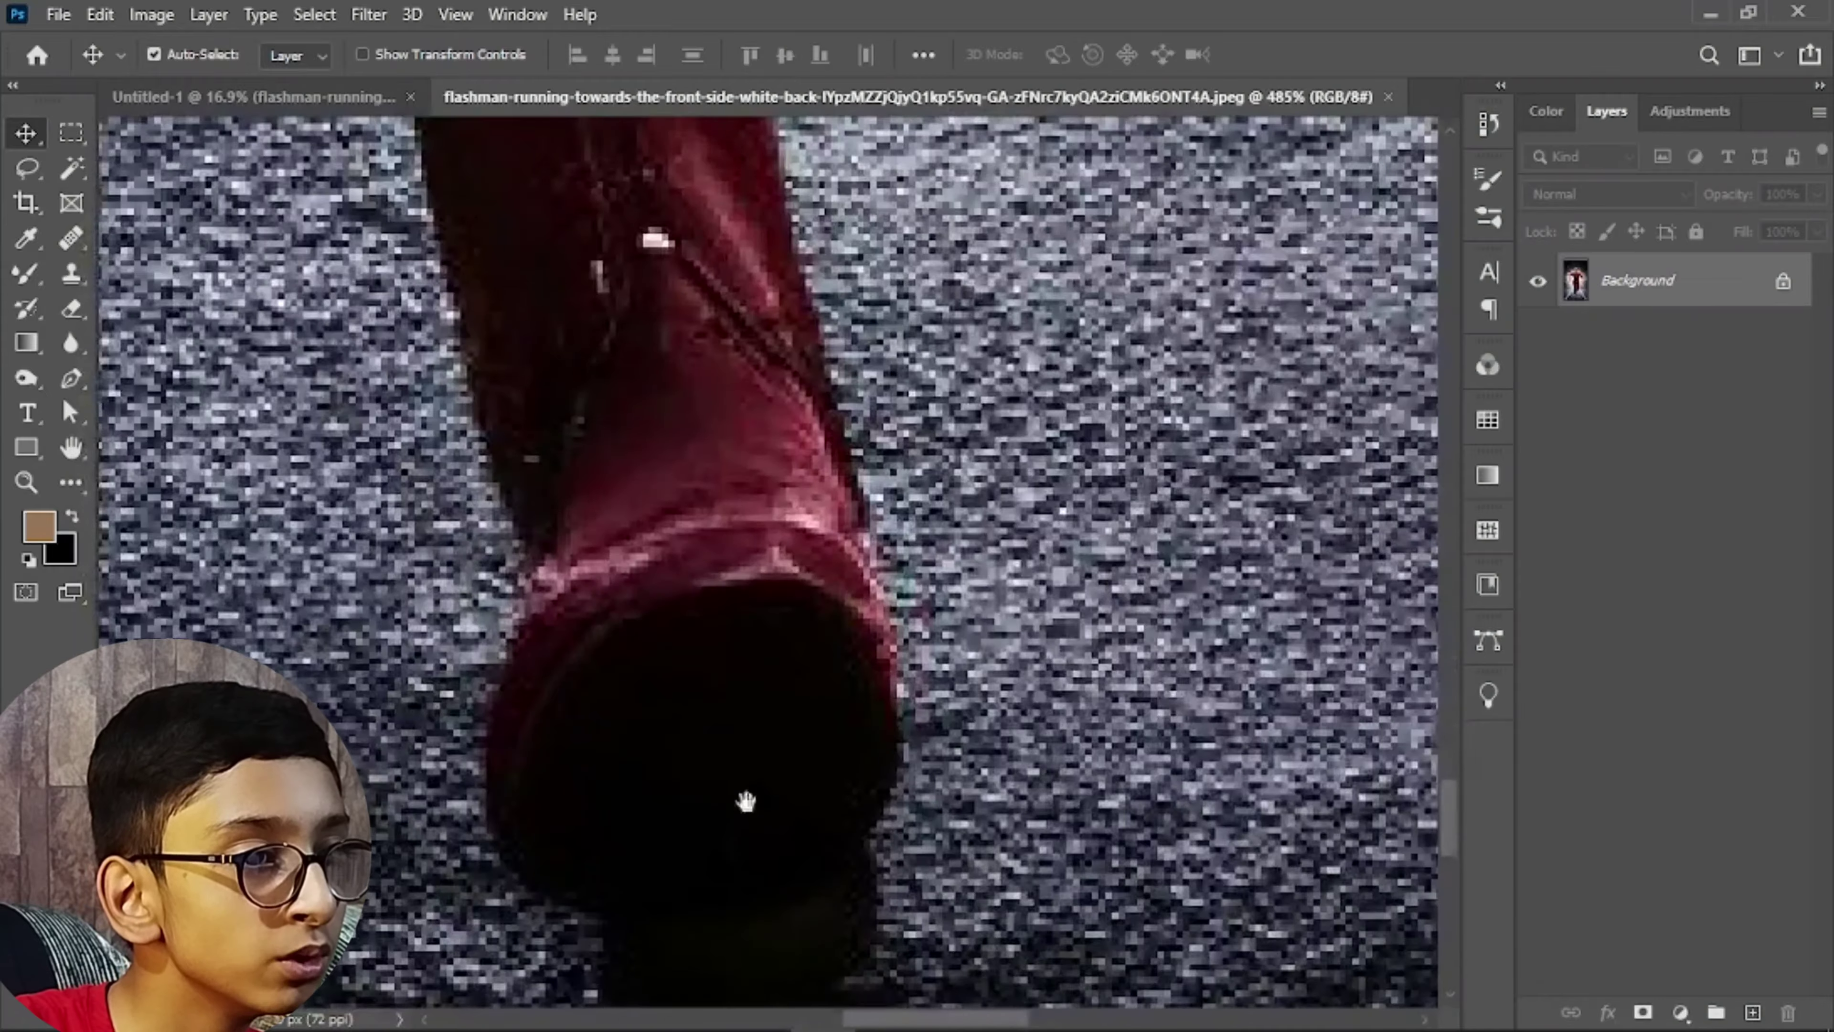
{"action": "left_click_drag", "start_coordinate": [745, 802], "coordinate": [791, 519]}
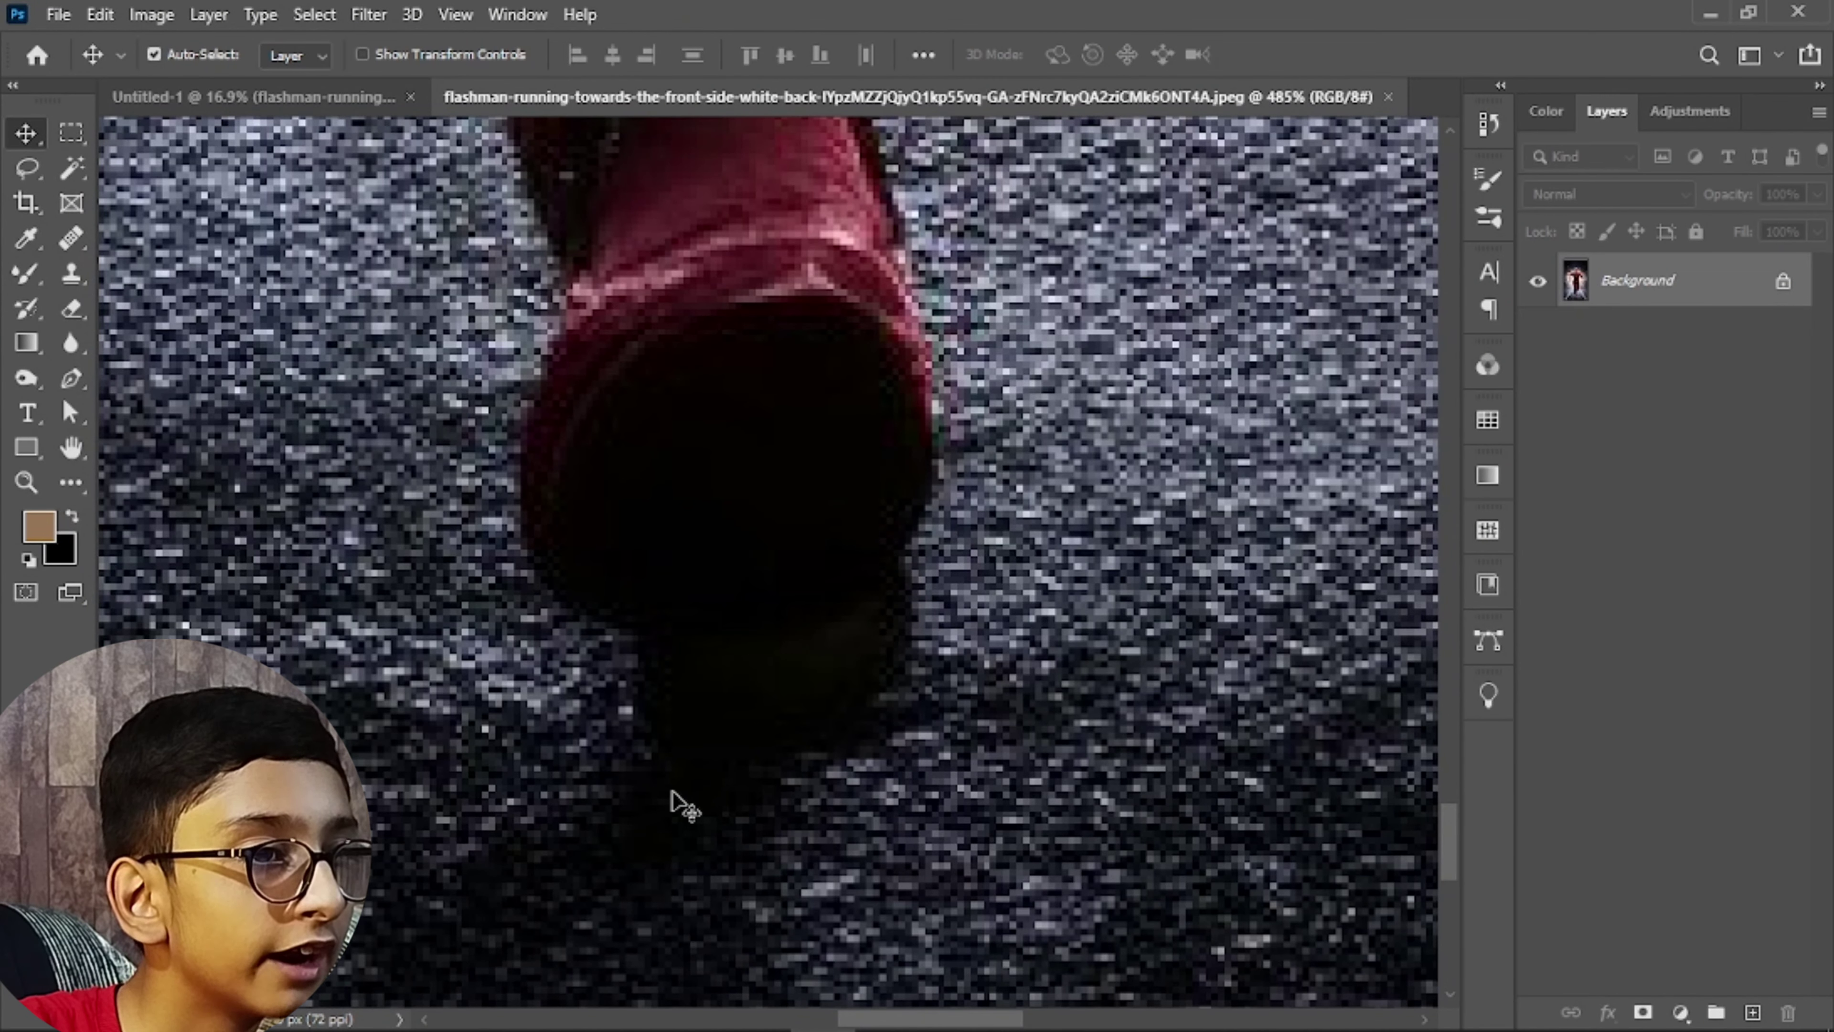
{"action": "key", "text": "p"}
{"action": "left_click_drag", "start_coordinate": [671, 798], "coordinate": [648, 700]}
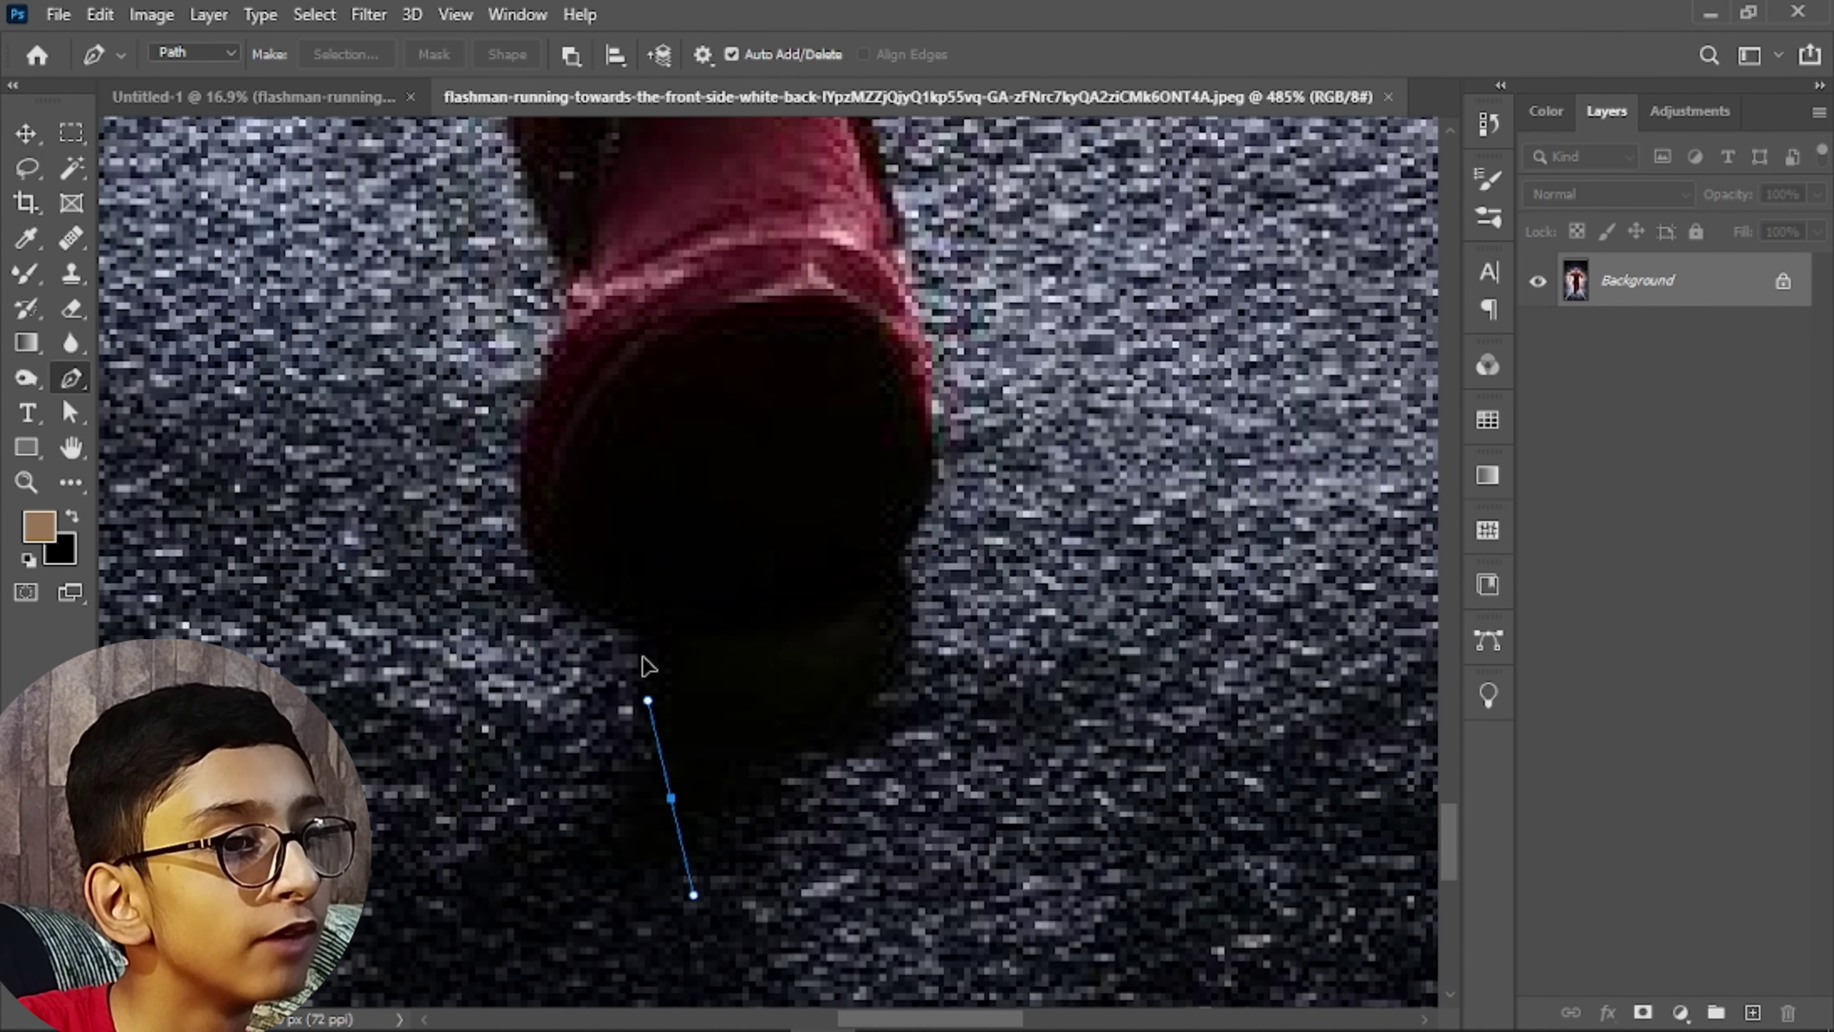
{"action": "key", "text": "ctrl+0"}
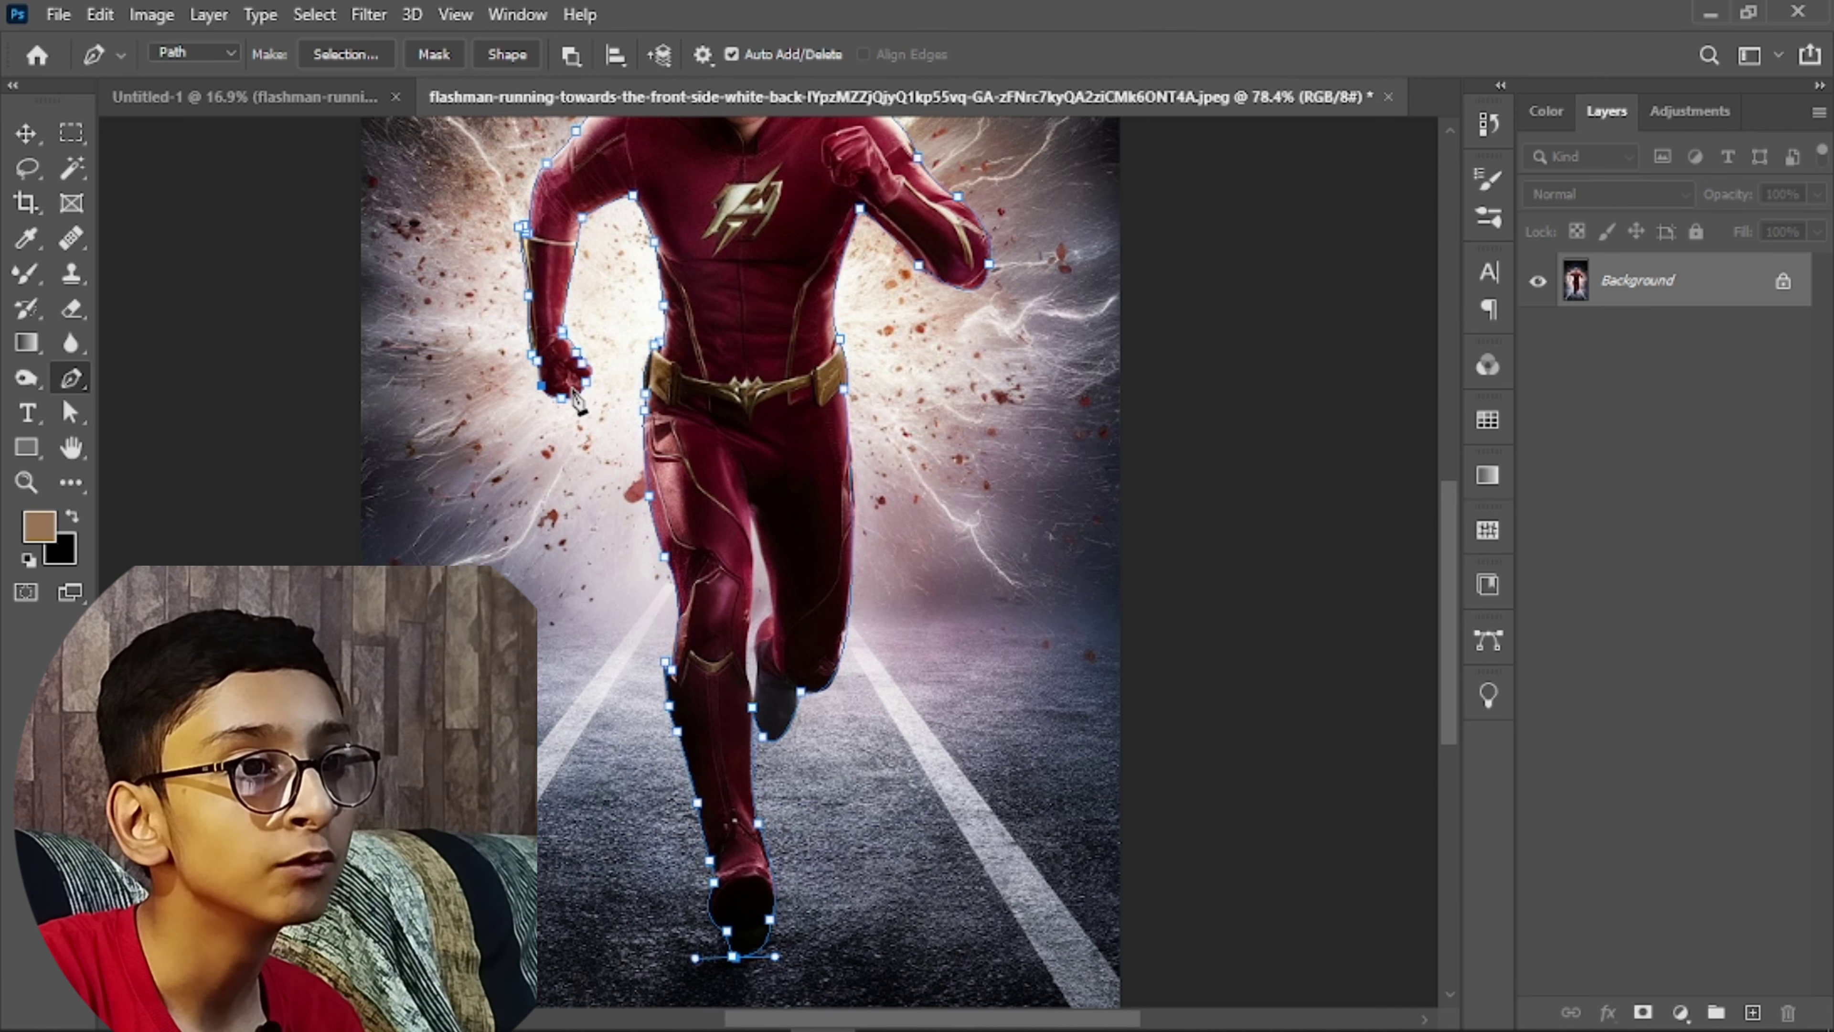
{"action": "scroll", "coordinate": [544, 376], "scroll_direction": "up", "scroll_amount": 3}
Turn the path into a selection and add a layer mask hiding the background
{"action": "right_click", "coordinate": [682, 412]}
{"action": "left_click", "coordinate": [736, 505]}
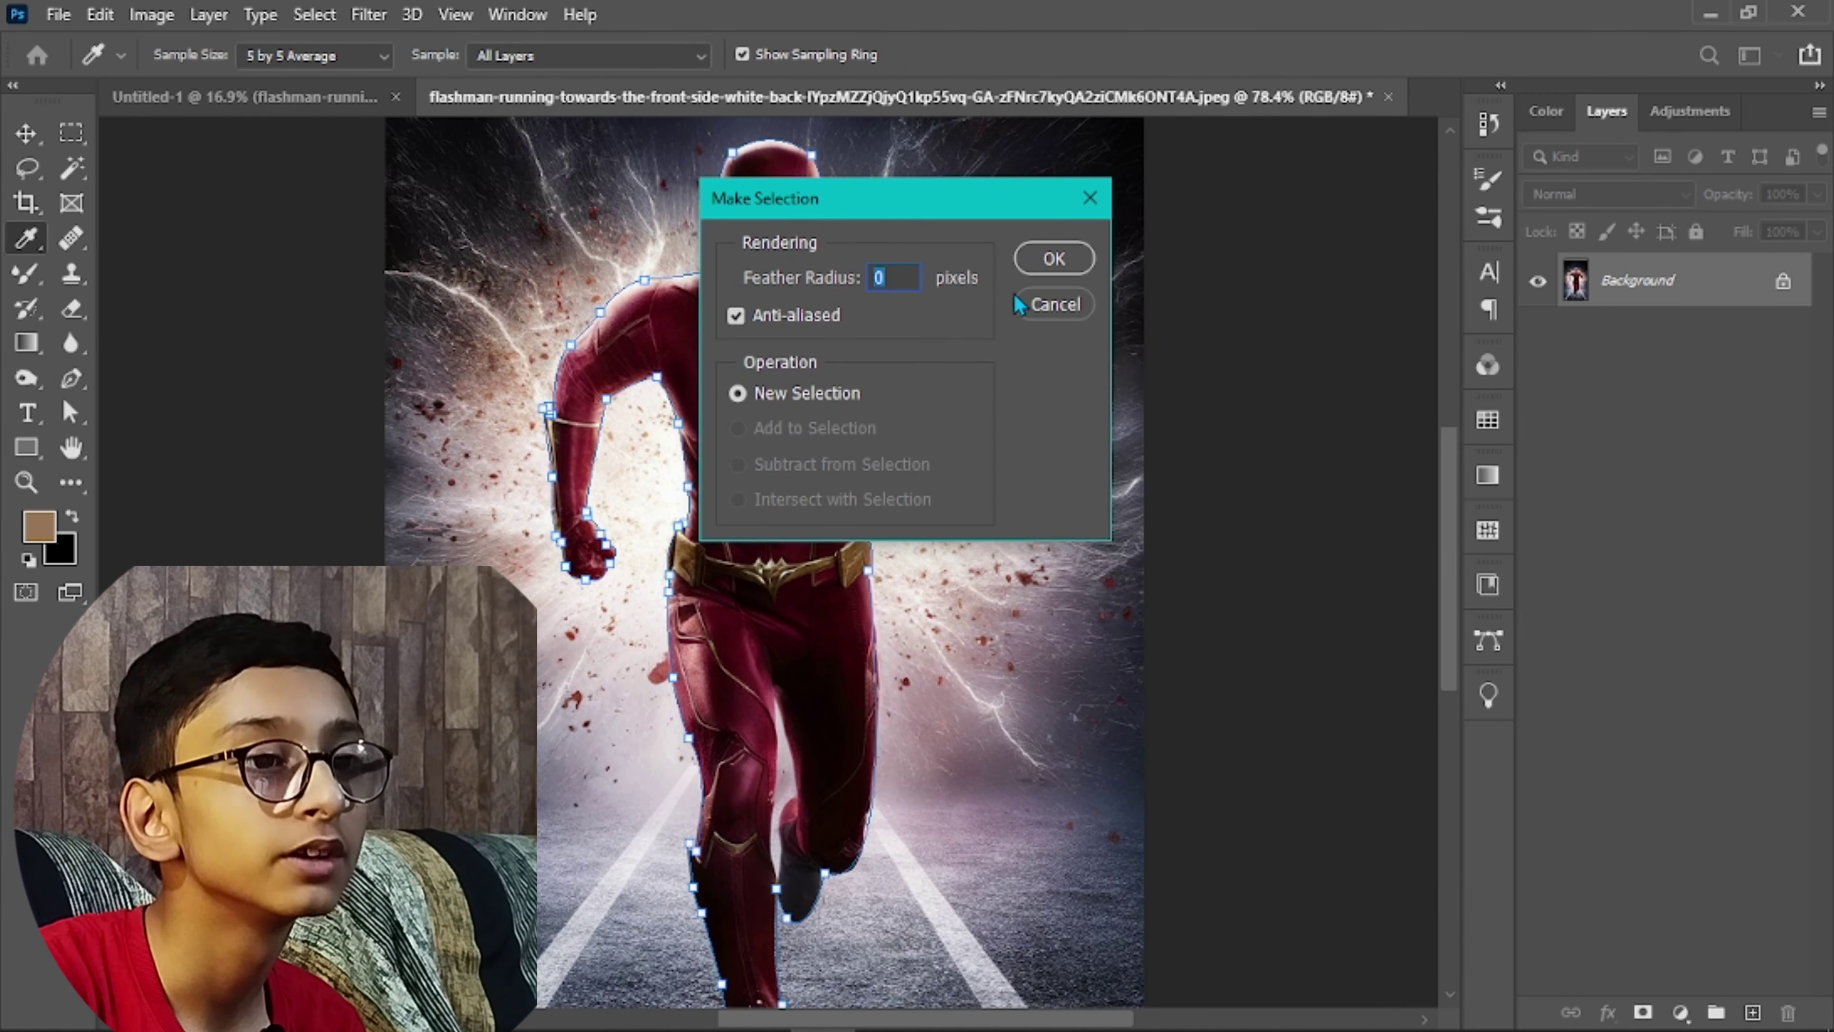
{"action": "left_click", "coordinate": [1083, 273]}
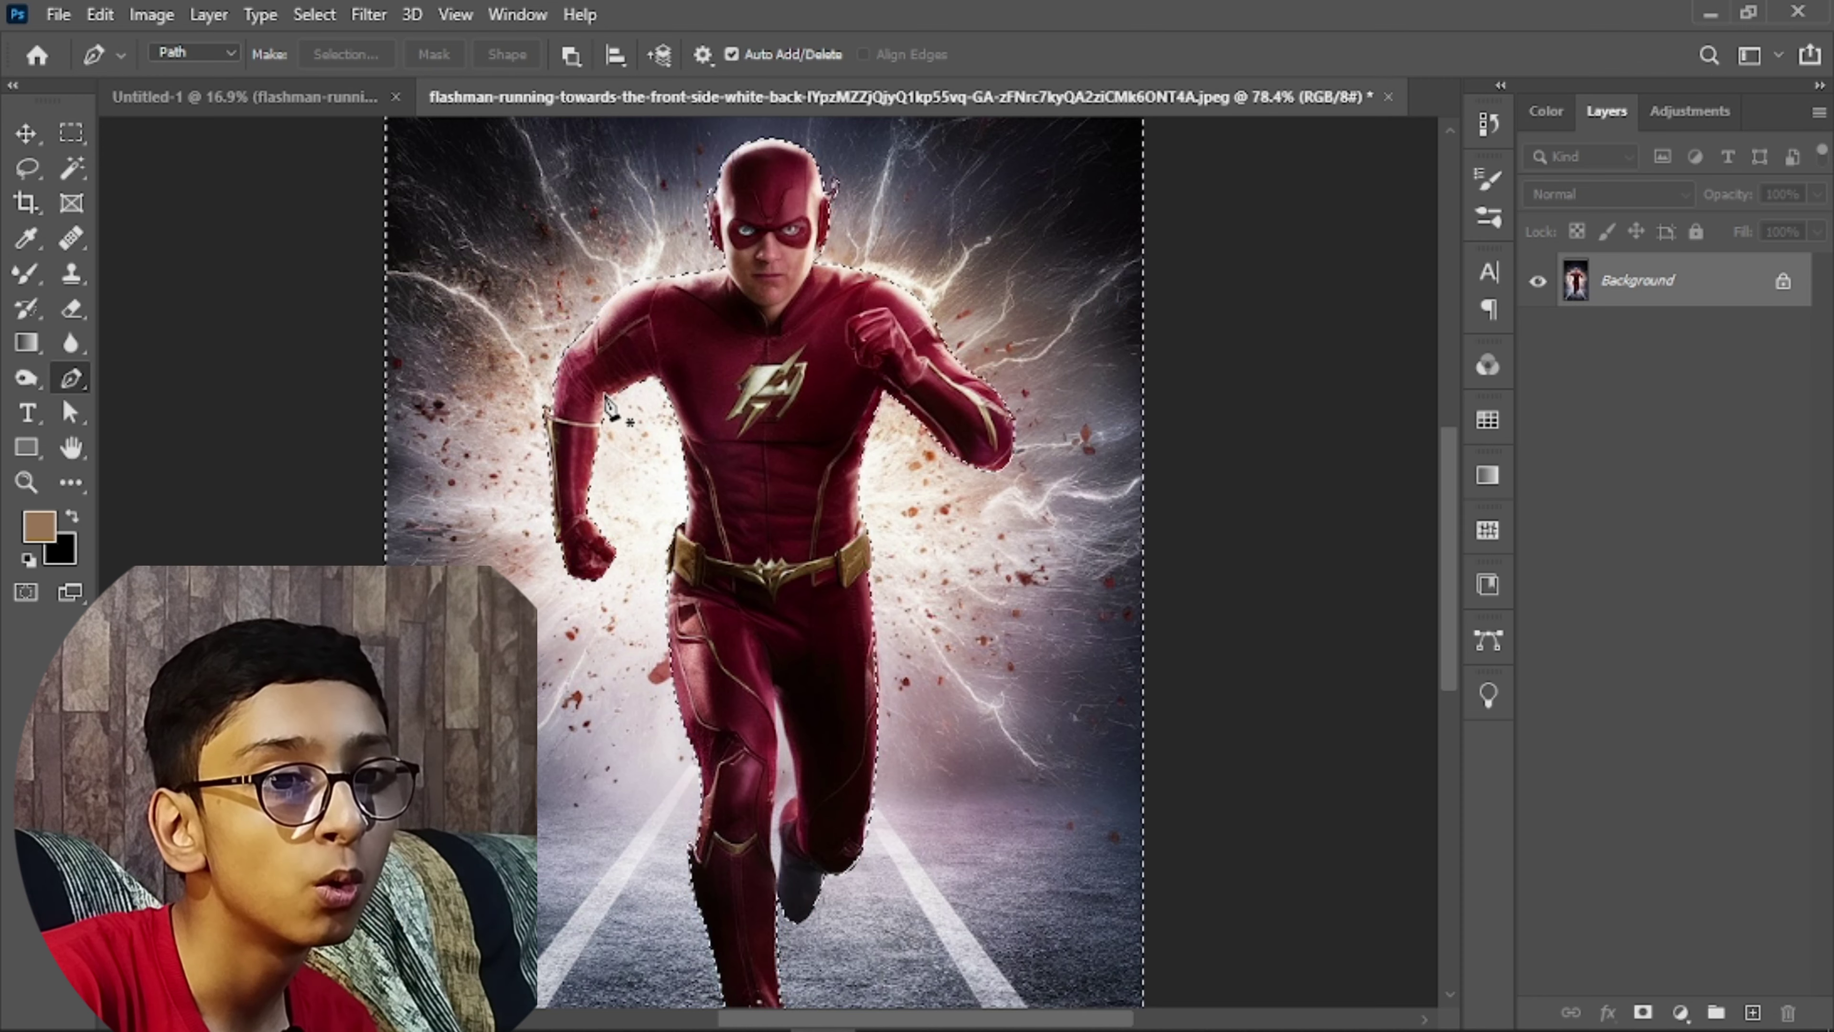
{"action": "scroll", "coordinate": [706, 510], "scroll_direction": "down", "scroll_amount": 2}
{"action": "scroll", "coordinate": [706, 510], "scroll_direction": "down", "scroll_amount": 2}
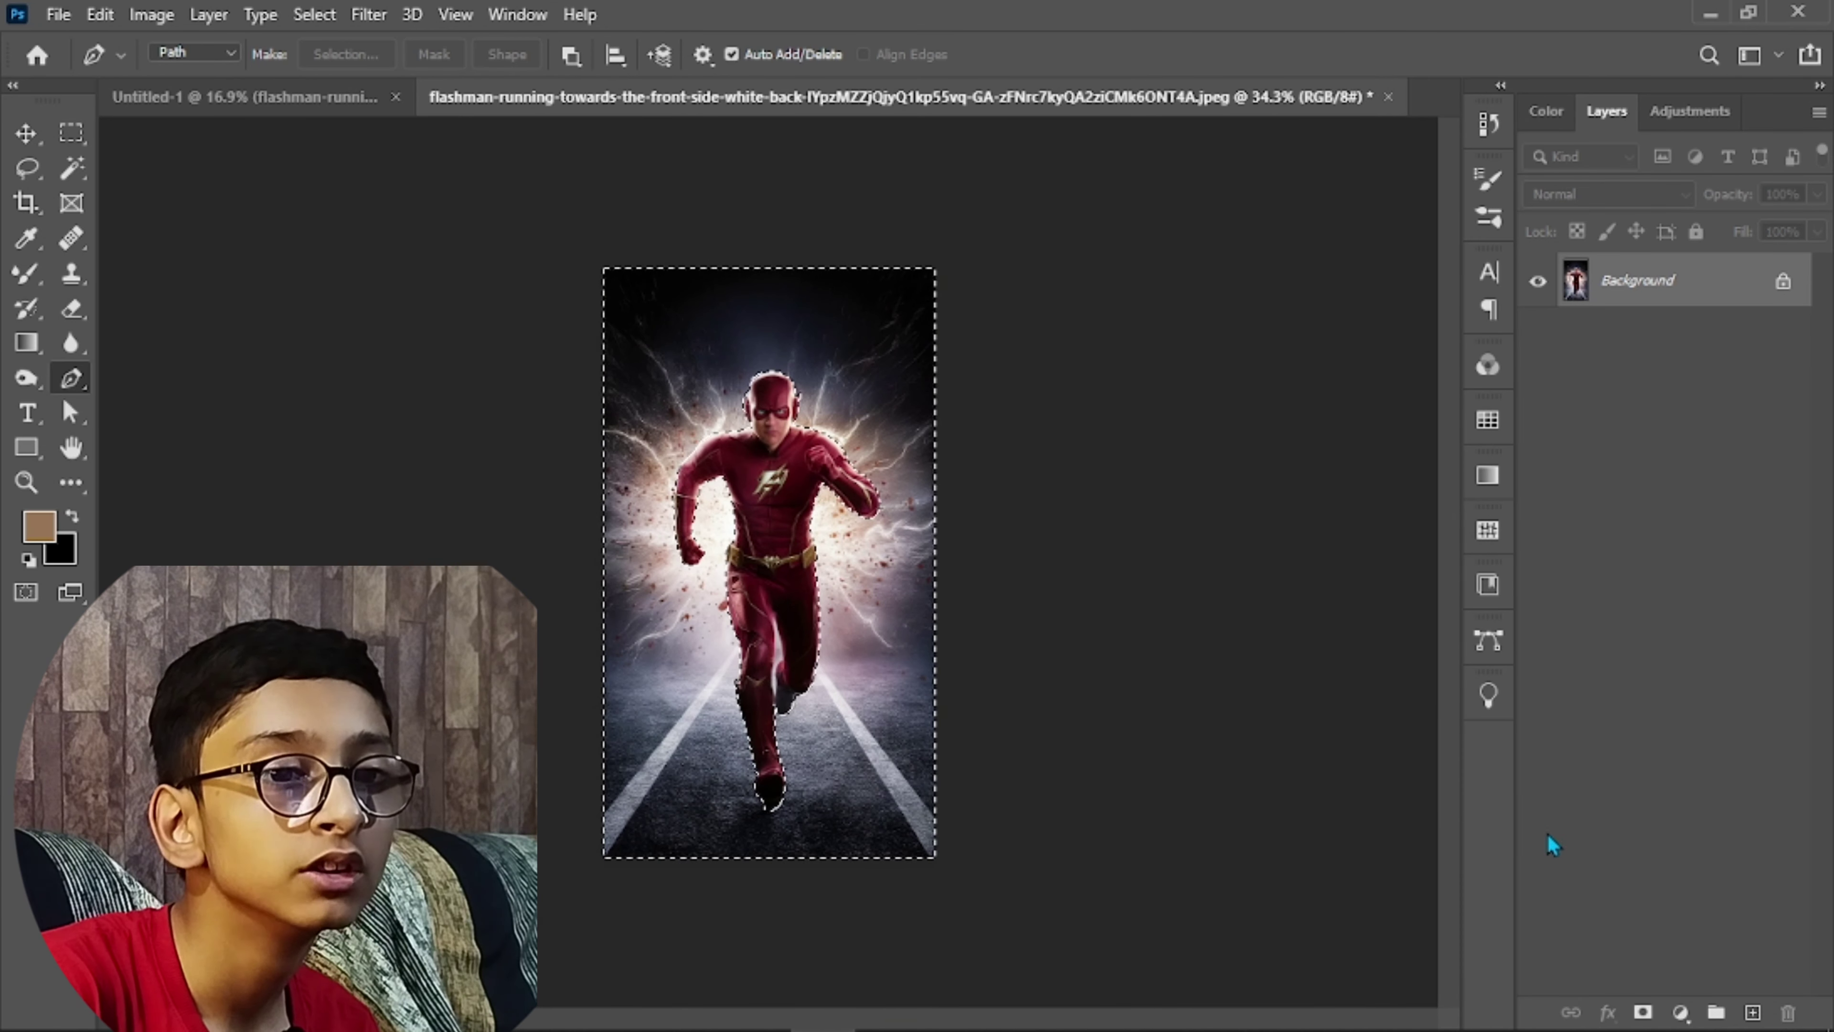
{"action": "left_click", "coordinate": [1640, 1013]}
Zoom into the legs and set up a small regular brush for mask painting
{"action": "scroll", "coordinate": [995, 614], "scroll_direction": "up", "scroll_amount": 10}
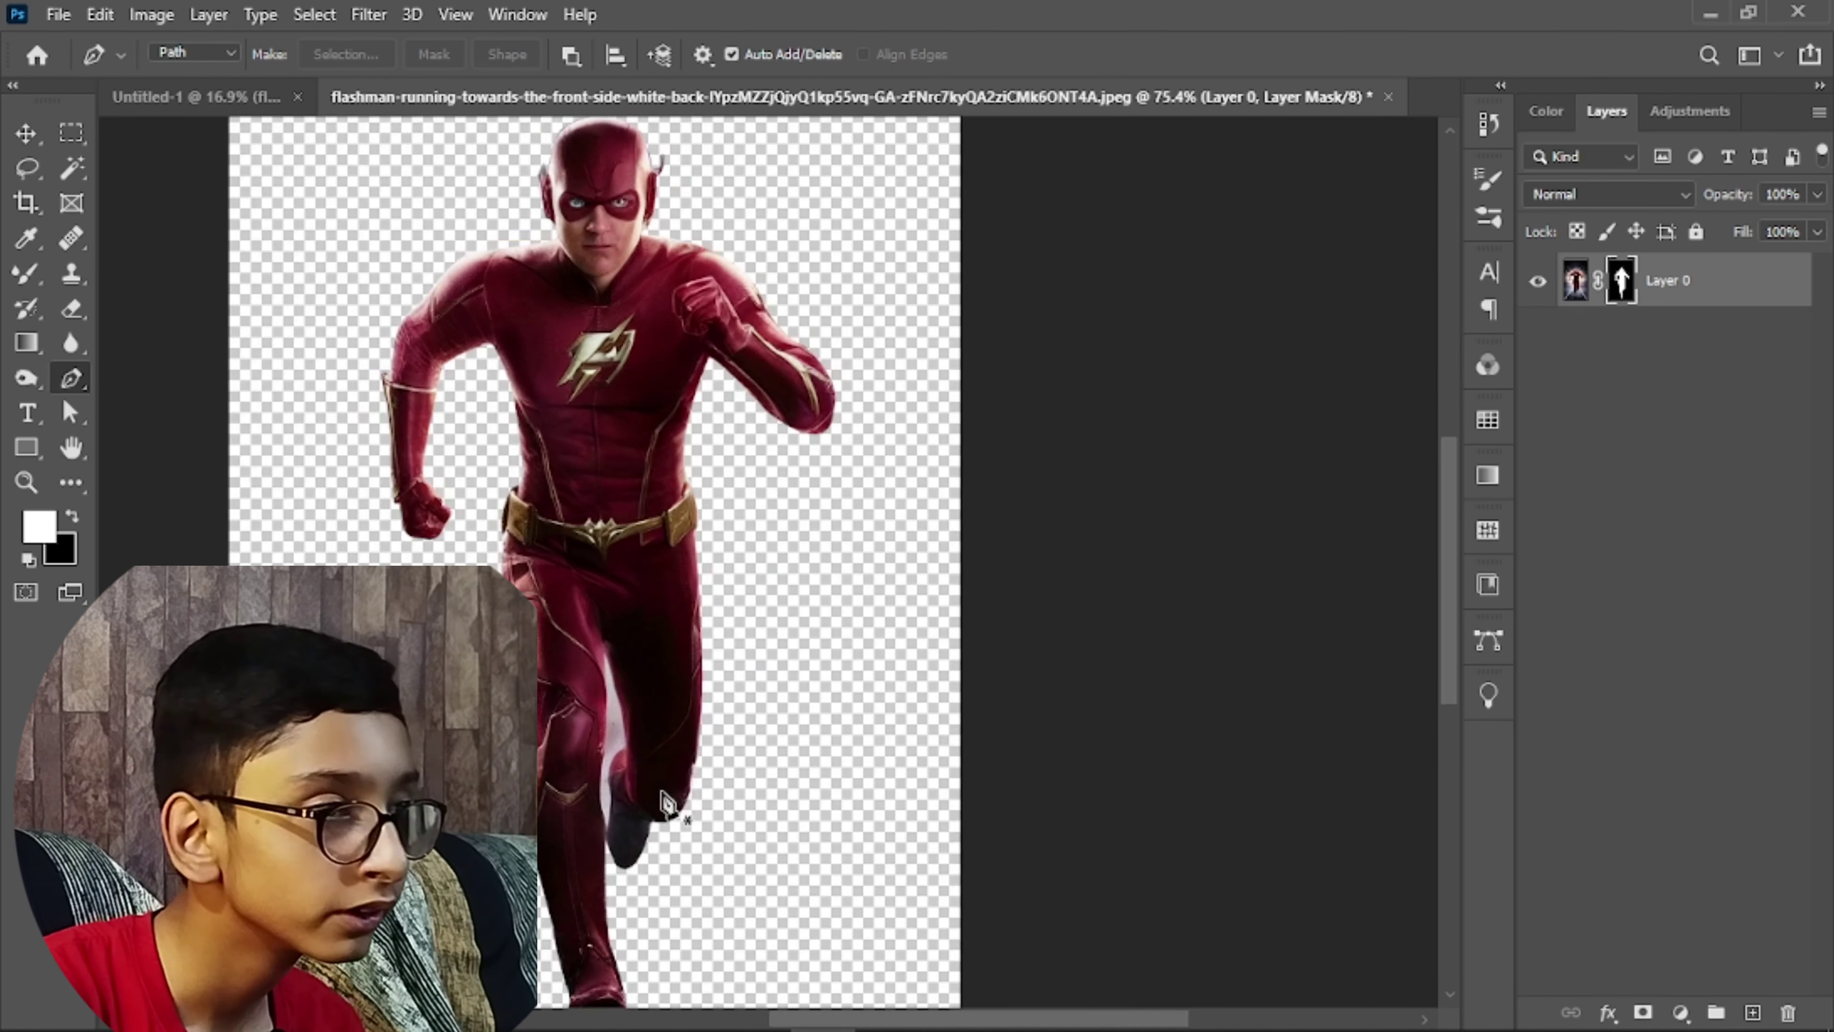
{"action": "scroll", "coordinate": [441, 531], "scroll_direction": "down", "scroll_amount": 5}
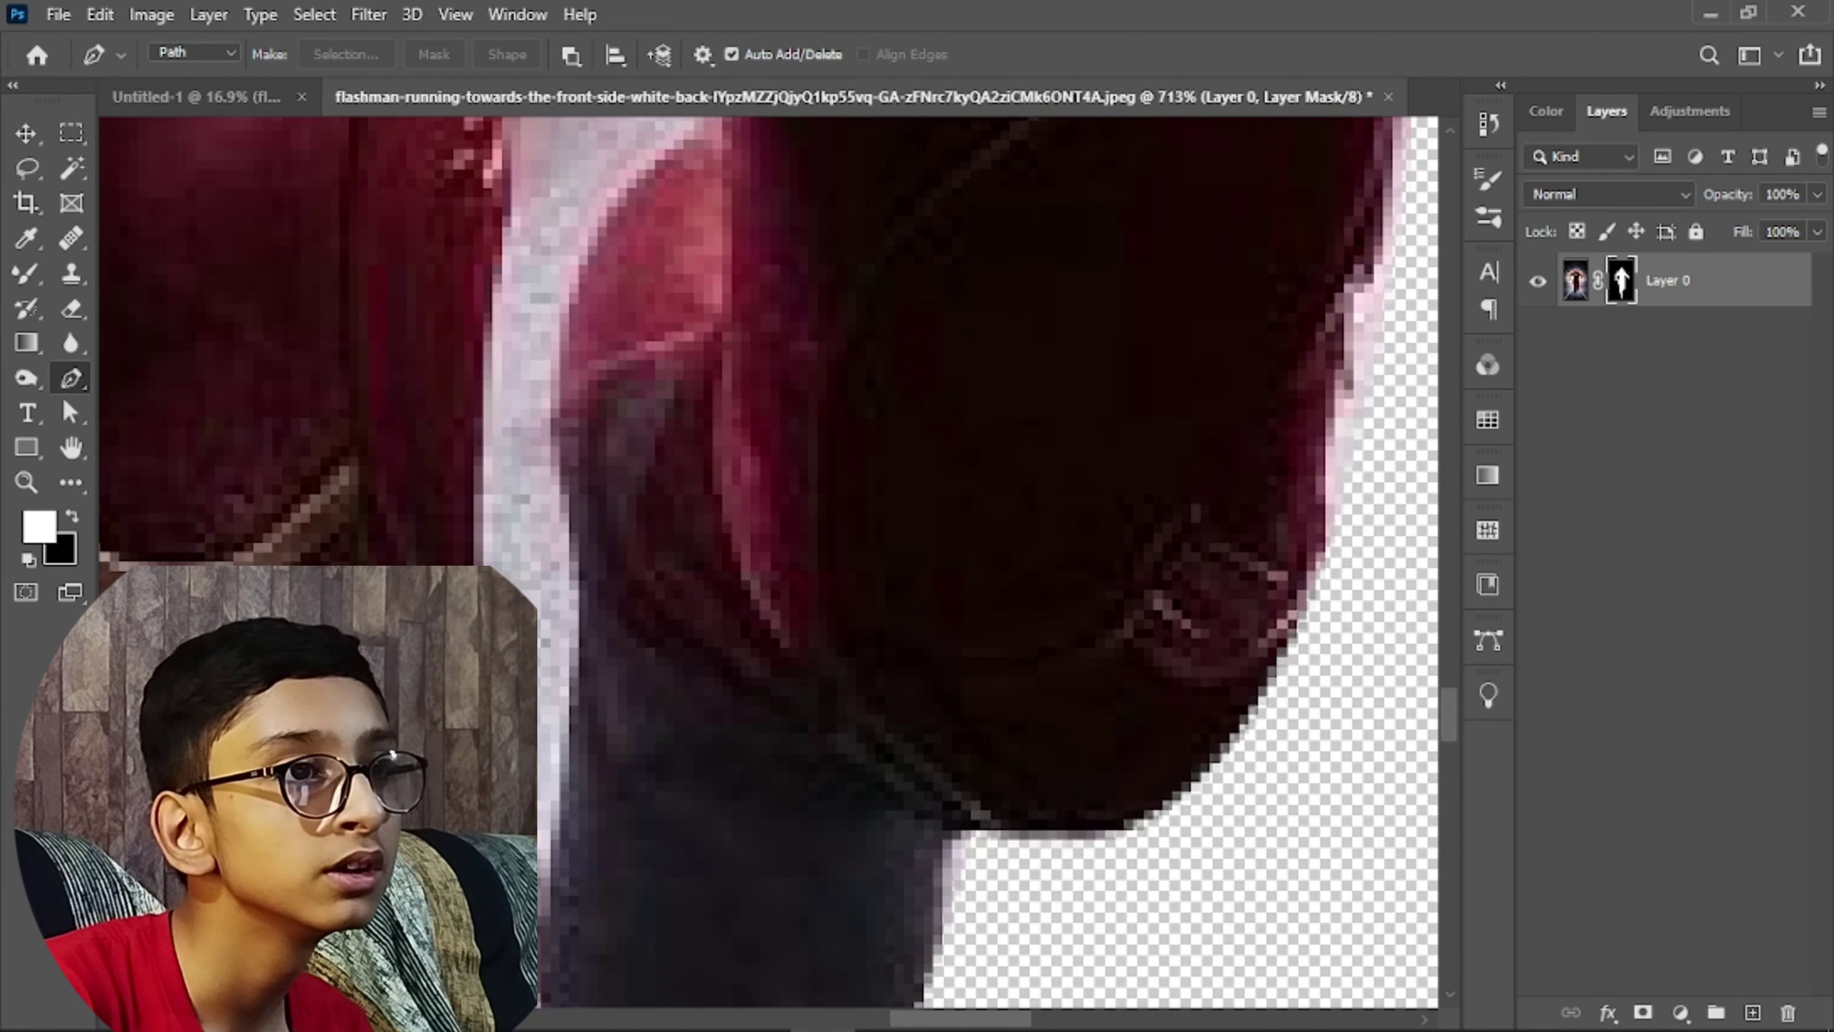
{"action": "scroll", "coordinate": [1227, 675], "scroll_direction": "down", "scroll_amount": 3}
{"action": "scroll", "coordinate": [635, 694], "scroll_direction": "up", "scroll_amount": 4}
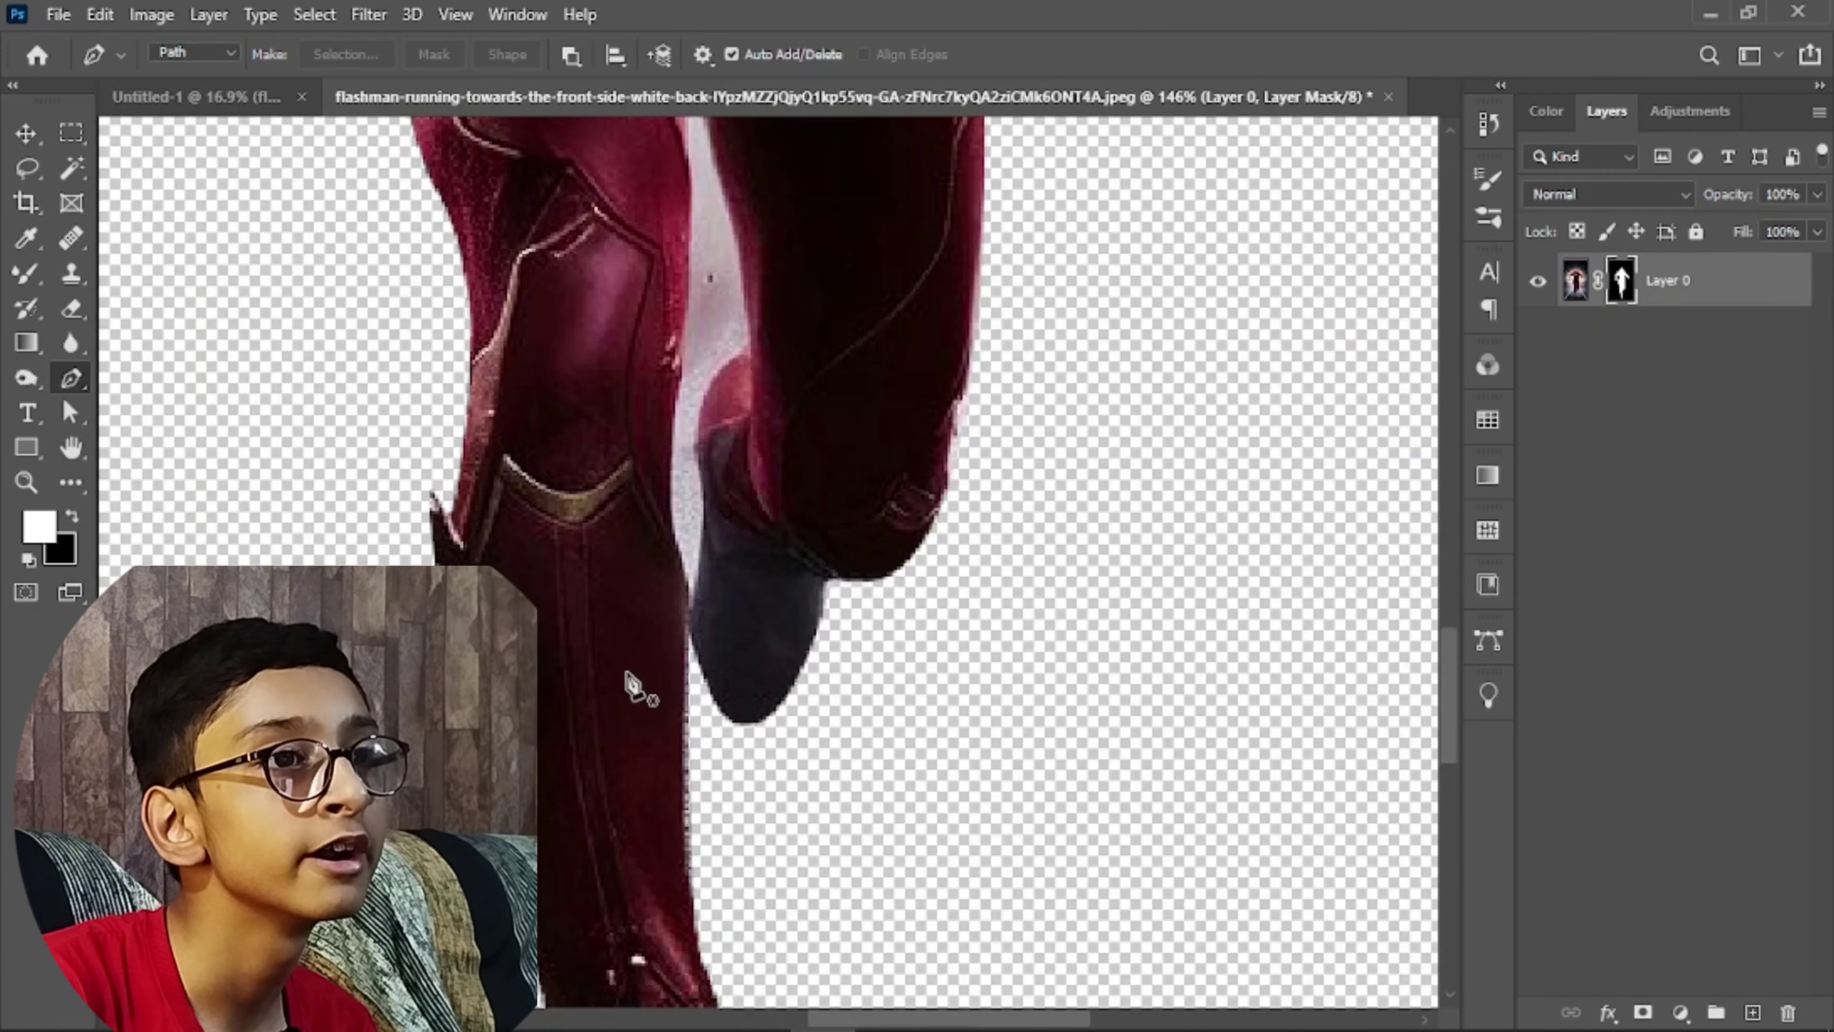
{"action": "key", "text": "b"}
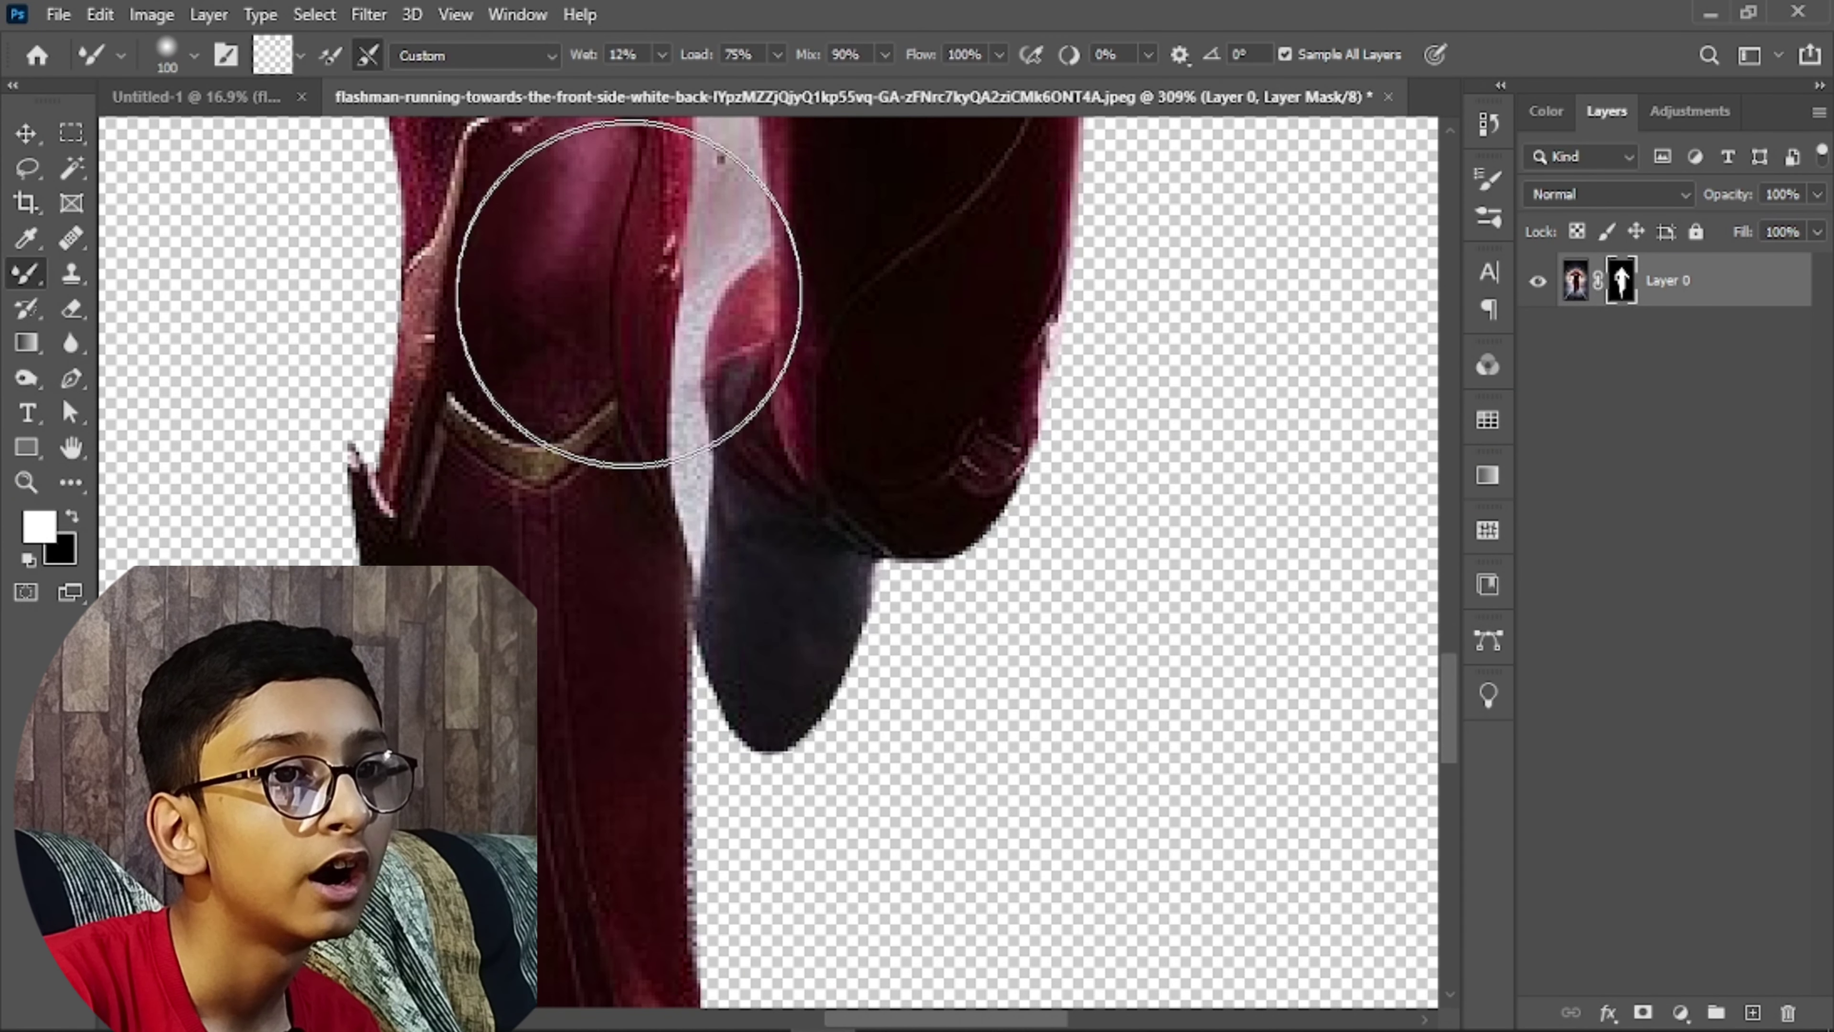
{"action": "key", "text": "shift+b"}
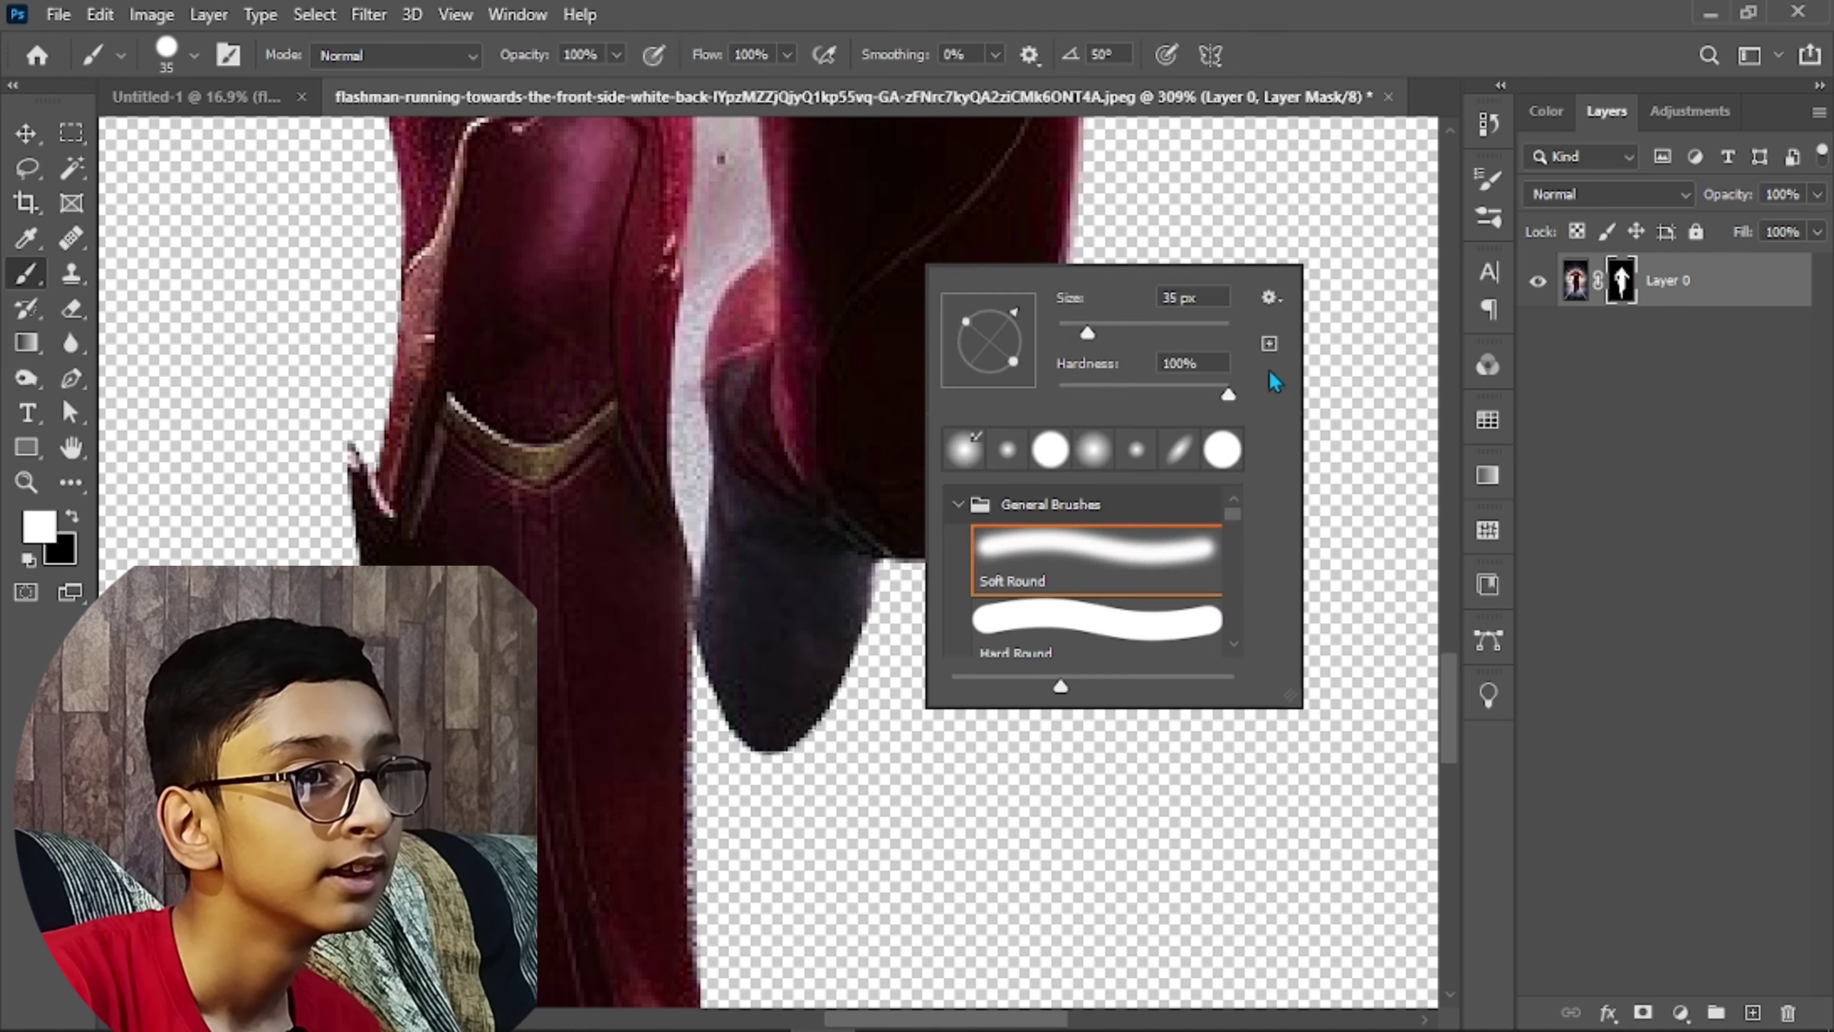
{"action": "key", "text": "Escape"}
{"action": "left_click_drag", "start_coordinate": [601, 562], "coordinate": [571, 562]}
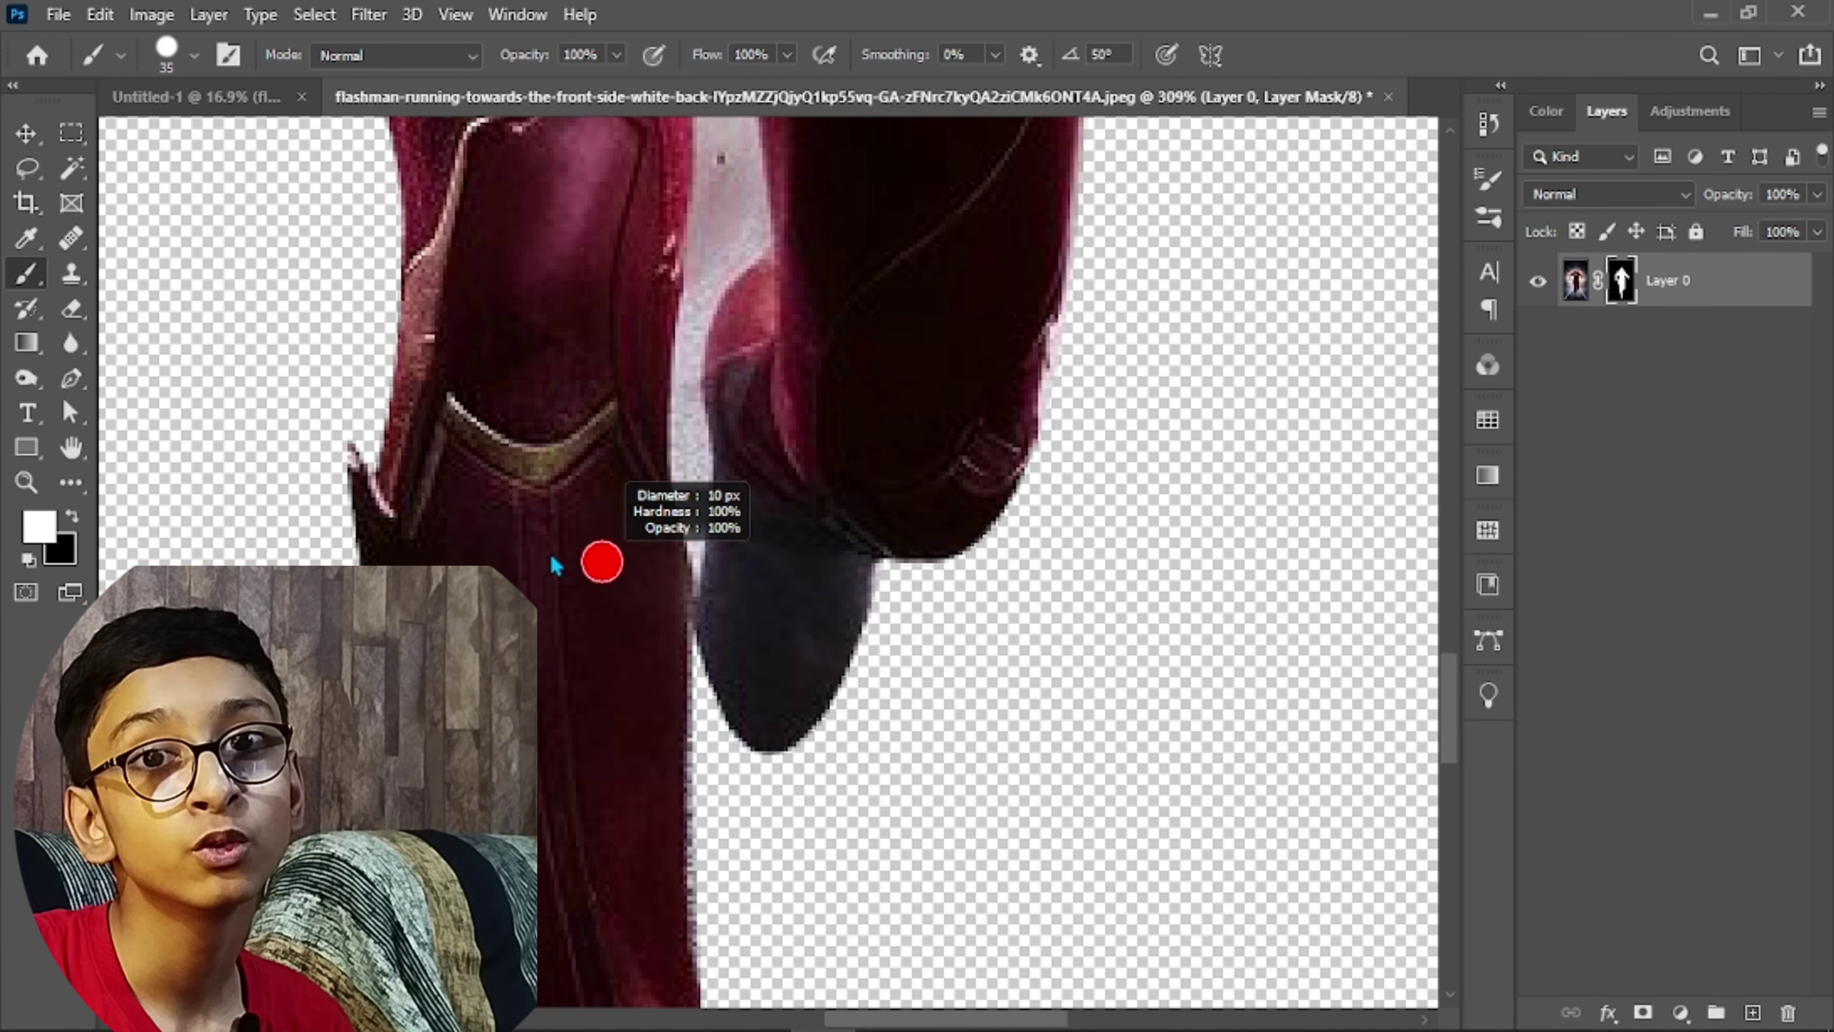
{"action": "scroll", "coordinate": [556, 569], "scroll_direction": "up", "scroll_amount": 5}
Paint black over the white stripe between the legs, undo the last stroke, and fit the view
{"action": "key", "text": "x"}
{"action": "left_click_drag", "start_coordinate": [765, 397], "coordinate": [595, 505]}
{"action": "left_click_drag", "start_coordinate": [704, 426], "coordinate": [673, 542]}
{"action": "key", "text": "ctrl+z"}
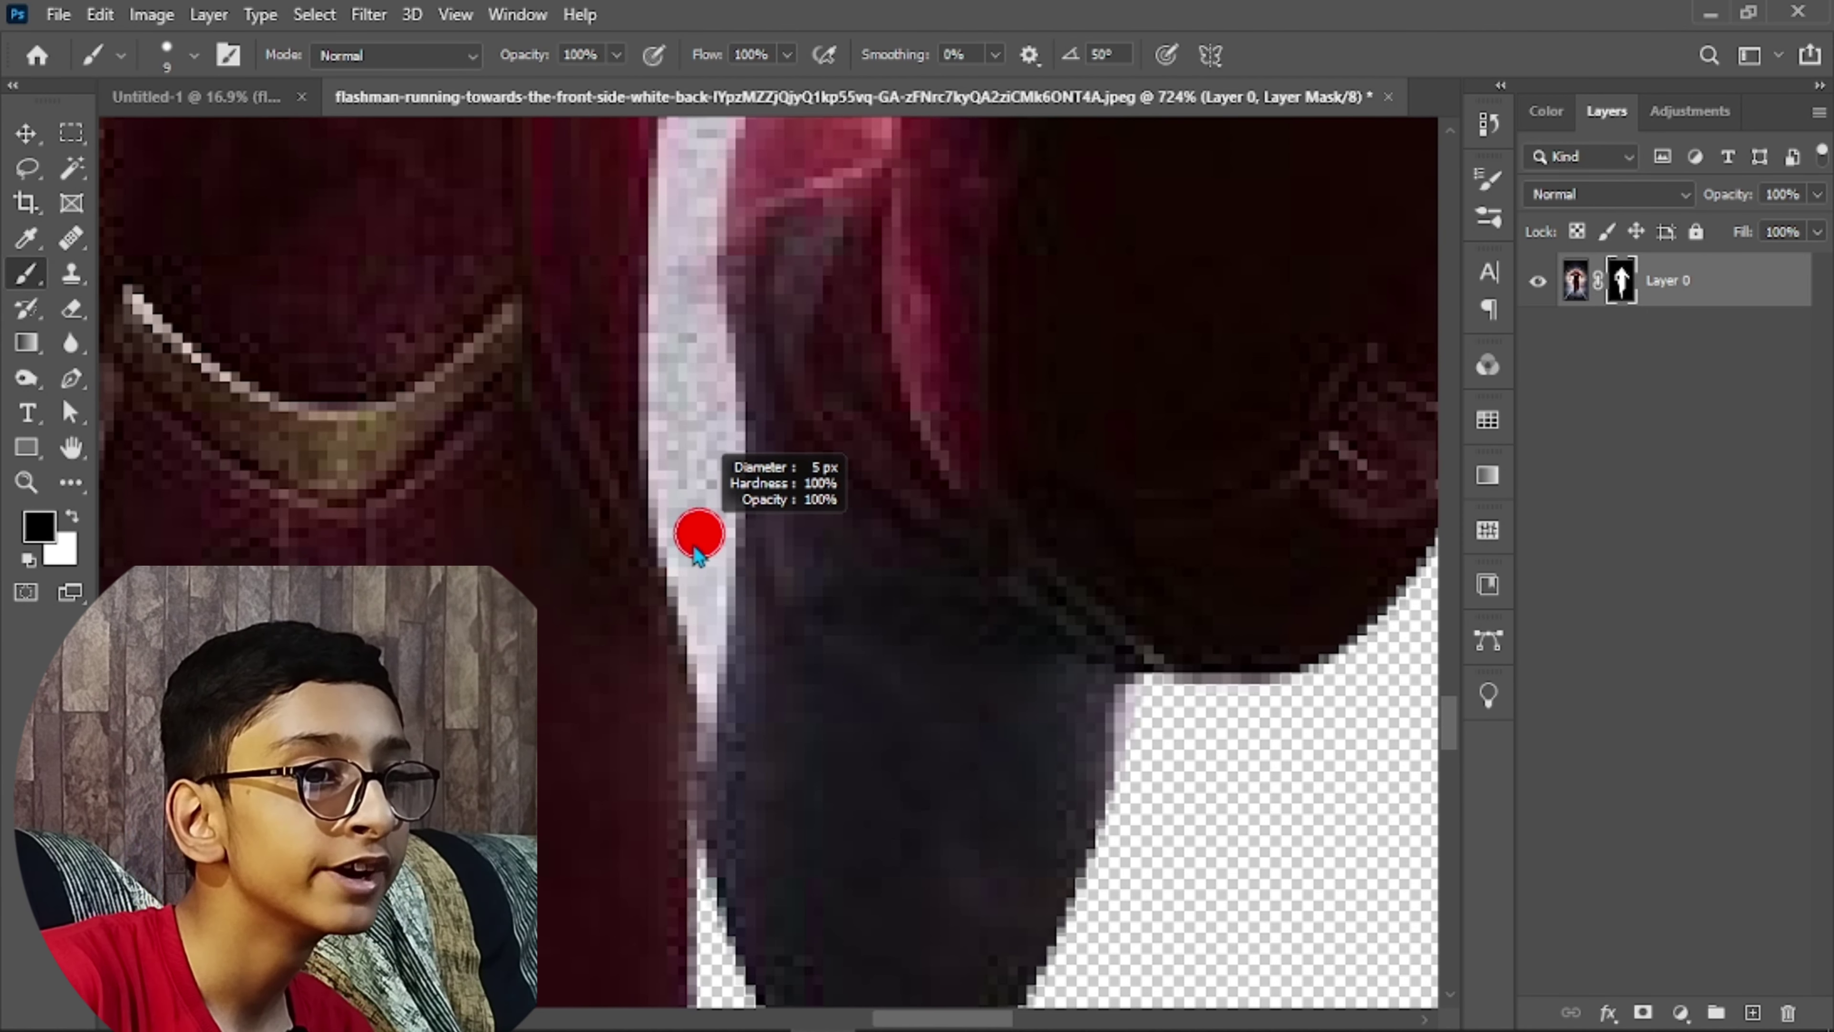
{"action": "key", "text": "ctrl+0"}
{"action": "key", "text": "v"}
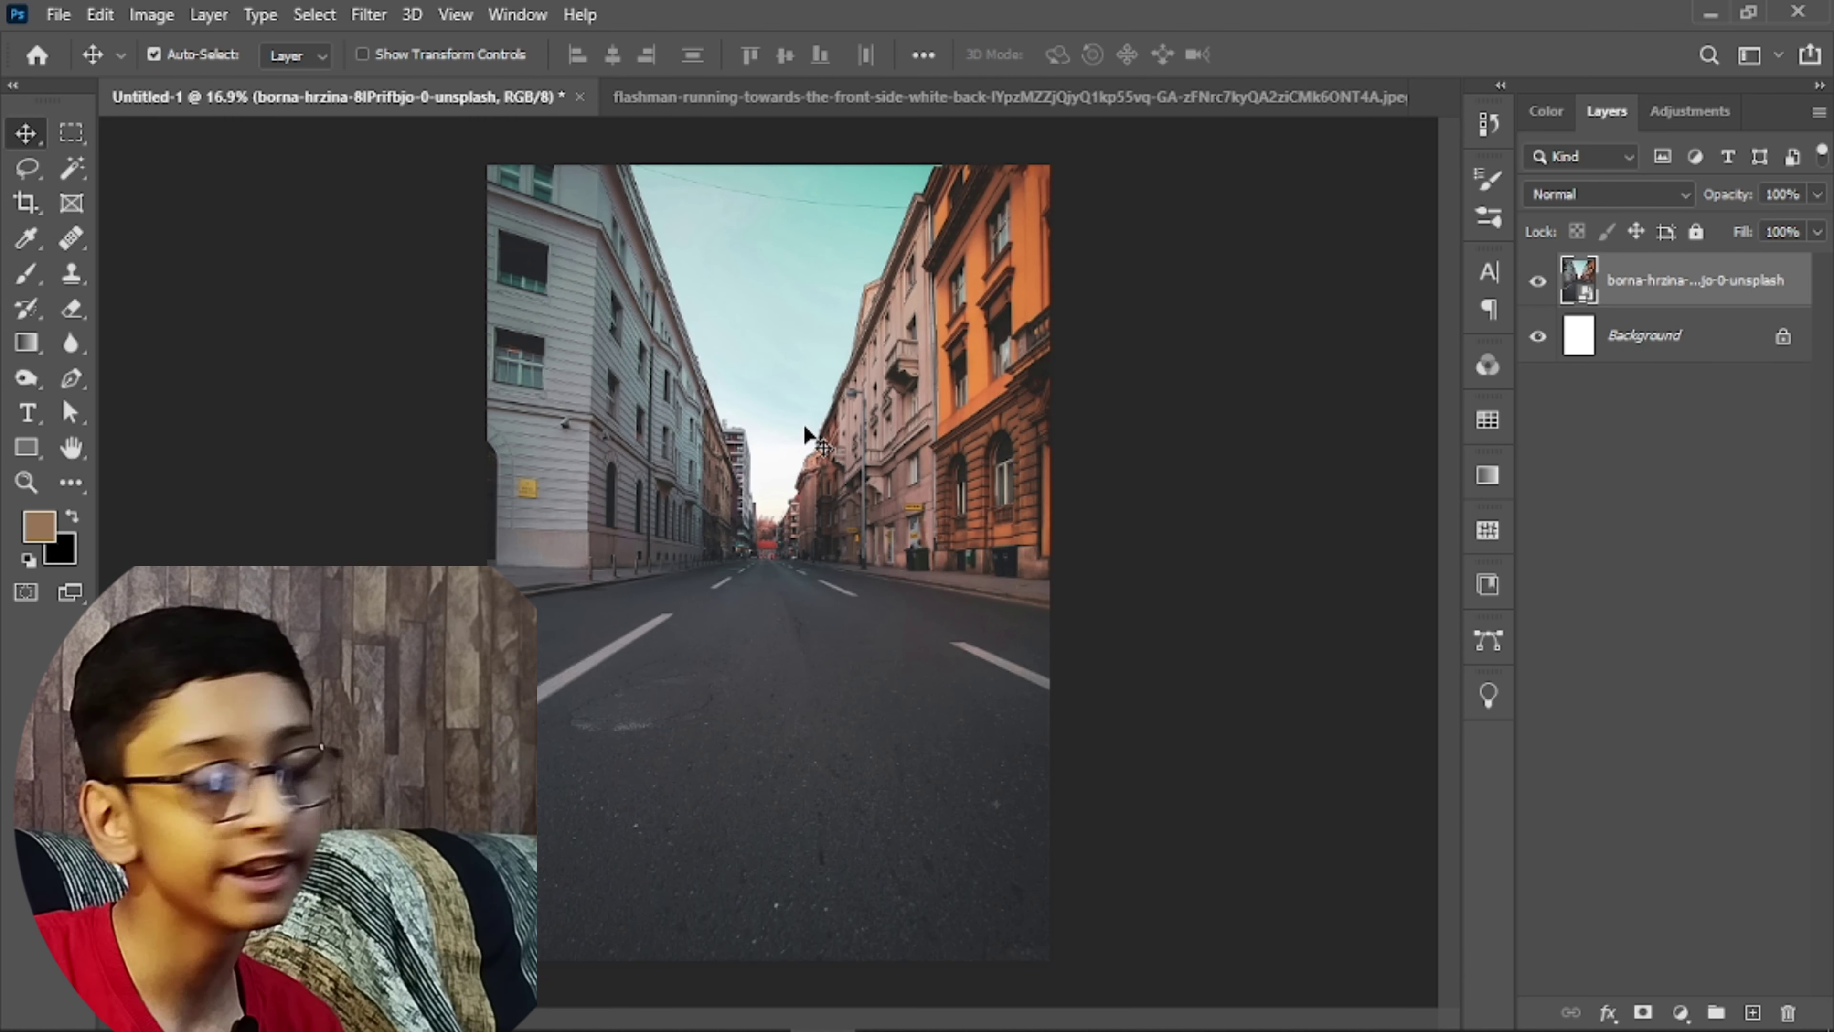
Copy the Flash cutout into the poster and position it on the road
{"action": "left_click_drag", "start_coordinate": [807, 434], "coordinate": [870, 387]}
{"action": "key", "text": "ctrl+t"}
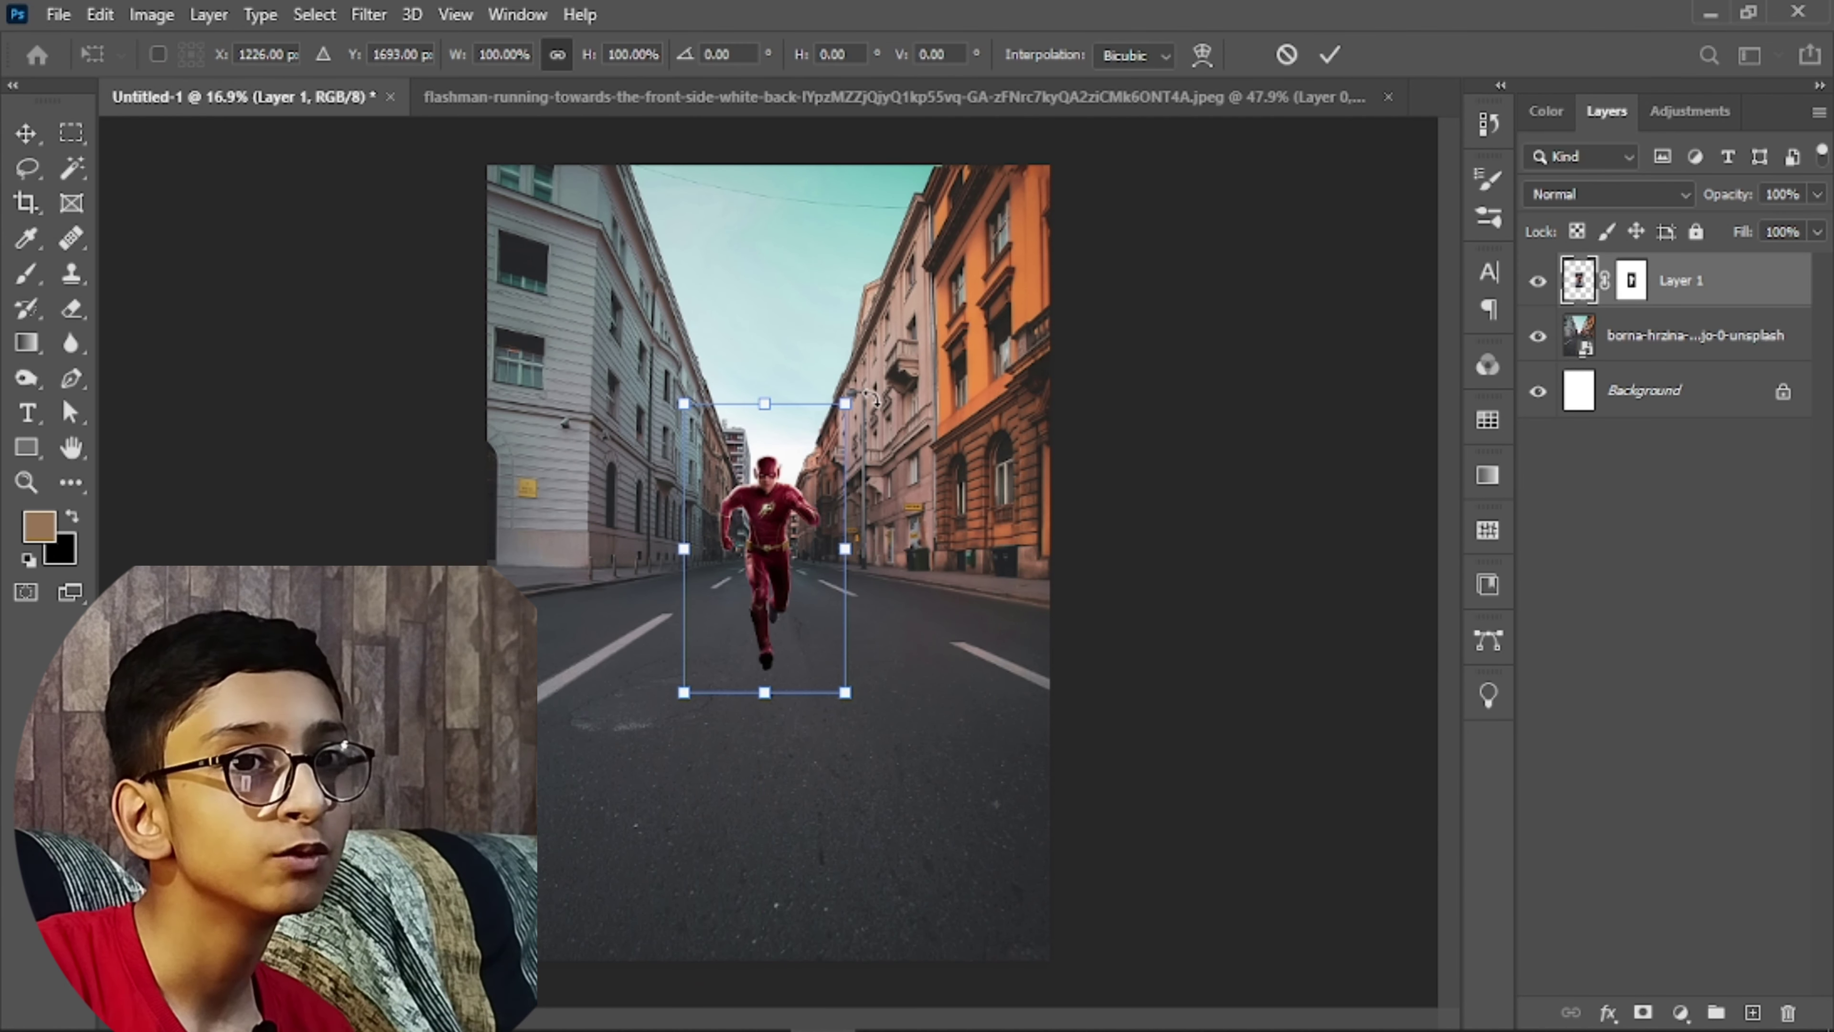
{"action": "key", "text": "Return"}
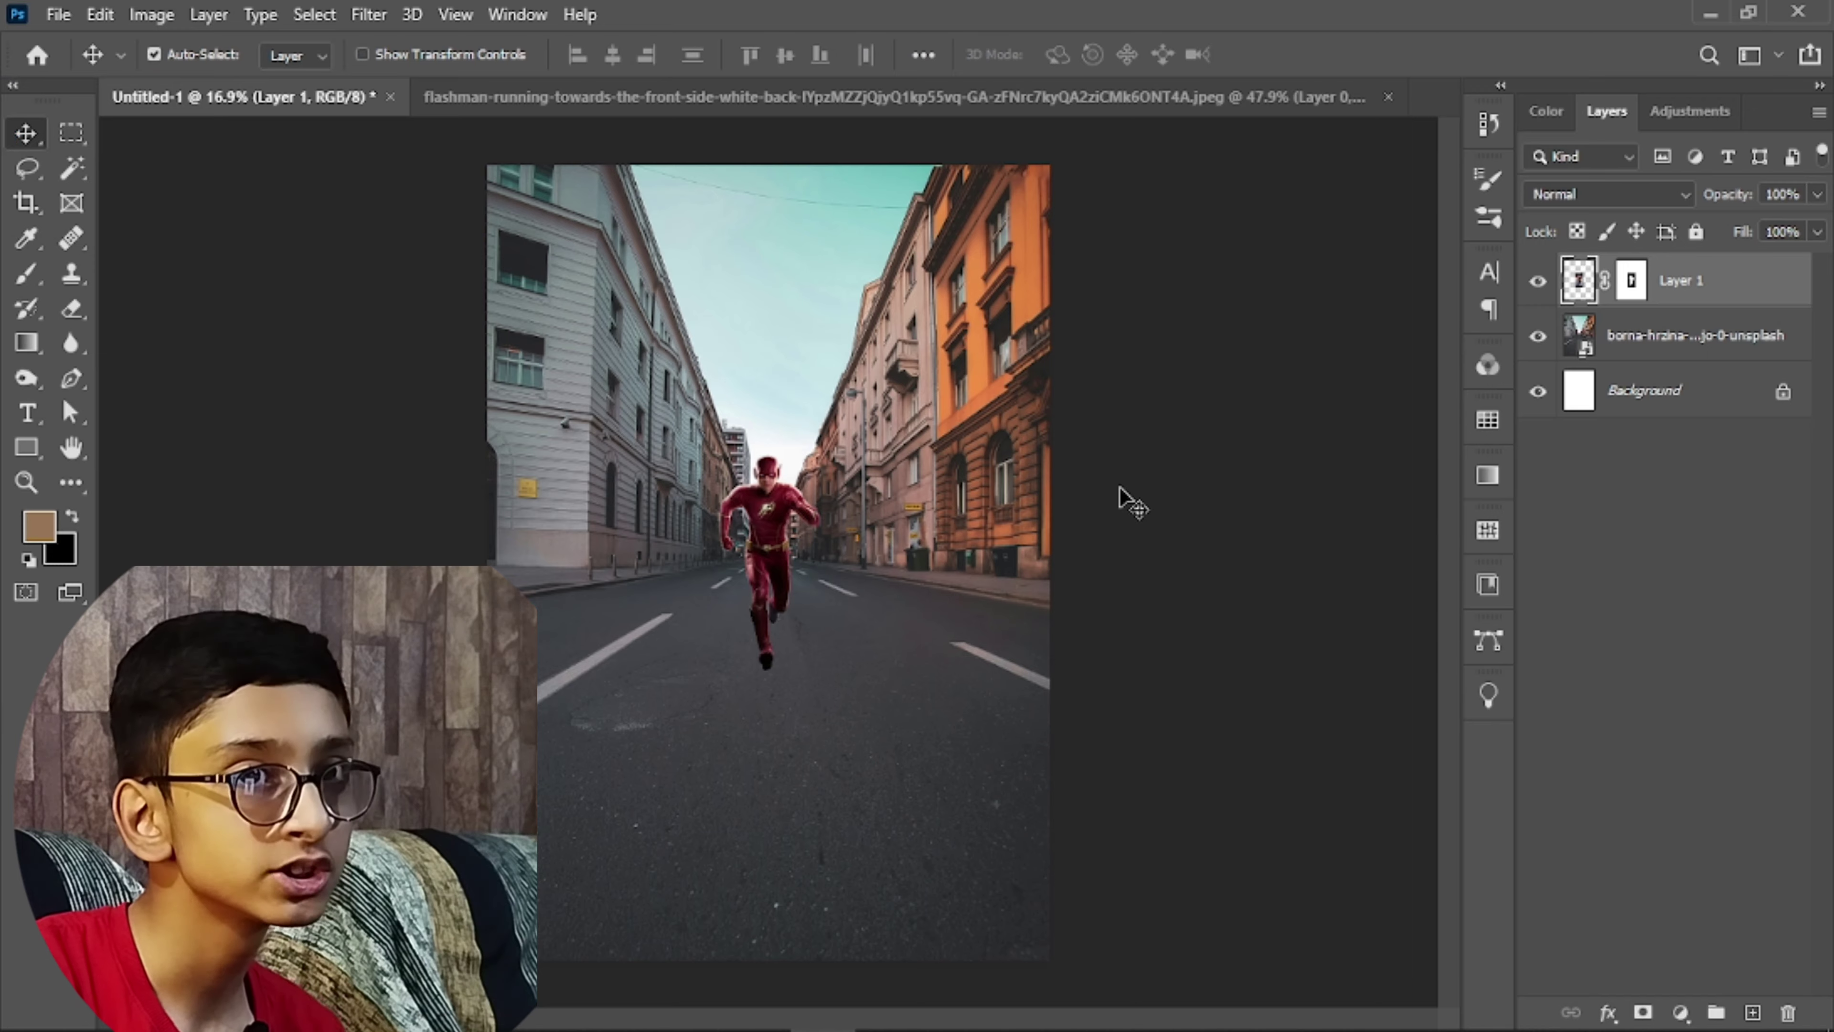
{"action": "scroll", "coordinate": [577, 498], "scroll_direction": "up", "scroll_amount": 8, "text": "alt"}
{"action": "scroll", "coordinate": [596, 527], "scroll_direction": "down", "scroll_amount": 8}
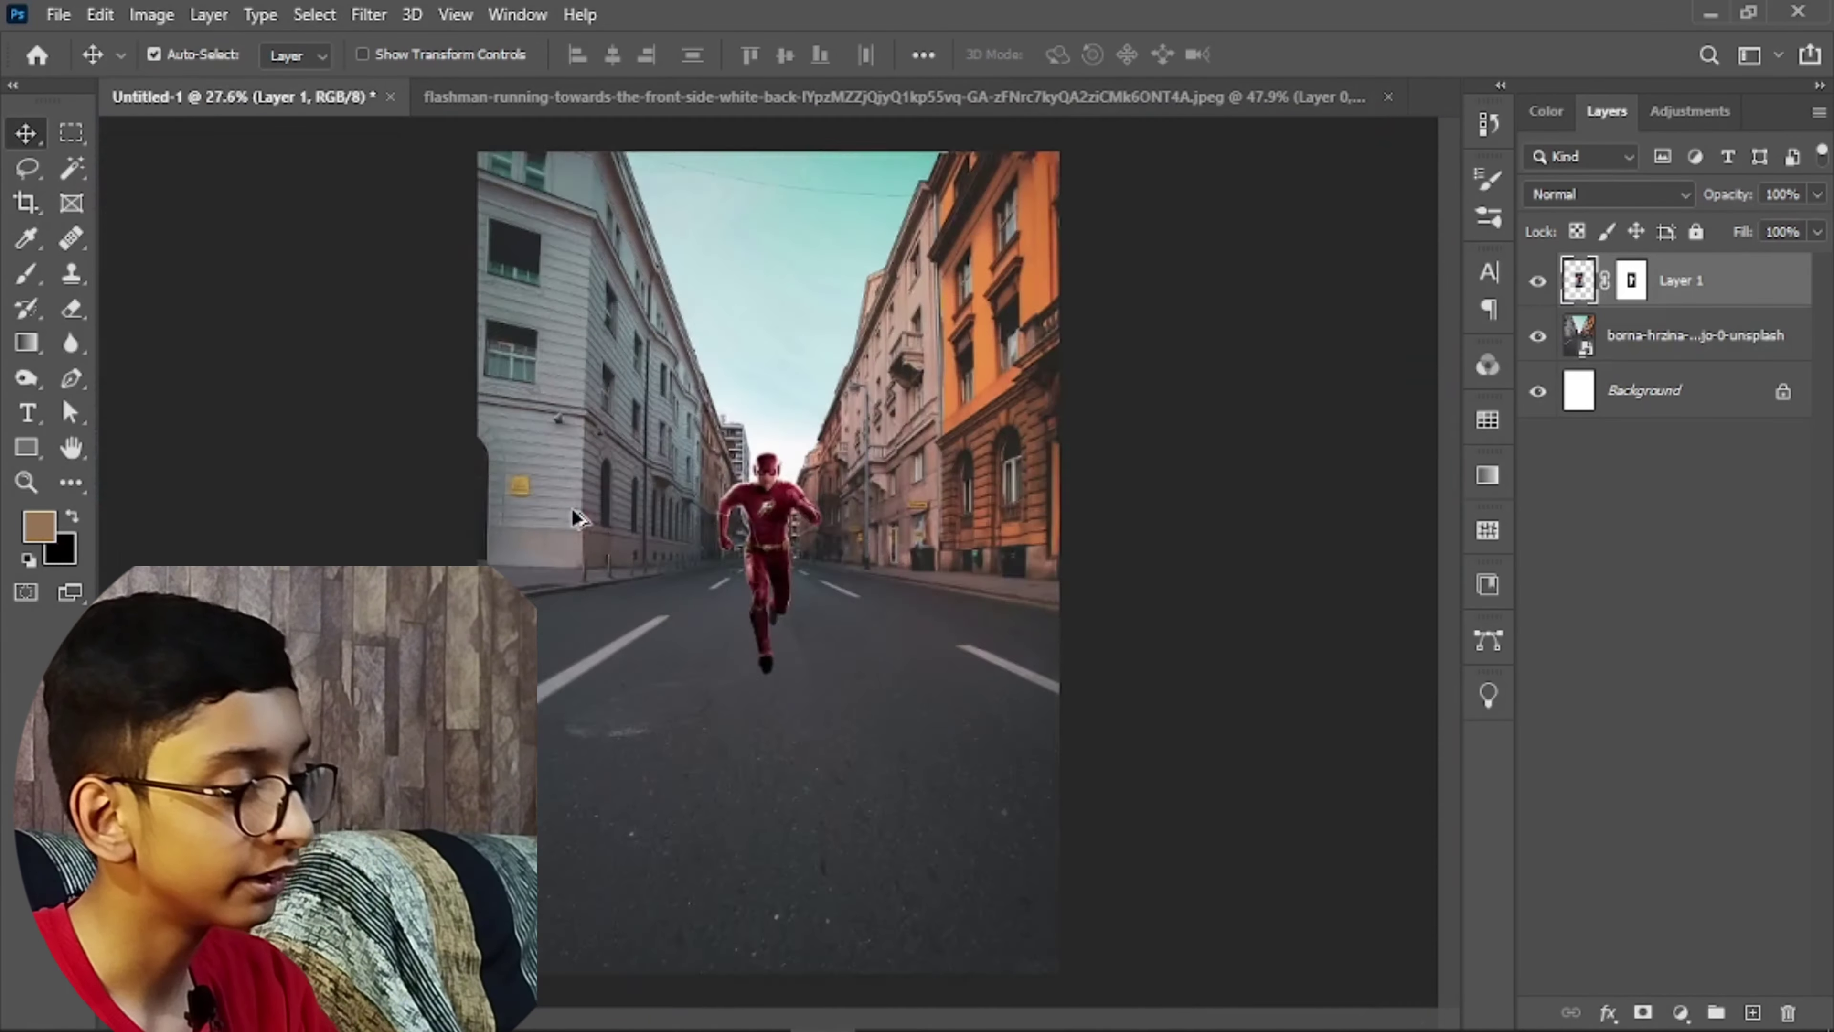
{"action": "scroll", "coordinate": [596, 528], "scroll_direction": "up", "scroll_amount": 1}
{"action": "left_click_drag", "start_coordinate": [776, 517], "coordinate": [779, 519]}
Scale the Flash up to about 237% and nudge it slightly right and down
{"action": "key", "text": "ctrl+t"}
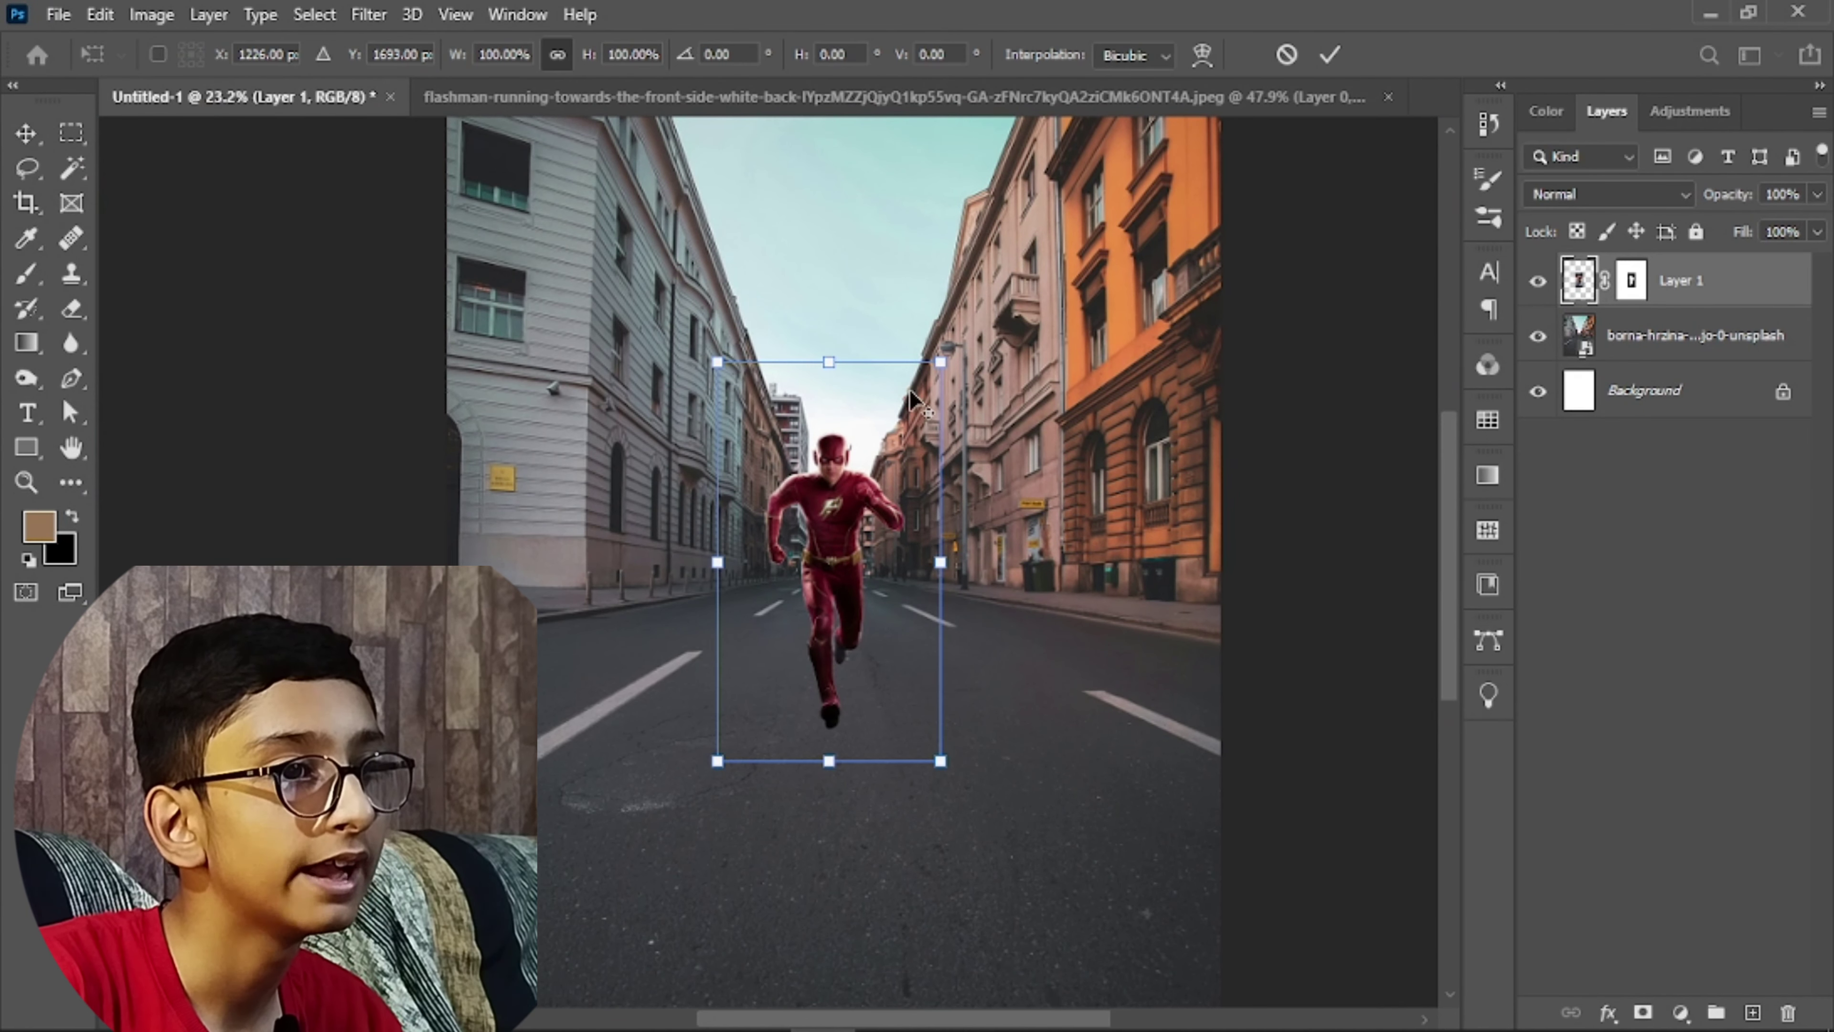
{"action": "left_click_drag", "start_coordinate": [942, 360], "coordinate": [1032, 498]}
{"action": "scroll", "coordinate": [1033, 499], "scroll_direction": "down", "scroll_amount": 2}
{"action": "left_click_drag", "start_coordinate": [915, 316], "coordinate": [933, 287]}
{"action": "left_click_drag", "start_coordinate": [830, 427], "coordinate": [849, 425]}
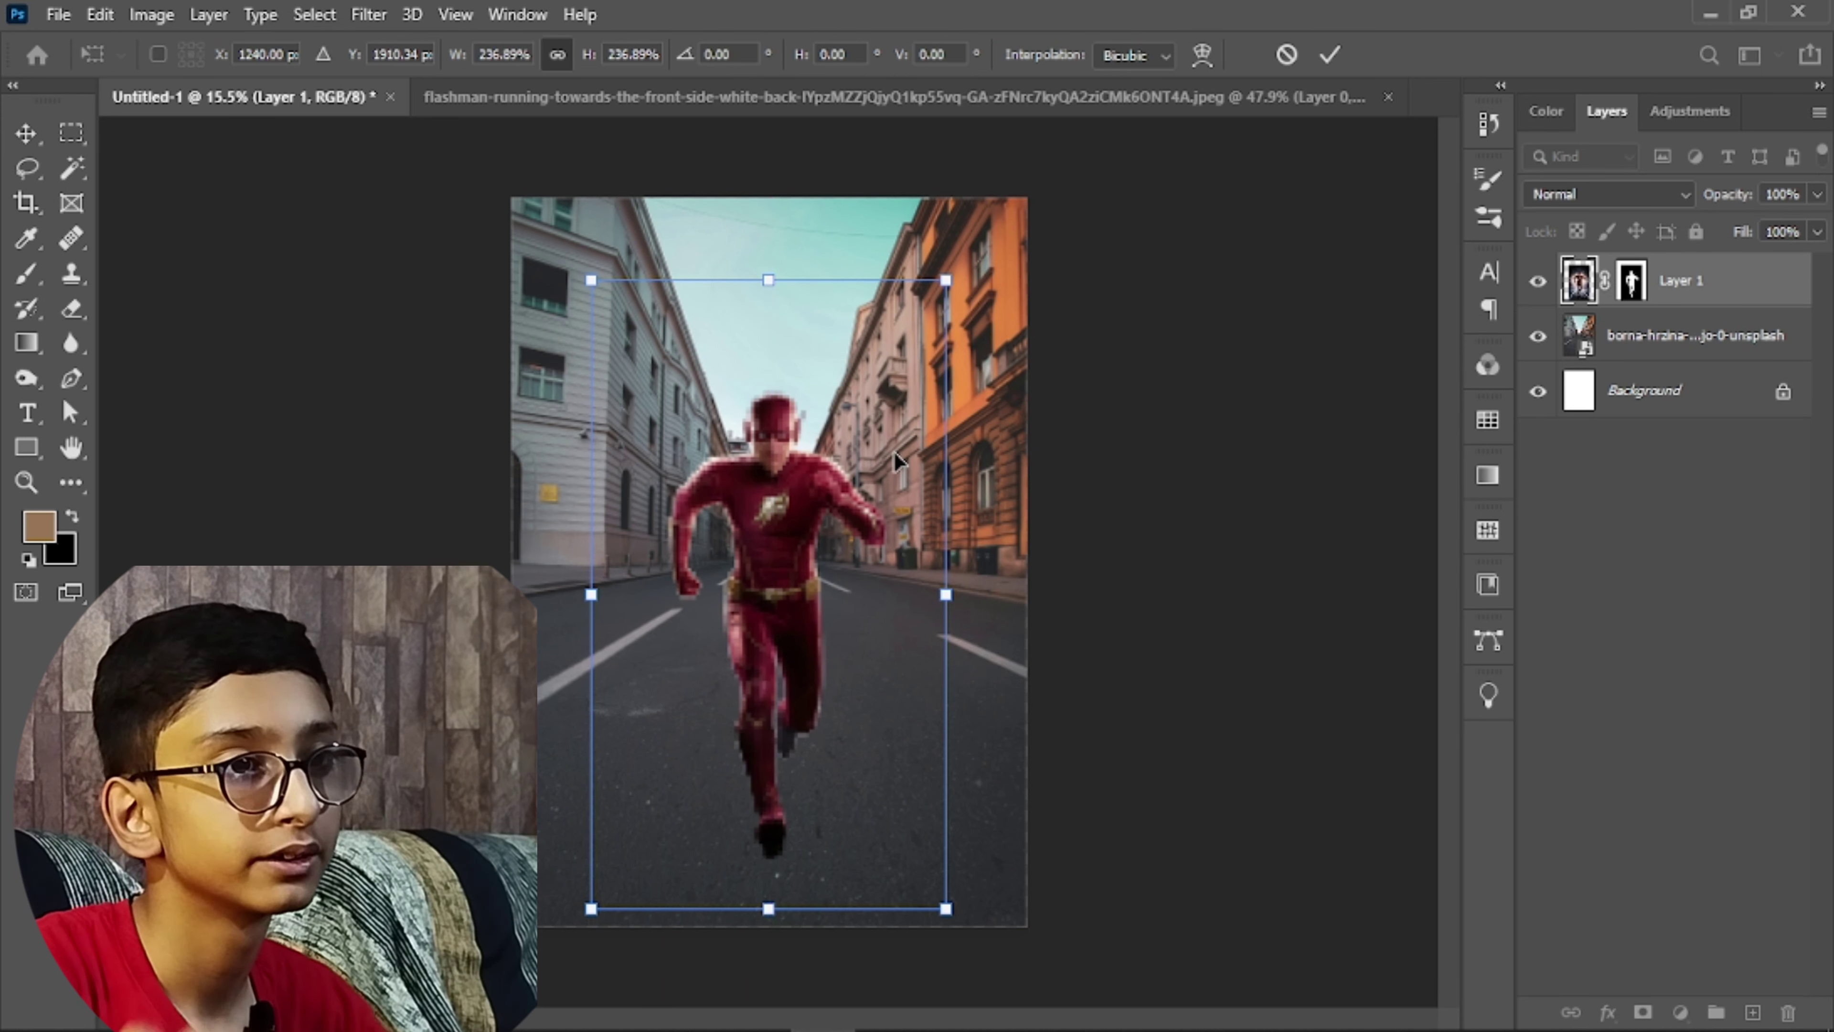
{"action": "key", "text": "Return"}
{"action": "key", "text": "d"}
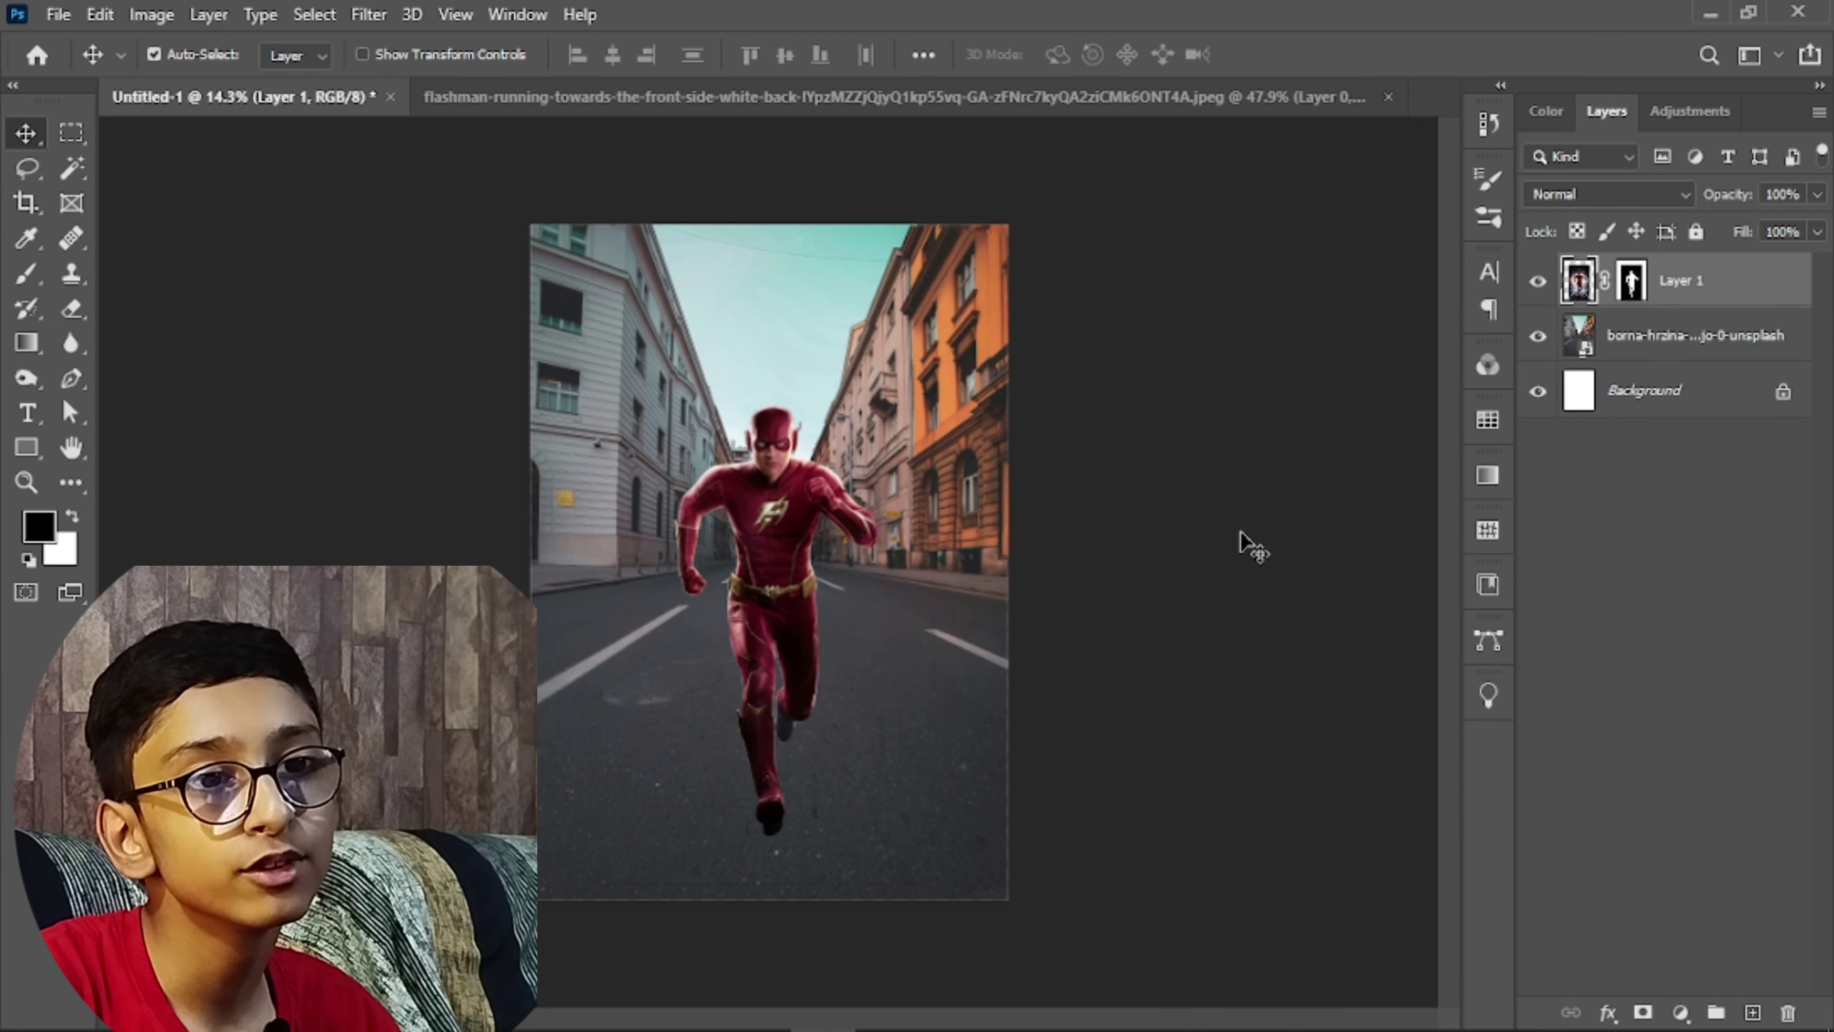
{"action": "key", "text": "ctrl+plus"}
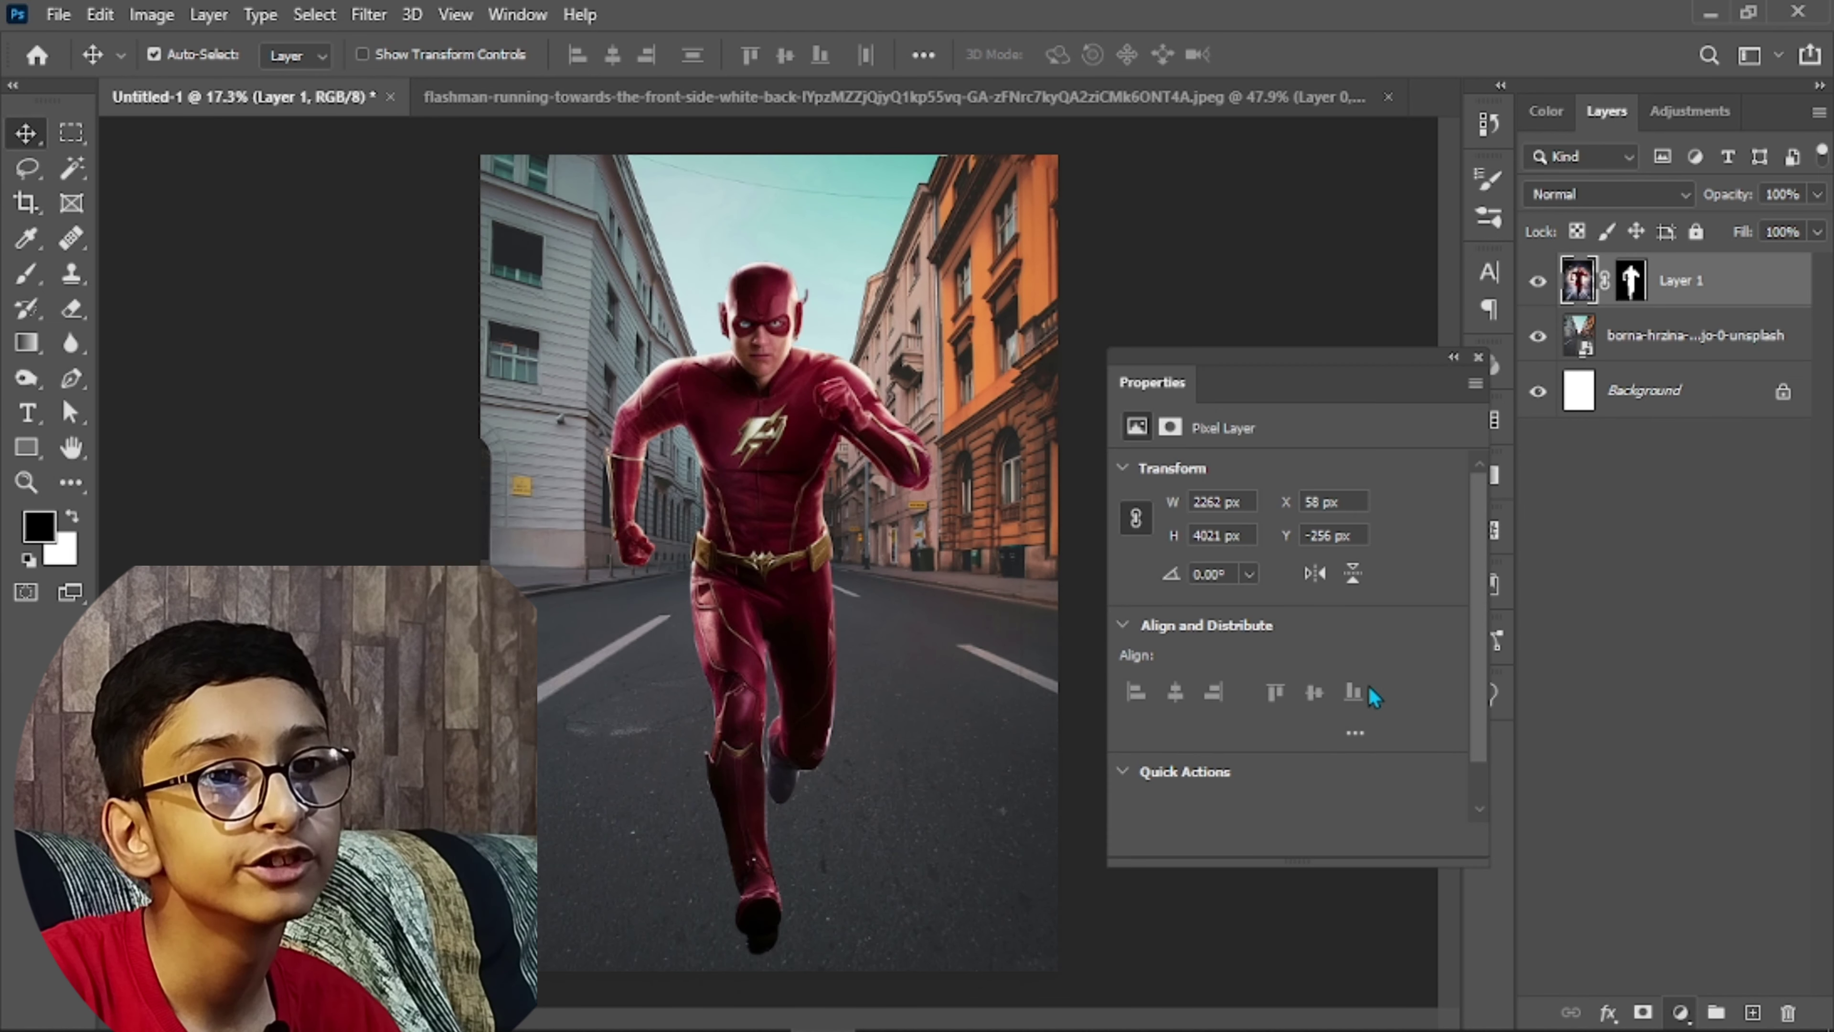
Clip a Brightness/Contrast adjustment to Layer 1 with brightness 5 and contrast -27
{"action": "left_click_drag", "start_coordinate": [1286, 547], "coordinate": [1271, 549]}
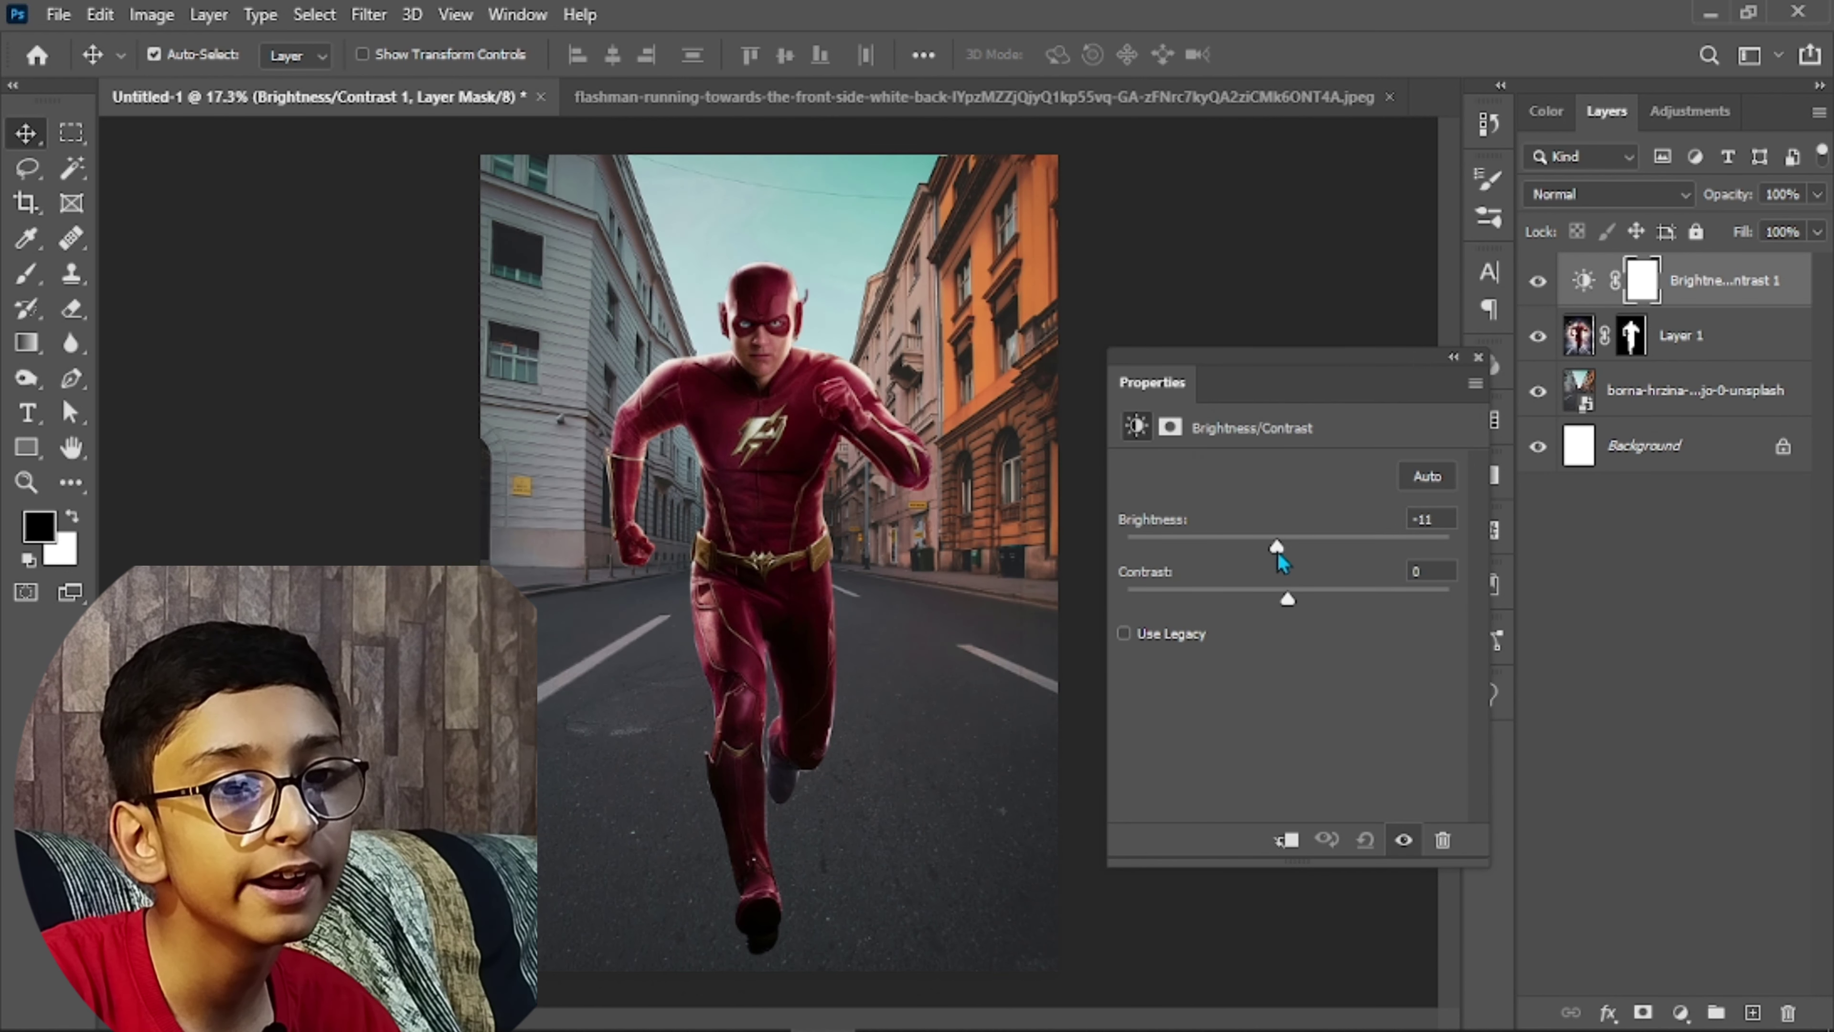
{"action": "left_click", "coordinate": [1285, 840]}
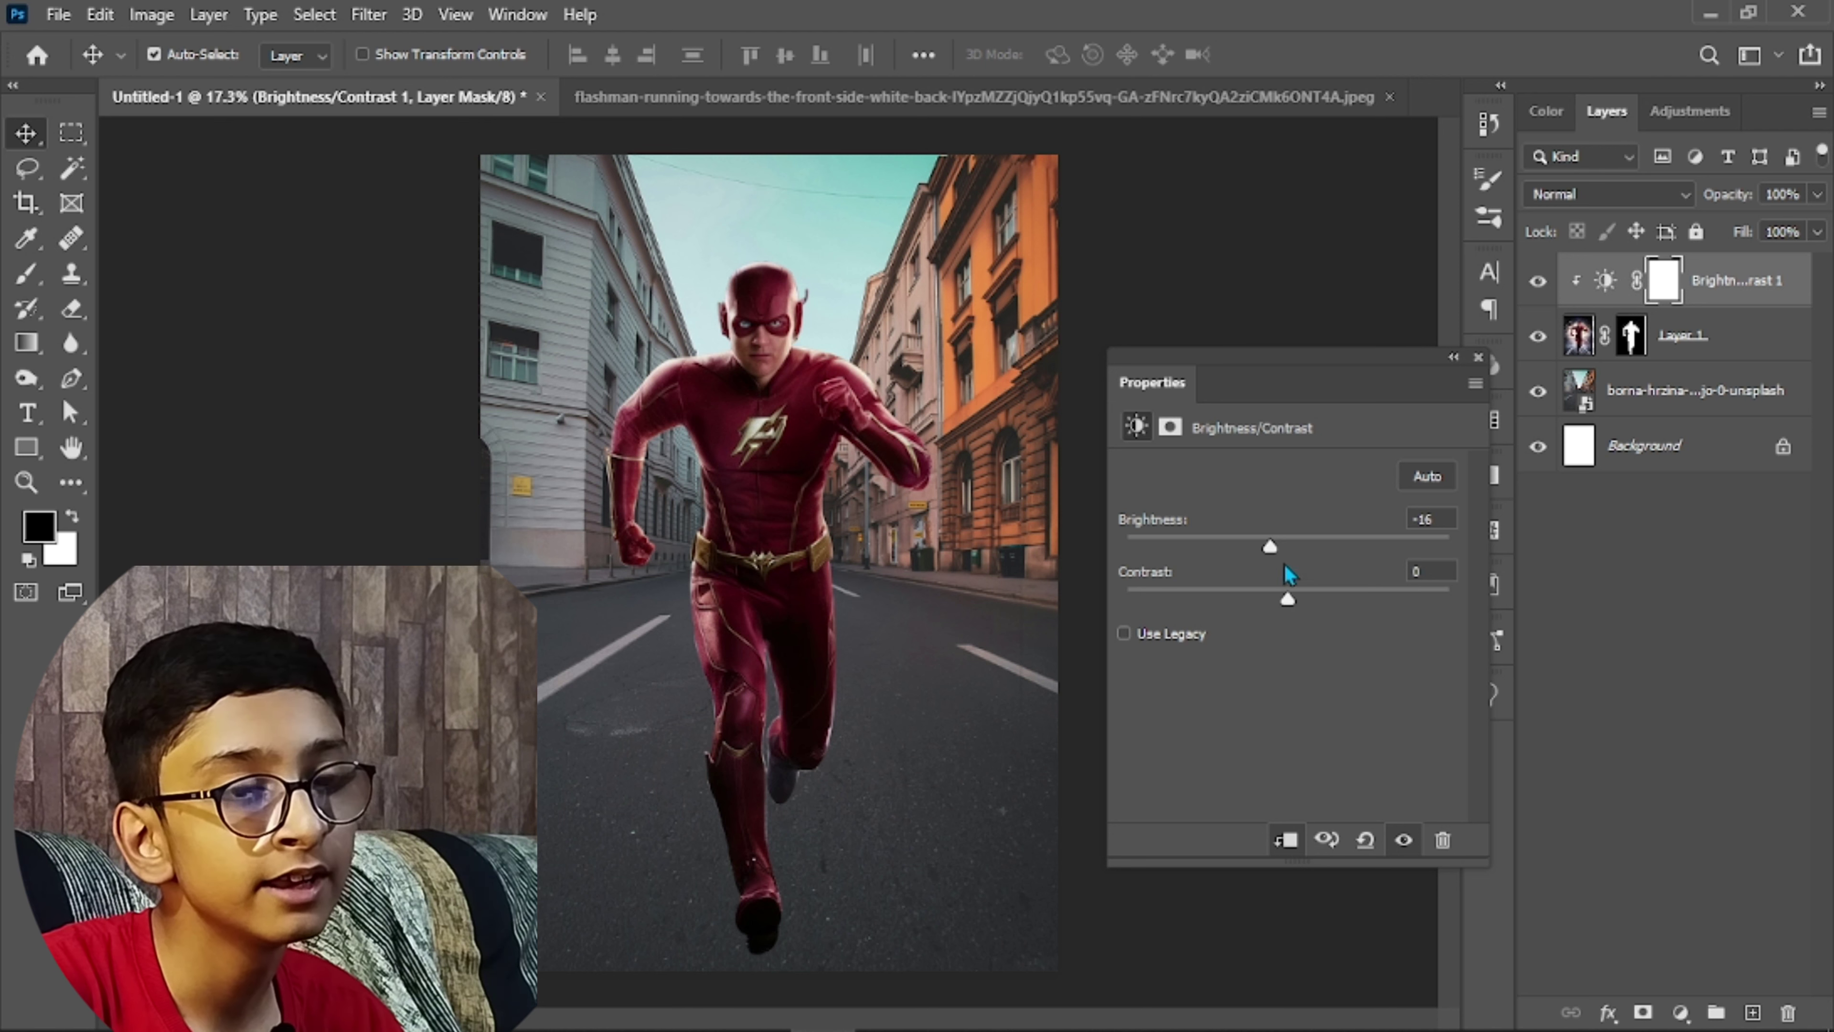
{"action": "left_click_drag", "start_coordinate": [1273, 546], "coordinate": [1281, 603]}
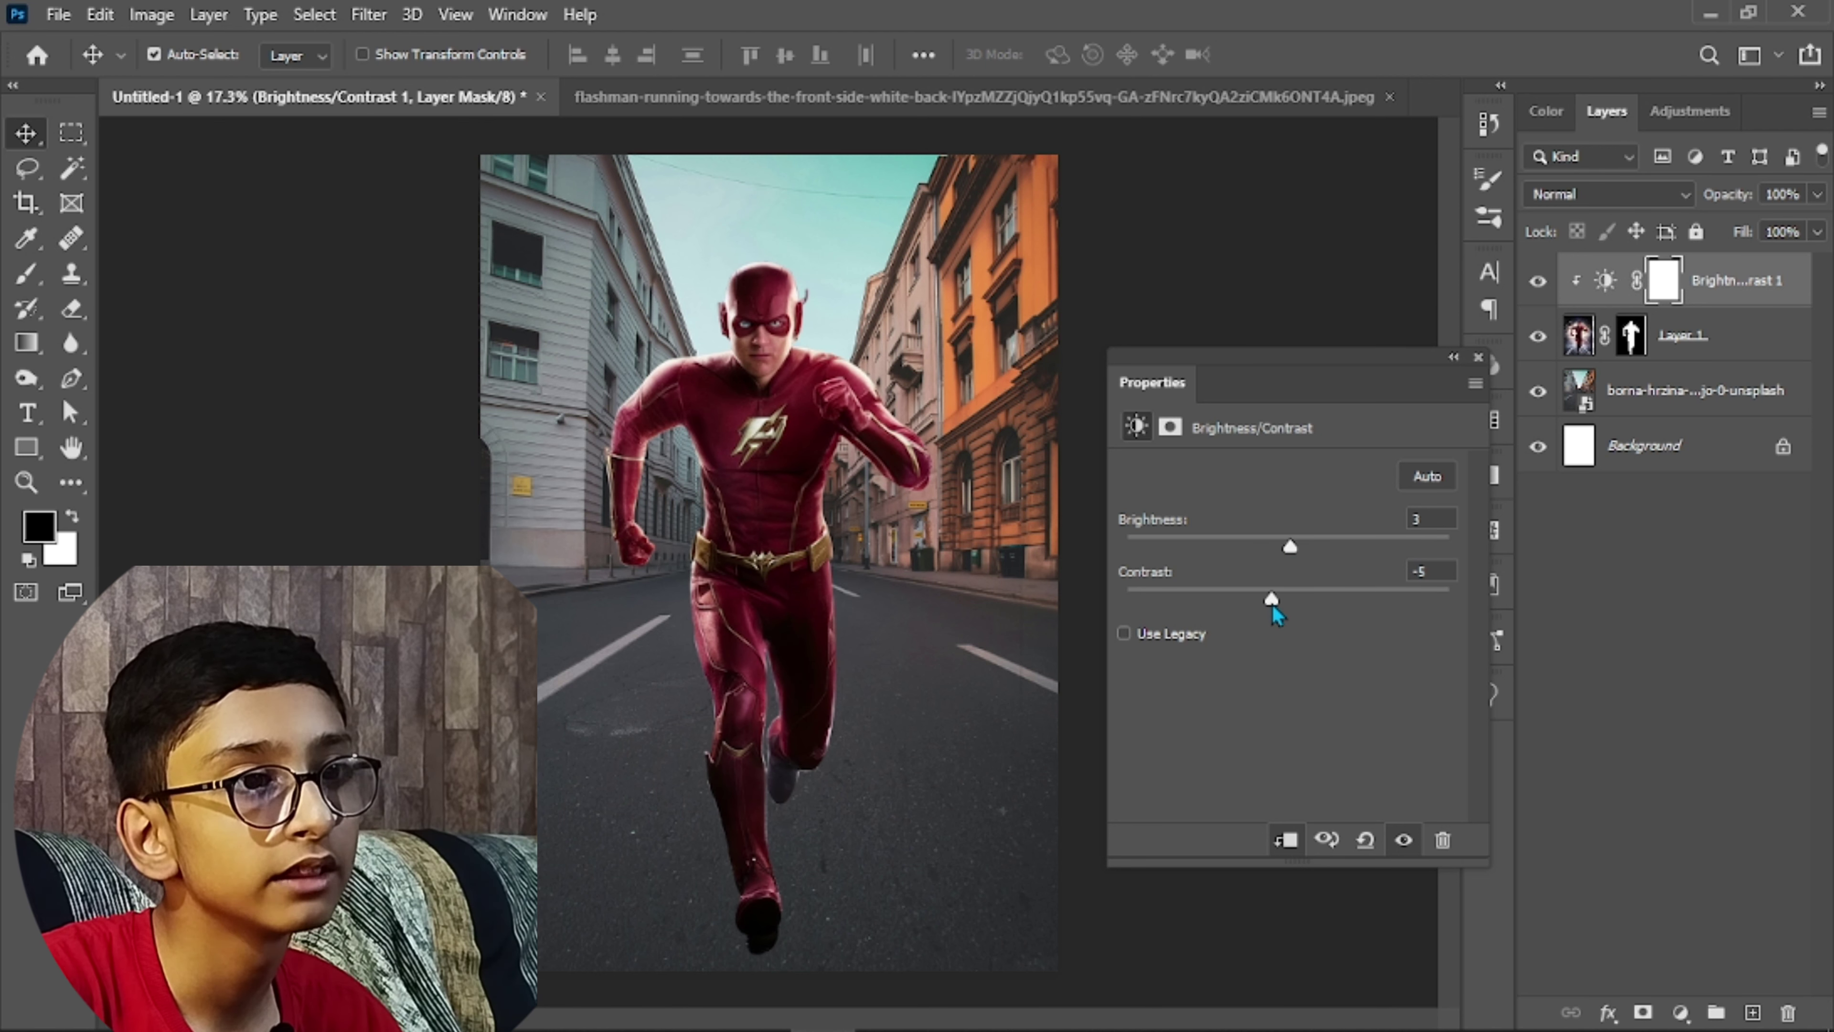
{"action": "left_click_drag", "start_coordinate": [1265, 606], "coordinate": [1258, 606]}
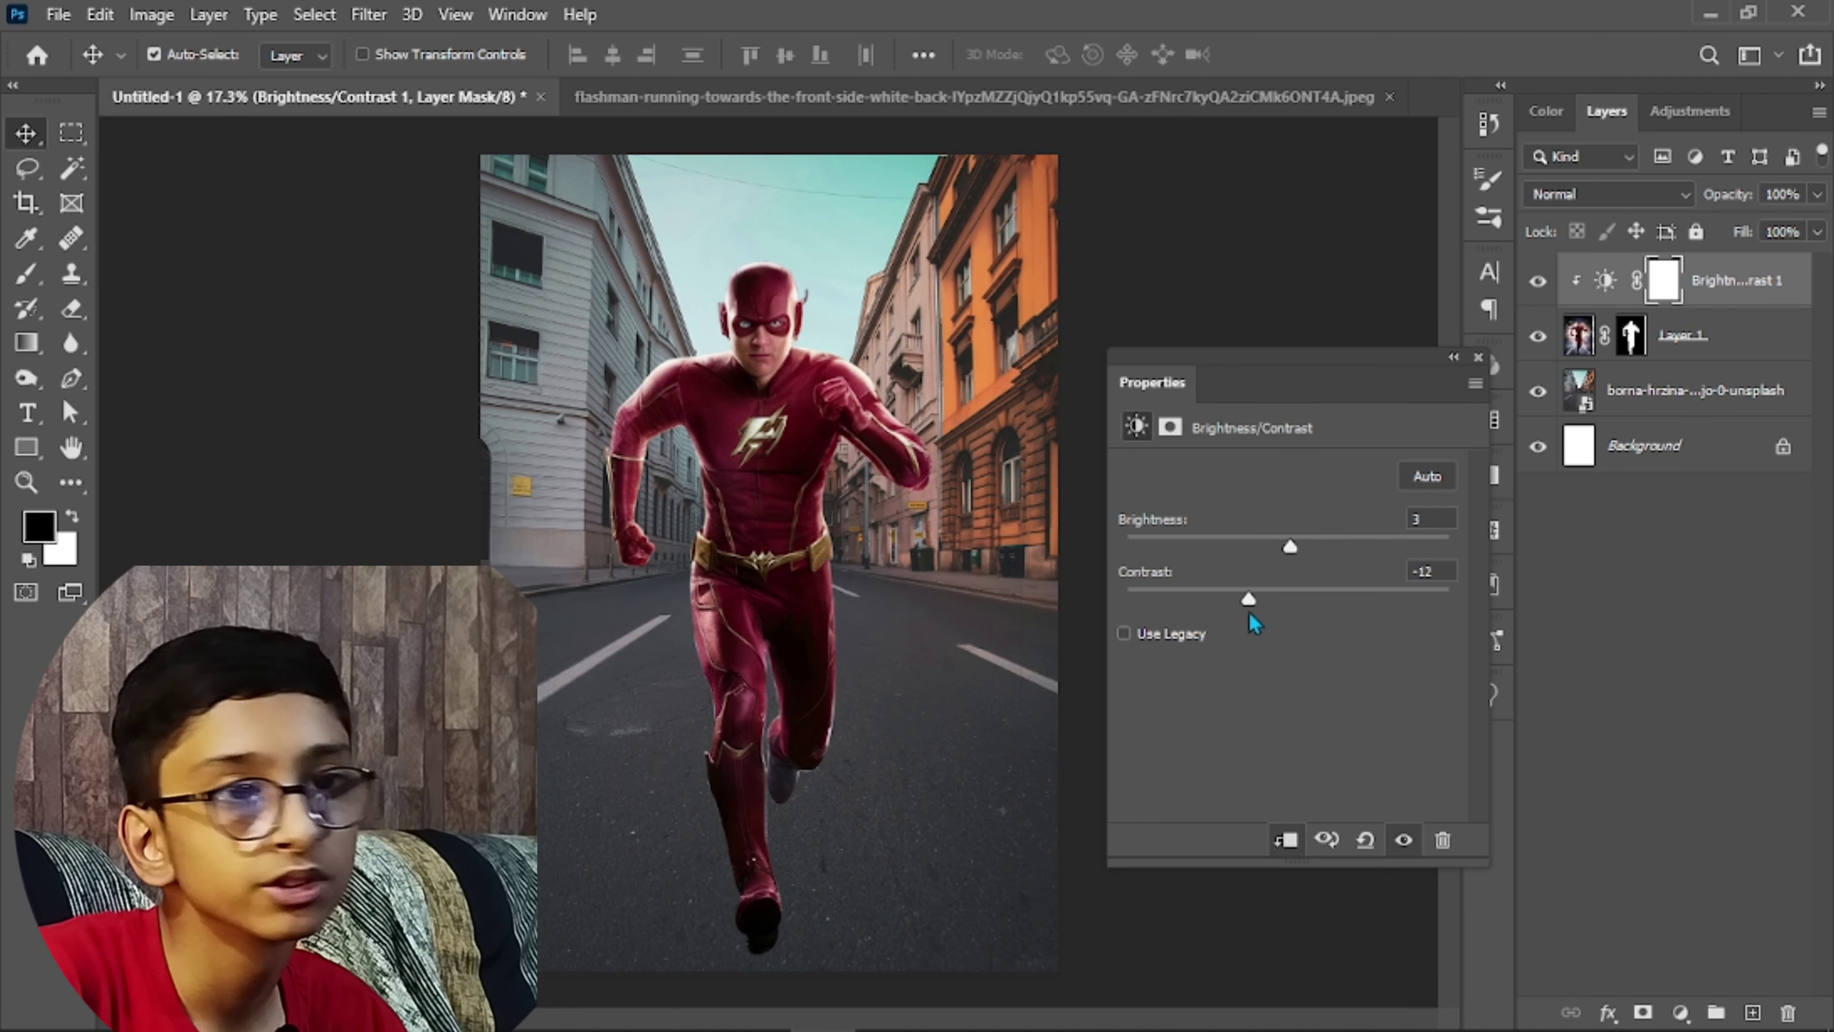
{"action": "left_click_drag", "start_coordinate": [1237, 619], "coordinate": [1221, 643]}
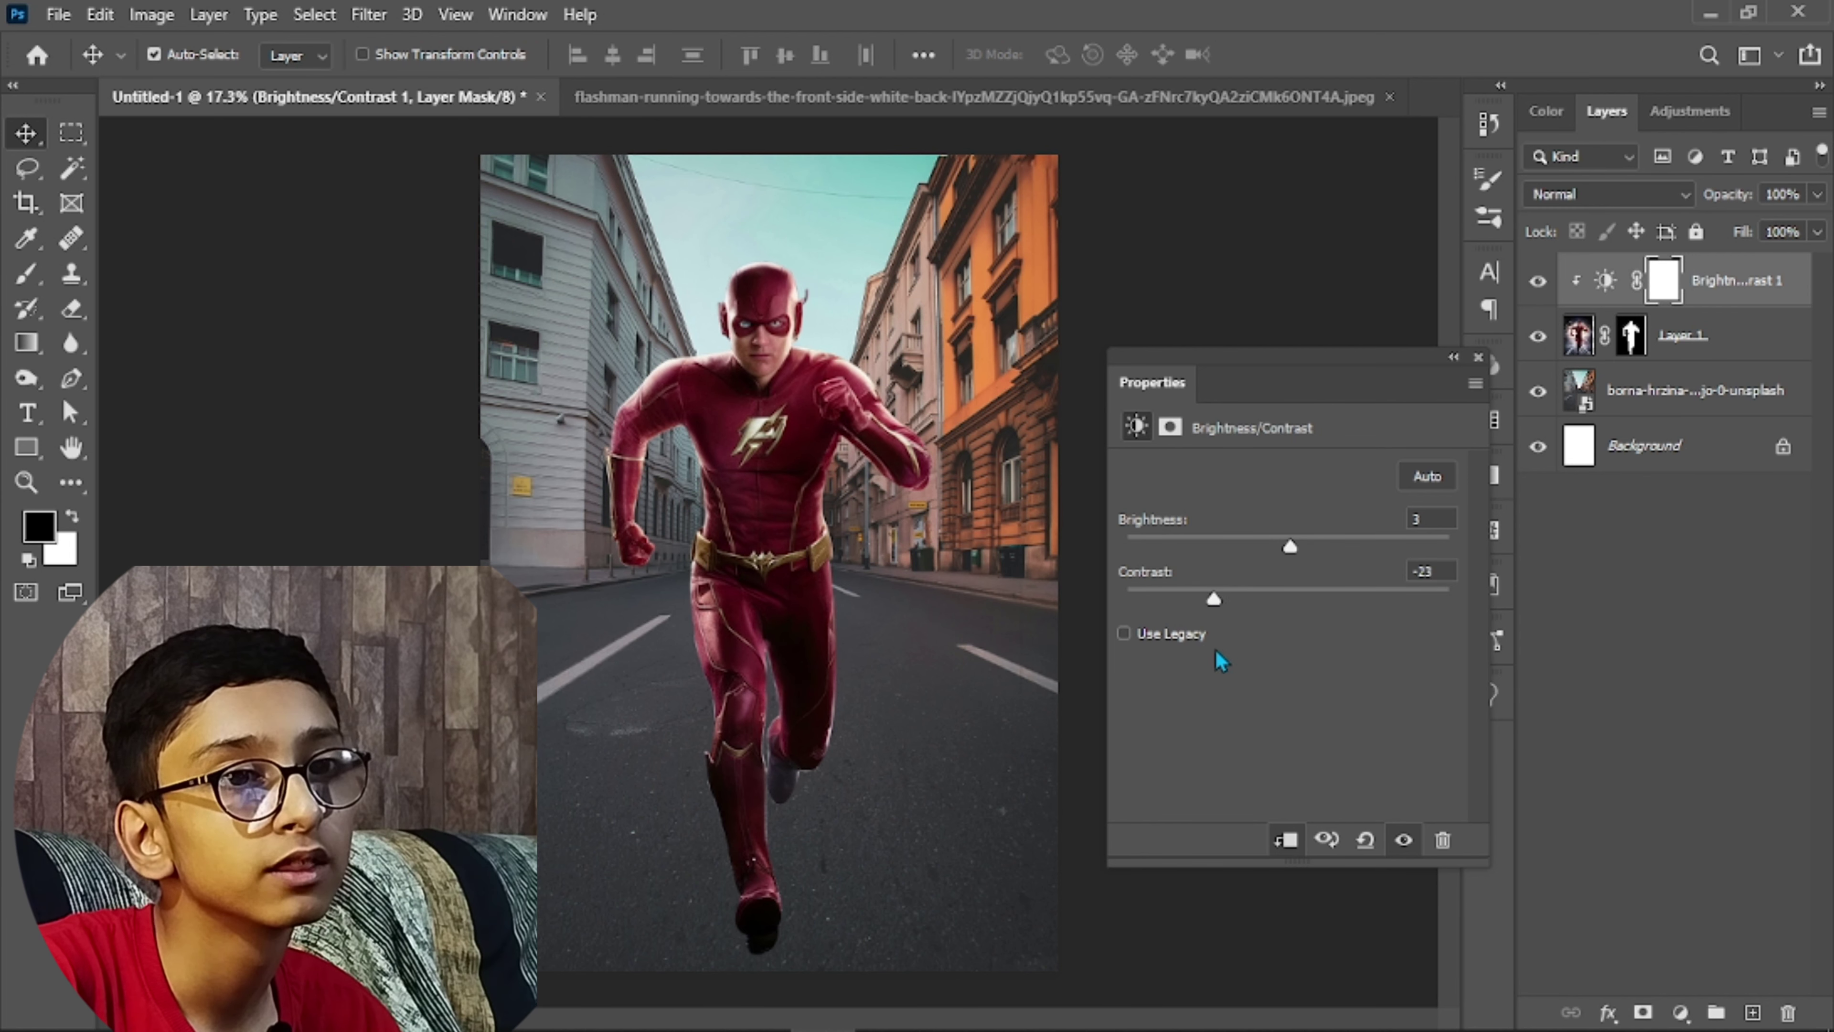
{"action": "scroll", "coordinate": [1214, 650], "scroll_direction": "up", "scroll_amount": 2}
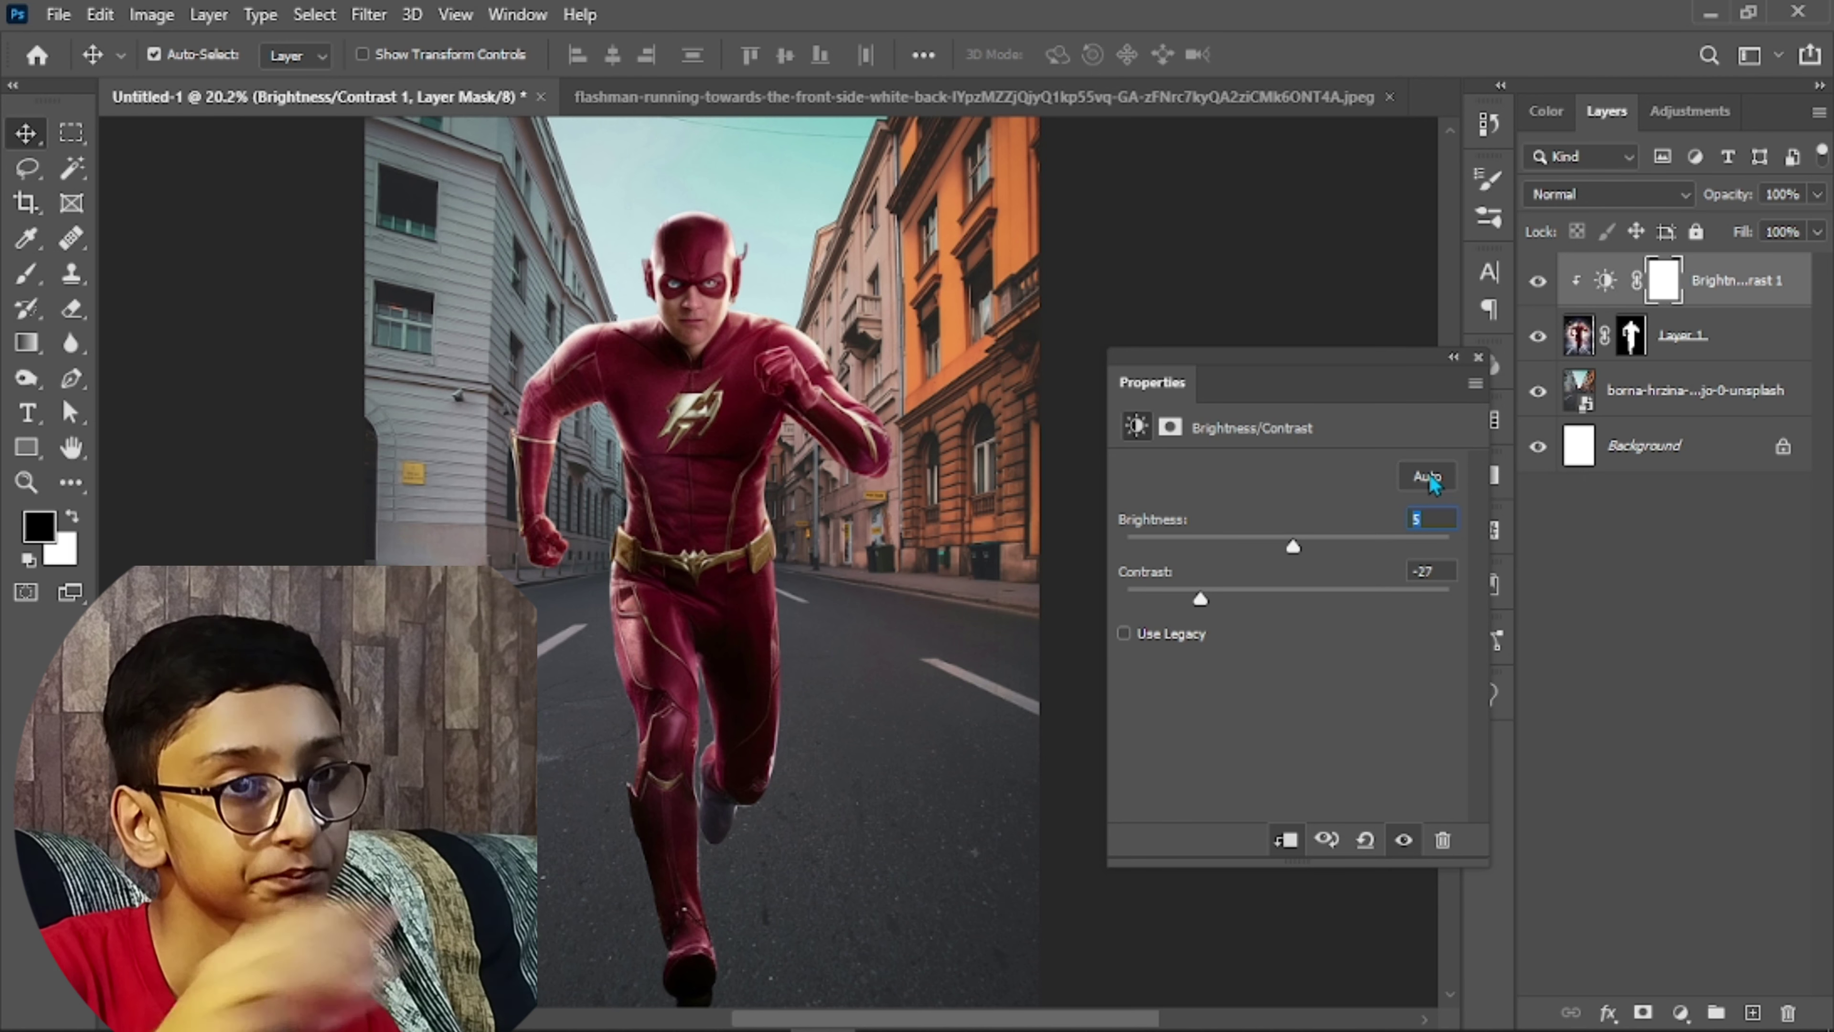
{"action": "left_click", "coordinate": [1478, 356]}
{"action": "scroll", "coordinate": [462, 995], "scroll_direction": "up", "scroll_amount": 6}
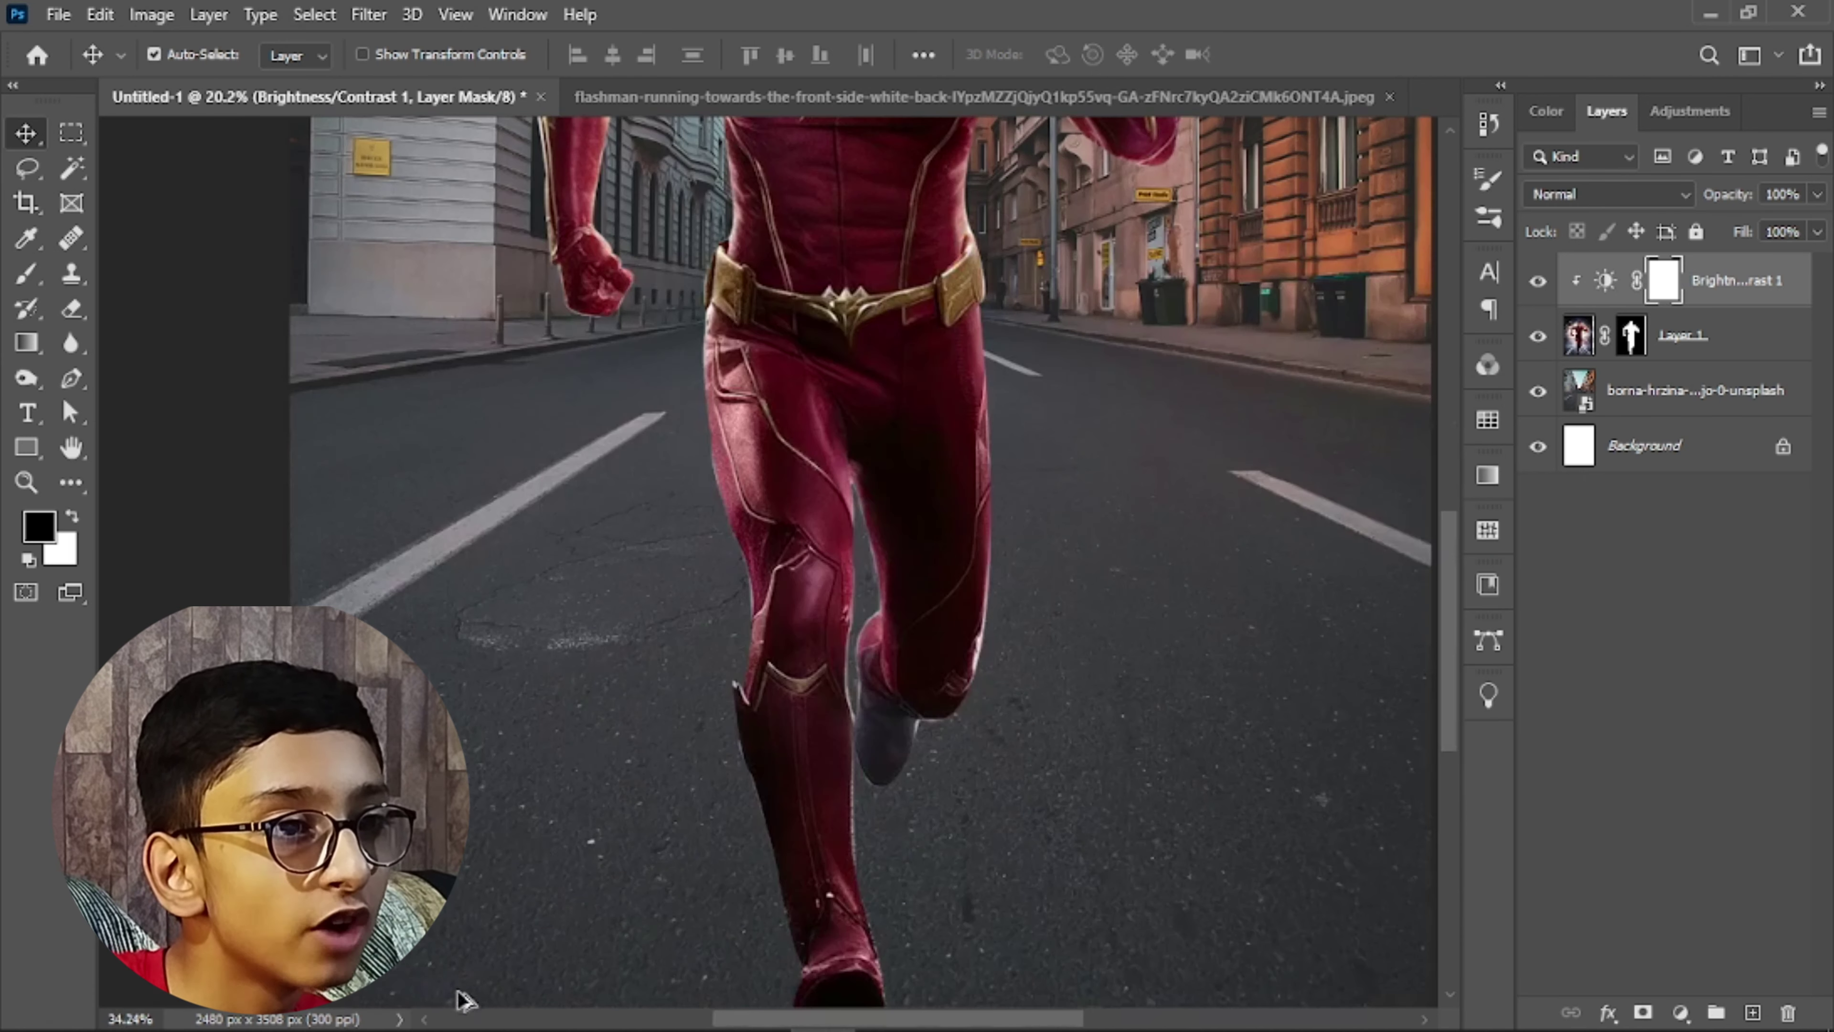
{"action": "scroll", "coordinate": [585, 508], "scroll_direction": "down", "scroll_amount": 10}
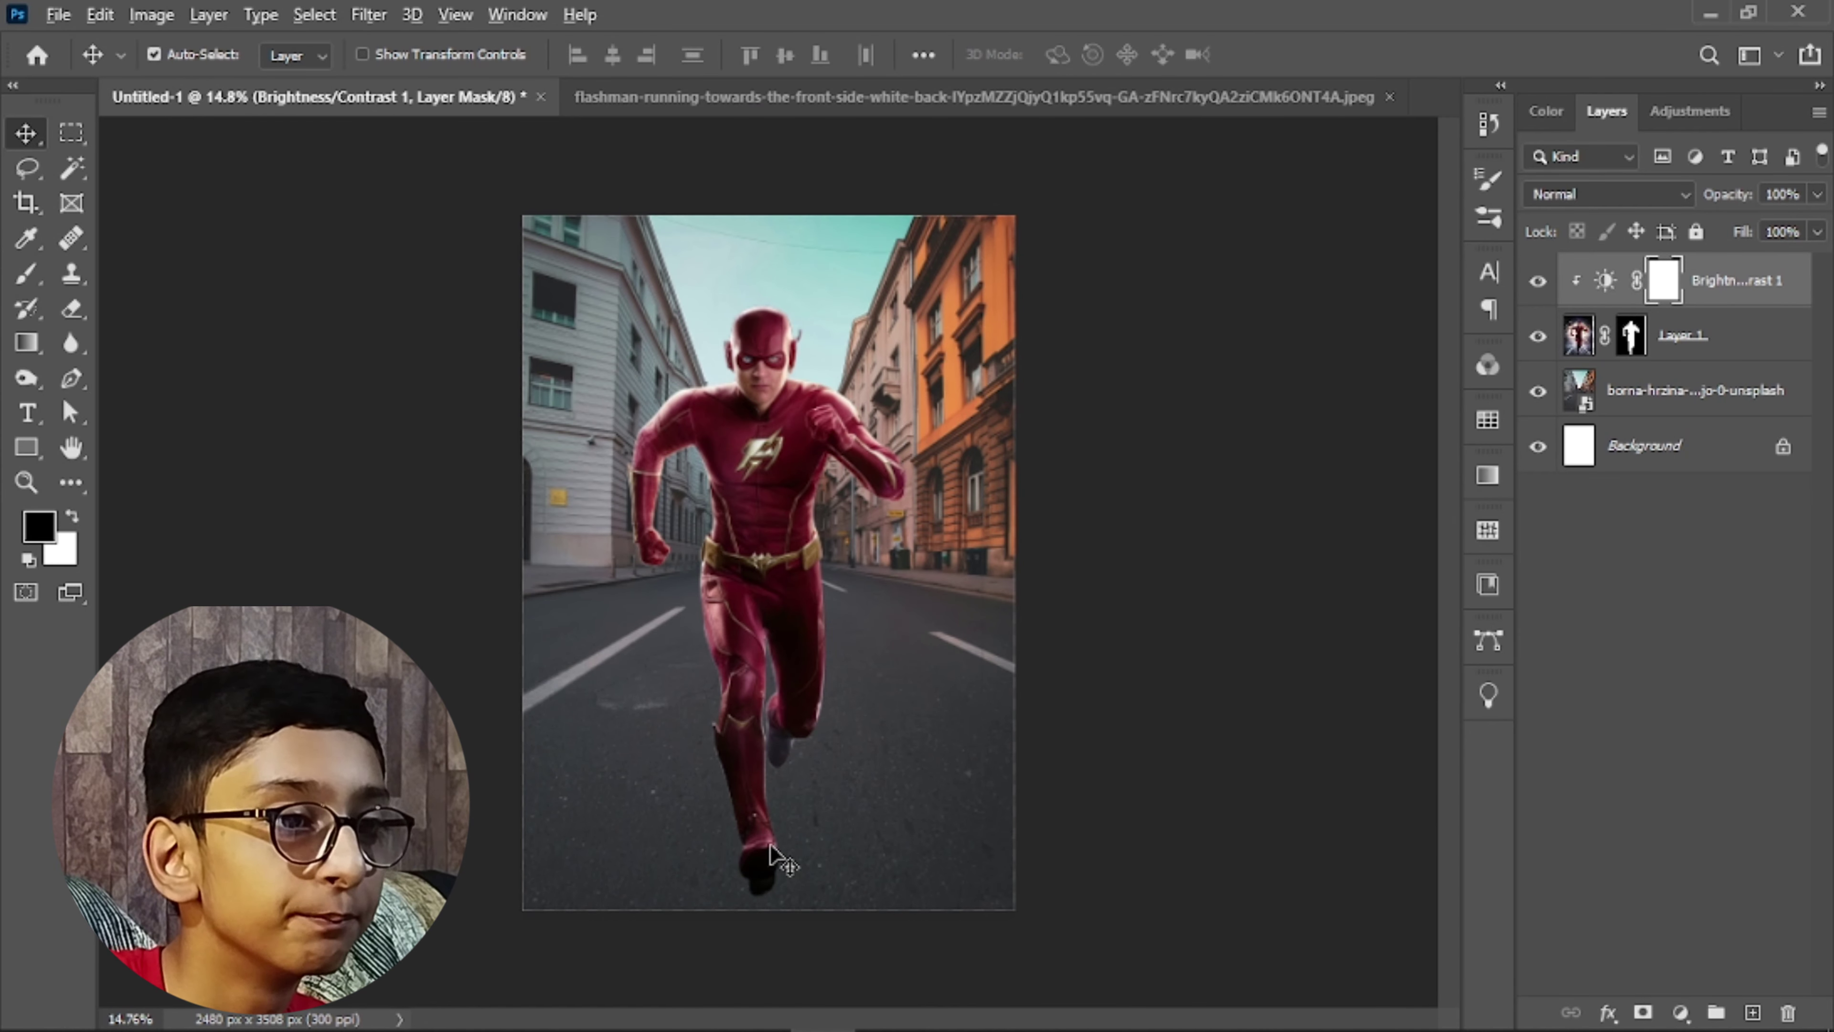
{"action": "scroll", "coordinate": [776, 924], "scroll_direction": "up", "scroll_amount": 5}
{"action": "scroll", "coordinate": [722, 903], "scroll_direction": "down", "scroll_amount": 2}
{"action": "scroll", "coordinate": [722, 903], "scroll_direction": "up", "scroll_amount": 2}
{"action": "scroll", "coordinate": [767, 538], "scroll_direction": "down", "scroll_amount": 5}
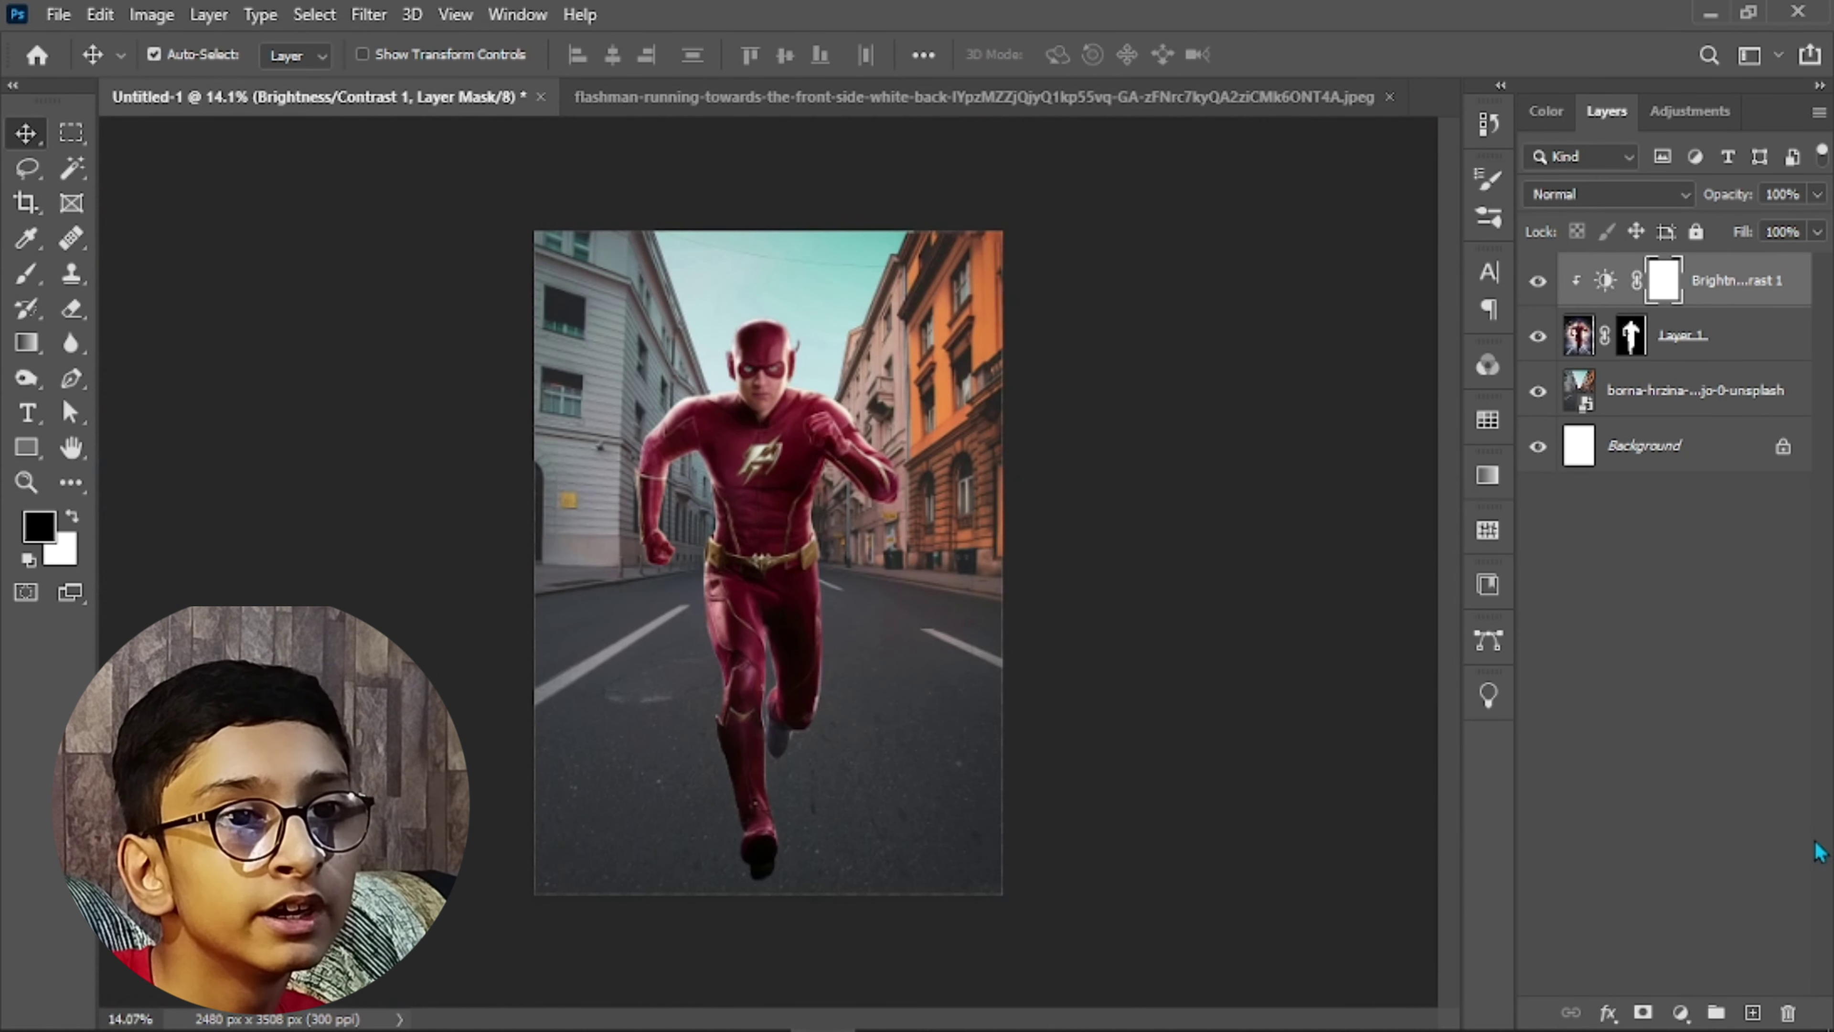
Add a new Layer 2 beneath the Flash figure layer
{"action": "left_click", "coordinate": [1752, 1010]}
{"action": "left_click_drag", "start_coordinate": [1679, 285], "coordinate": [1663, 426]}
{"action": "scroll", "coordinate": [786, 776], "scroll_direction": "up", "scroll_amount": 4}
Paint a black shadow from the foot with a 0% hardness, ~180 px brush
{"action": "key", "text": "b"}
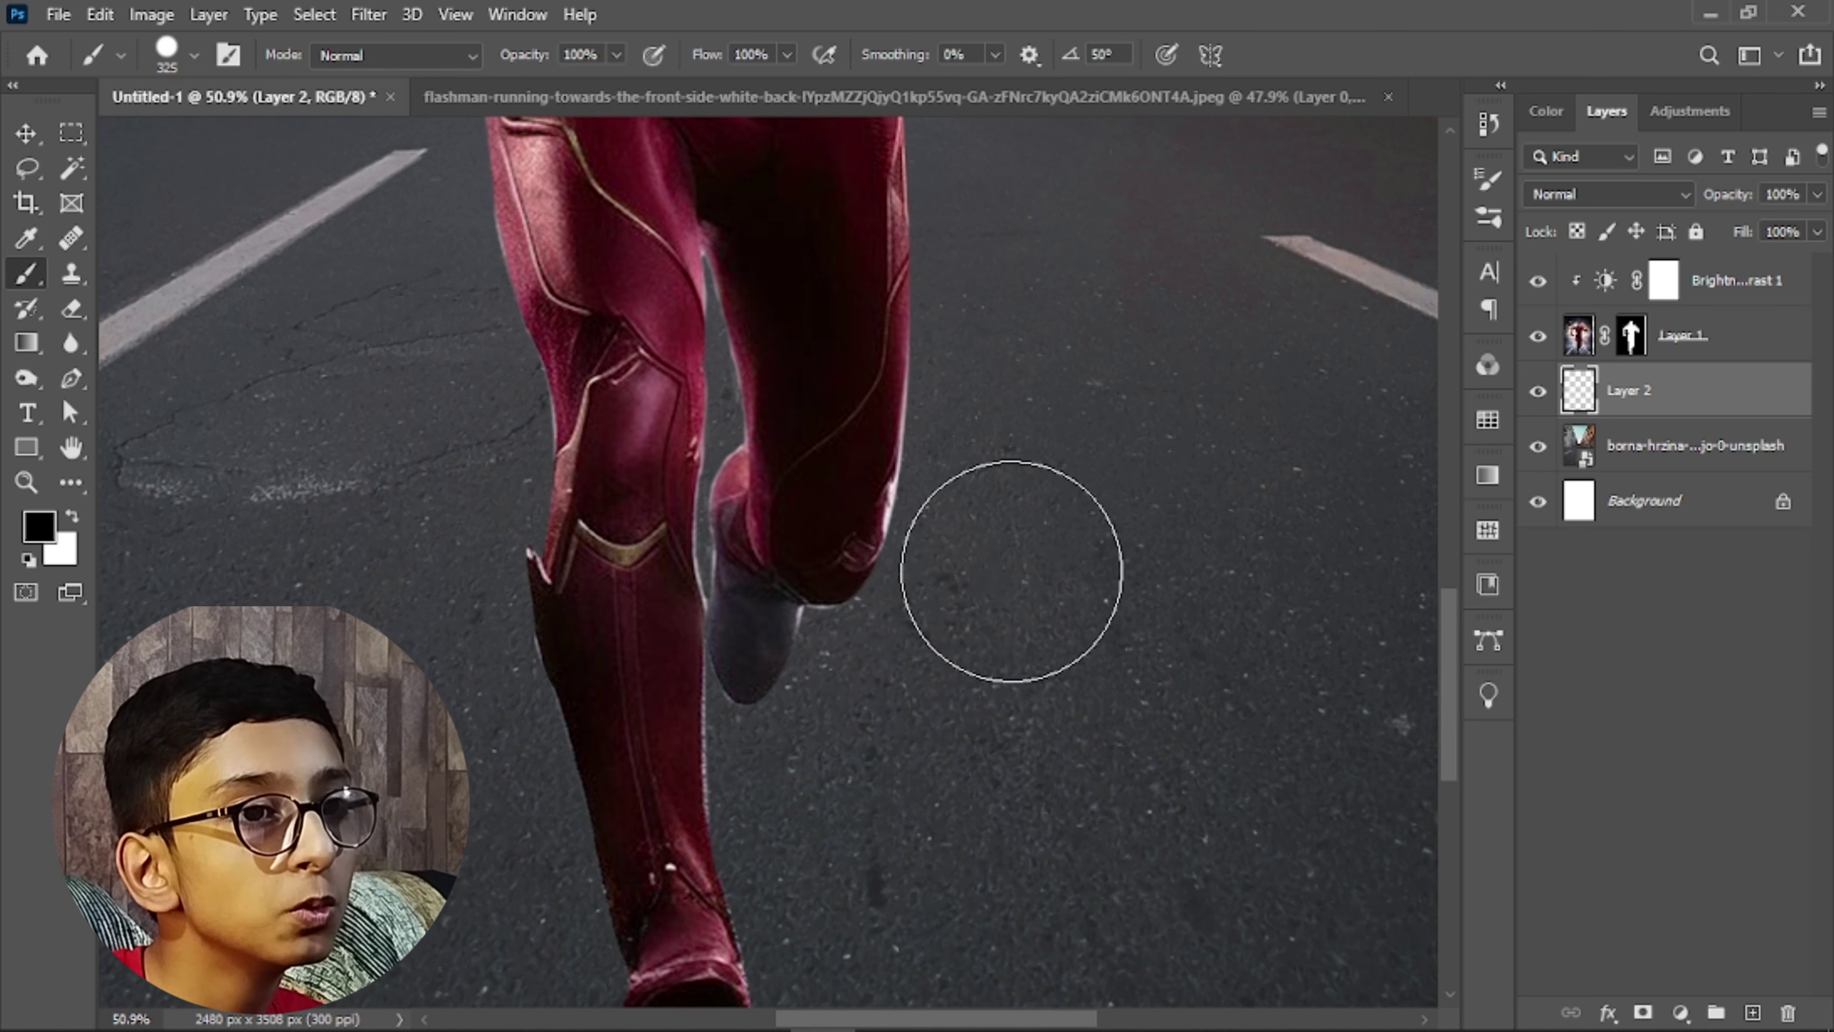
{"action": "right_click", "coordinate": [841, 375]}
{"action": "left_click_drag", "start_coordinate": [1112, 499], "coordinate": [980, 499]}
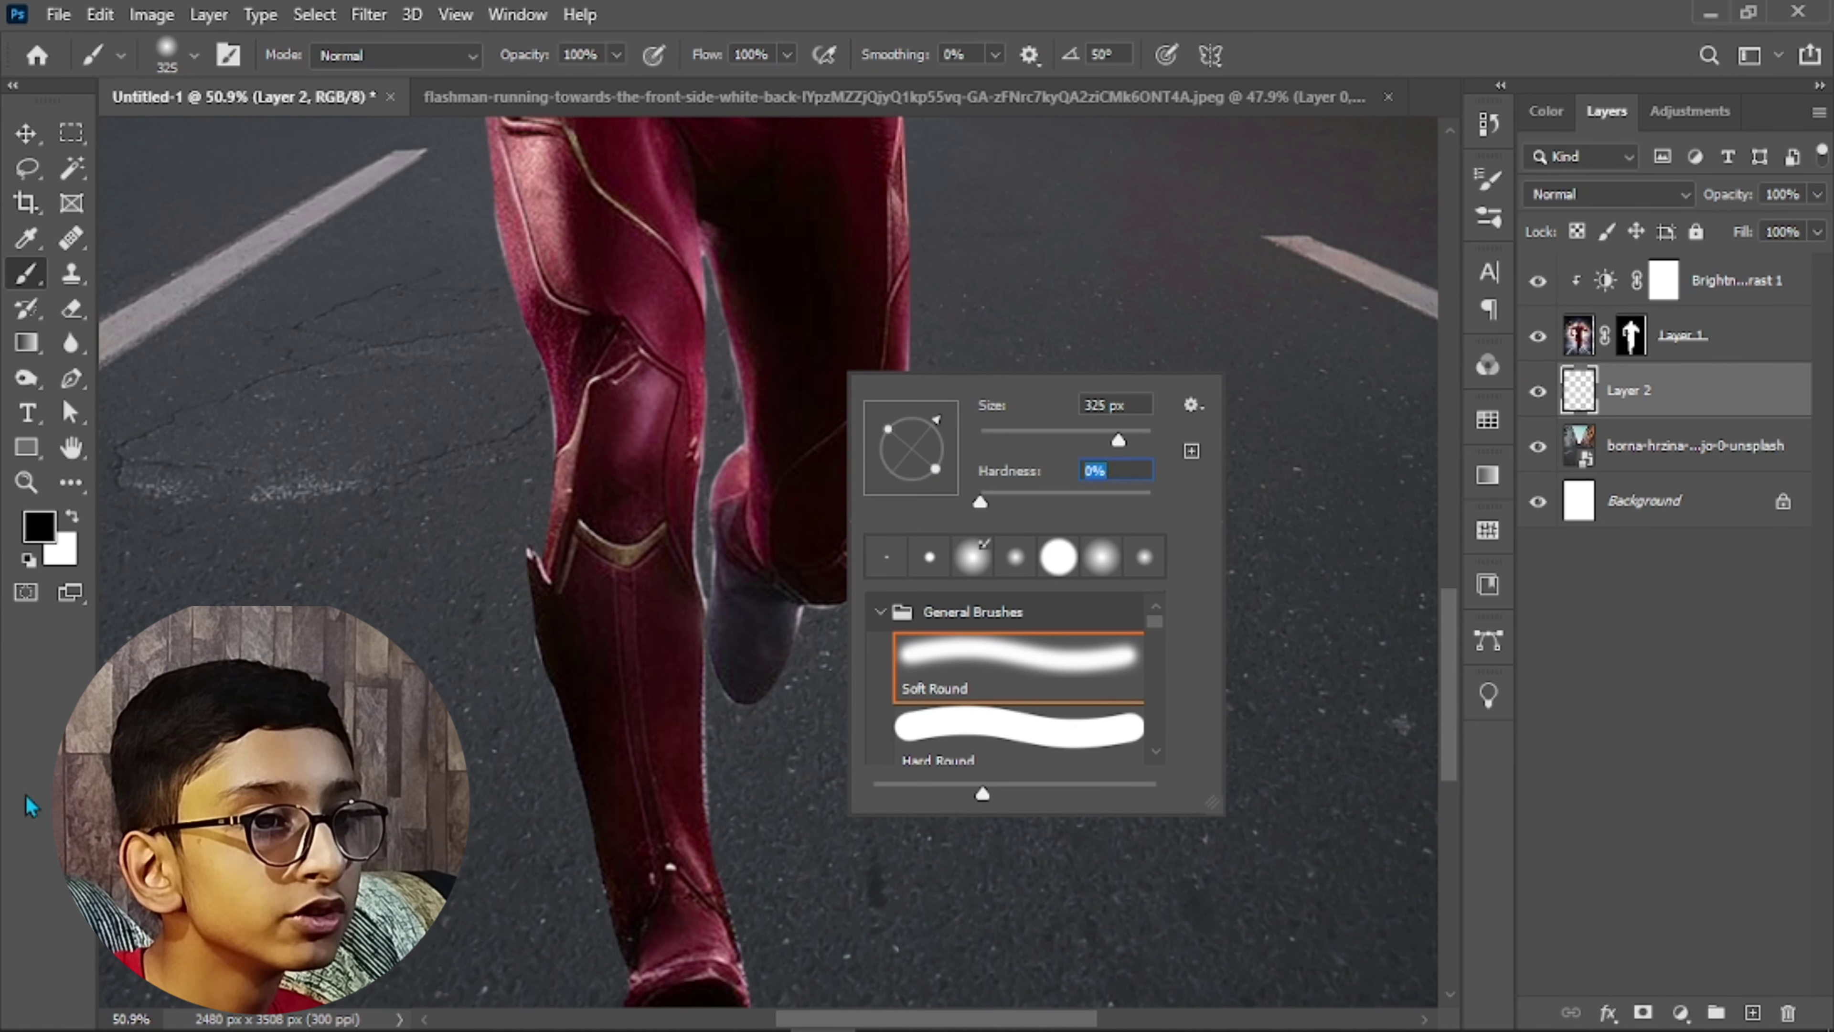
{"action": "key", "text": "Return"}
{"action": "left_click_drag", "start_coordinate": [791, 699], "coordinate": [747, 714]}
{"action": "scroll", "coordinate": [749, 802], "scroll_direction": "down", "scroll_amount": 3}
{"action": "mouse_move", "coordinate": [650, 910]}
{"action": "left_mouse_down"}
{"action": "mouse_move", "coordinate": [695, 798]}
{"action": "mouse_move", "coordinate": [678, 871]}
{"action": "mouse_move", "coordinate": [708, 725]}
{"action": "mouse_move", "coordinate": [807, 594]}
{"action": "mouse_move", "coordinate": [708, 763]}
{"action": "mouse_move", "coordinate": [750, 549]}
{"action": "left_mouse_up"}
{"action": "key", "text": "ctrl+0"}
{"action": "left_click", "coordinate": [368, 14]}
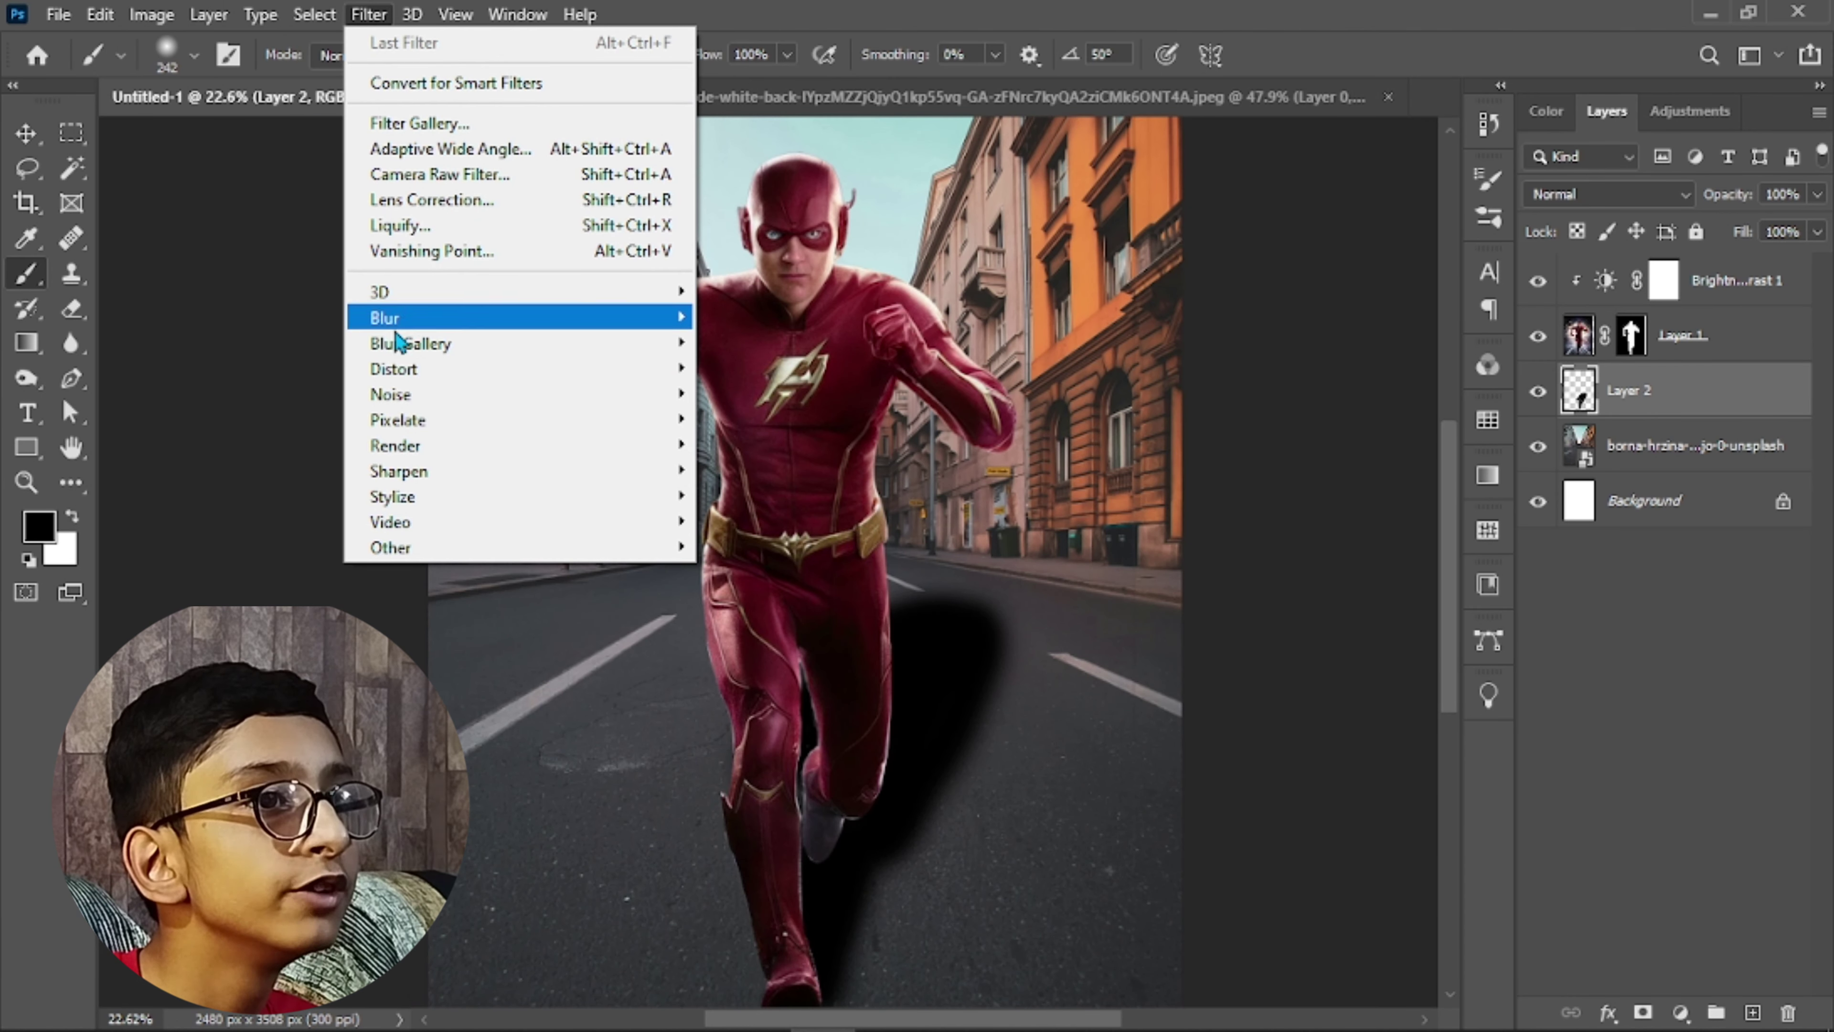
Apply a Gaussian Blur with radius 176.2 px to the shadow
{"action": "mouse_move", "coordinate": [406, 318]}
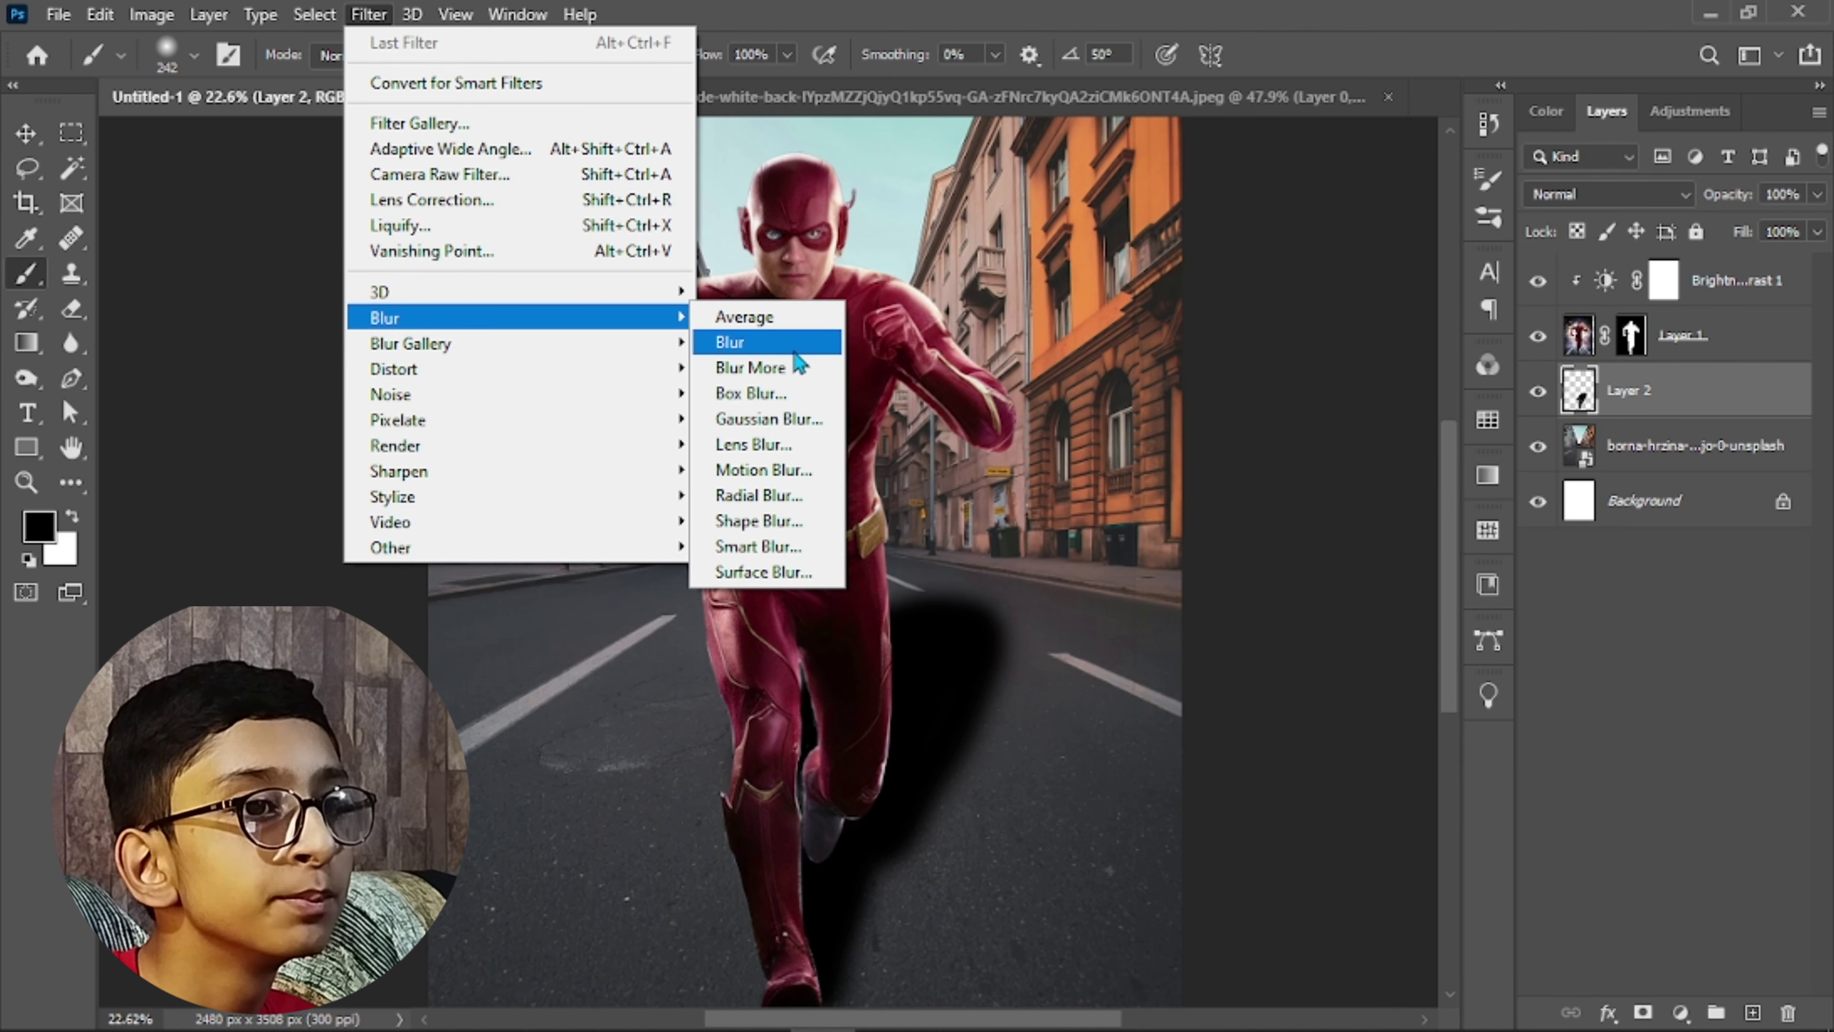
{"action": "left_click", "coordinate": [772, 420]}
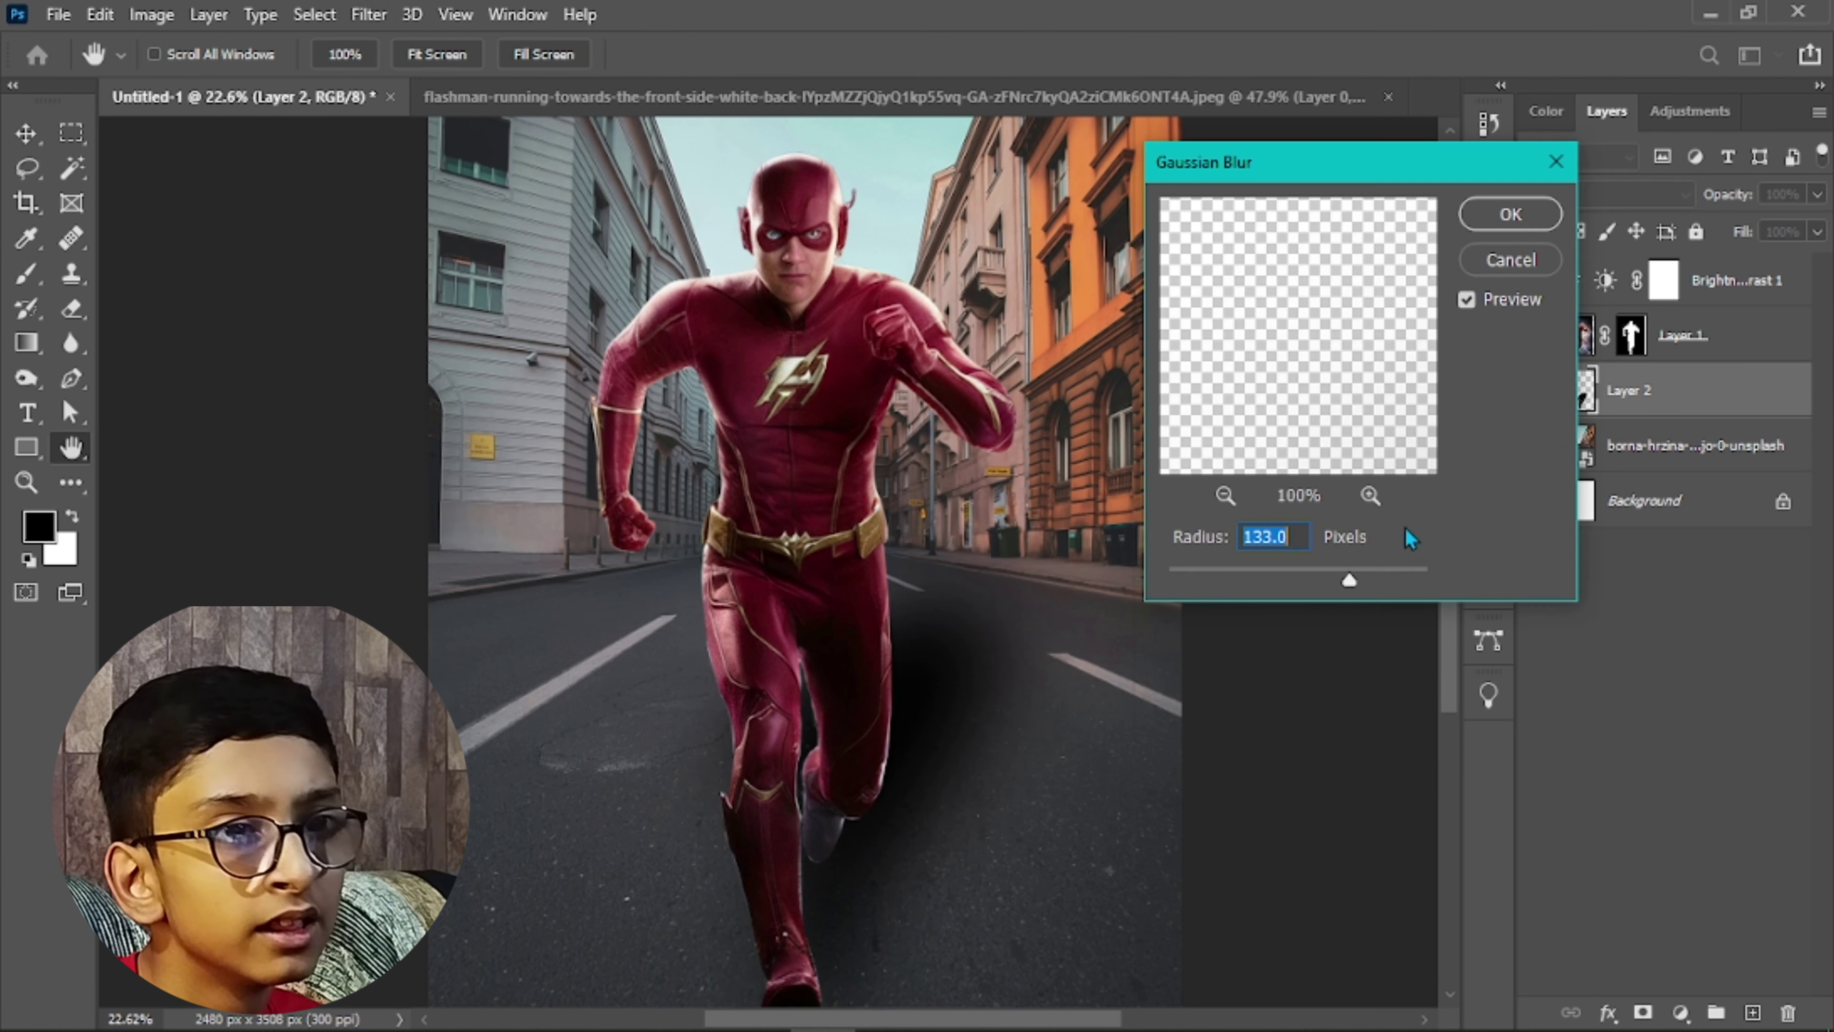
{"action": "mouse_move", "coordinate": [1344, 583]}
{"action": "left_mouse_down"}
{"action": "mouse_move", "coordinate": [1379, 582]}
{"action": "mouse_move", "coordinate": [1364, 600]}
{"action": "left_mouse_up"}
{"action": "left_click", "coordinate": [1380, 589]}
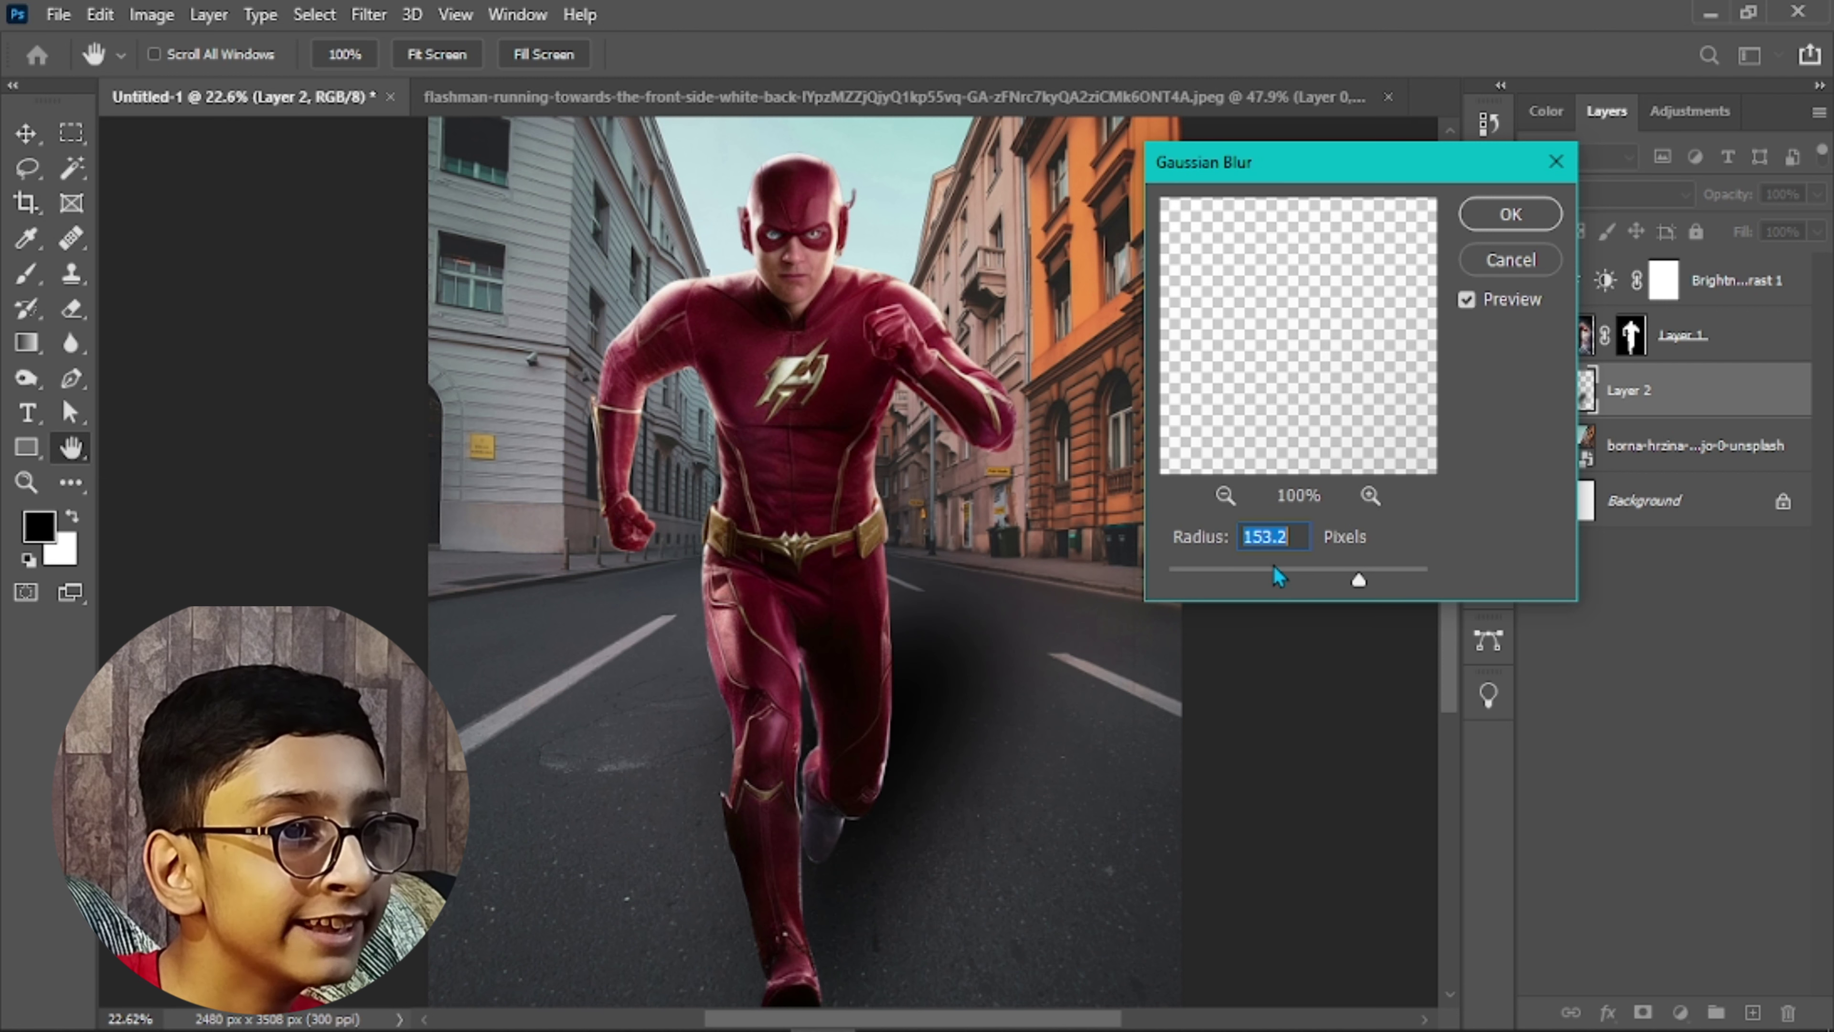
{"action": "left_click", "coordinate": [1359, 581]}
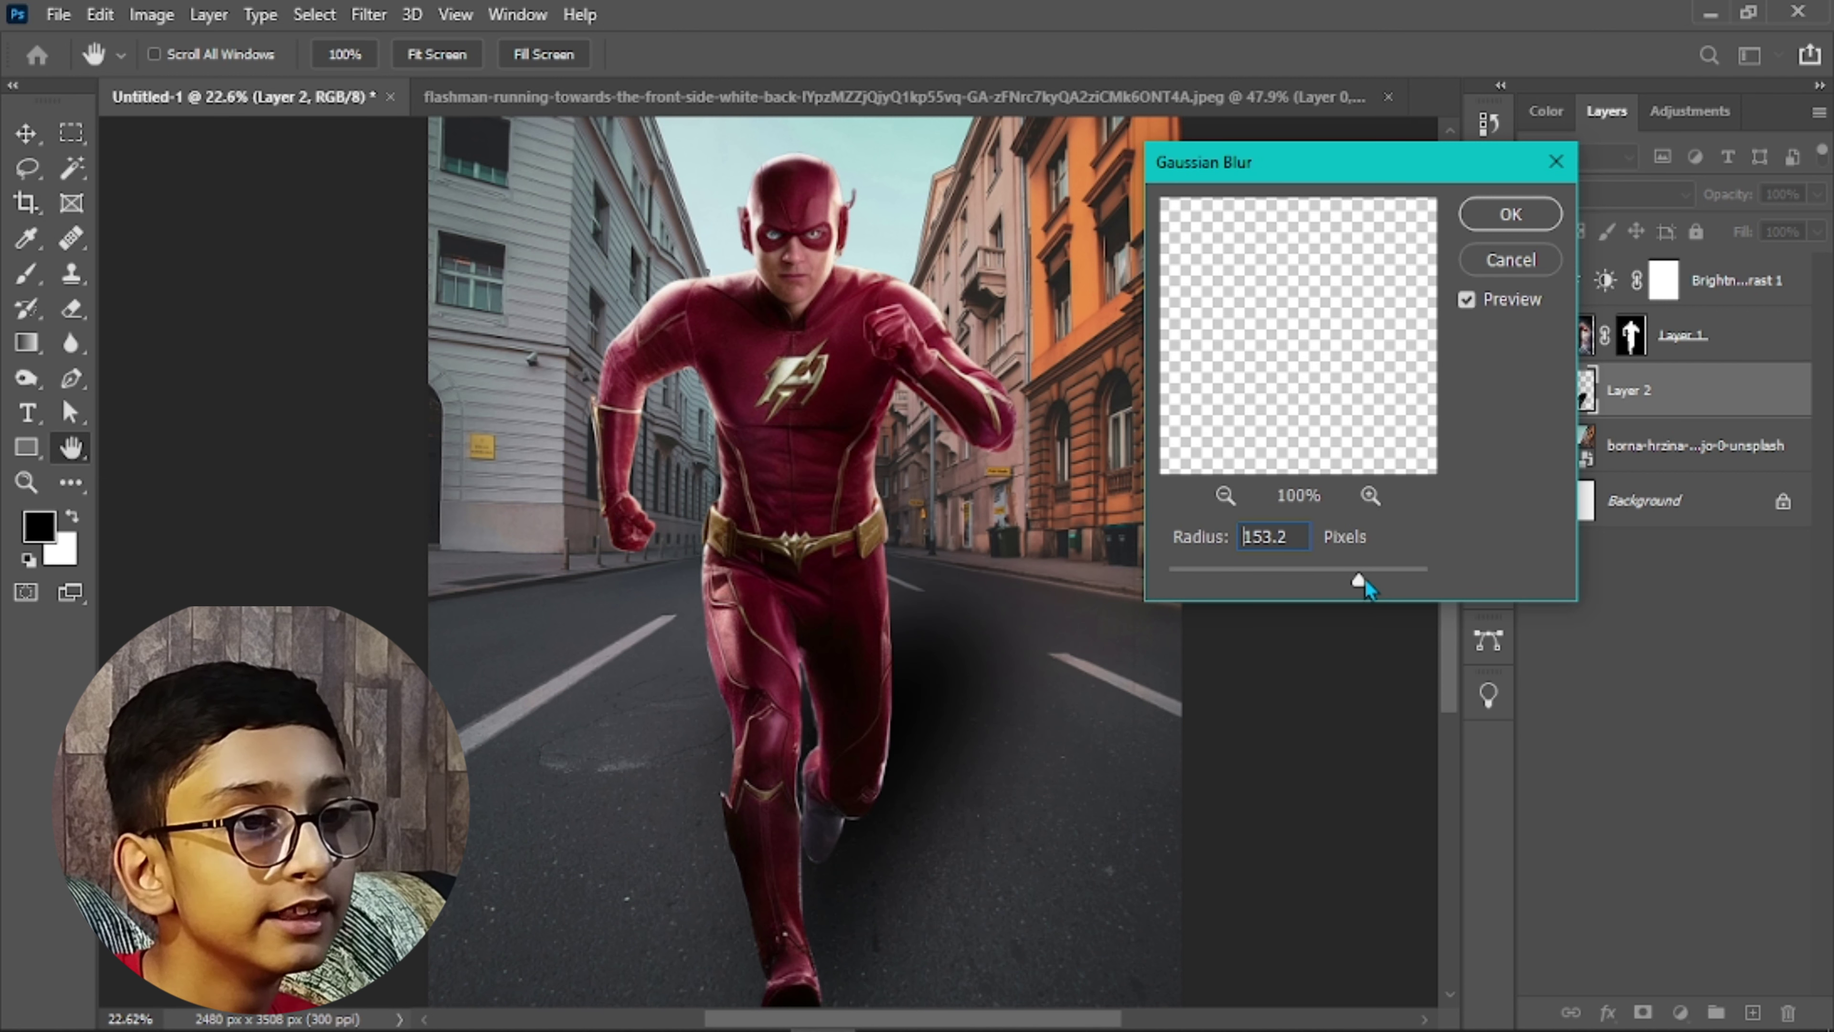
{"action": "left_click_drag", "start_coordinate": [1372, 586], "coordinate": [1370, 589]}
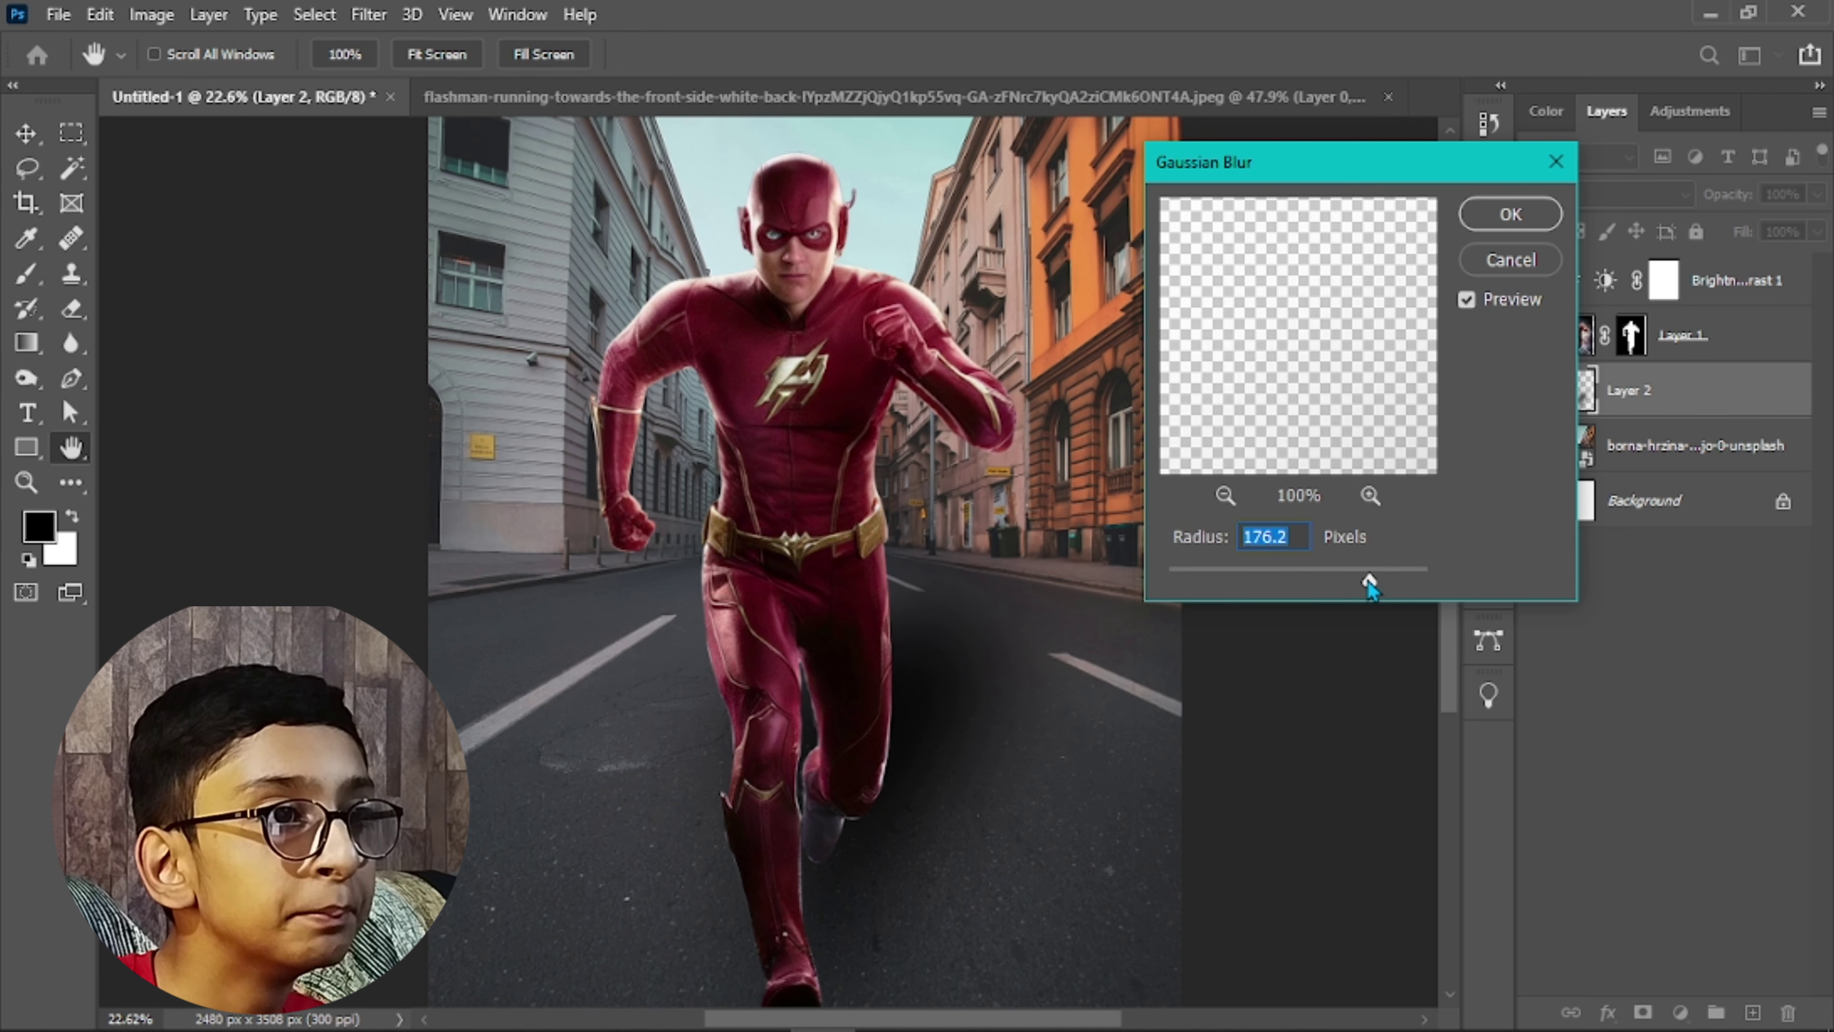
{"action": "left_click", "coordinate": [1508, 217]}
Lower the shadow layer's opacity to 67%
{"action": "key", "text": "b"}
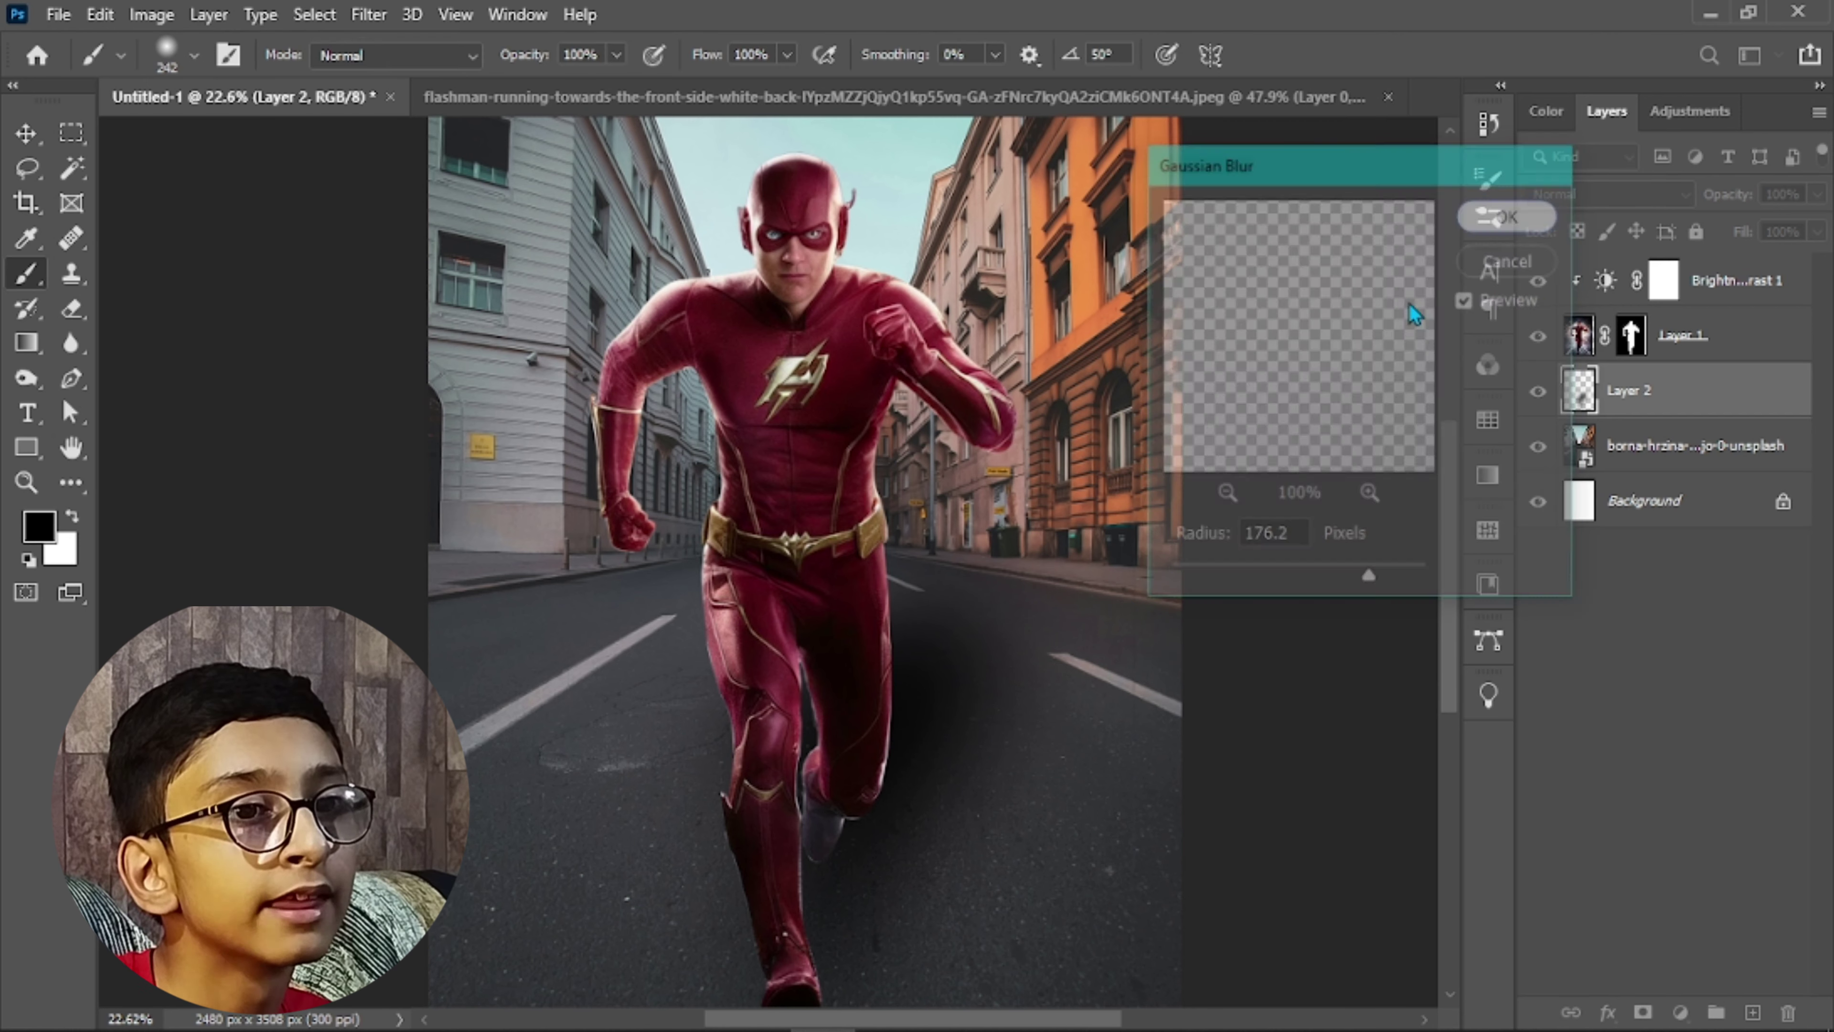
{"action": "scroll", "coordinate": [747, 603], "scroll_direction": "down", "scroll_amount": 3}
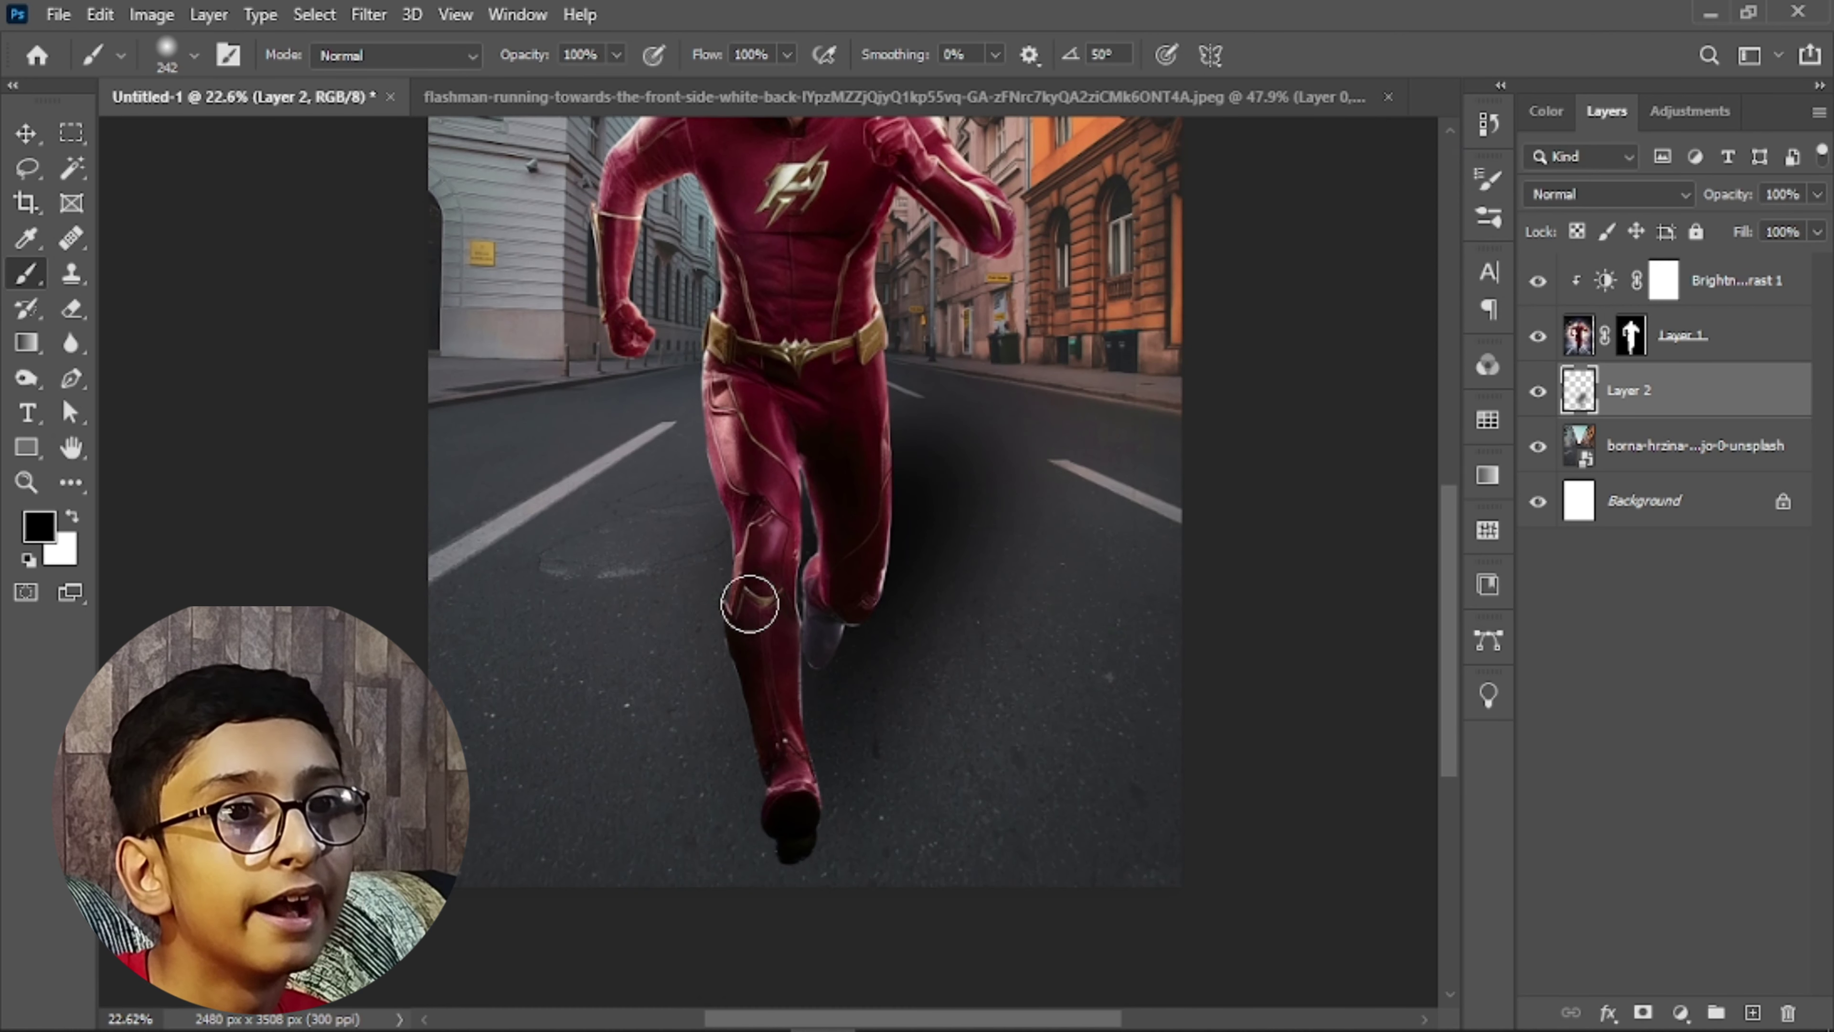
{"action": "scroll", "coordinate": [747, 603], "scroll_direction": "up", "scroll_amount": 2}
{"action": "scroll", "coordinate": [747, 600], "scroll_direction": "down", "scroll_amount": 3}
{"action": "scroll", "coordinate": [742, 578], "scroll_direction": "up", "scroll_amount": 1}
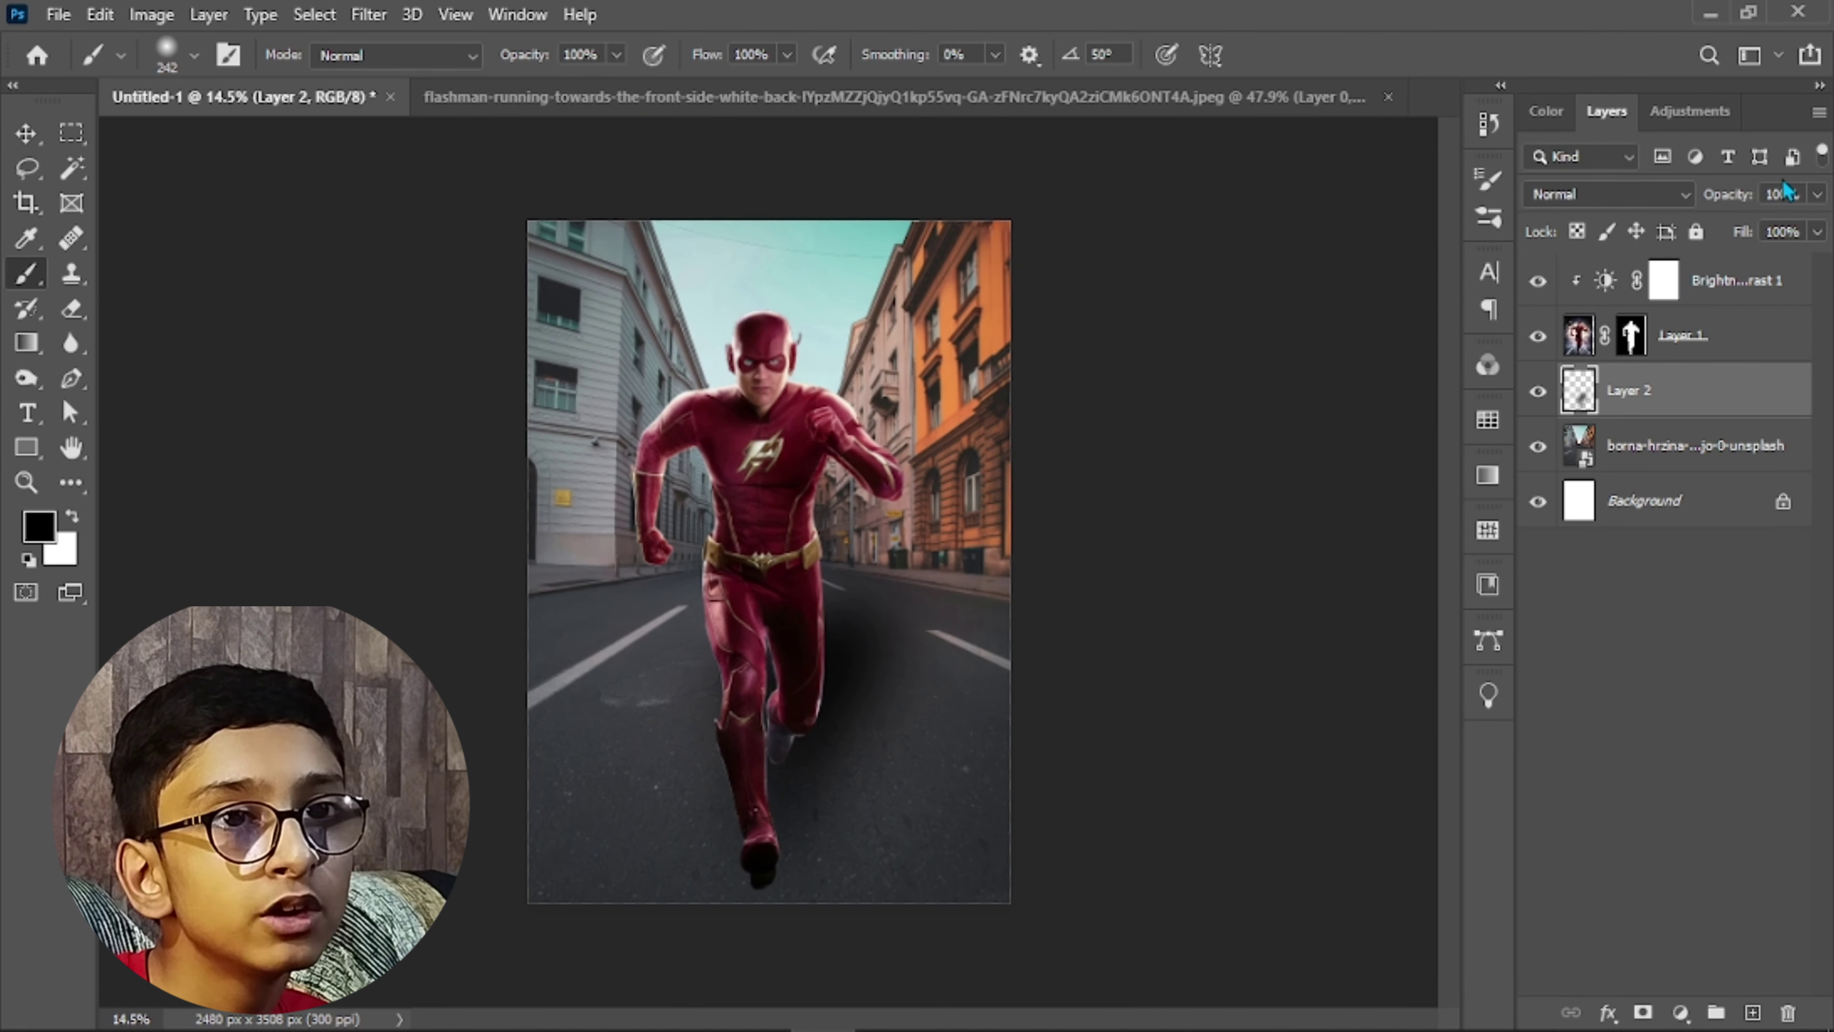
{"action": "left_click_drag", "start_coordinate": [1736, 192], "coordinate": [1722, 212]}
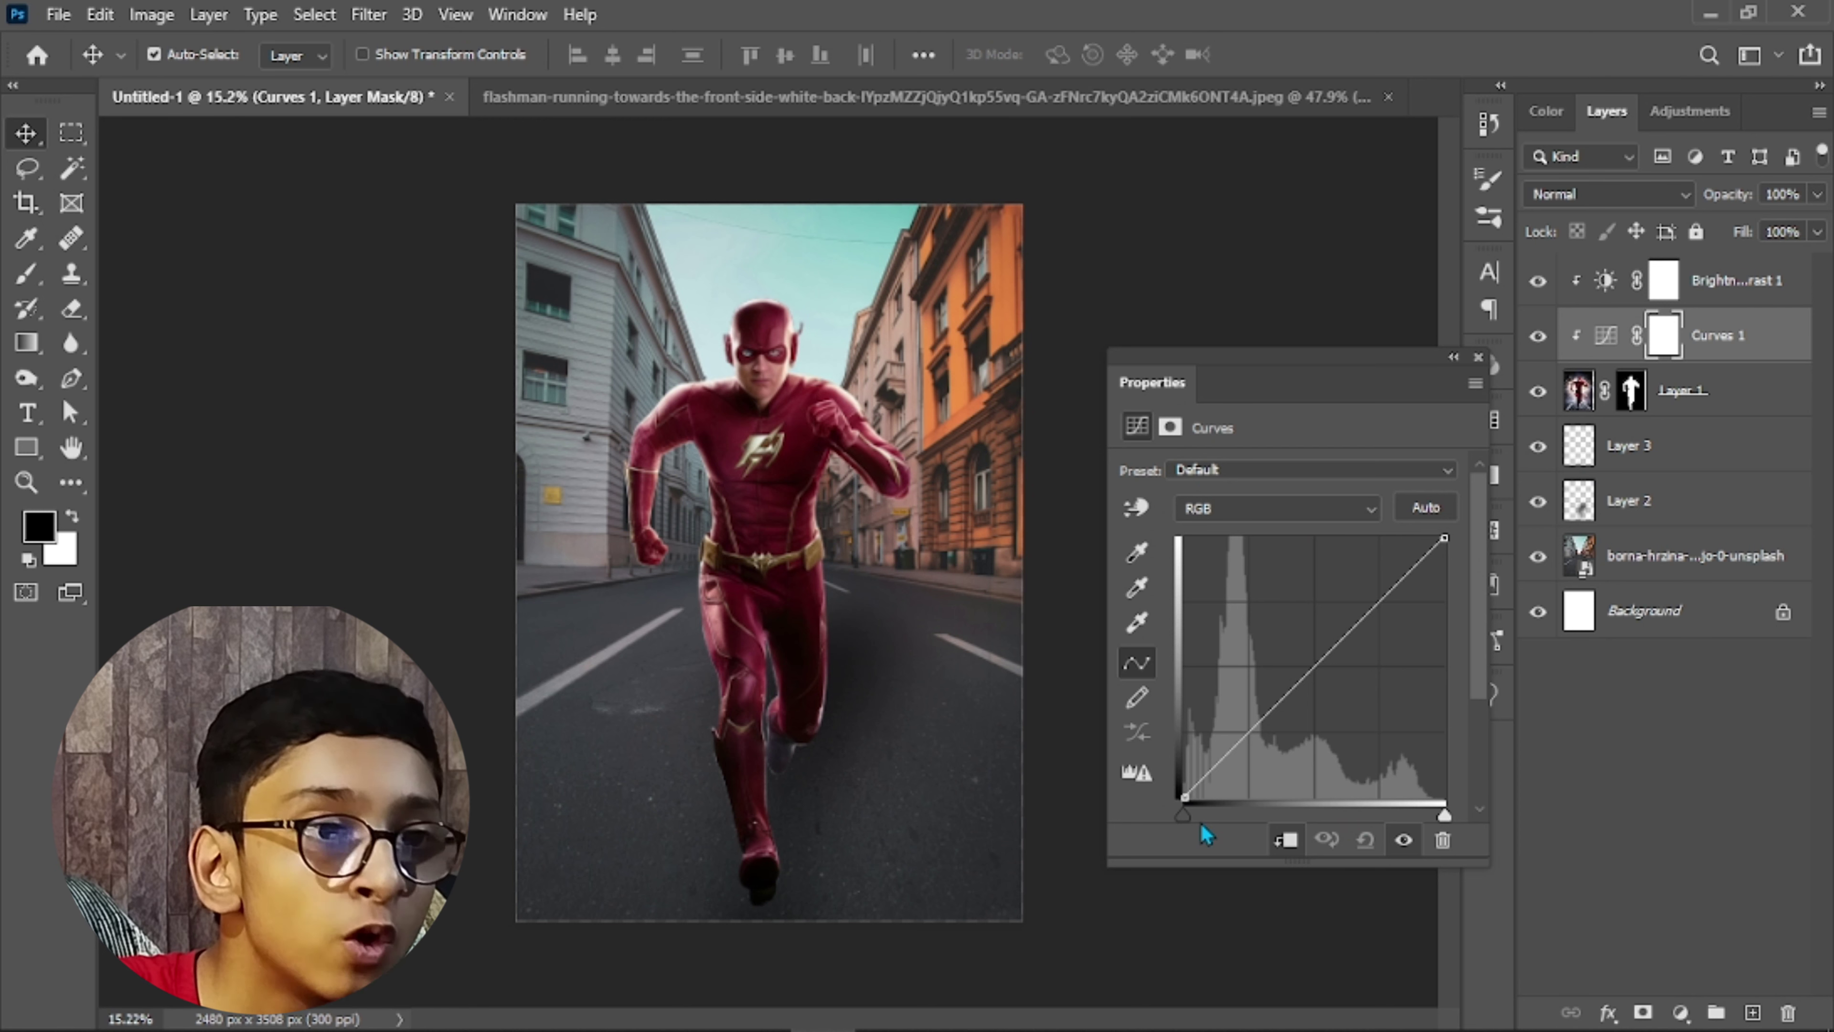
Raise the figure Curves' black point to deepen darks, then invert its mask to black
{"action": "mouse_move", "coordinate": [1183, 814]}
{"action": "left_mouse_down"}
{"action": "mouse_move", "coordinate": [1253, 847]}
{"action": "mouse_move", "coordinate": [1207, 829]}
{"action": "left_mouse_up"}
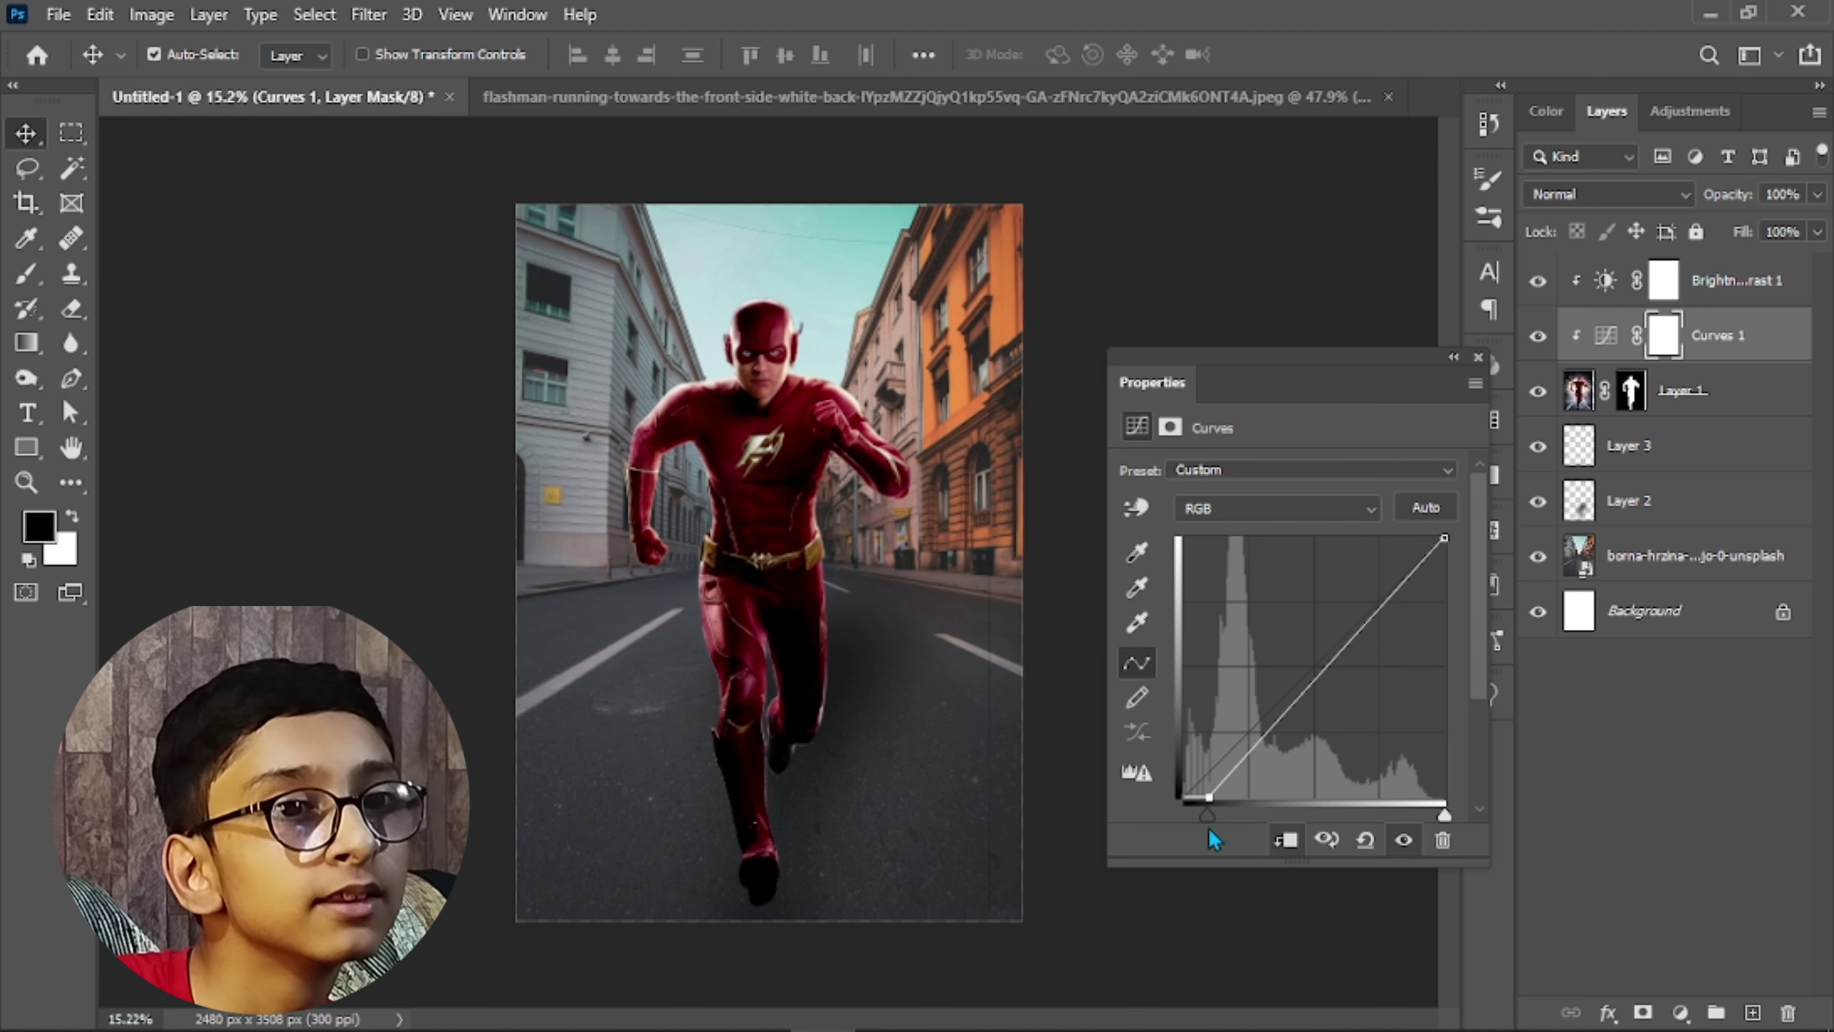
{"action": "left_click", "coordinate": [1487, 417]}
{"action": "key", "text": "ctrl+i"}
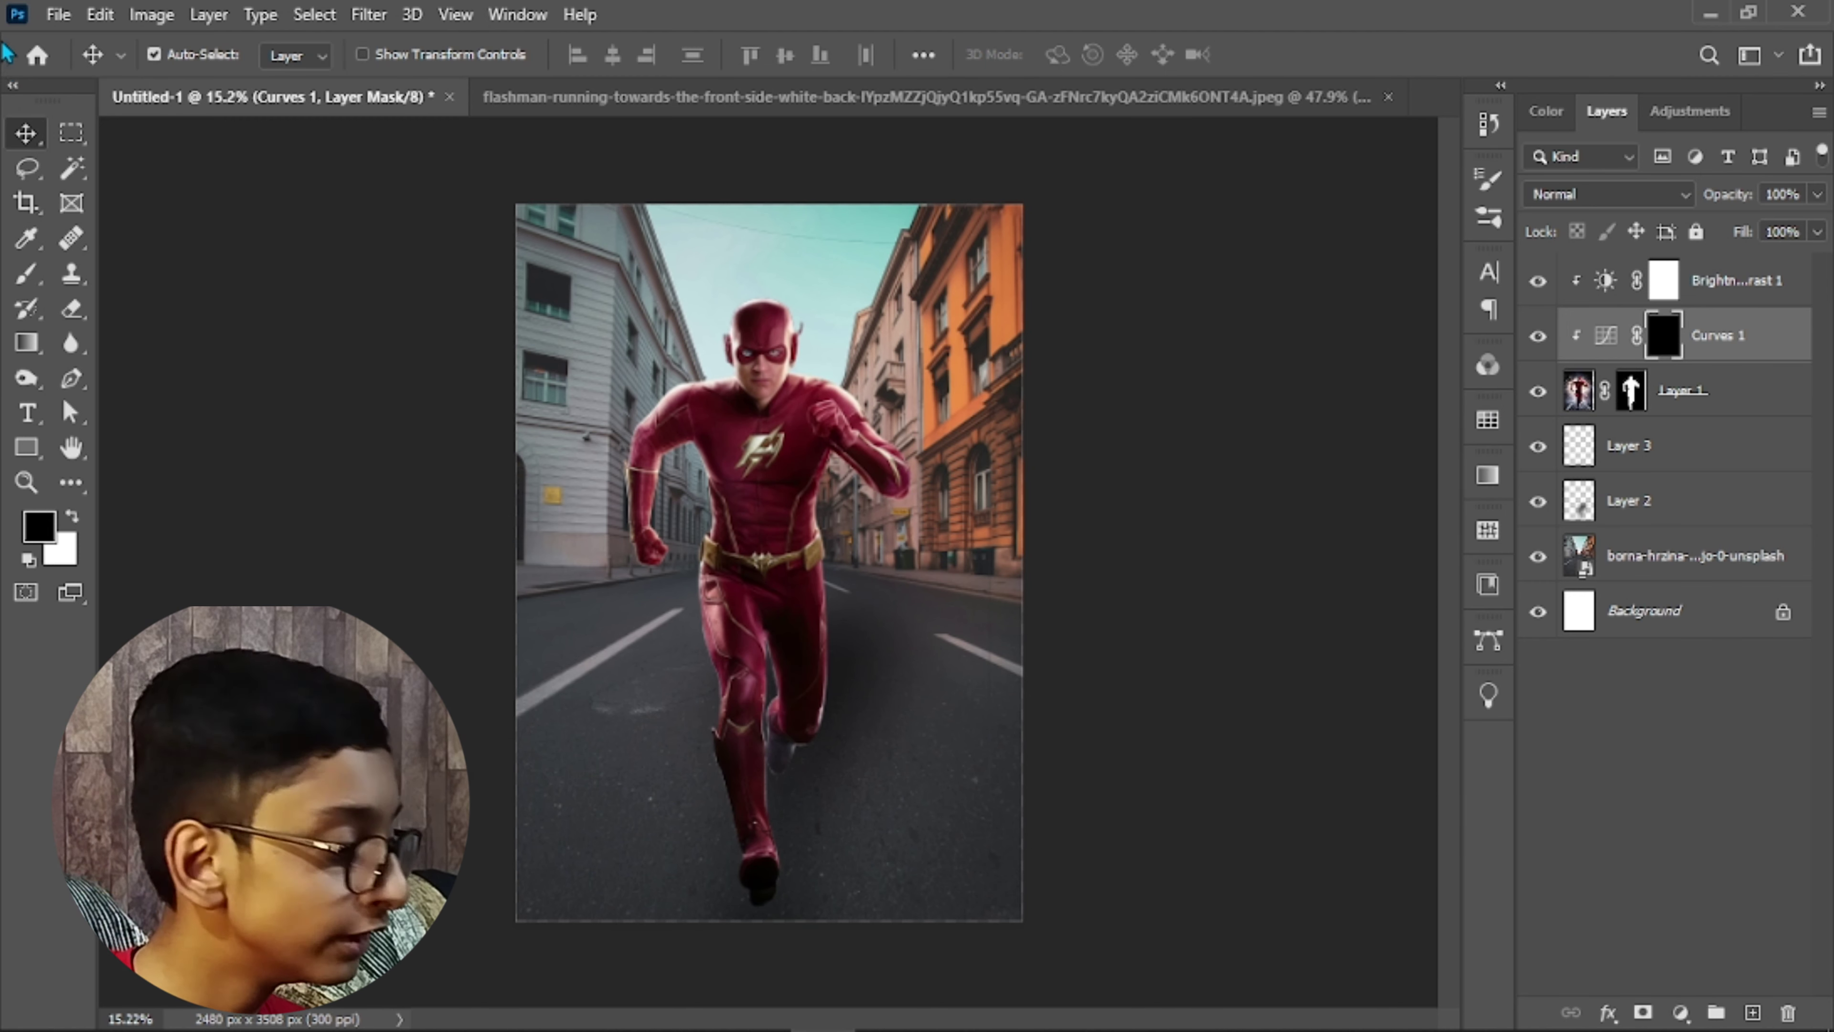
Set up a soft, low-opacity brush, hide the white Background layer and deselect Curves 1
{"action": "key", "text": "b"}
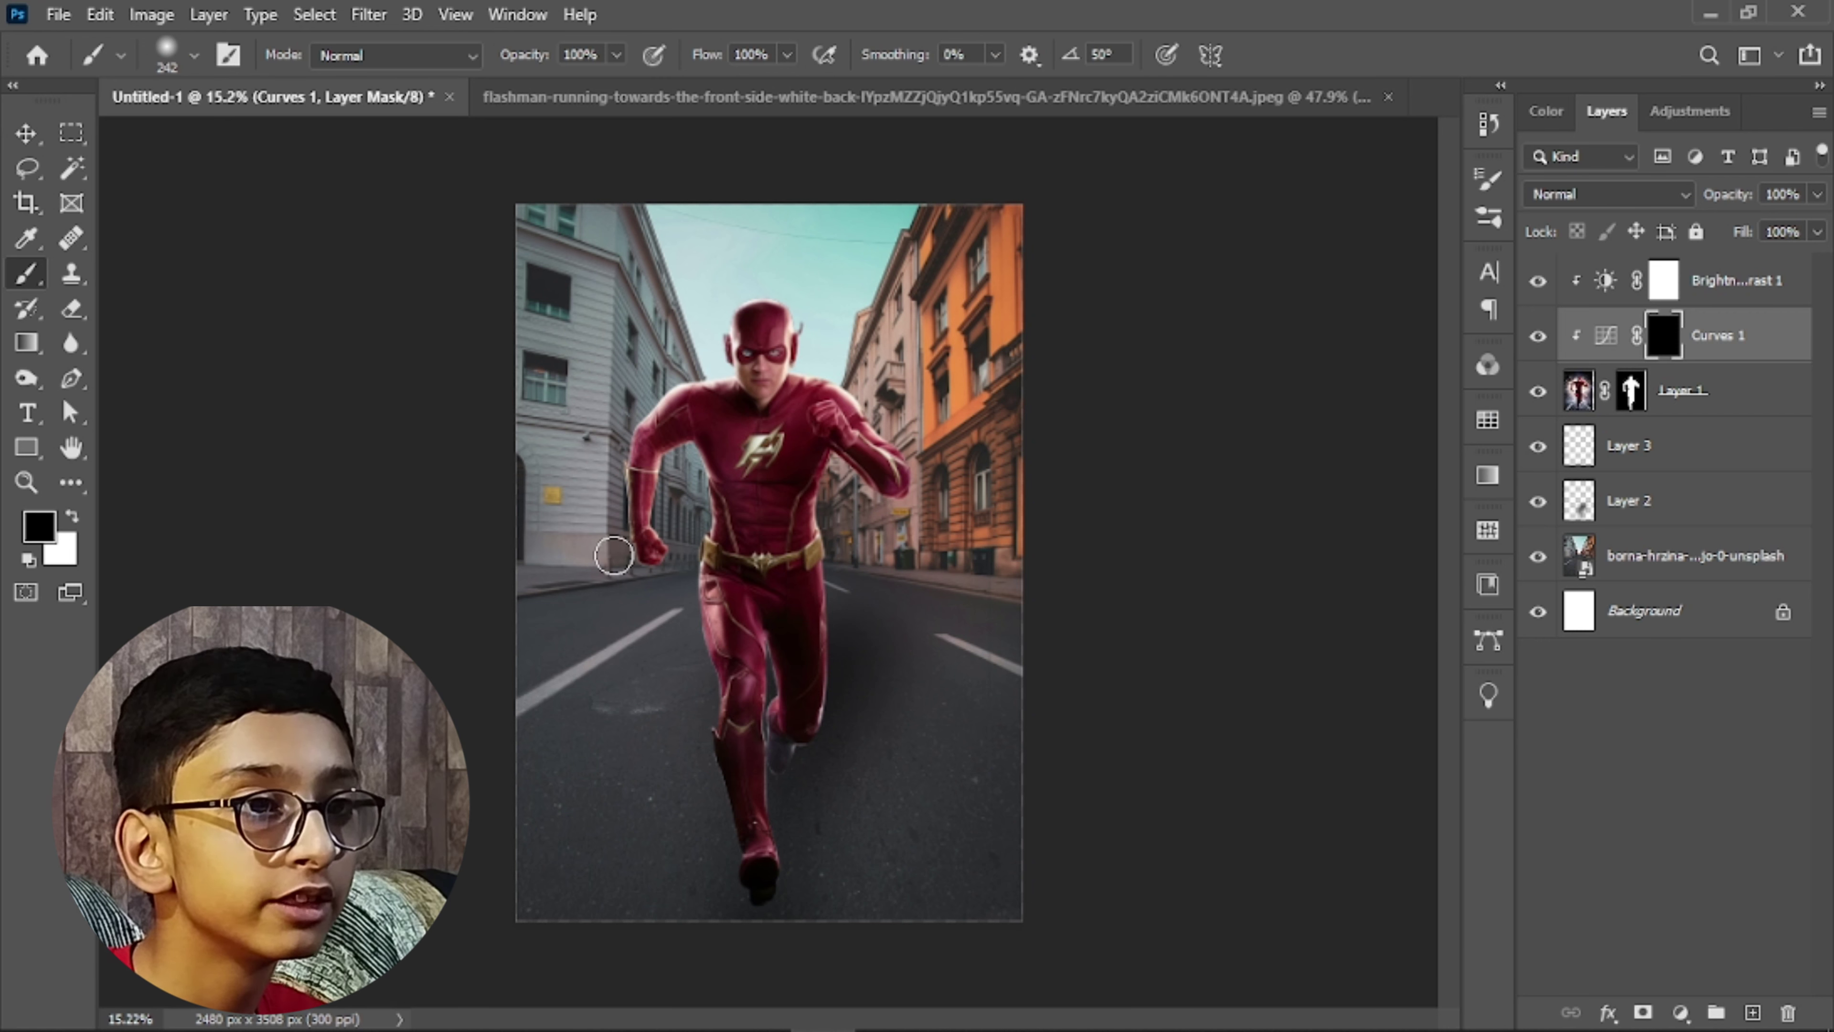
{"action": "right_click", "coordinate": [639, 549]}
{"action": "key", "text": "Escape"}
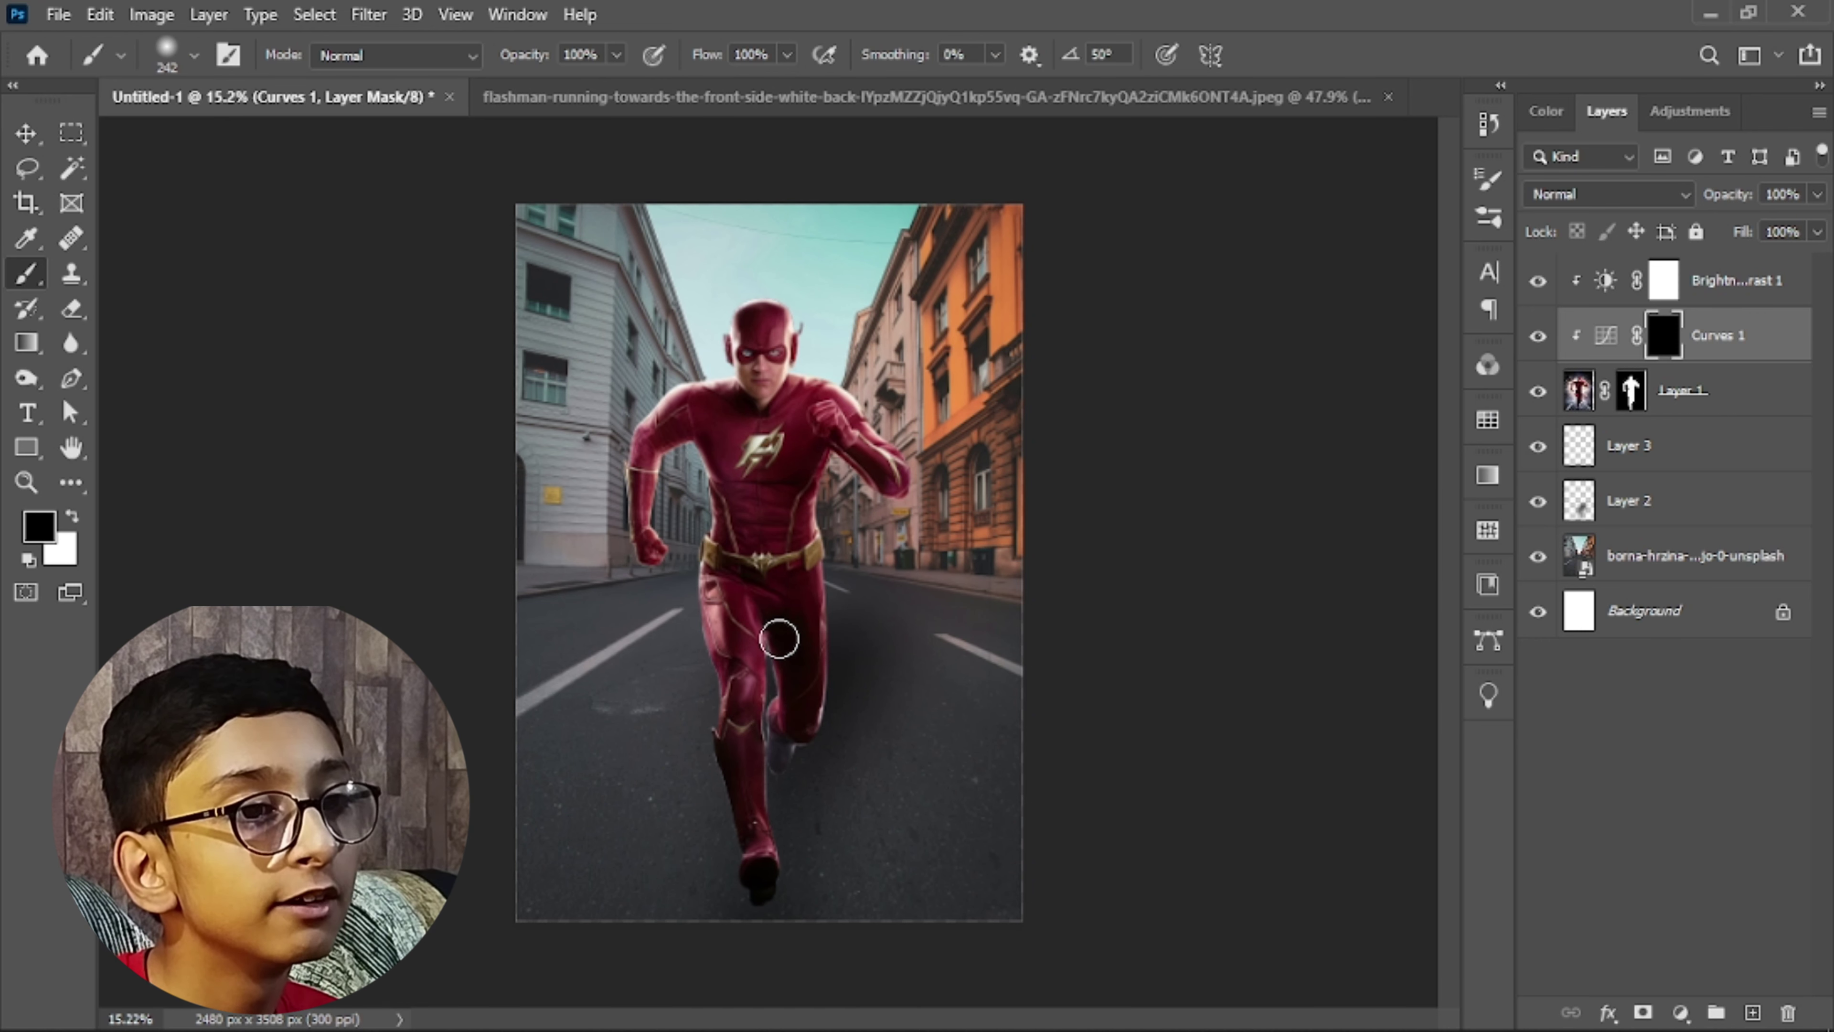
{"action": "right_click", "coordinate": [715, 609]}
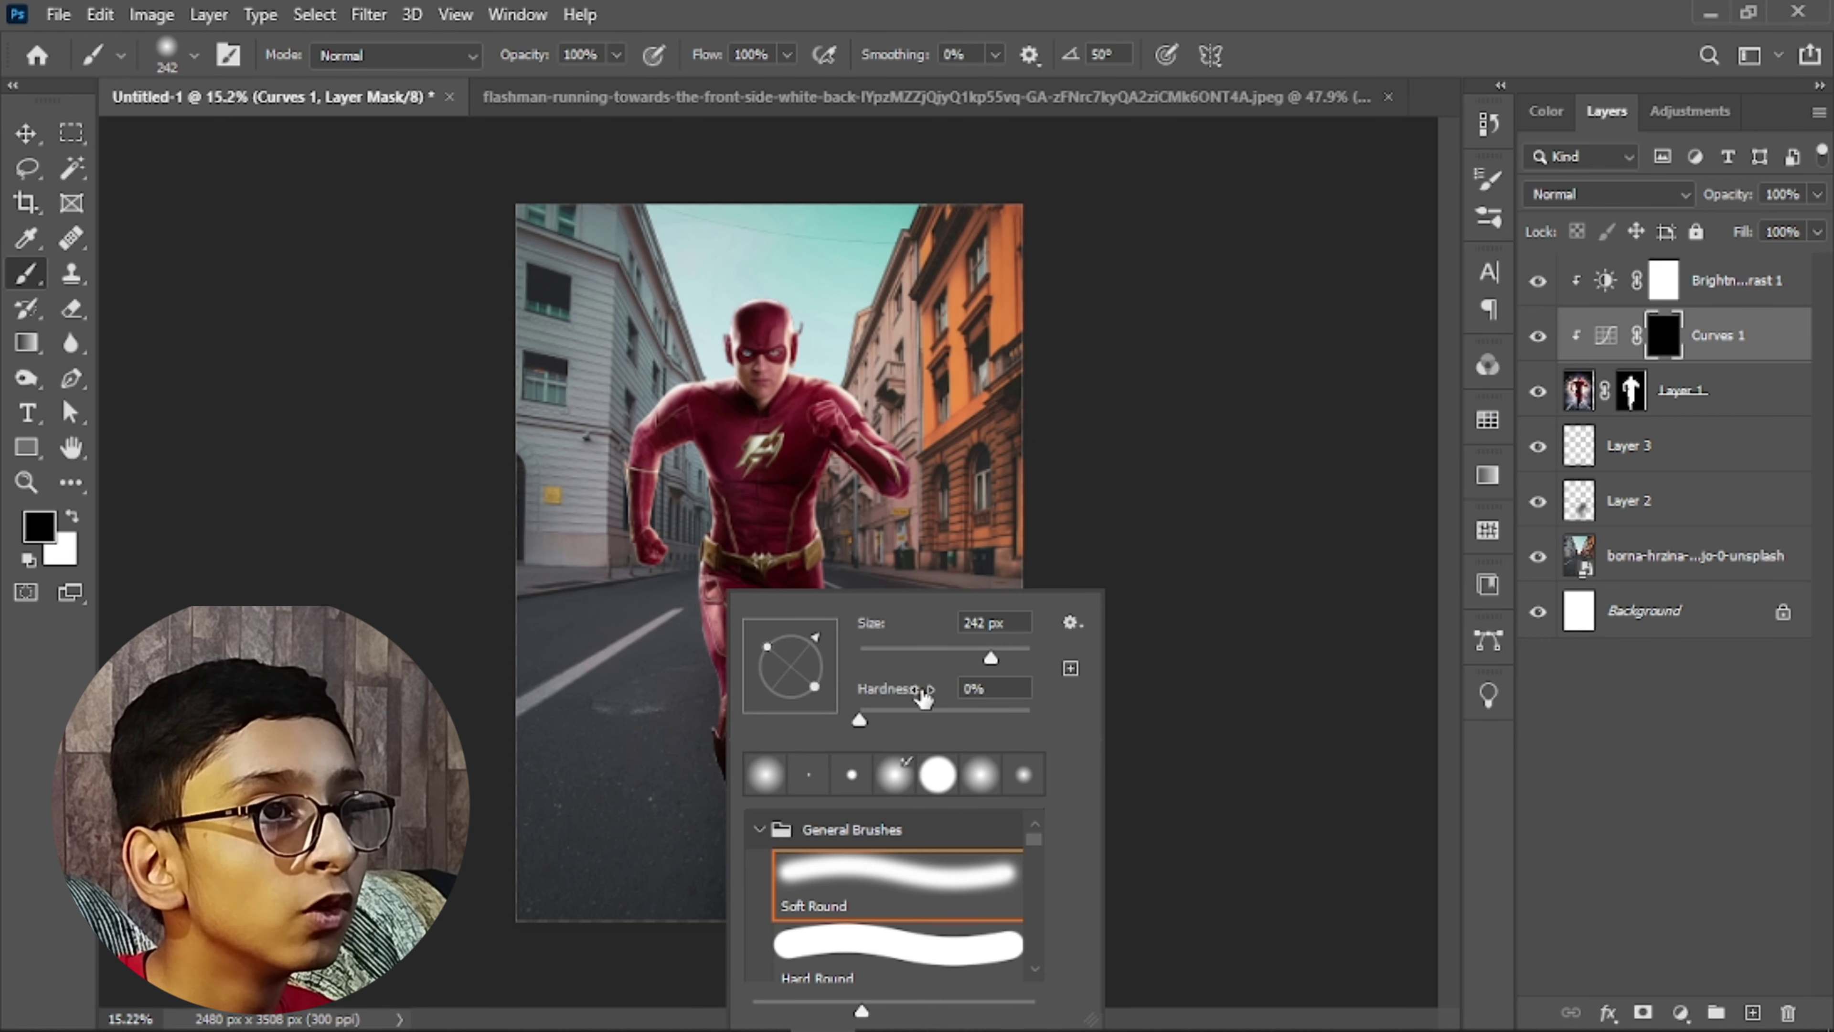
{"action": "key", "text": "Escape"}
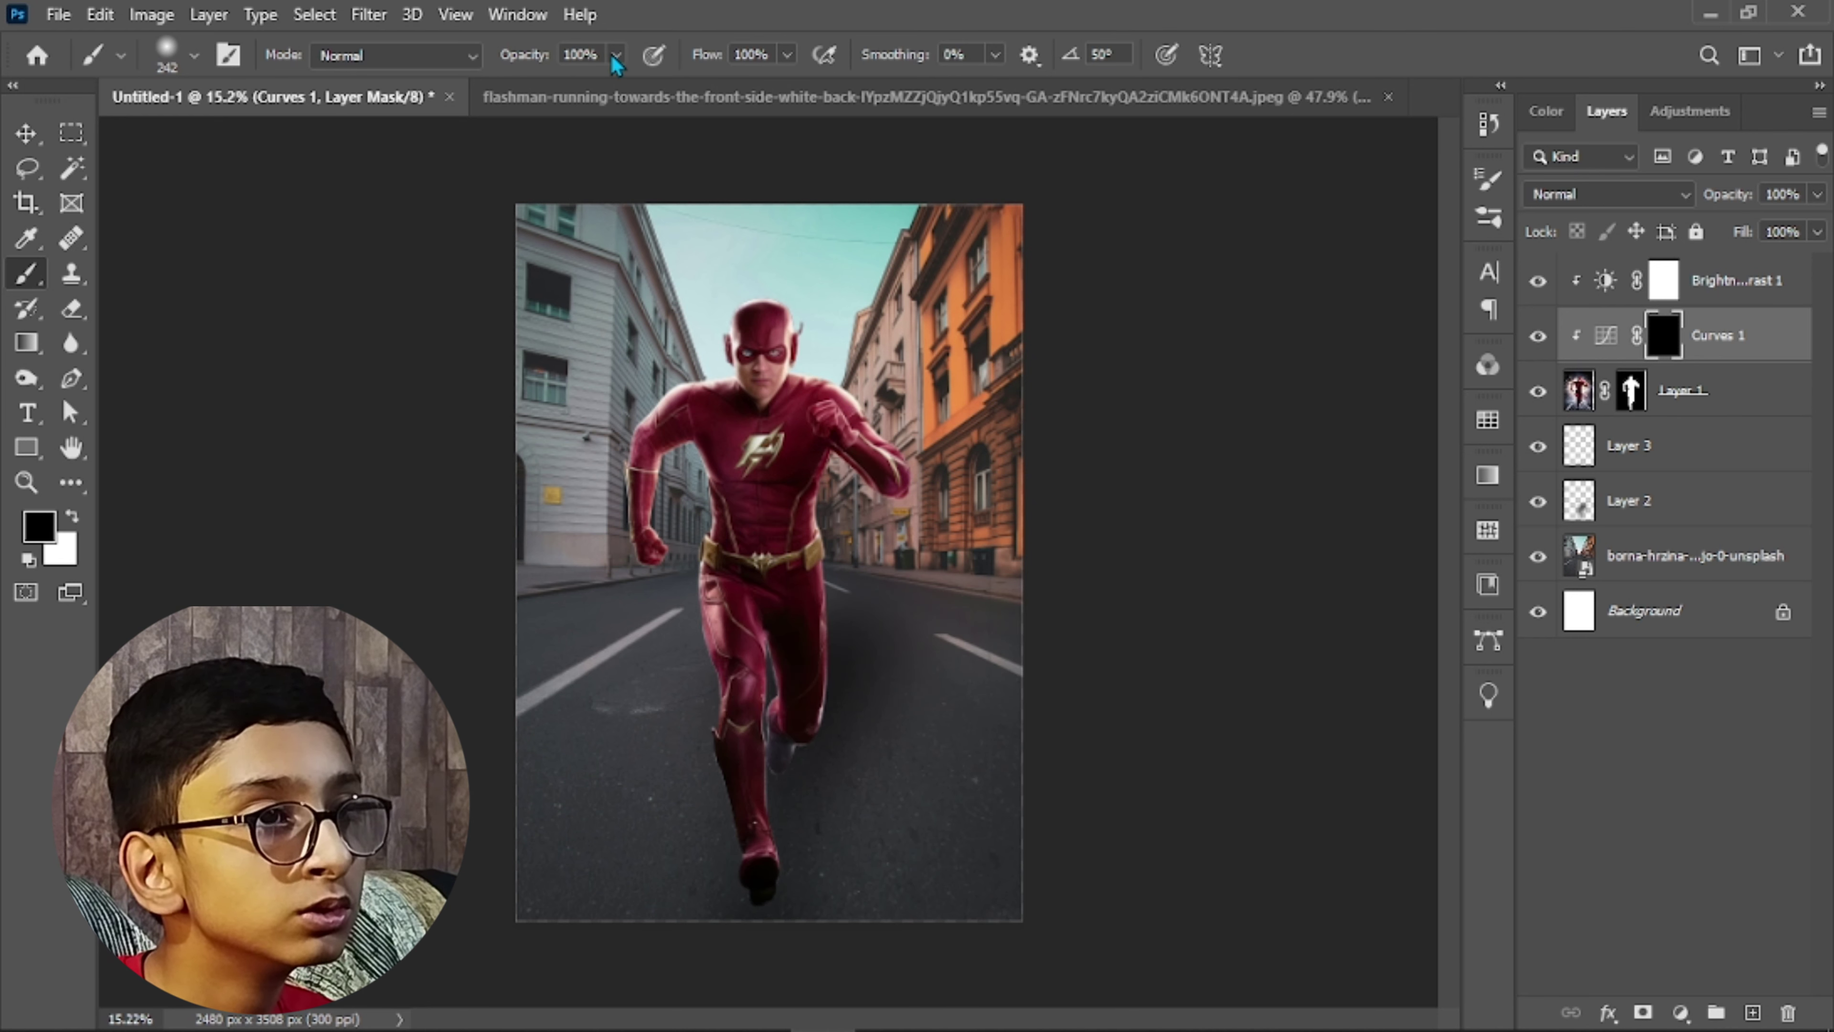
{"action": "left_click", "coordinate": [605, 53]}
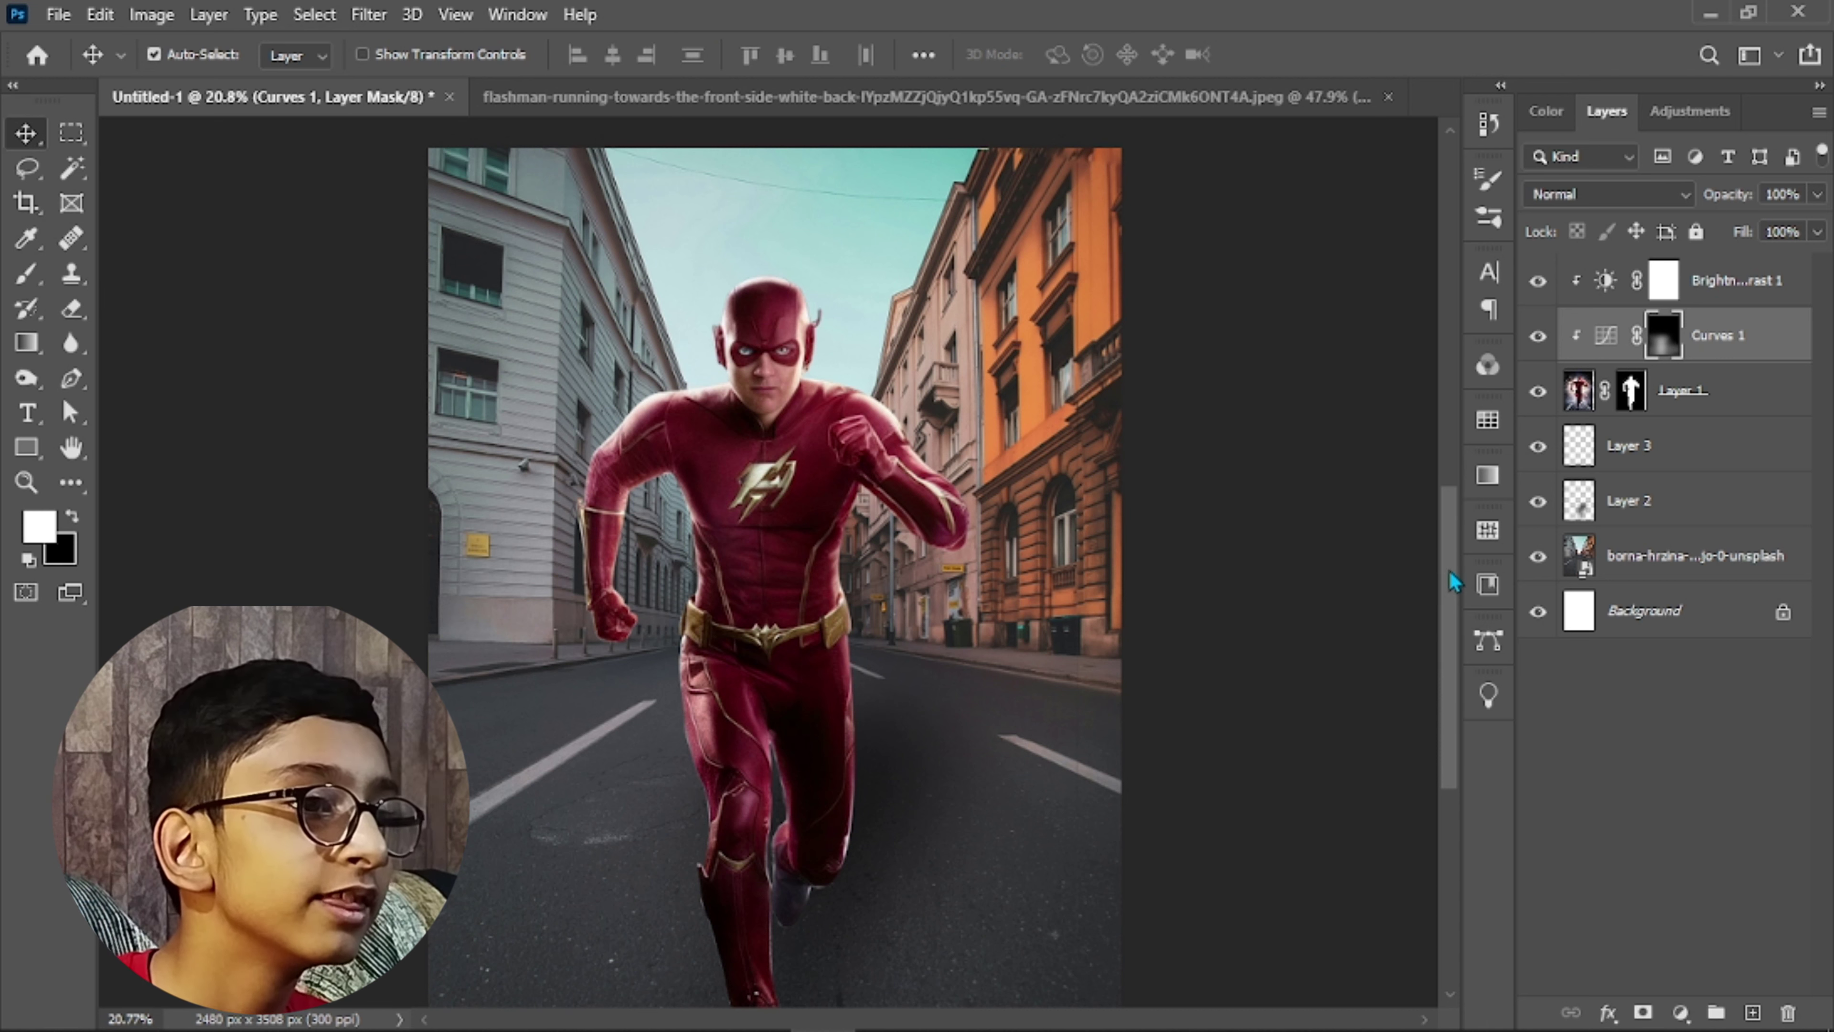
{"action": "left_click", "coordinate": [1538, 611]}
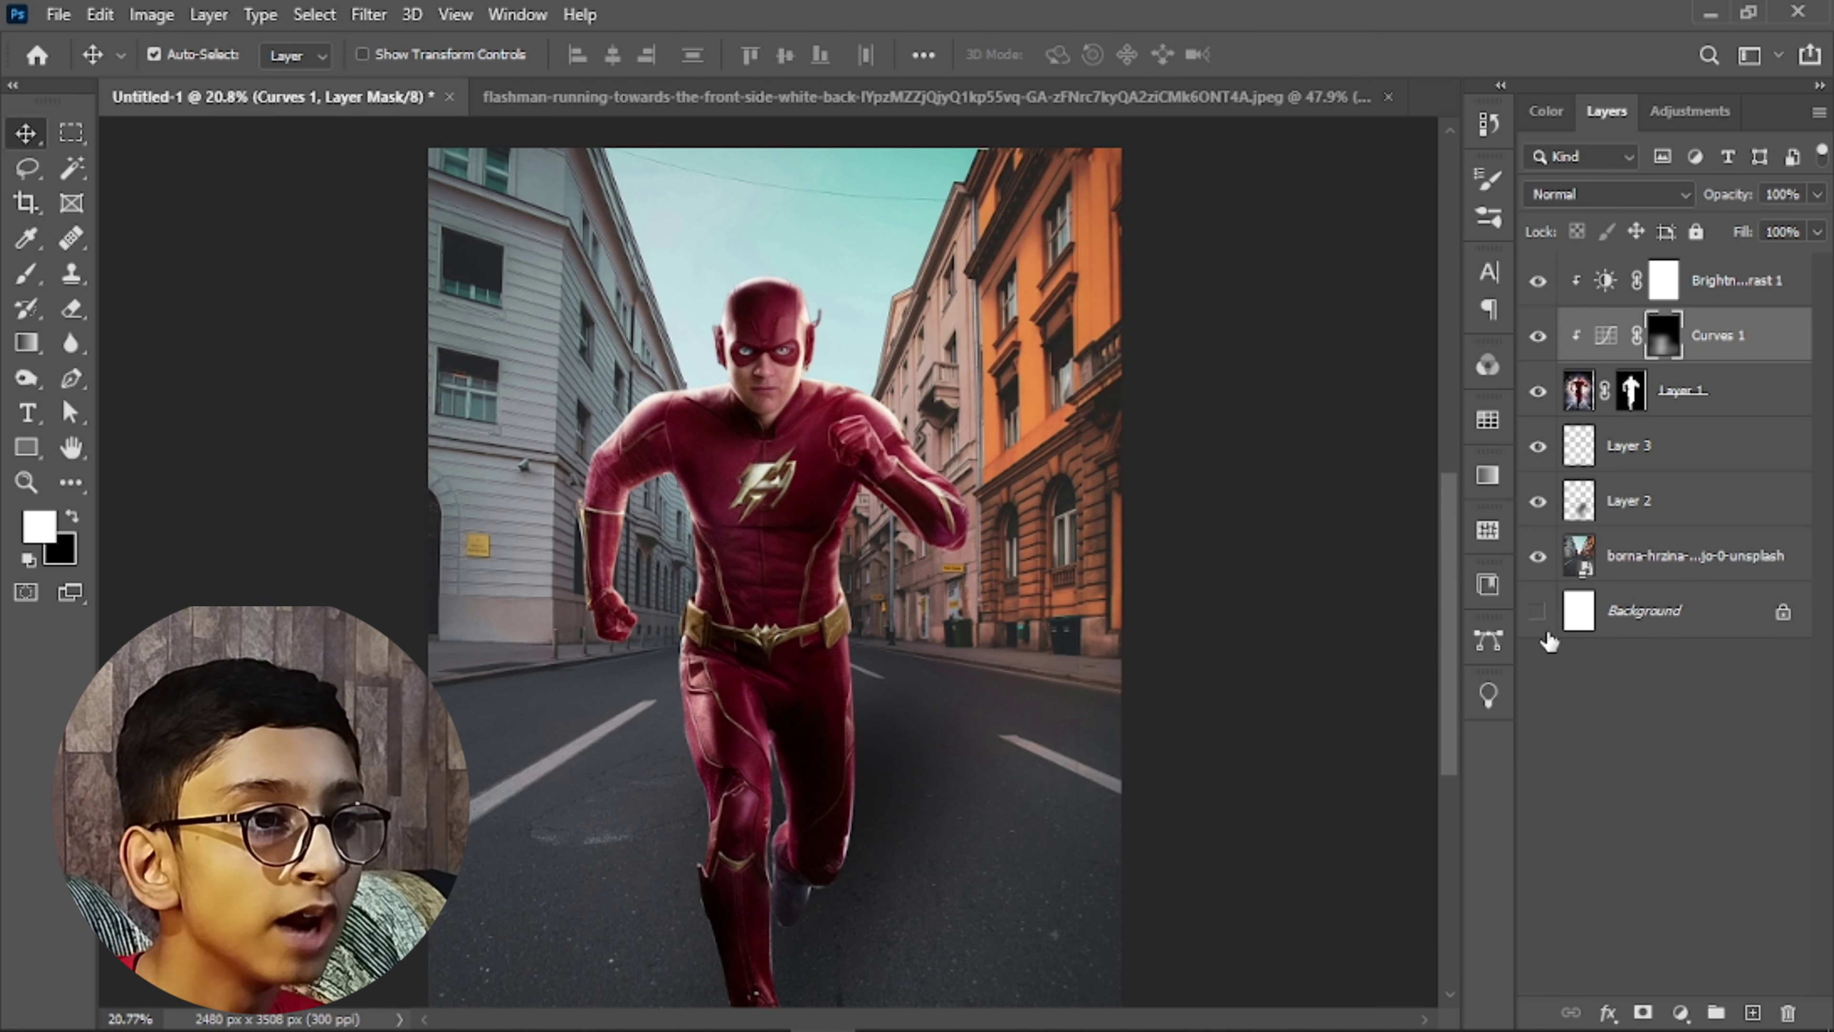
{"action": "left_click", "coordinate": [1541, 697]}
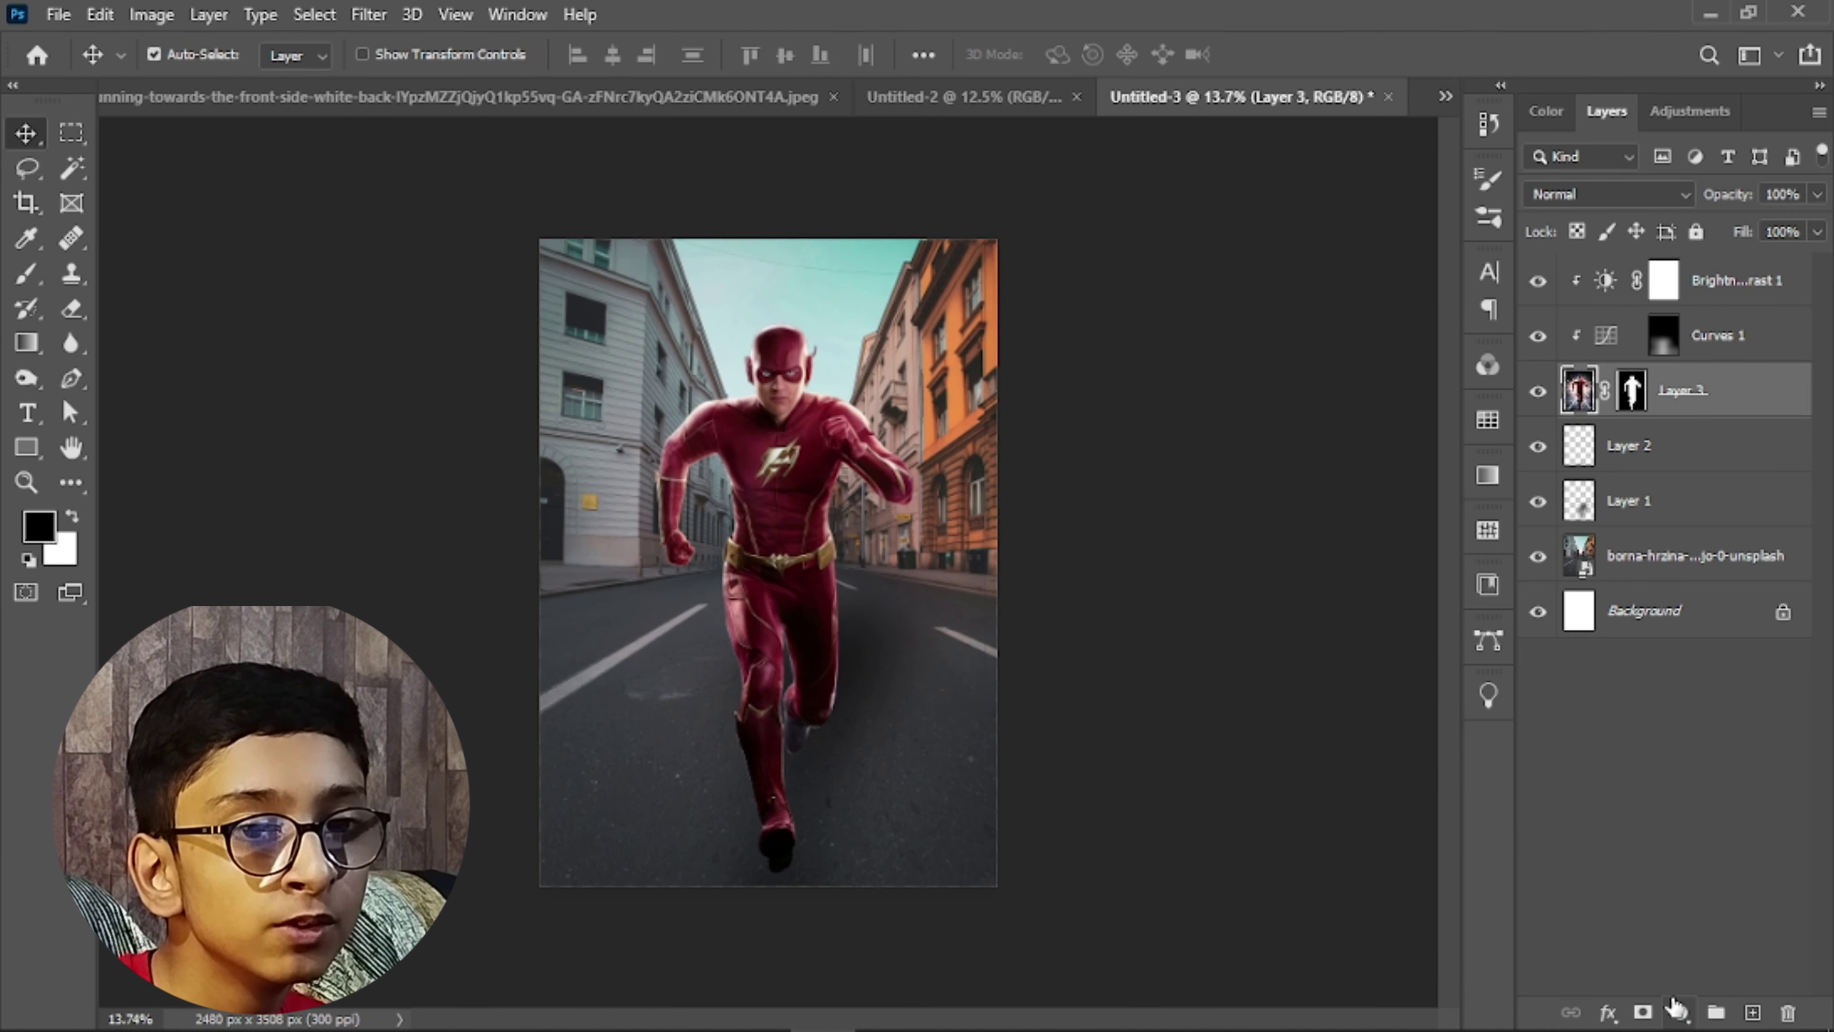
Add a Curves 2 adjustment clipped to Layer 3 with the white point raised to brighten the Flash
{"action": "left_click", "coordinate": [1676, 1007]}
{"action": "left_click", "coordinate": [1690, 655]}
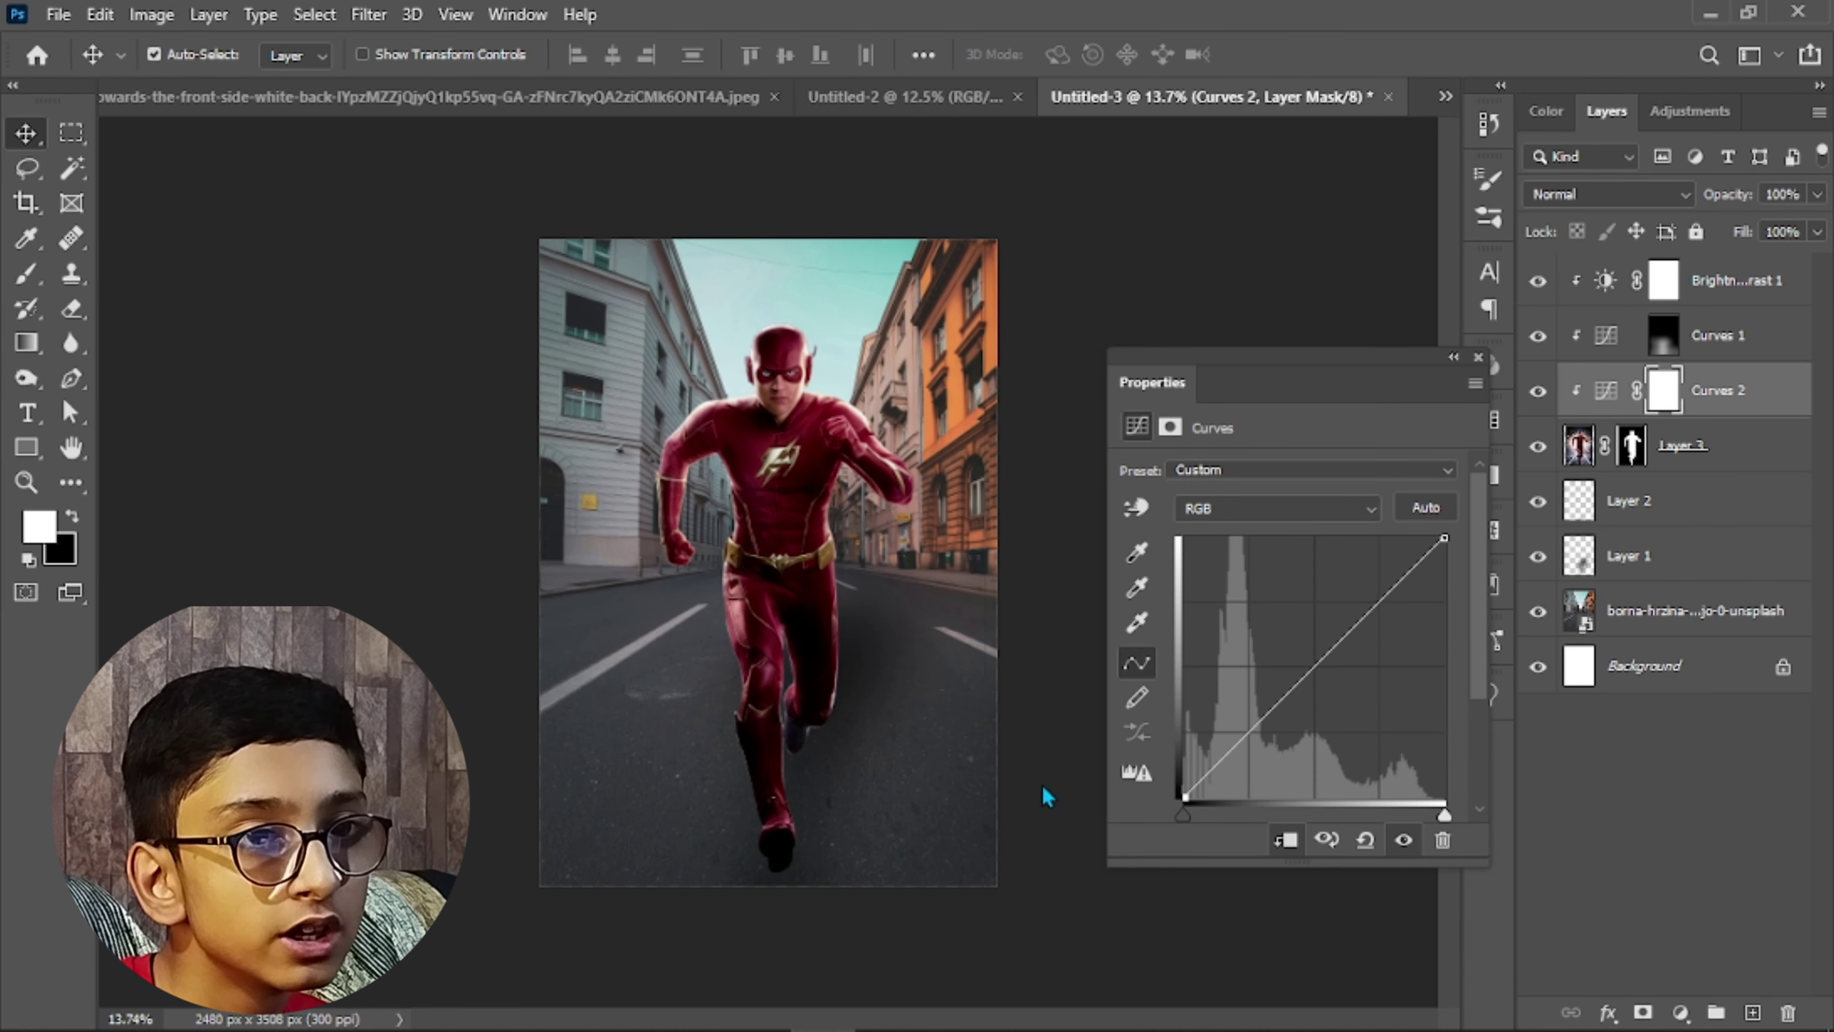
{"action": "left_click_drag", "start_coordinate": [1432, 538], "coordinate": [1401, 544]}
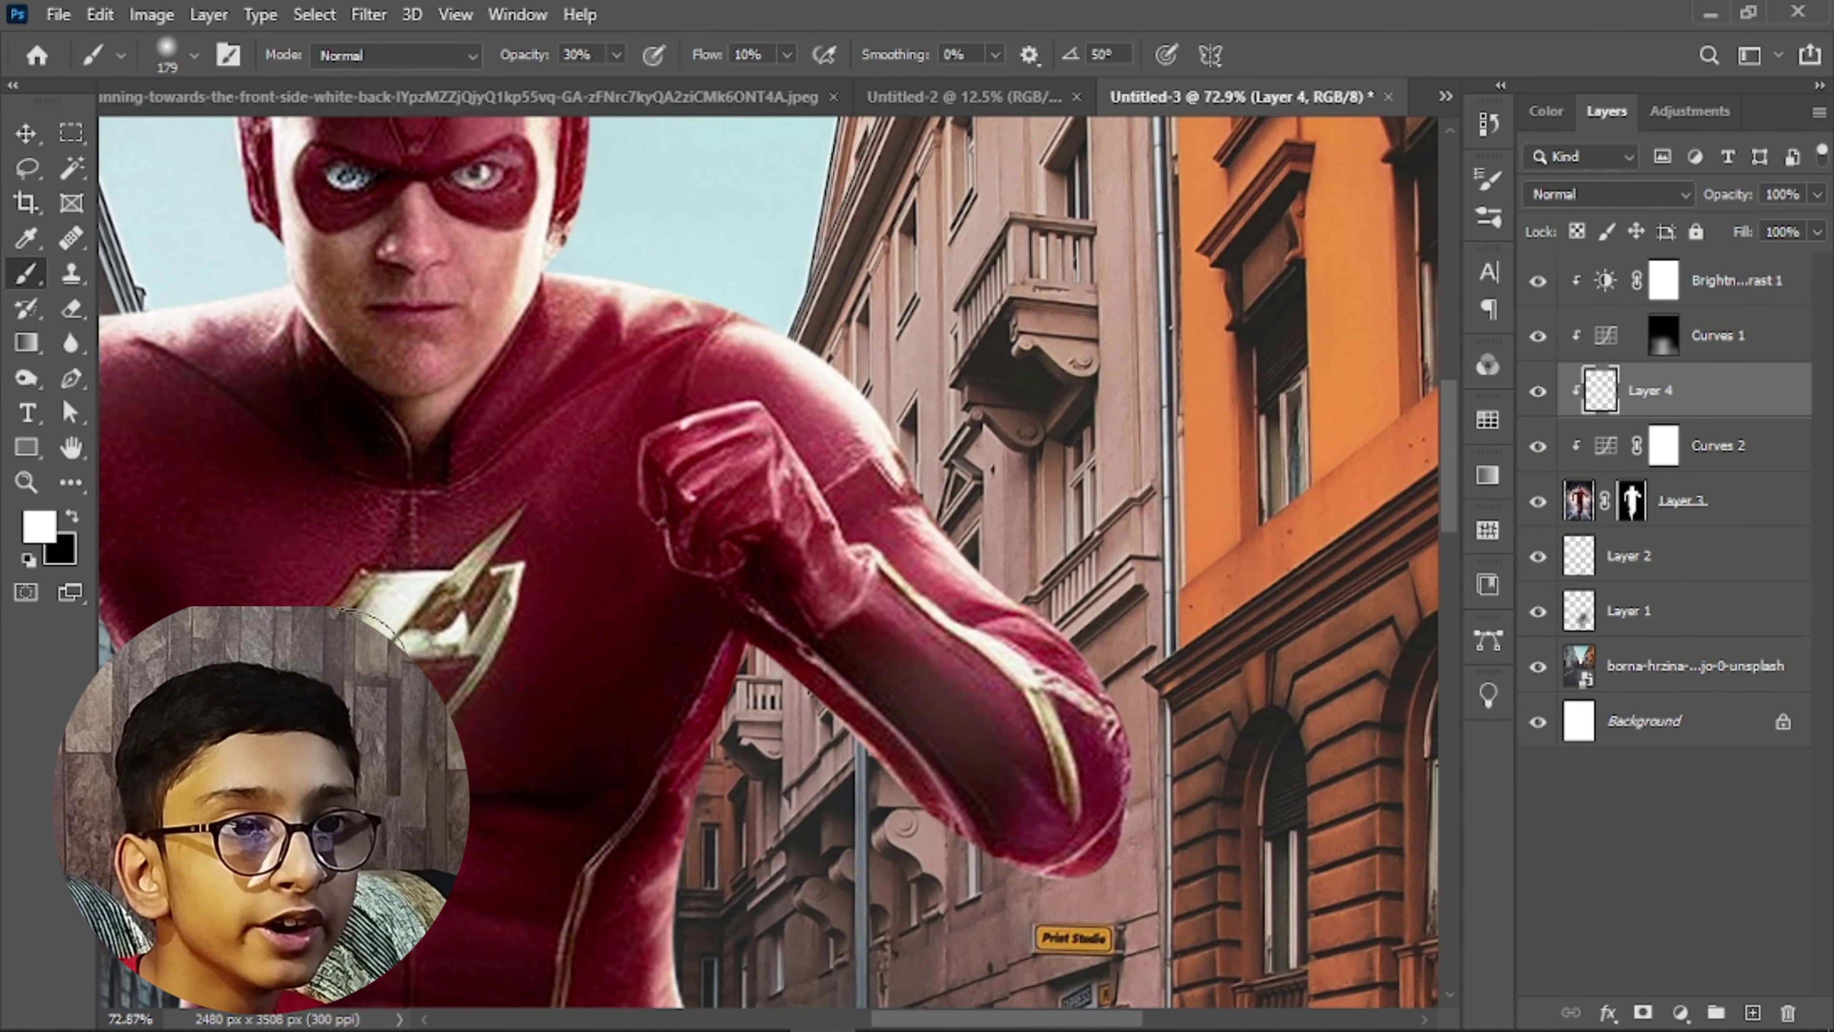
Fade the painted white highlights on Layer 4 to 30% opacity
{"action": "left_click_drag", "start_coordinate": [192, 626], "coordinate": [278, 485]}
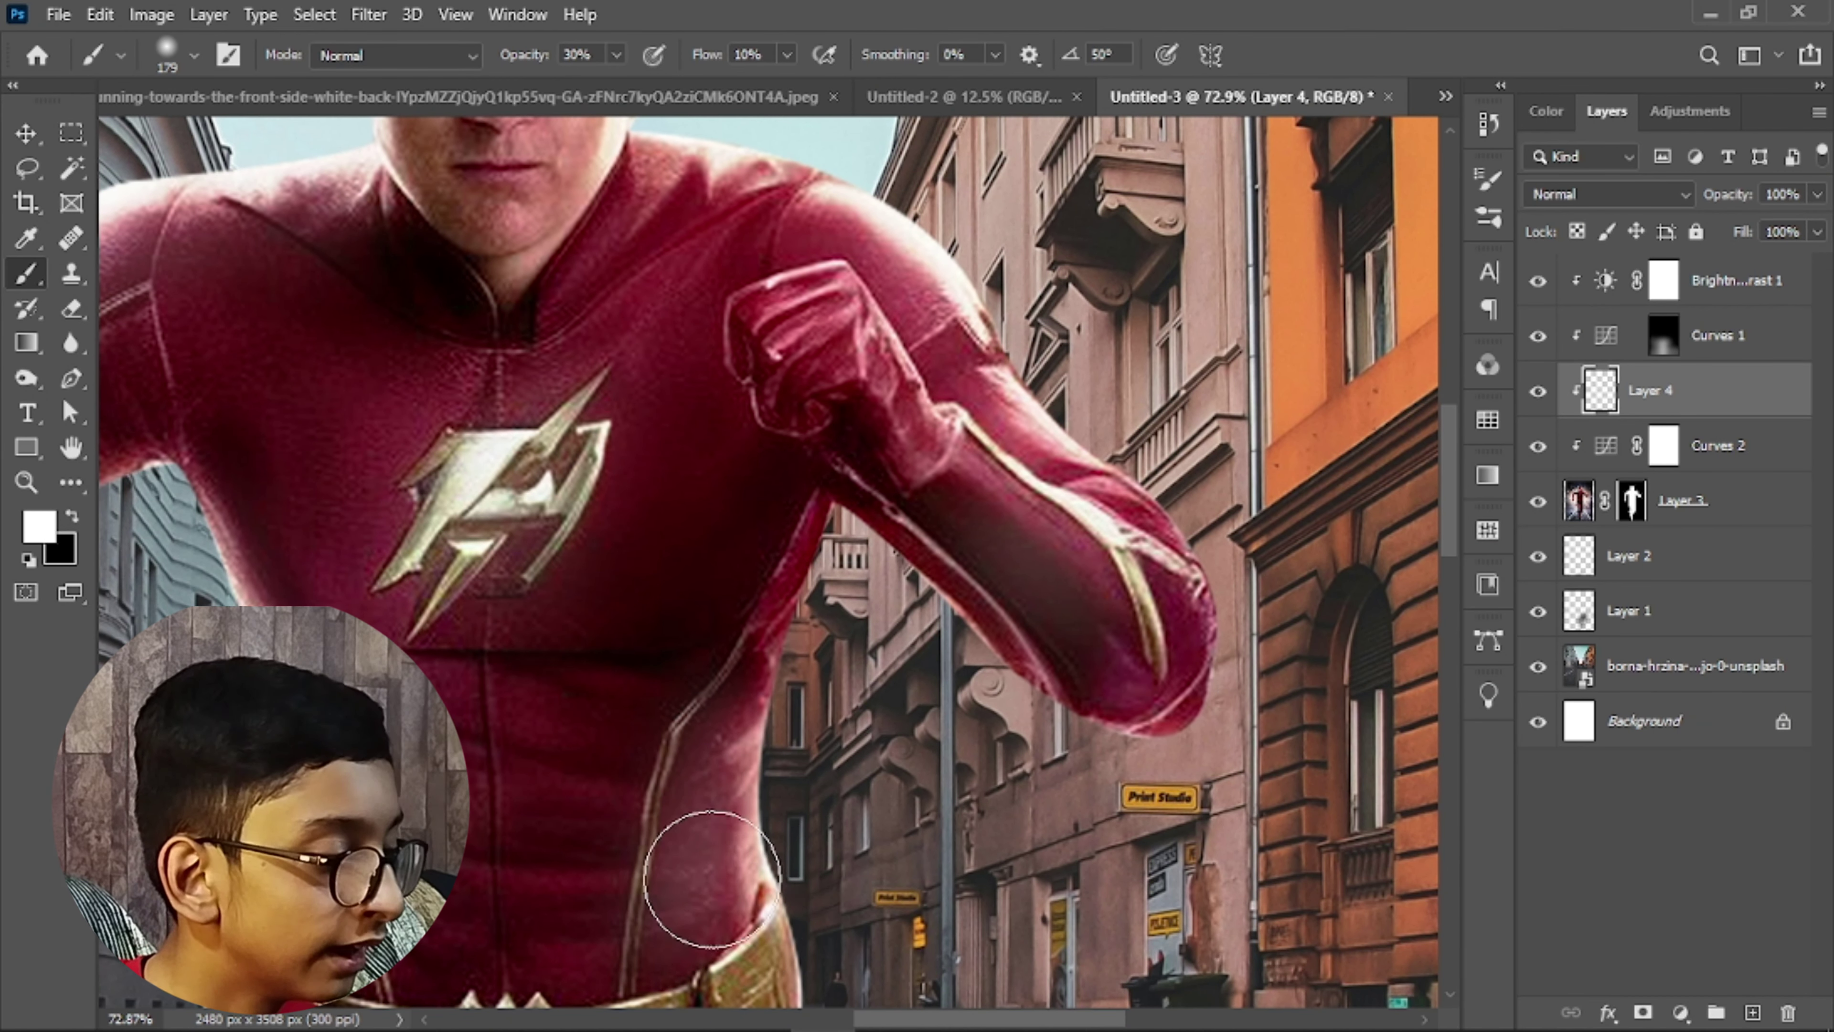
{"action": "scroll", "coordinate": [622, 726], "scroll_direction": "down", "scroll_amount": 5}
{"action": "scroll", "coordinate": [622, 726], "scroll_direction": "down", "scroll_amount": 3}
{"action": "left_click_drag", "start_coordinate": [1722, 198], "coordinate": [1730, 201]}
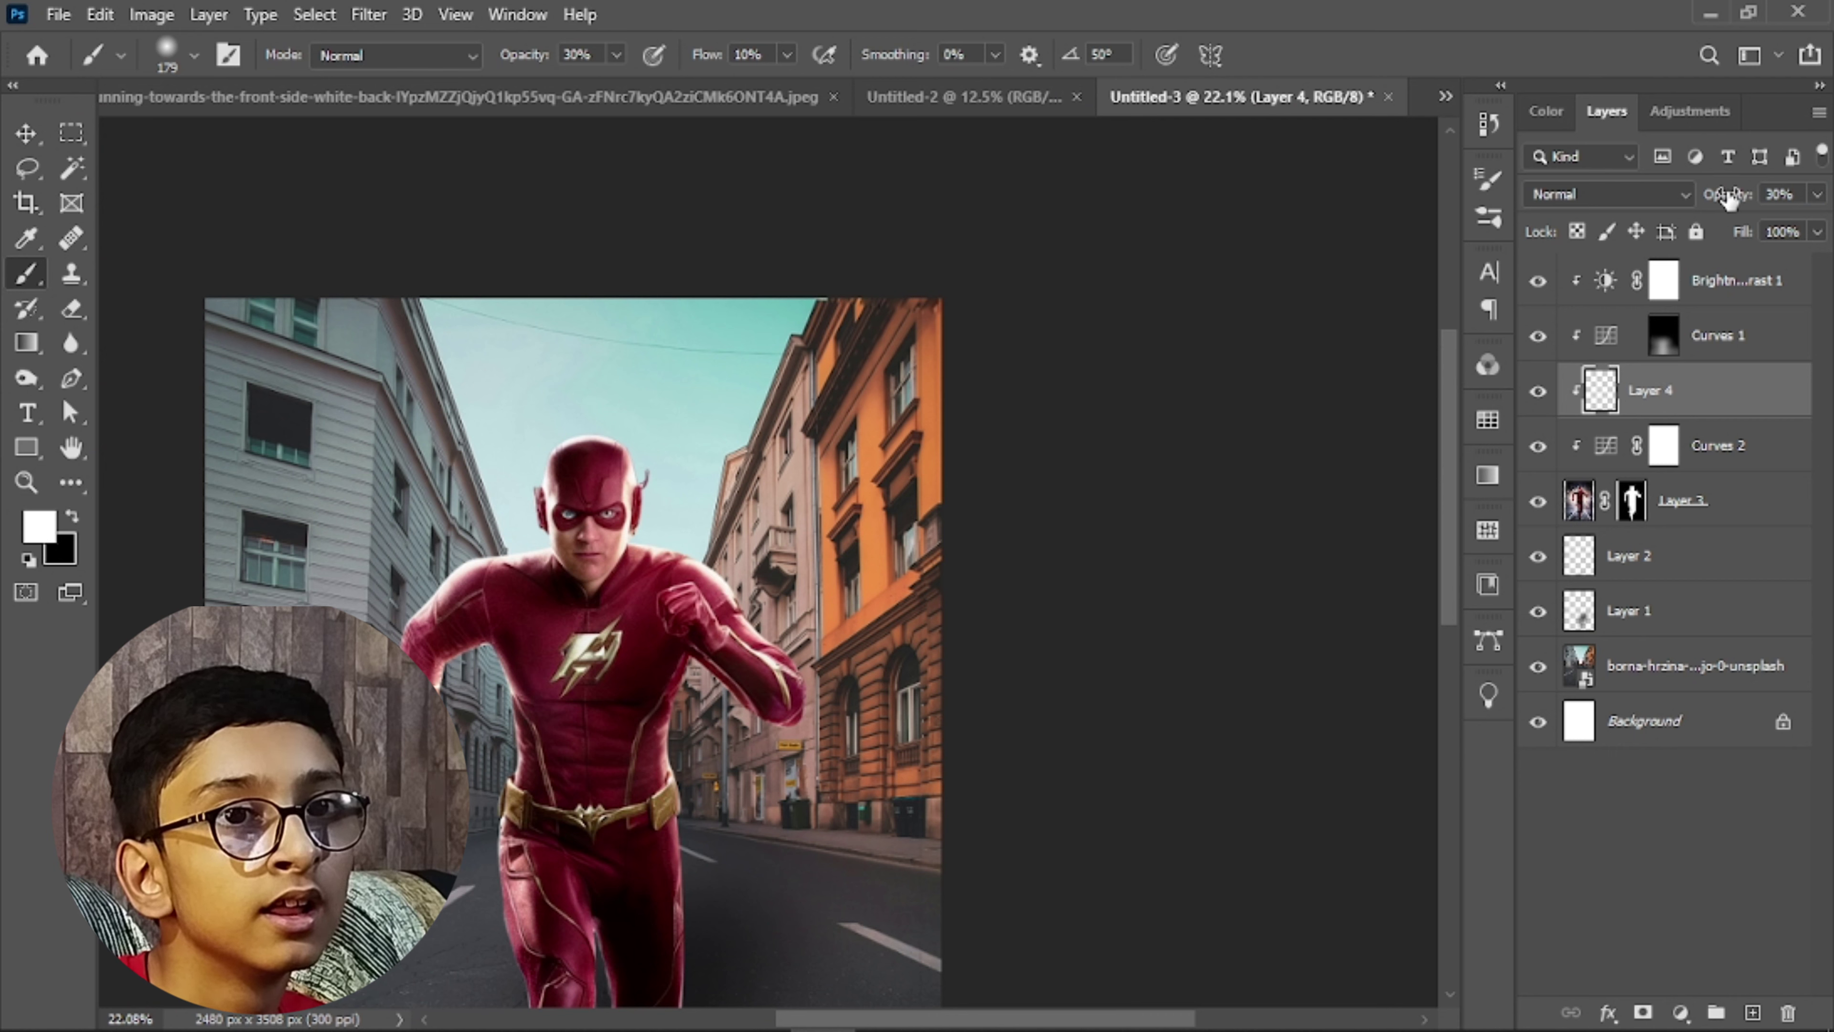
Add Curves 3 with the white point dragged far left, hidden behind an inverted black mask
{"action": "left_click", "coordinate": [1681, 1012]}
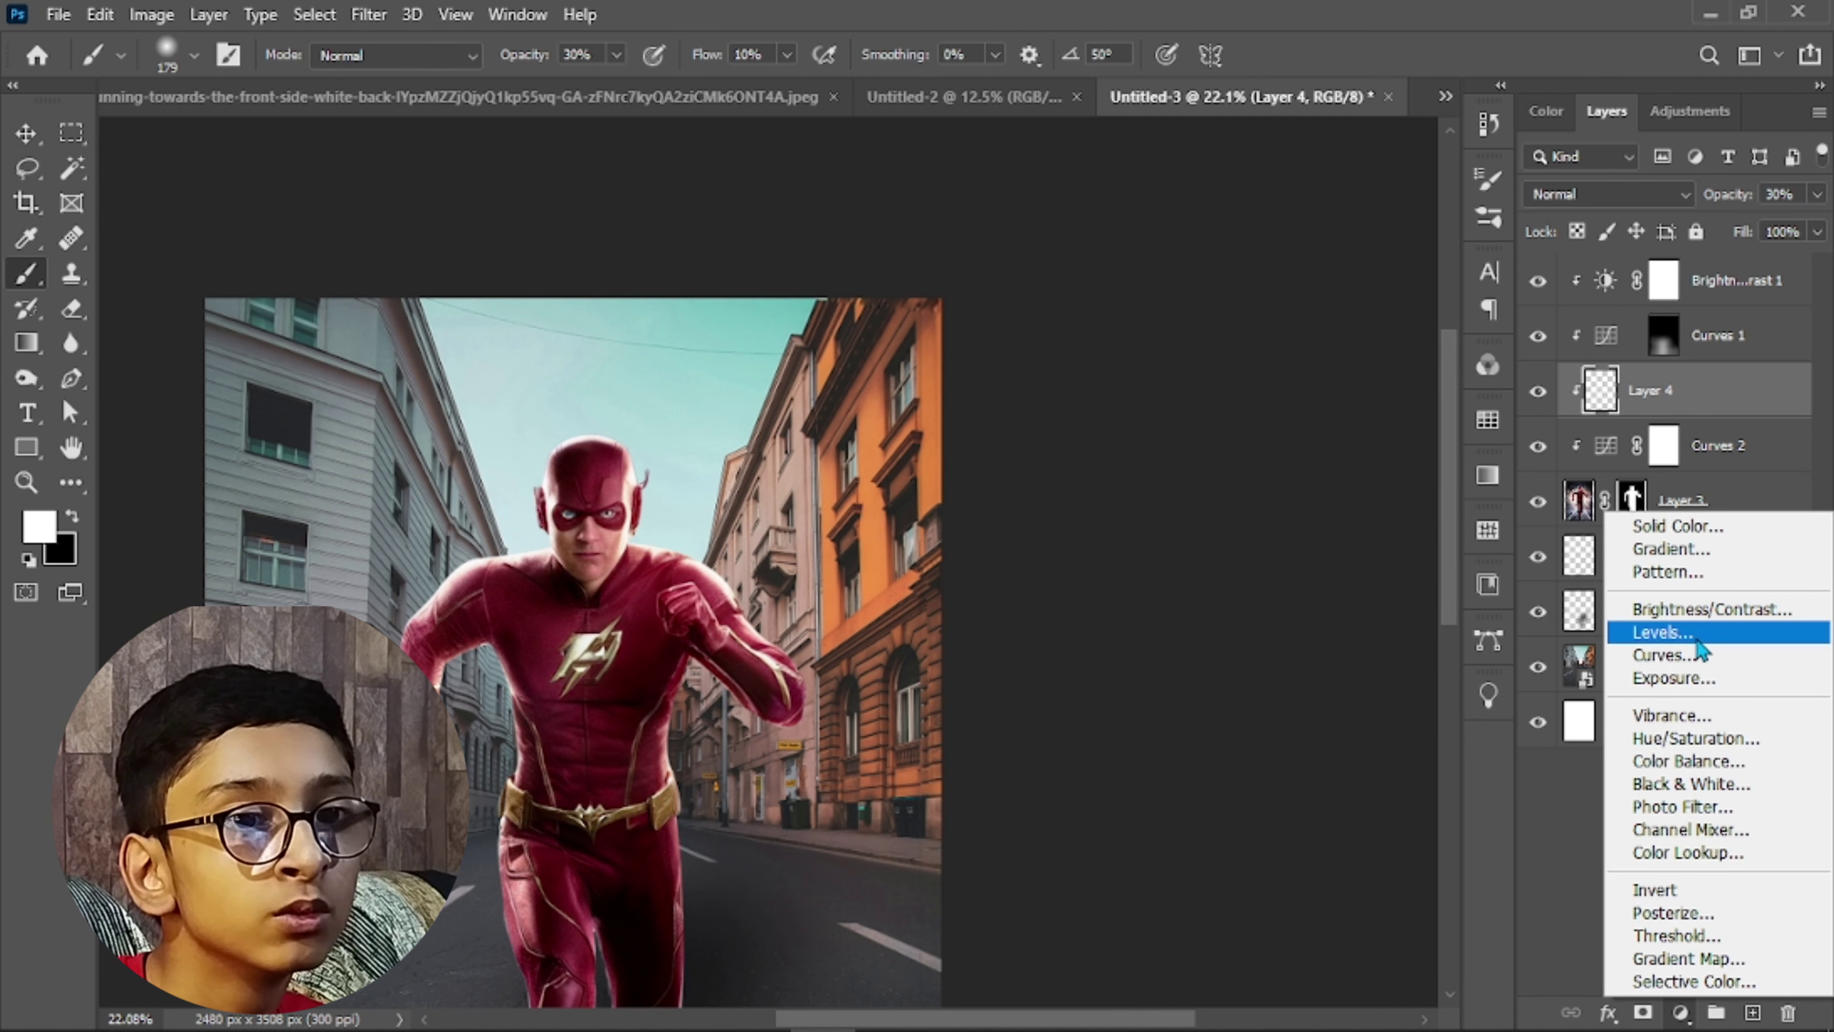
{"action": "left_click", "coordinate": [1698, 655]}
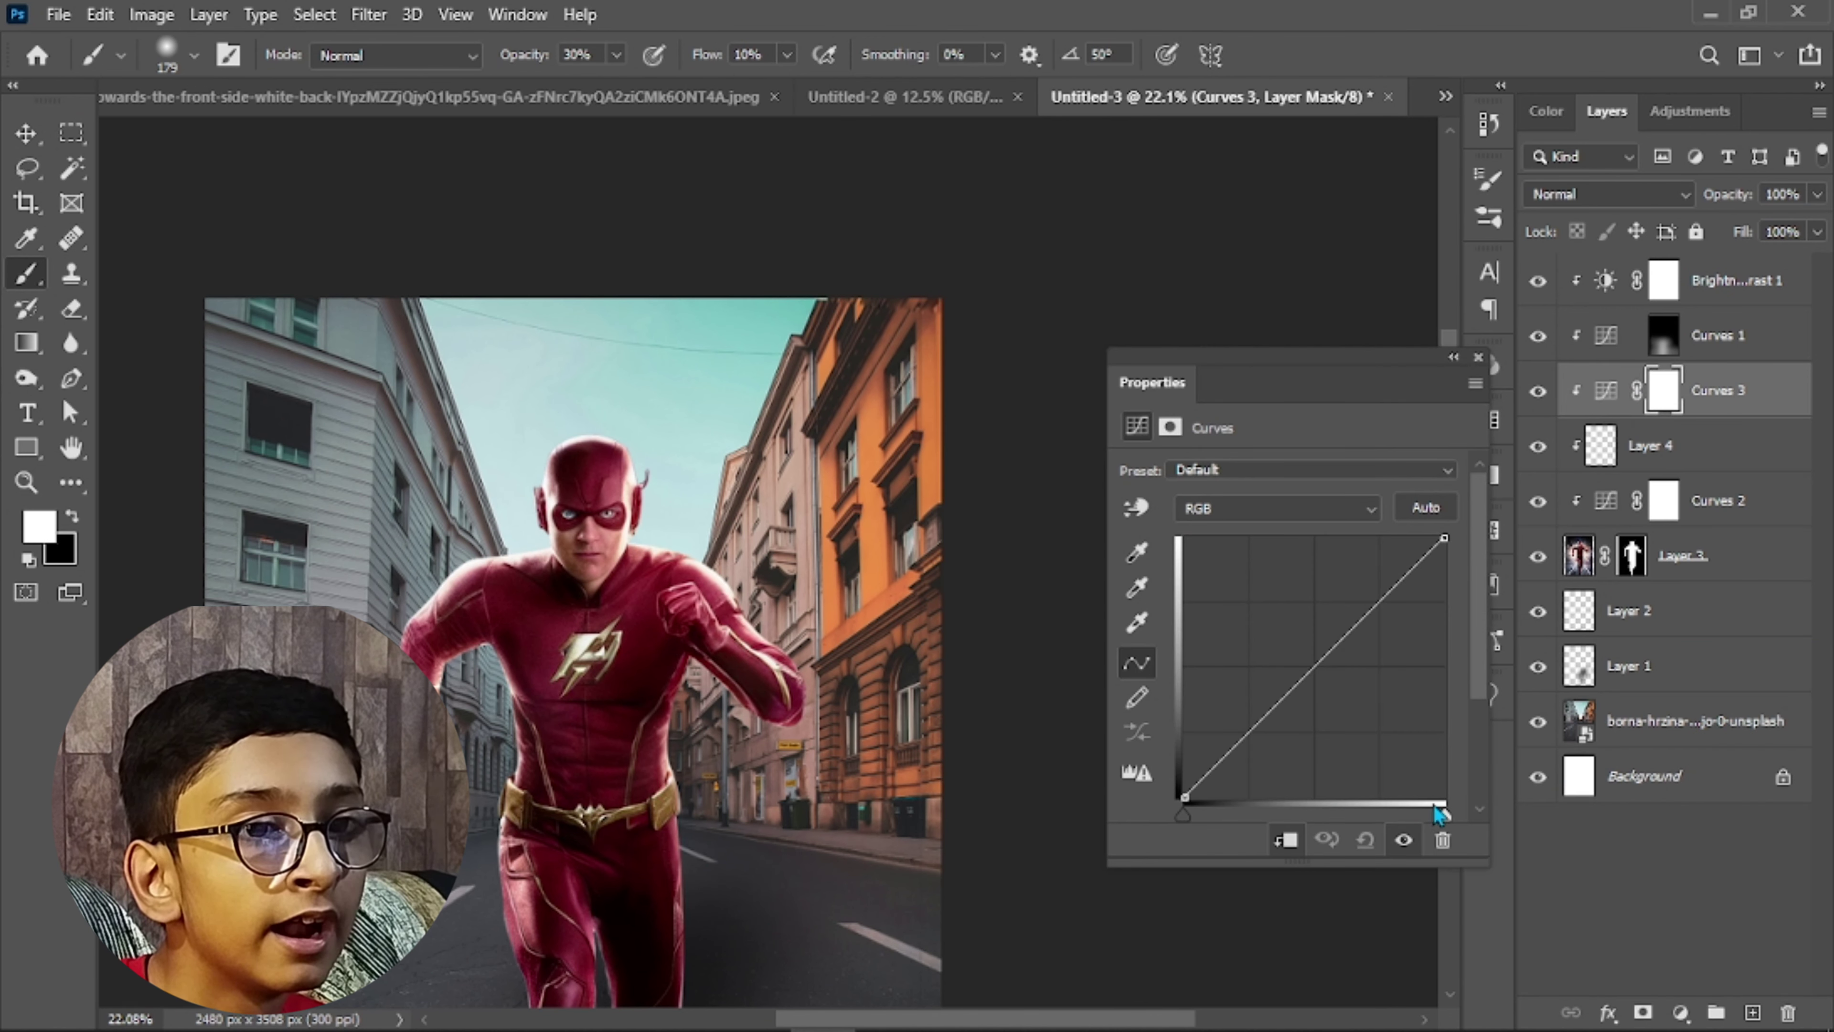
{"action": "left_click_drag", "start_coordinate": [1446, 814], "coordinate": [1275, 814]}
{"action": "left_click", "coordinate": [1478, 358]}
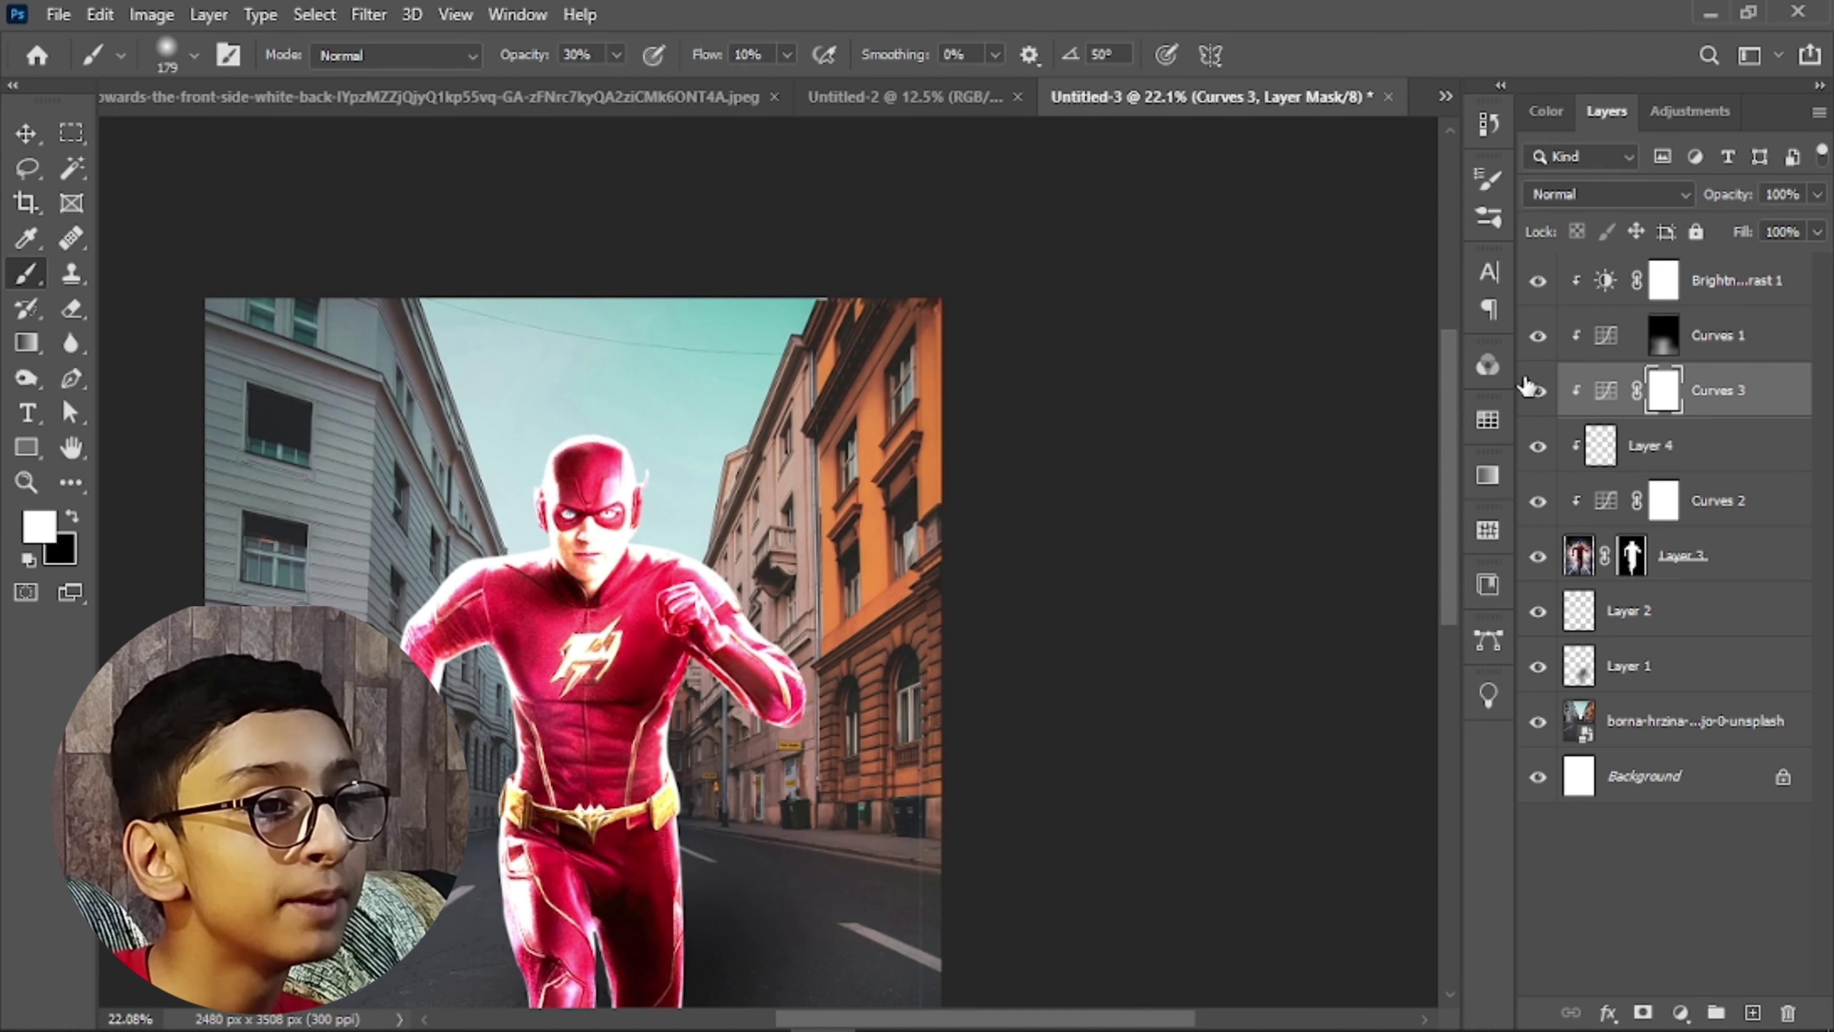
{"action": "key", "text": "ctrl+i"}
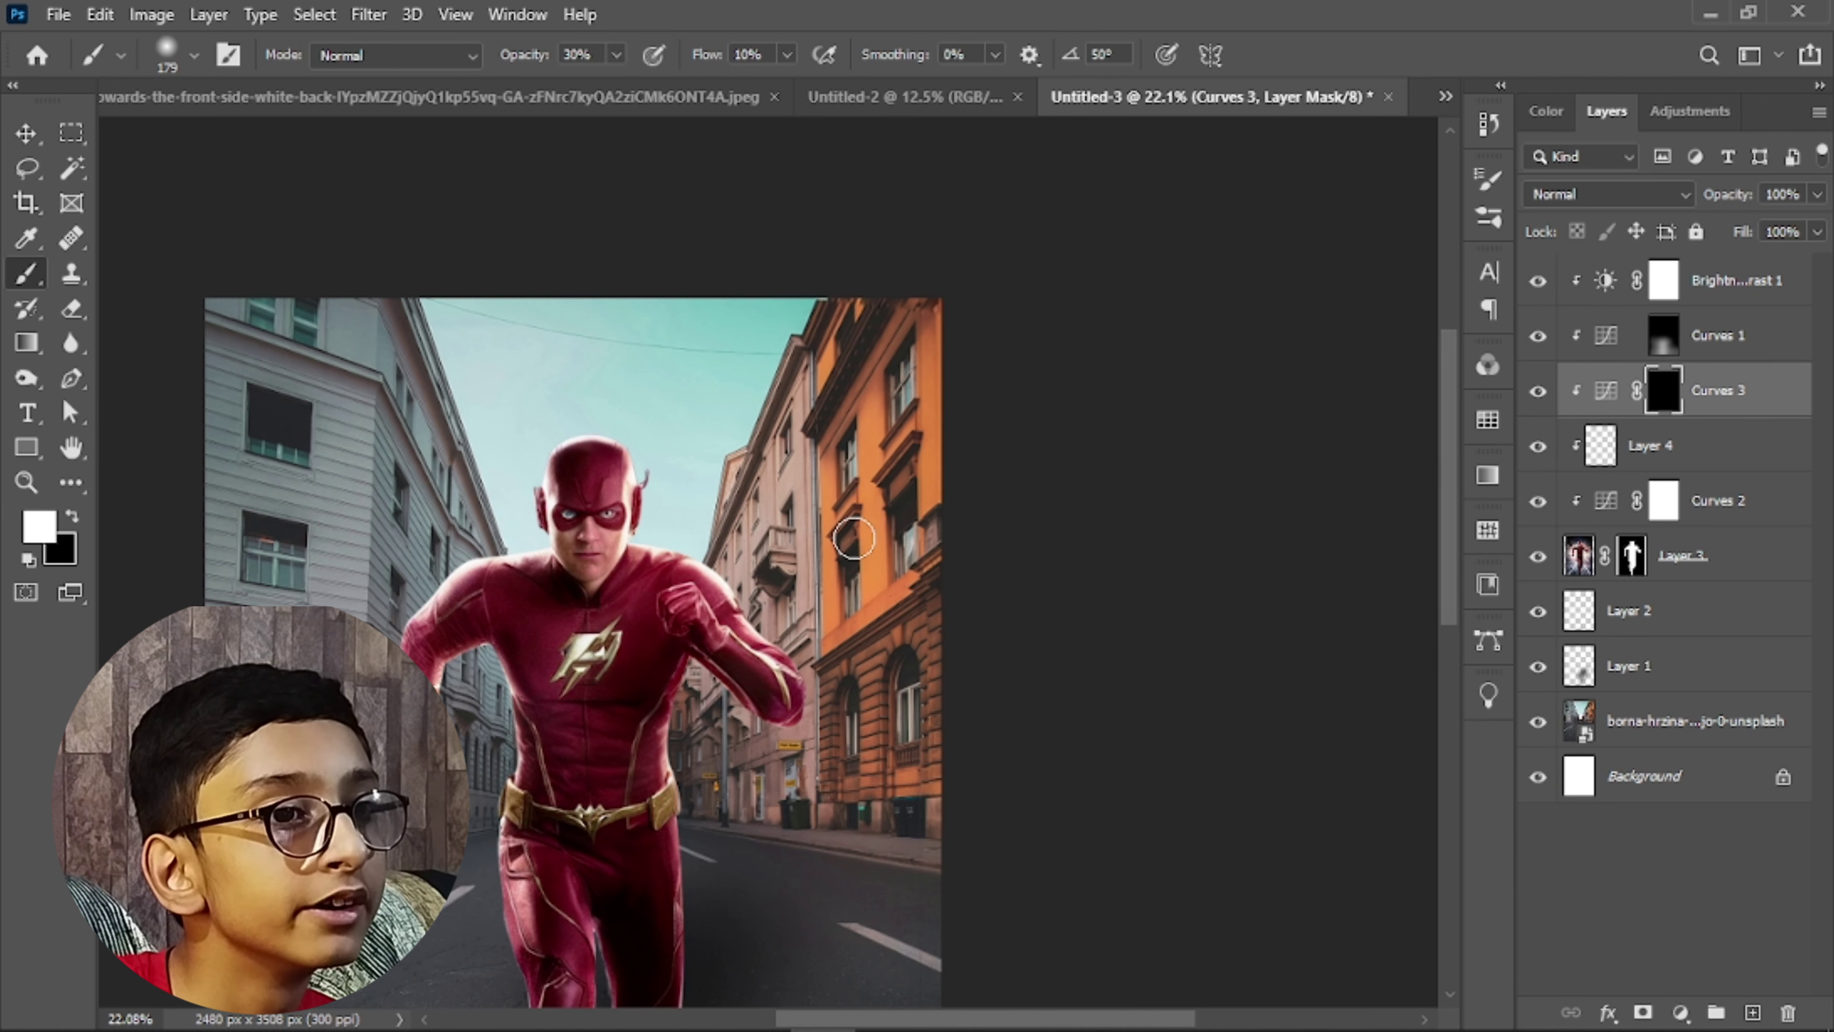
Size the soft brush to about 612 px over the Flash's shoulder for painting the mask
{"action": "left_click_drag", "start_coordinate": [582, 738], "coordinate": [635, 768]}
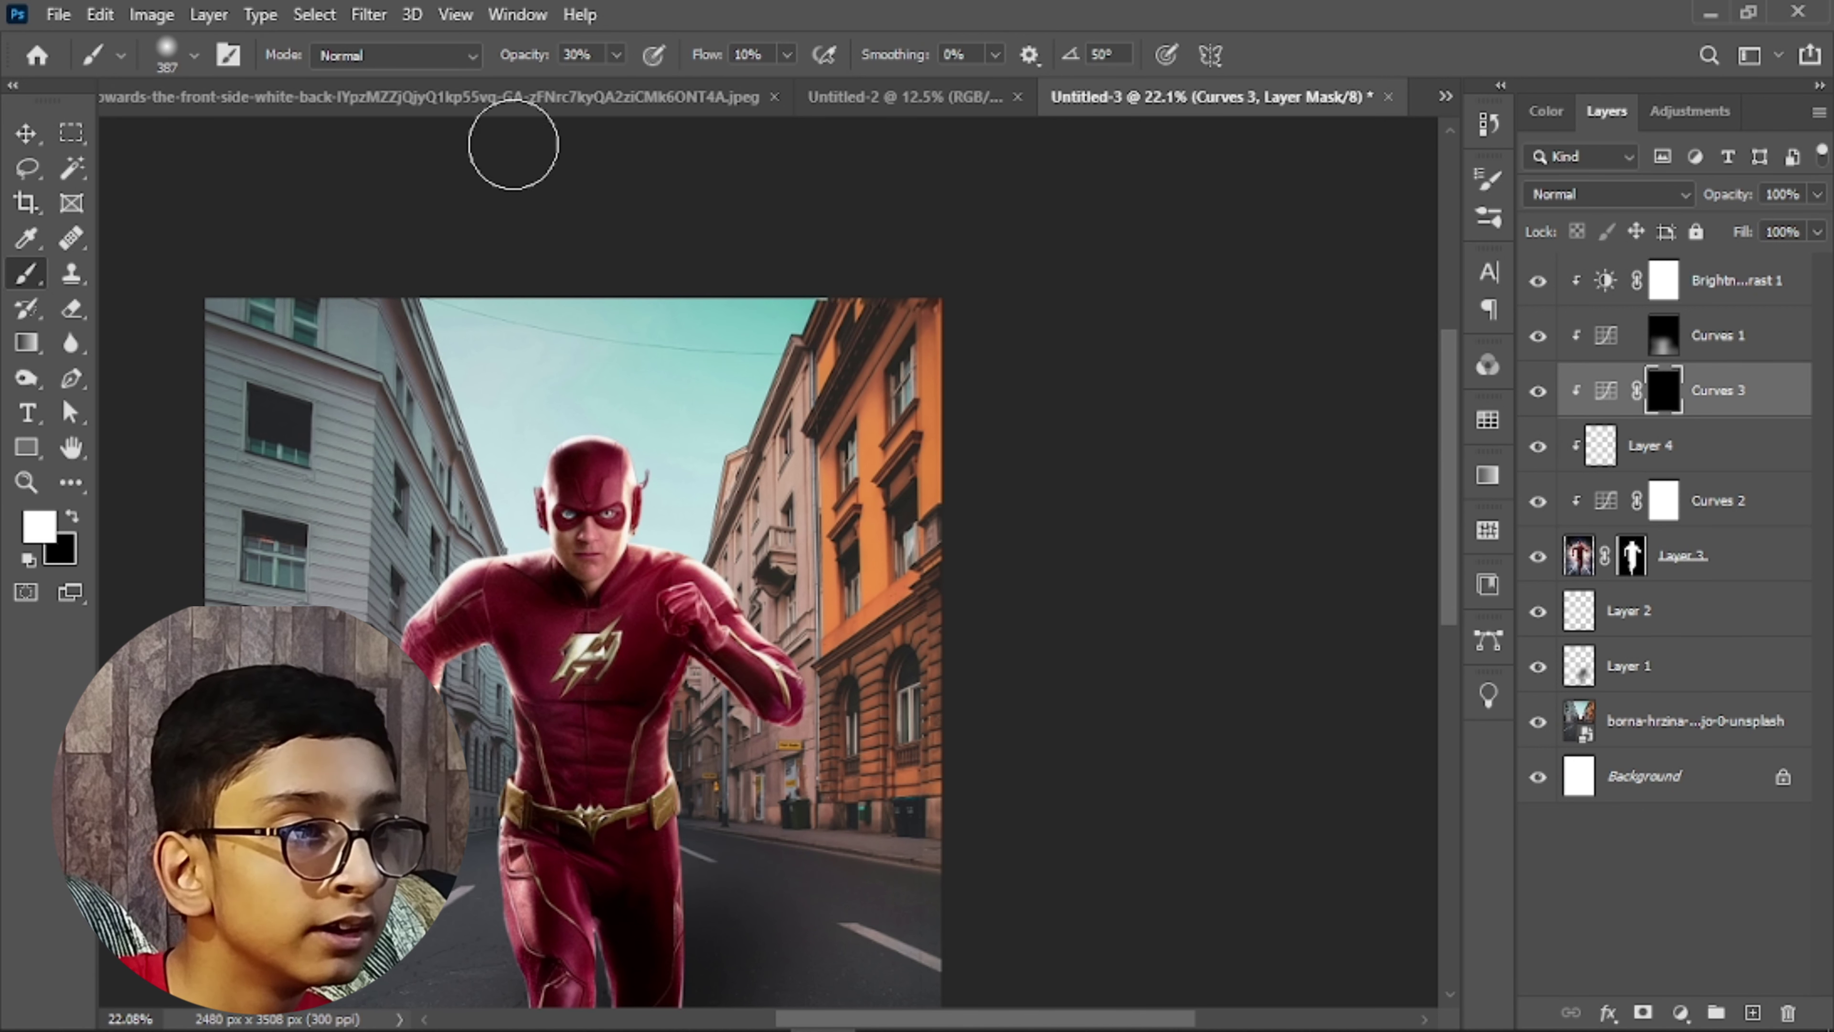
{"action": "right_click", "coordinate": [662, 368]}
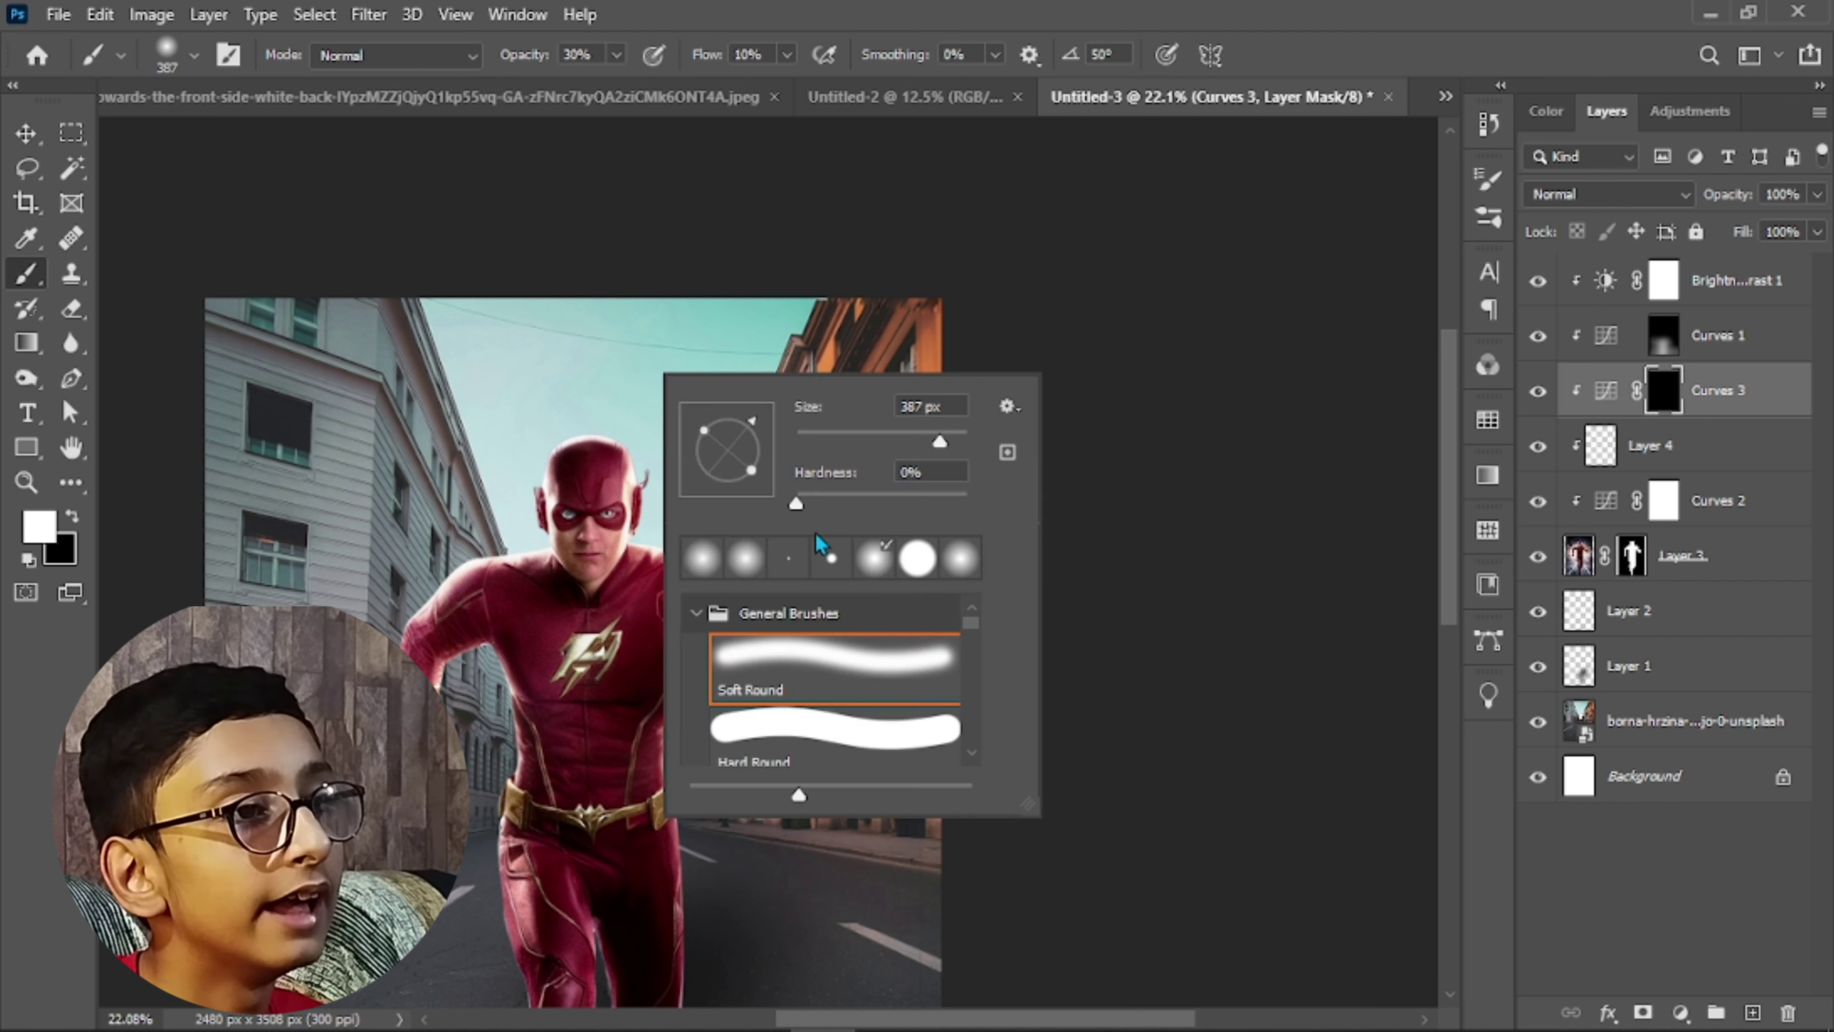
{"action": "key", "text": "Escape"}
{"action": "scroll", "coordinate": [571, 766], "scroll_direction": "up", "scroll_amount": 3}
{"action": "left_click_drag", "start_coordinate": [570, 767], "coordinate": [573, 771]}
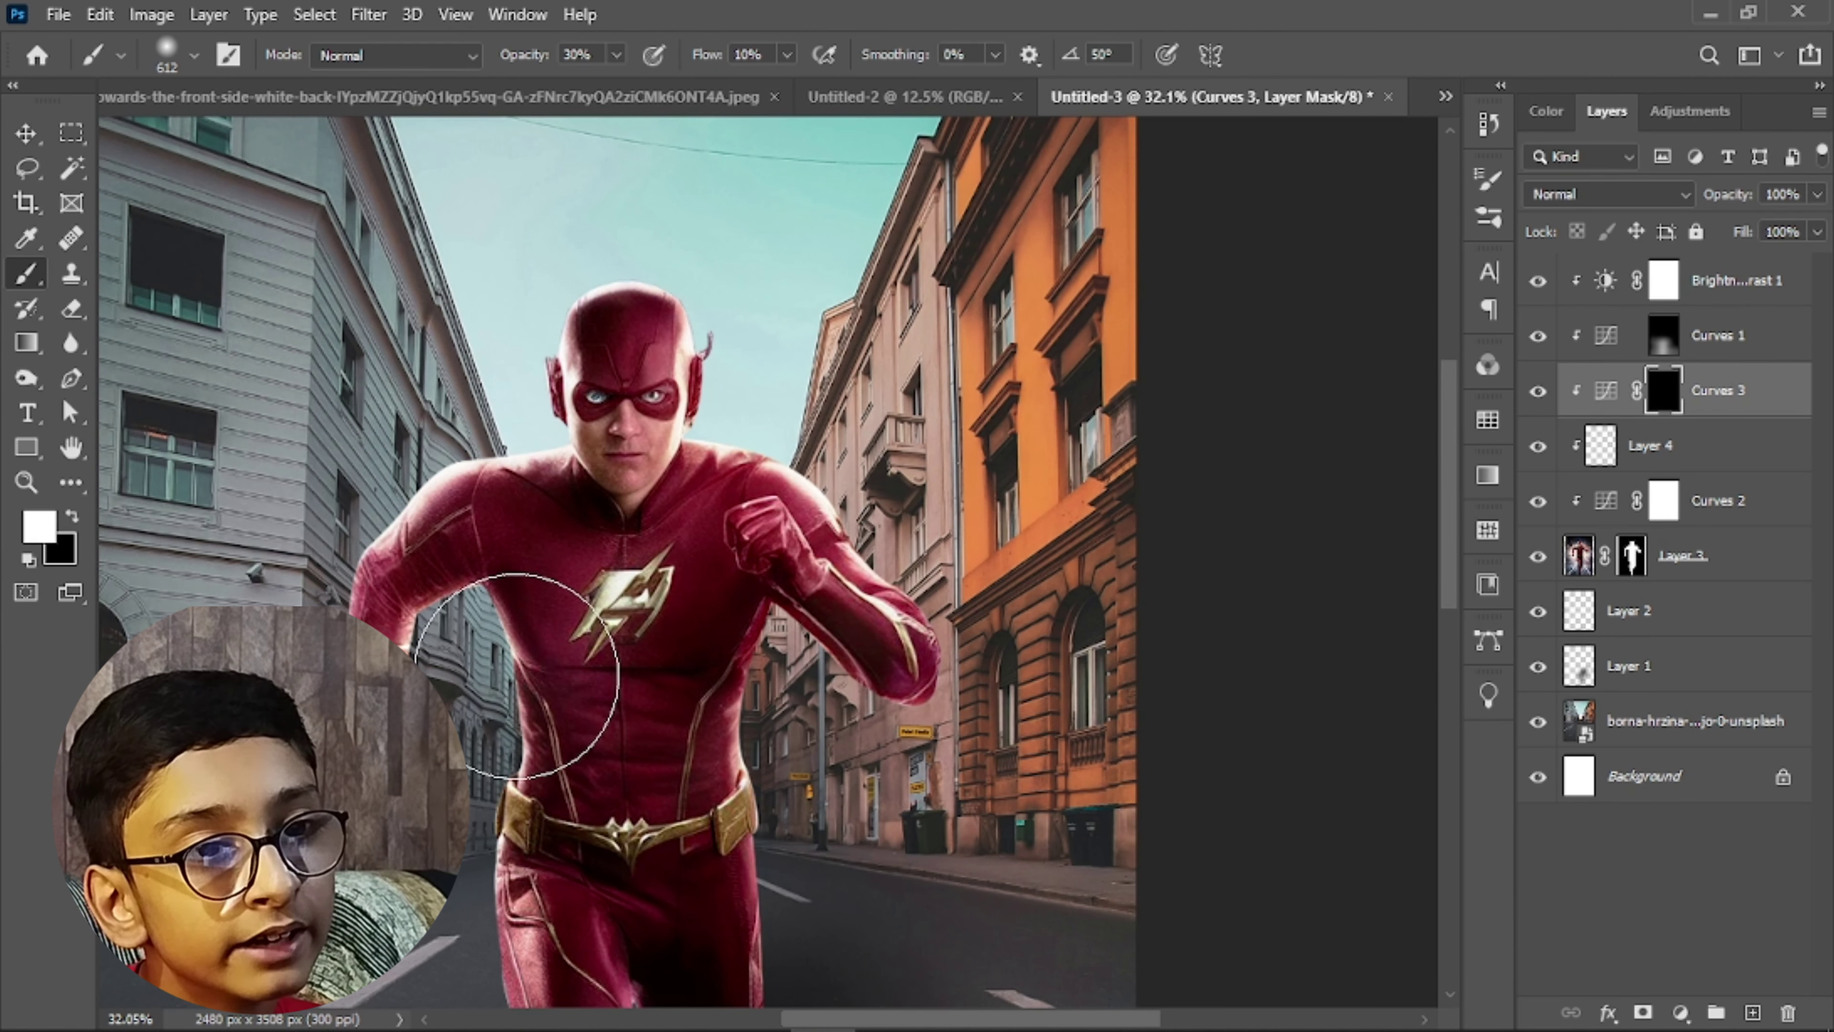
{"action": "left_click_drag", "start_coordinate": [489, 547], "coordinate": [433, 560]}
{"action": "scroll", "coordinate": [408, 531], "scroll_direction": "up", "scroll_amount": 3}
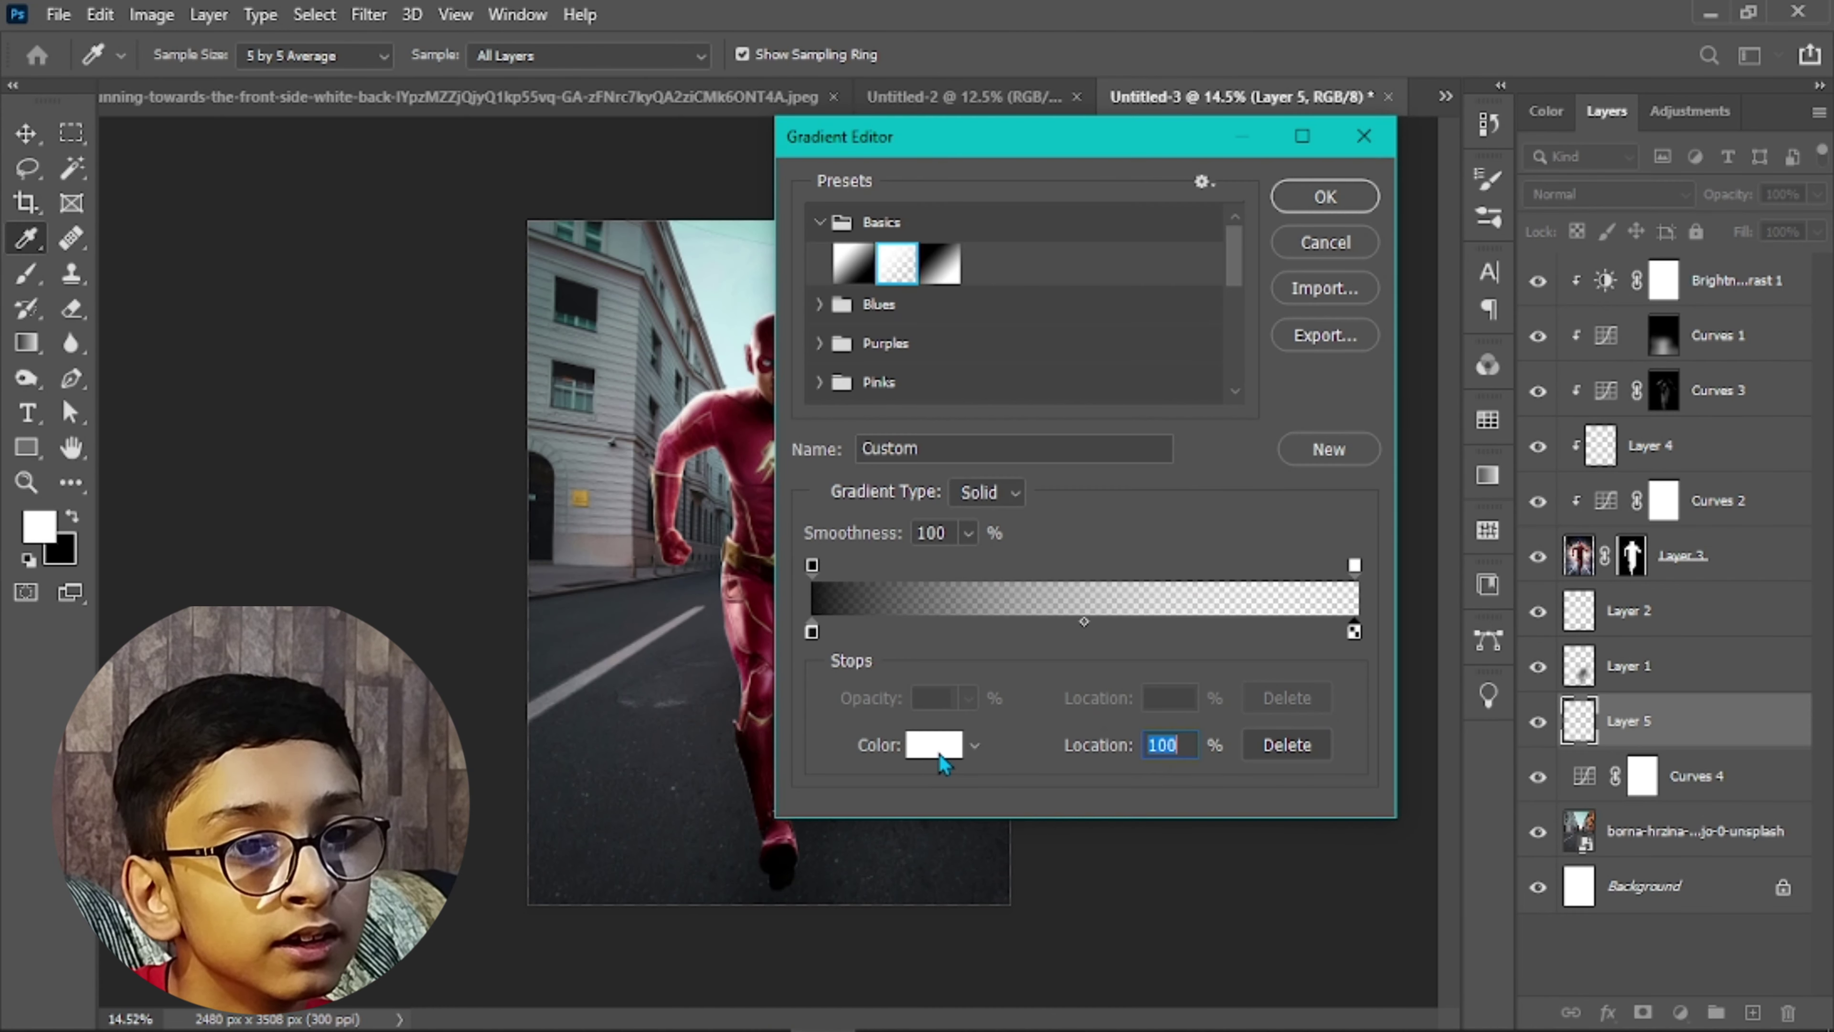
Make the gradient black-to-transparent by deleting its white end stop in the Gradient Editor
{"action": "left_click", "coordinate": [931, 755]}
{"action": "left_click", "coordinate": [1583, 550]}
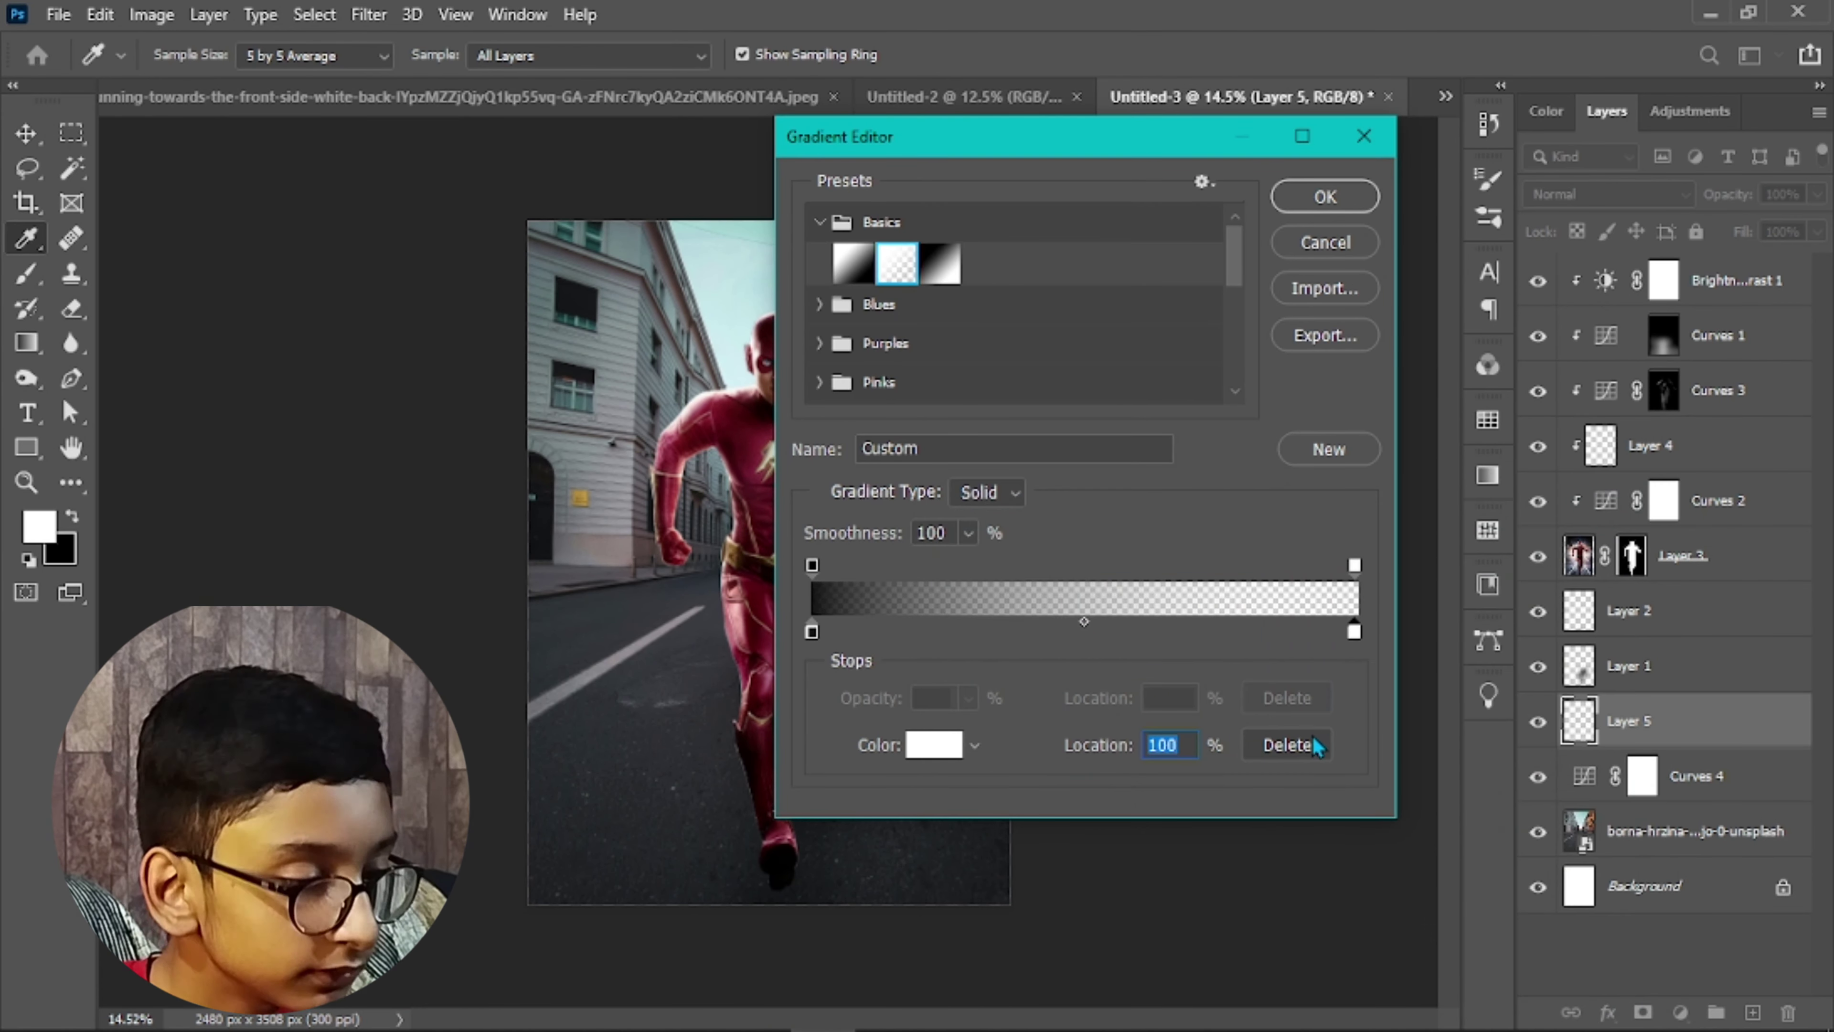
{"action": "left_click", "coordinate": [1308, 746]}
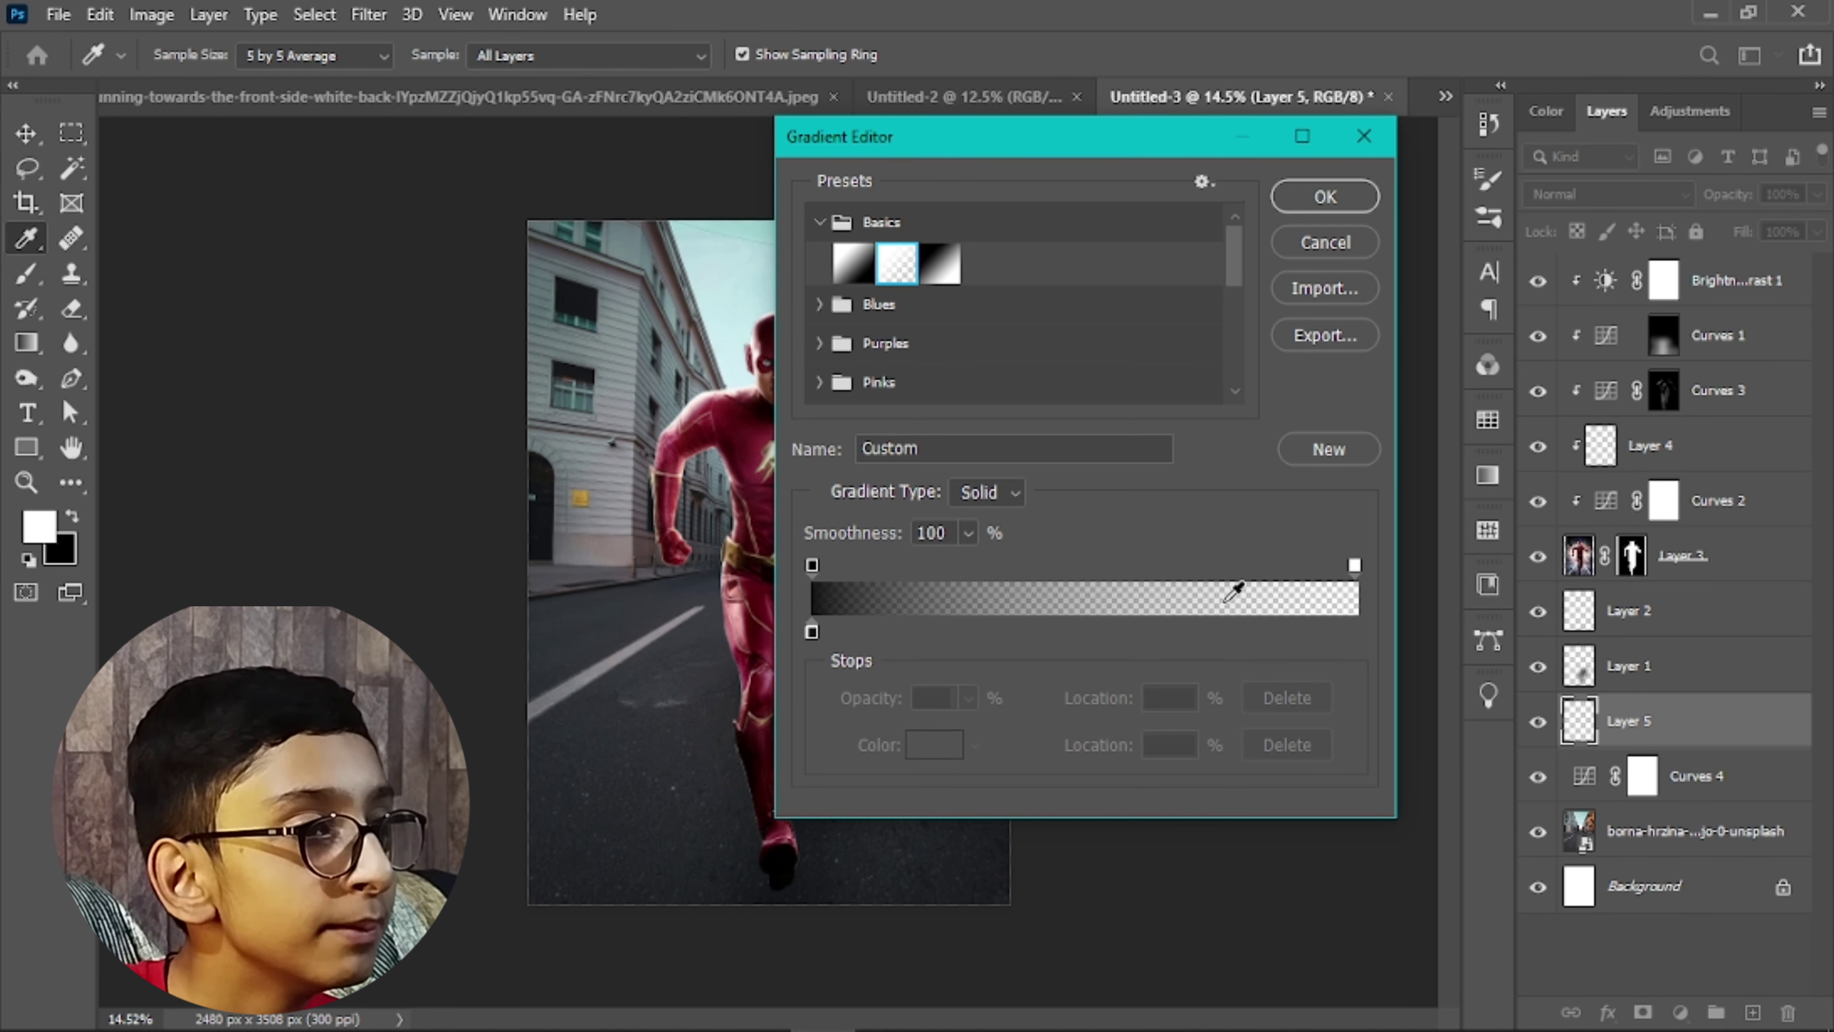
{"action": "left_click", "coordinate": [1327, 195]}
Draw the dark gradient upward from below the canvas on Layer 5 to shade the road
{"action": "mouse_move", "coordinate": [764, 693]}
{"action": "left_mouse_down"}
{"action": "mouse_move", "coordinate": [724, 970]}
{"action": "mouse_move", "coordinate": [780, 1001]}
{"action": "mouse_move", "coordinate": [796, 770]}
{"action": "mouse_move", "coordinate": [771, 720]}
{"action": "left_mouse_up"}
{"action": "key", "text": "ctrl+z"}
{"action": "key", "text": "ctrl+z"}
{"action": "left_click_drag", "start_coordinate": [769, 950], "coordinate": [811, 819]}
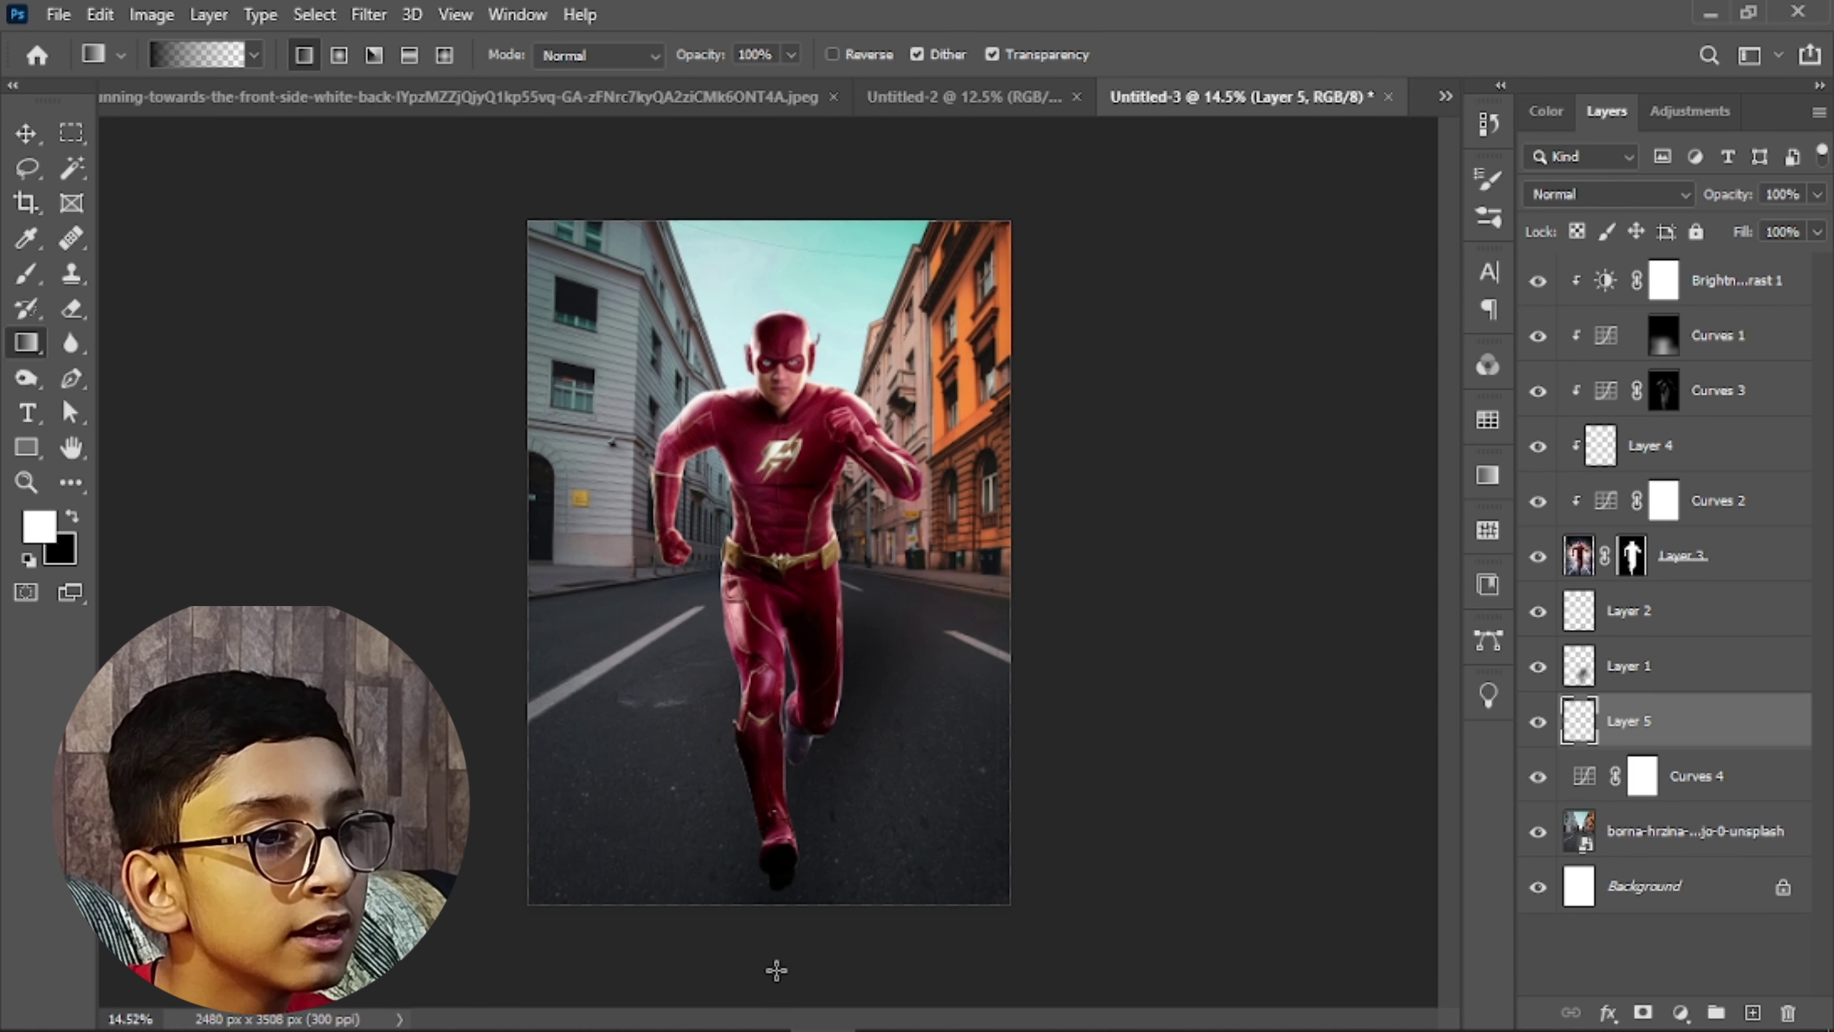
{"action": "left_click_drag", "start_coordinate": [776, 970], "coordinate": [769, 791]}
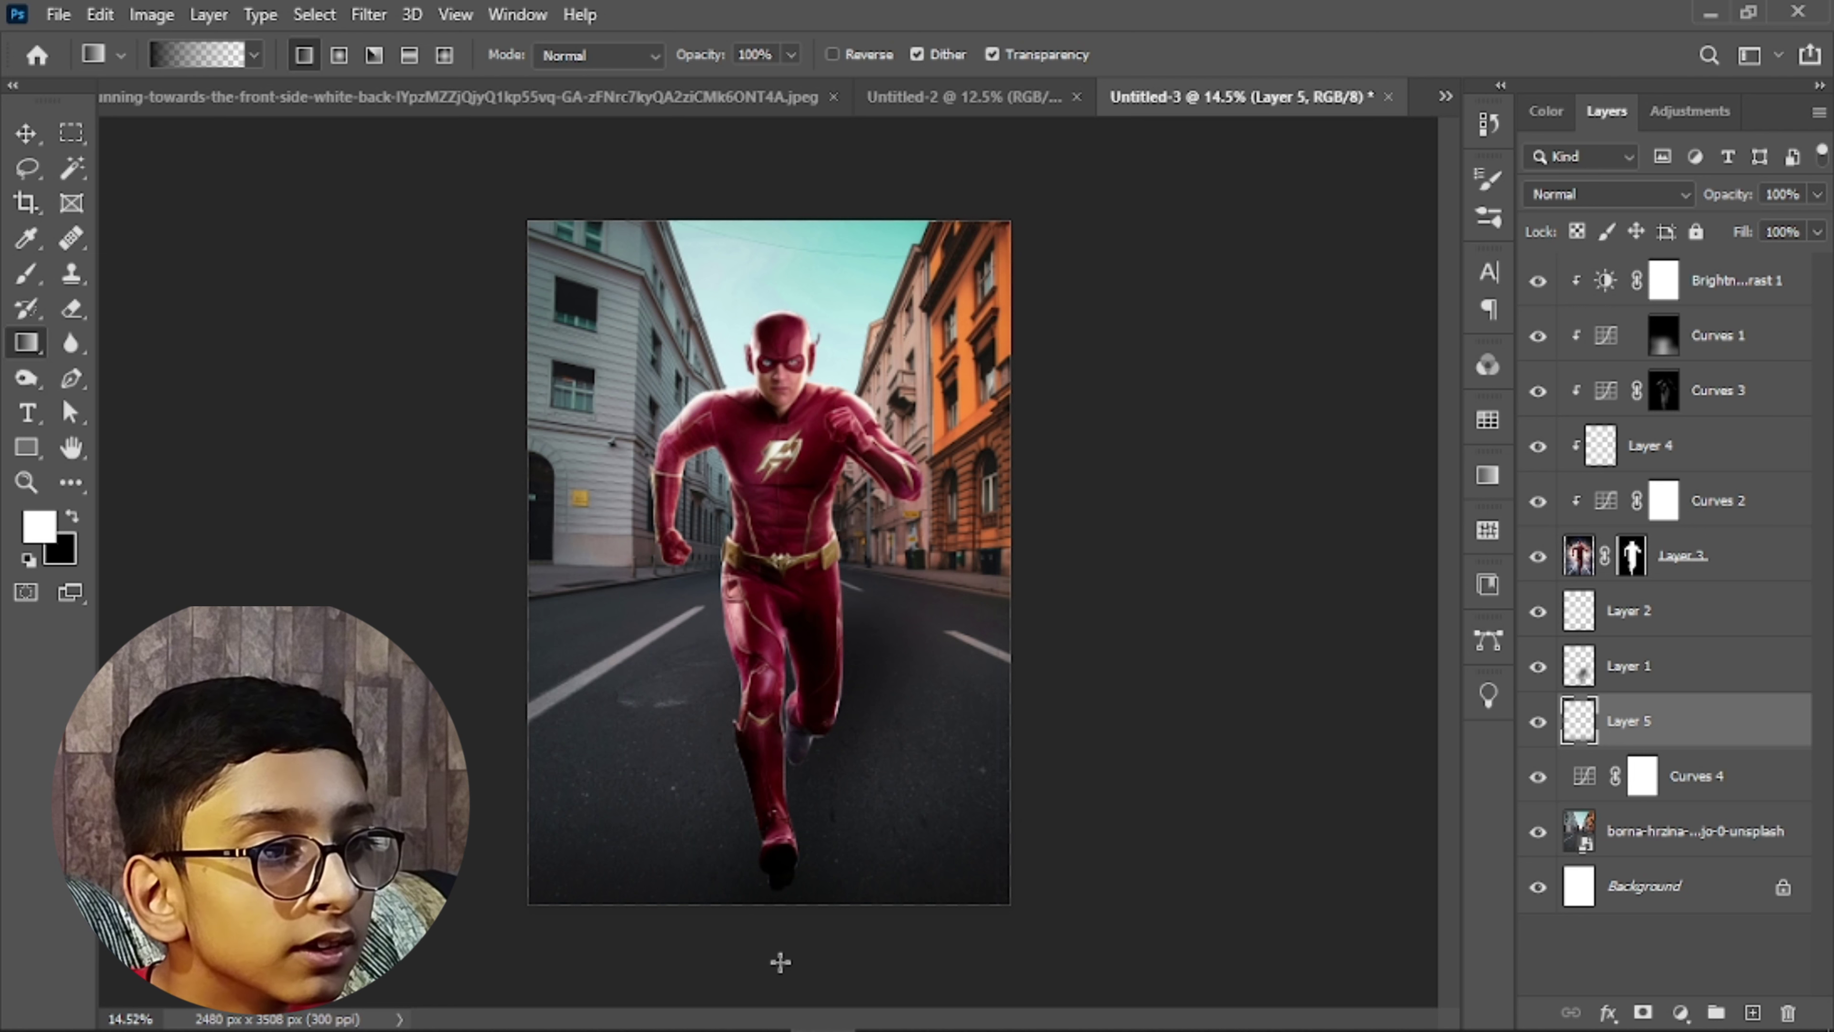
{"action": "left_click_drag", "start_coordinate": [780, 960], "coordinate": [773, 767]}
{"action": "left_click_drag", "start_coordinate": [753, 988], "coordinate": [724, 650]}
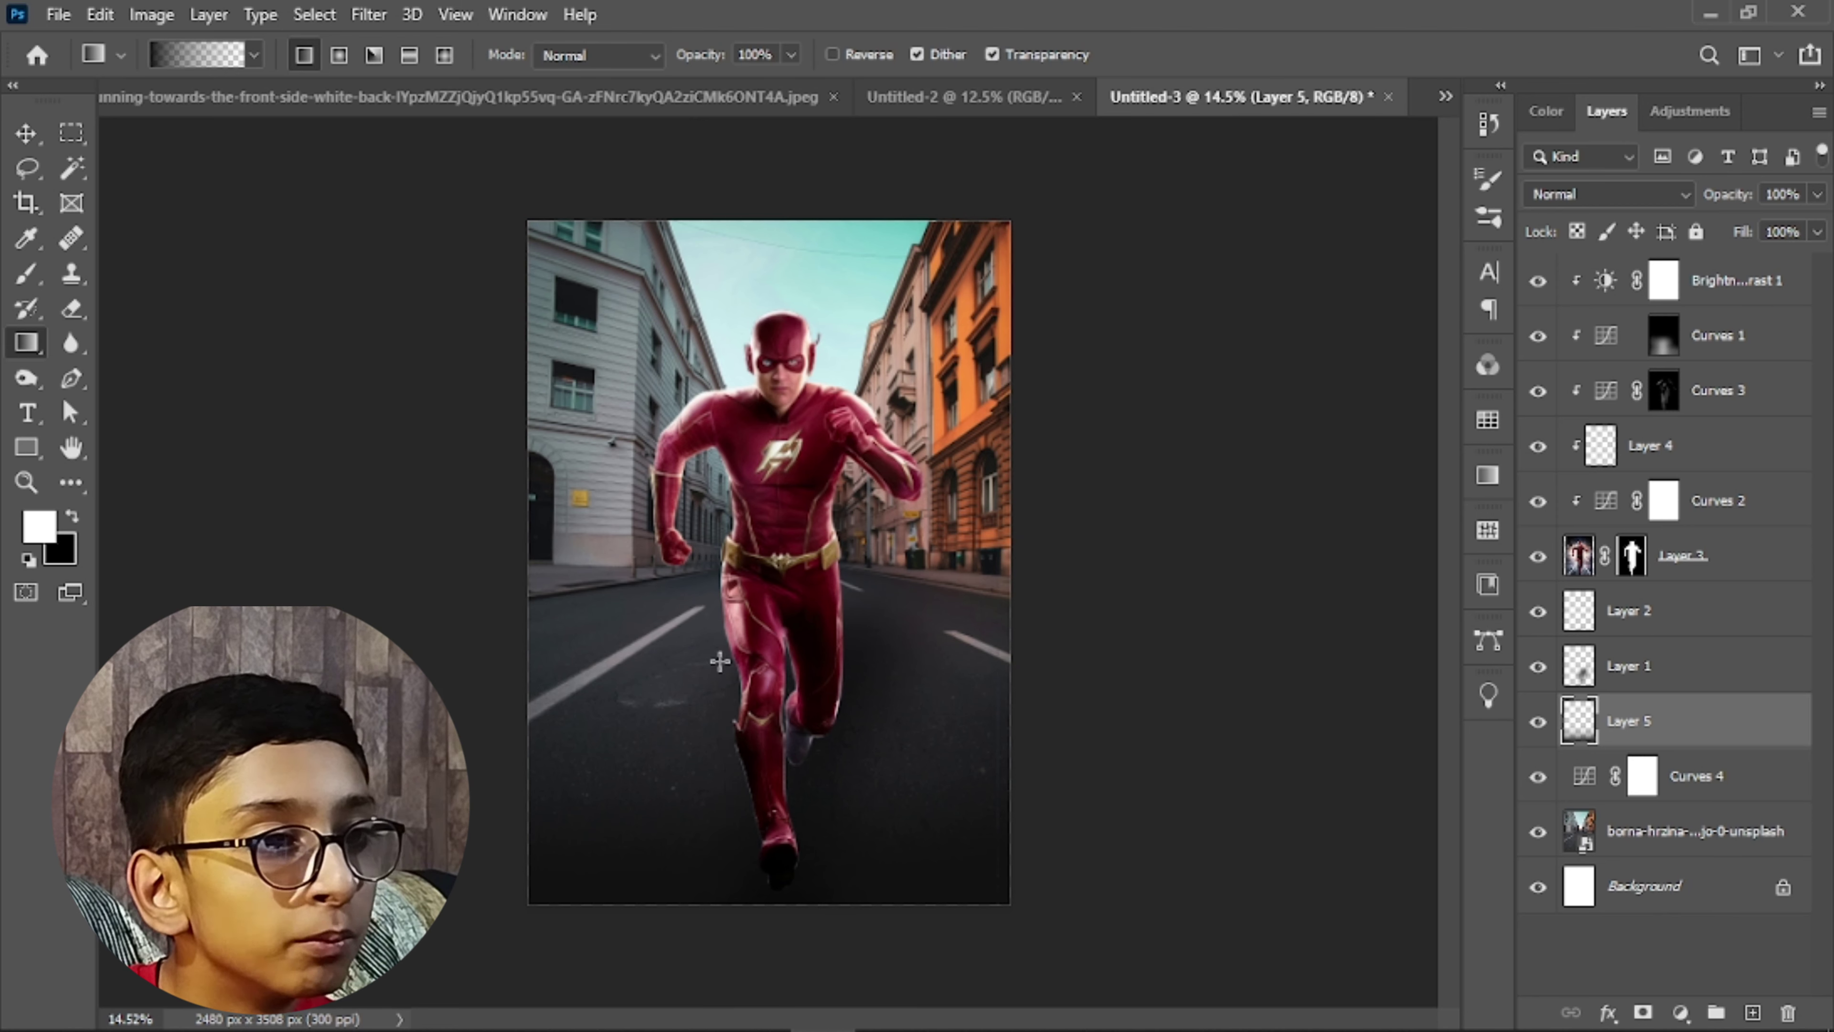
Refine the Google image search to 'flash movie logo png'
{"action": "left_click", "coordinate": [26, 133]}
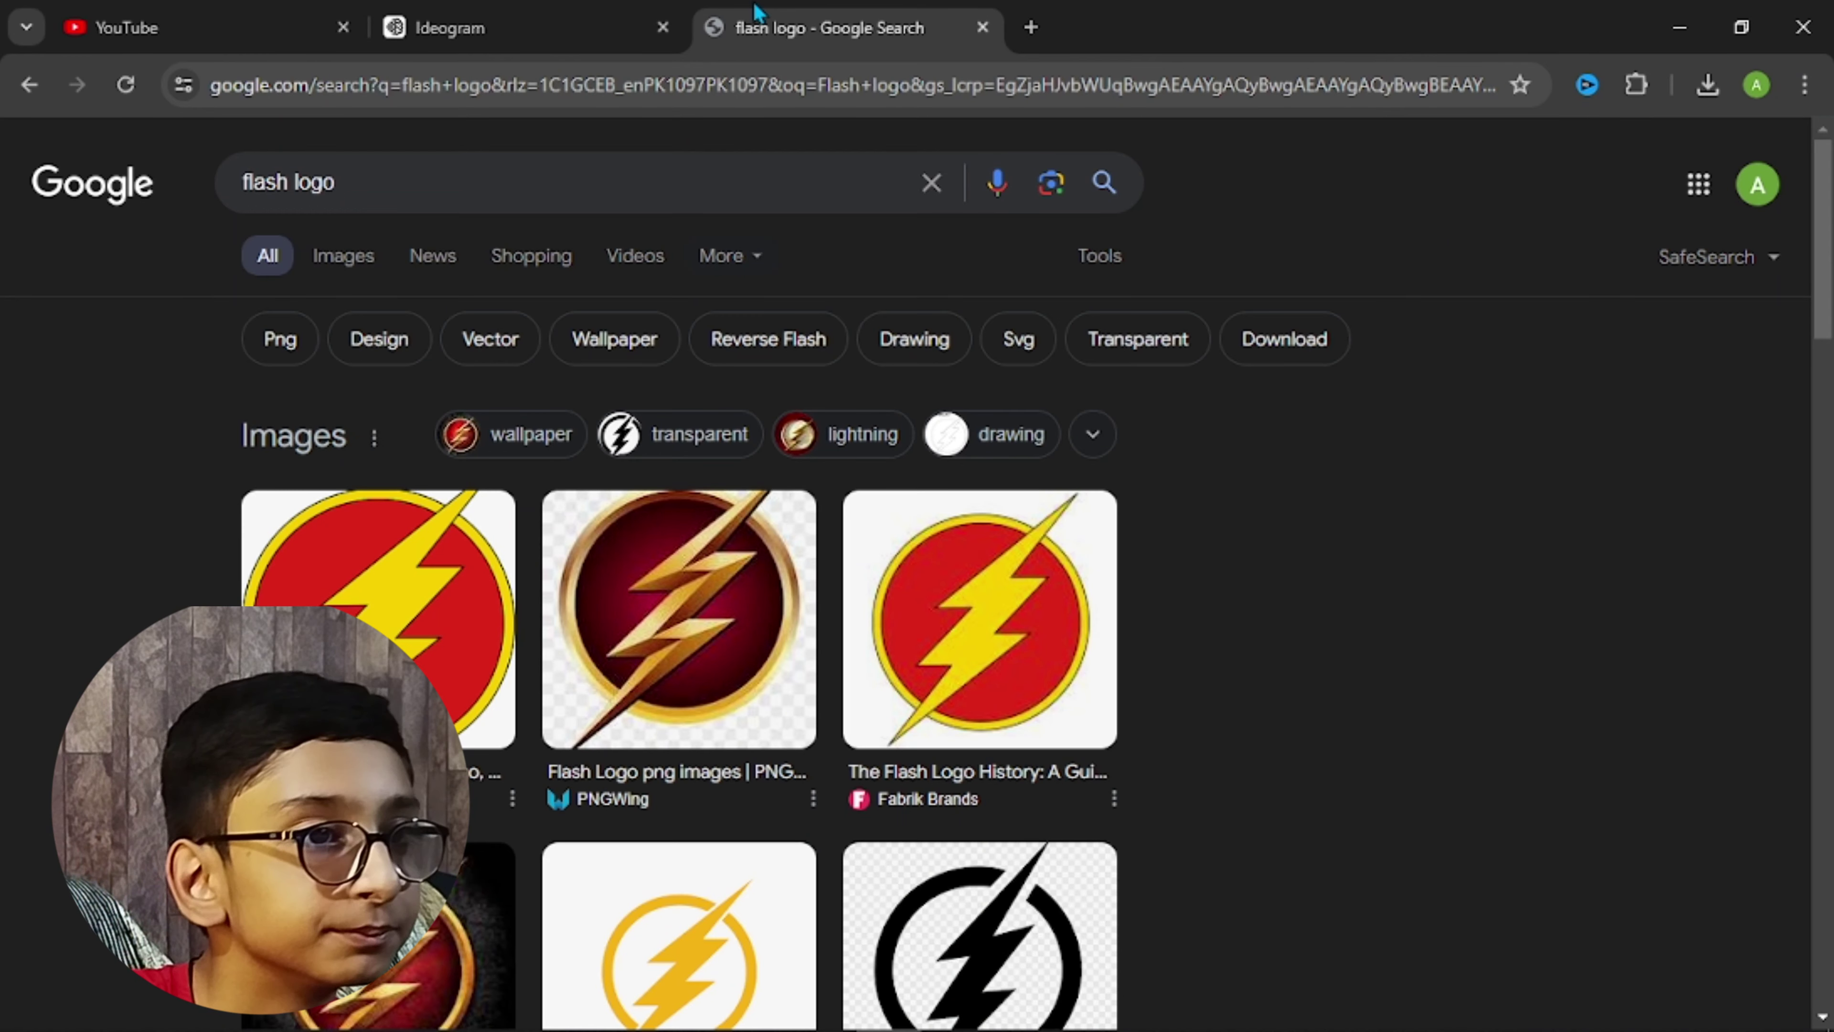
{"action": "scroll", "coordinate": [657, 329], "scroll_direction": "down", "scroll_amount": 1}
{"action": "scroll", "coordinate": [605, 459], "scroll_direction": "down", "scroll_amount": 5}
{"action": "scroll", "coordinate": [606, 460], "scroll_direction": "up", "scroll_amount": 6}
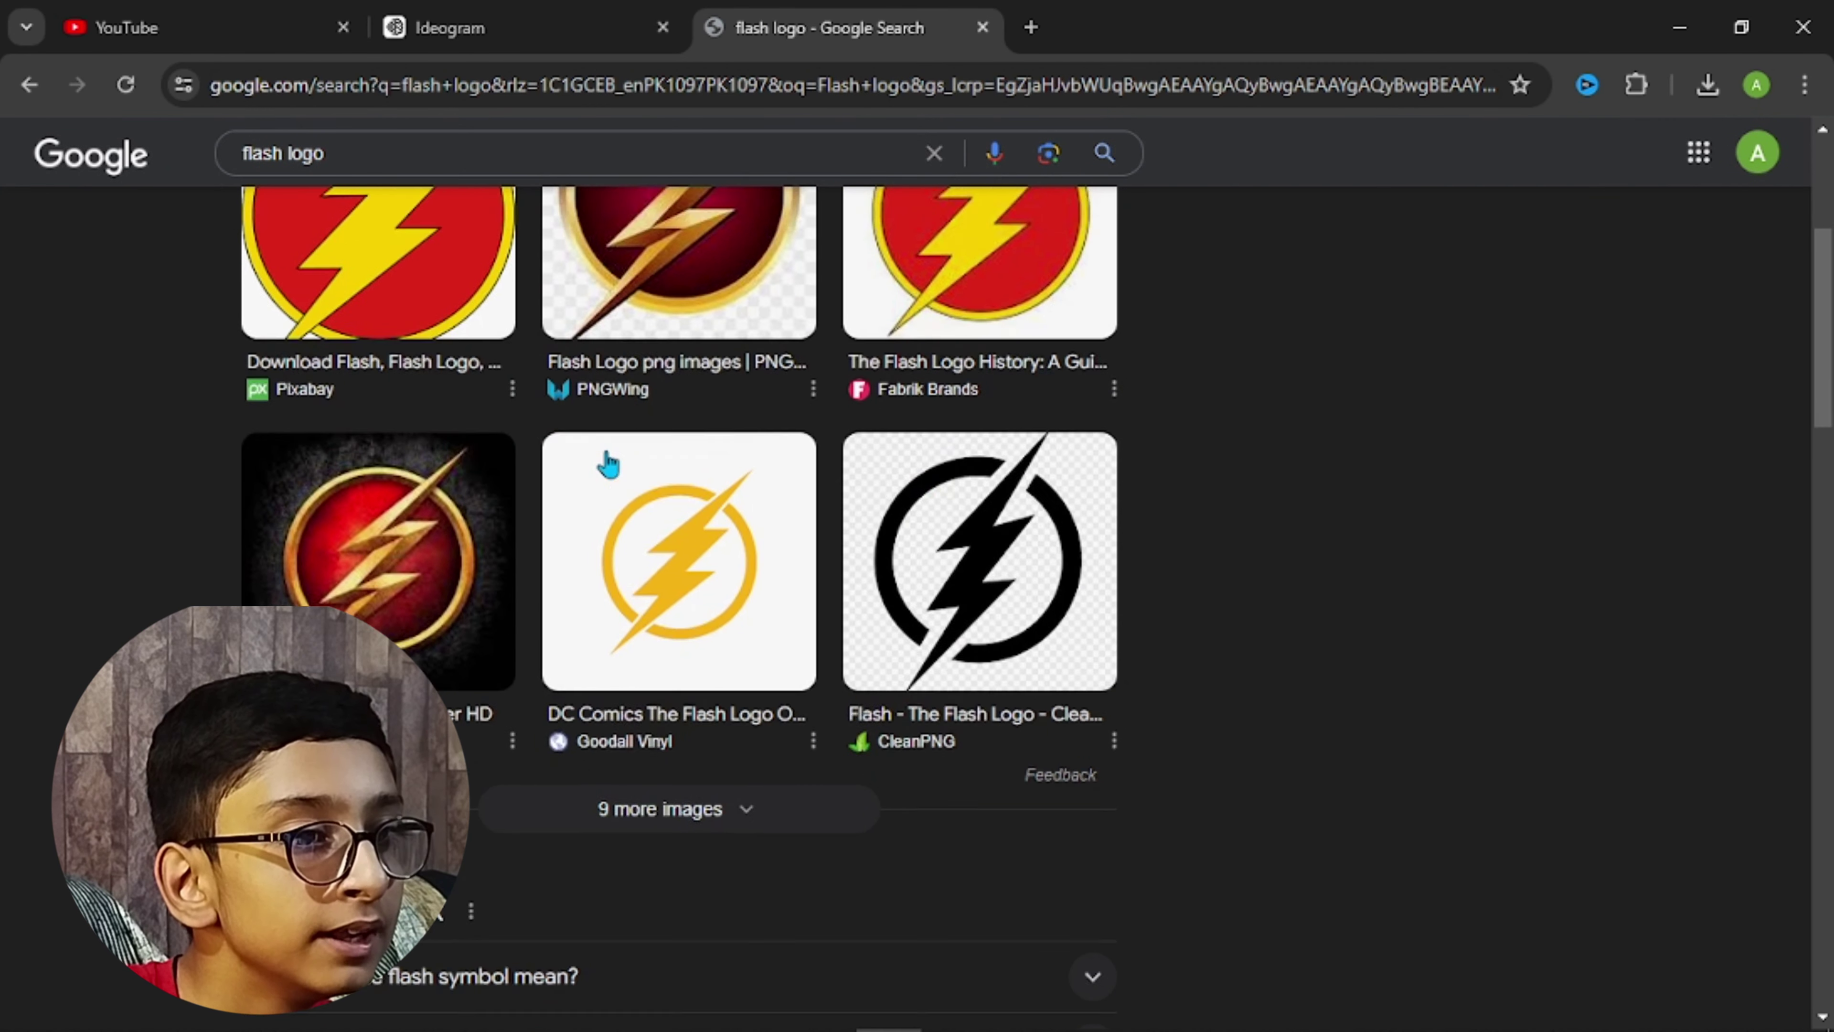
{"action": "scroll", "coordinate": [577, 497], "scroll_direction": "down", "scroll_amount": 3}
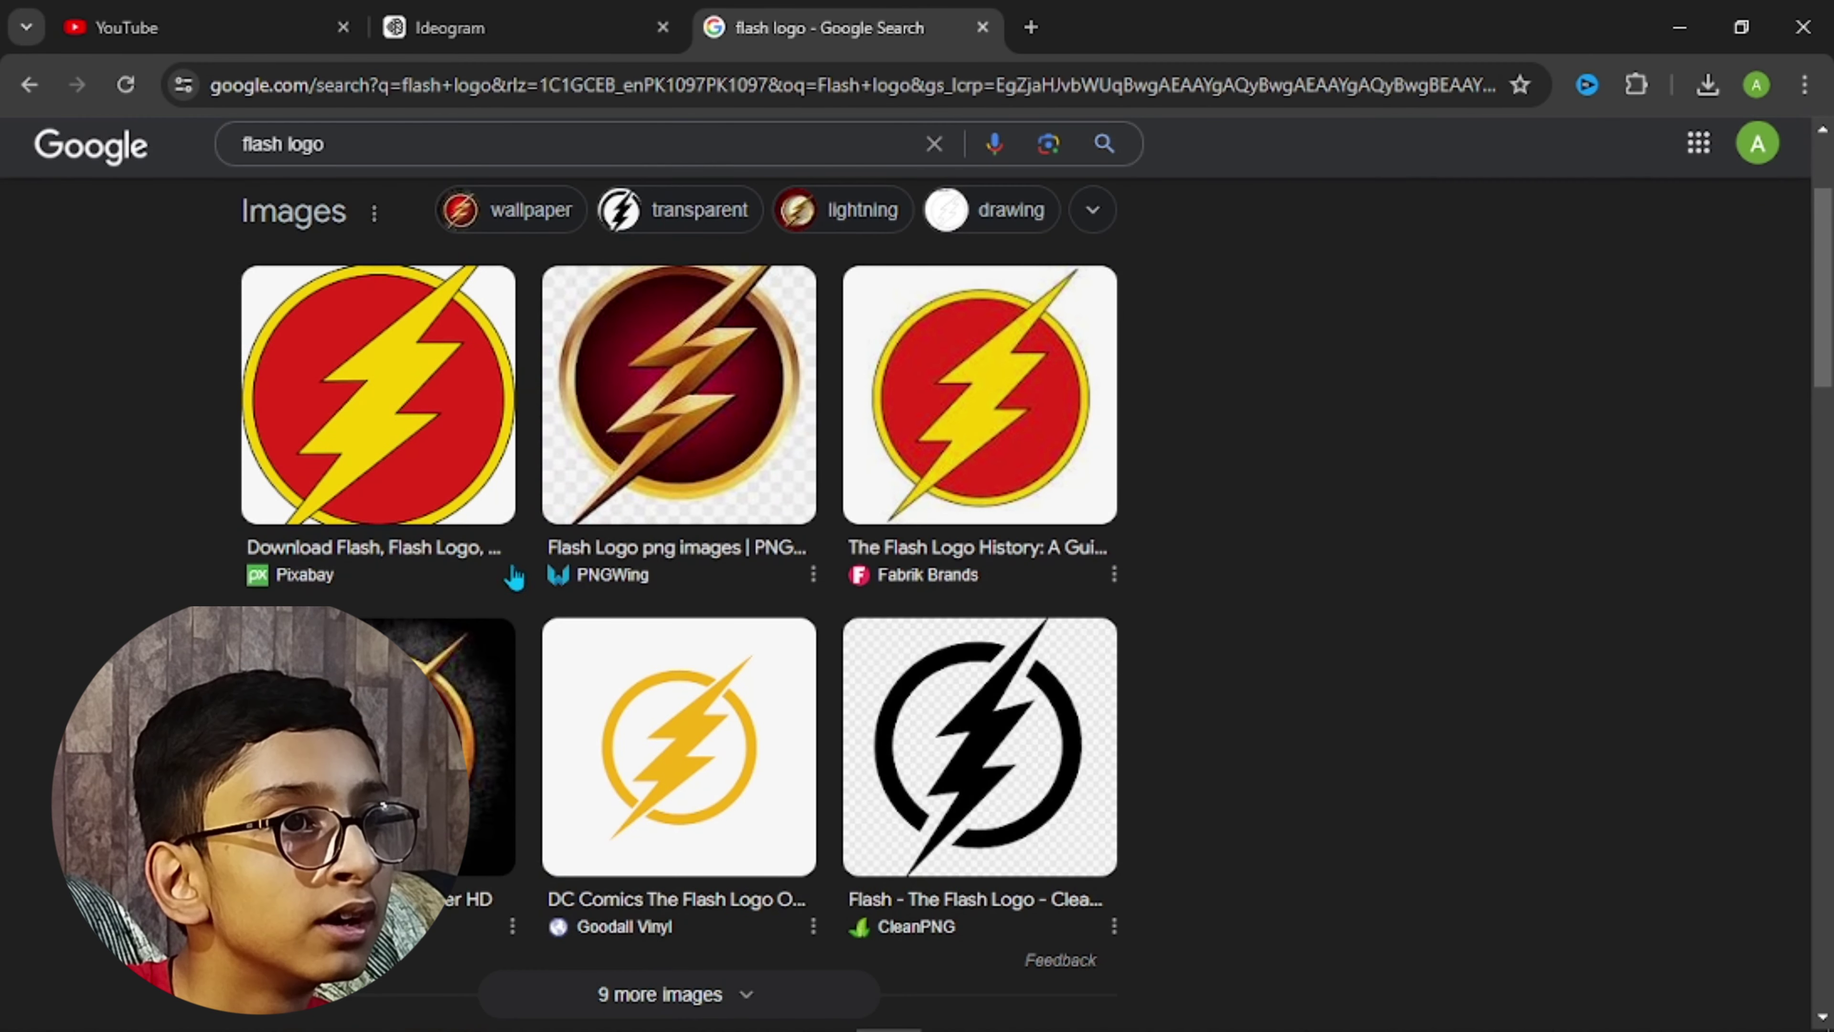
{"action": "scroll", "coordinate": [514, 578], "scroll_direction": "up", "scroll_amount": 3}
{"action": "left_click", "coordinate": [287, 189]}
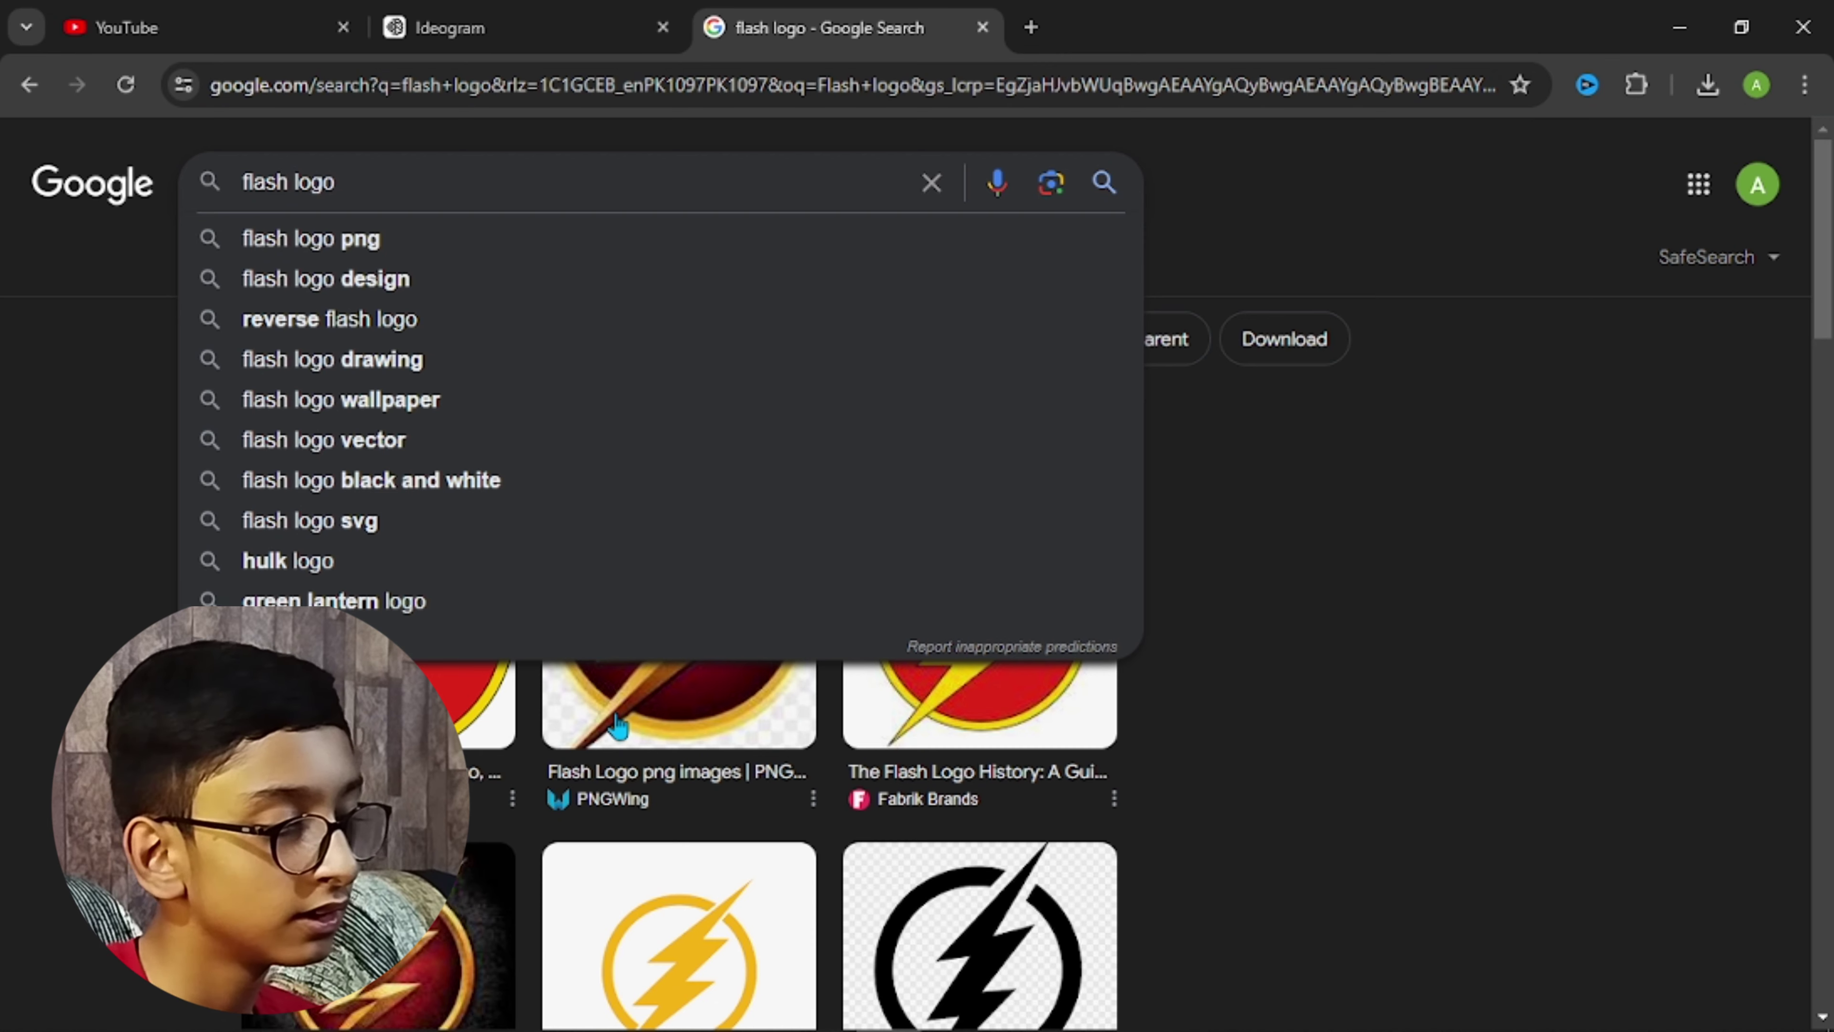
{"action": "type", "text": "movie"}
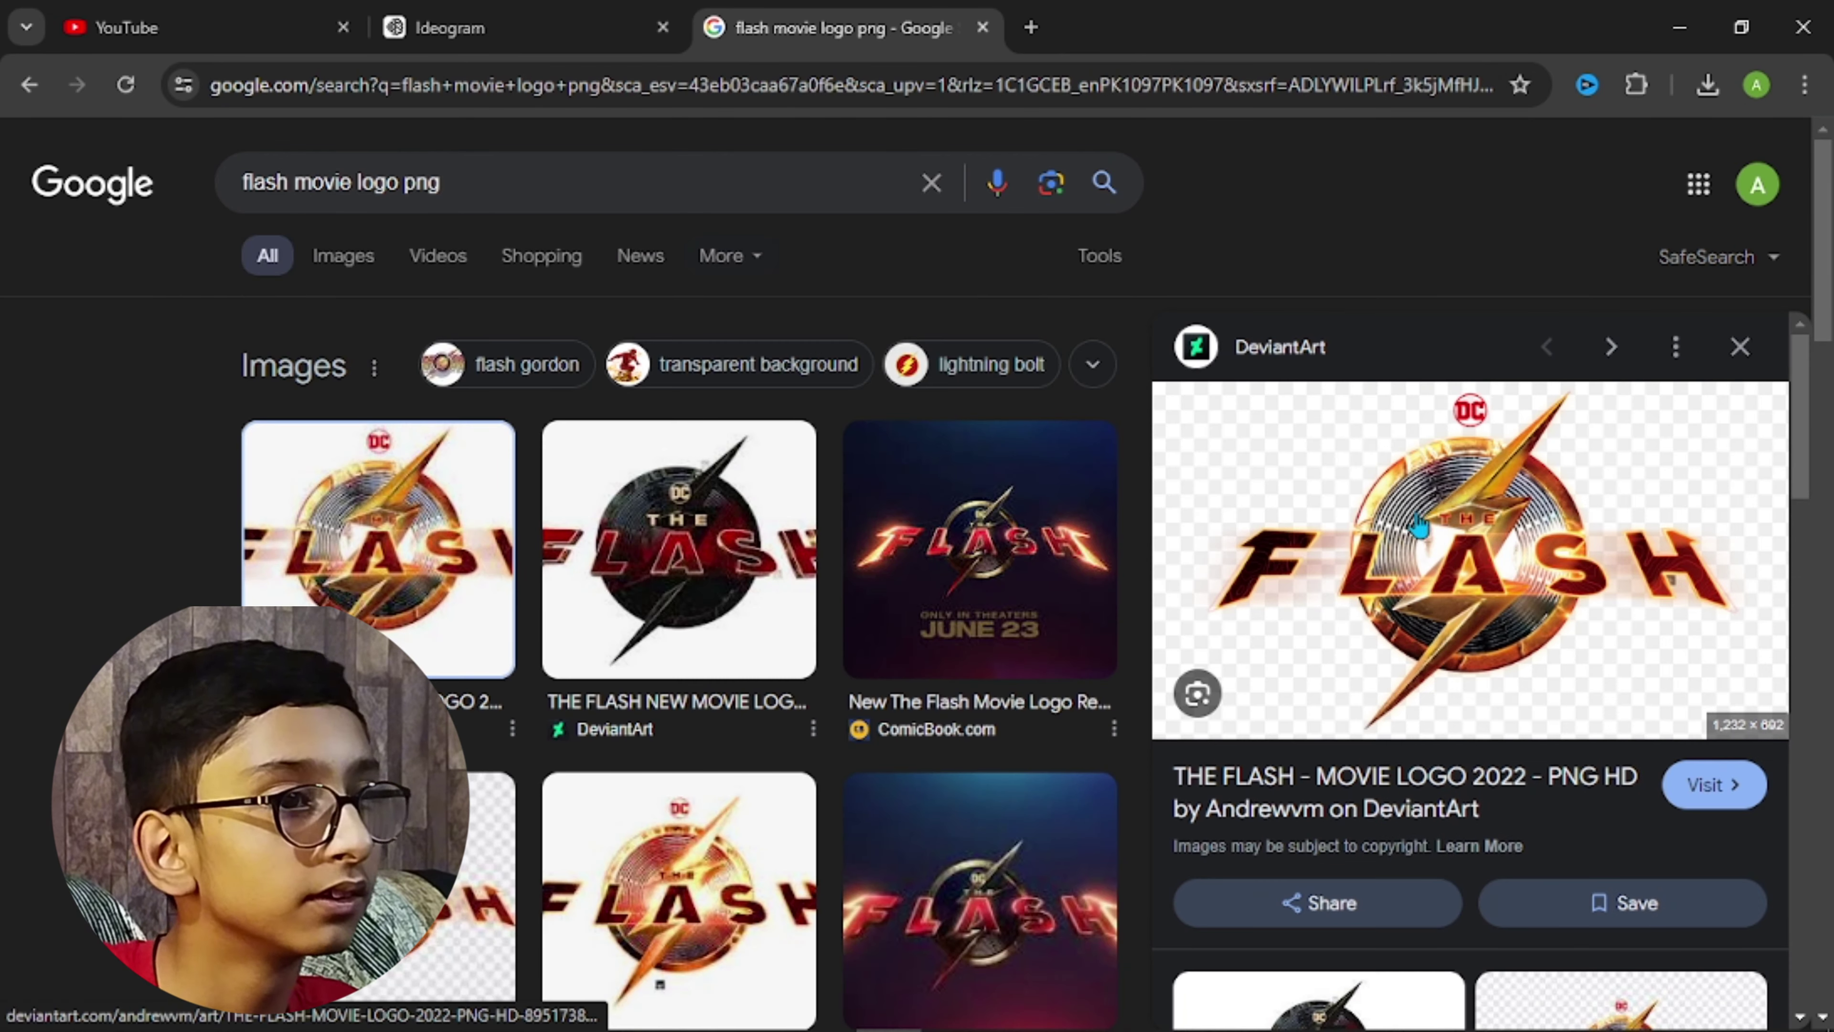
Copy the Flash movie logo image and bring up the blank Illustrator Untitled-1 document
{"action": "right_click", "coordinate": [1439, 559]}
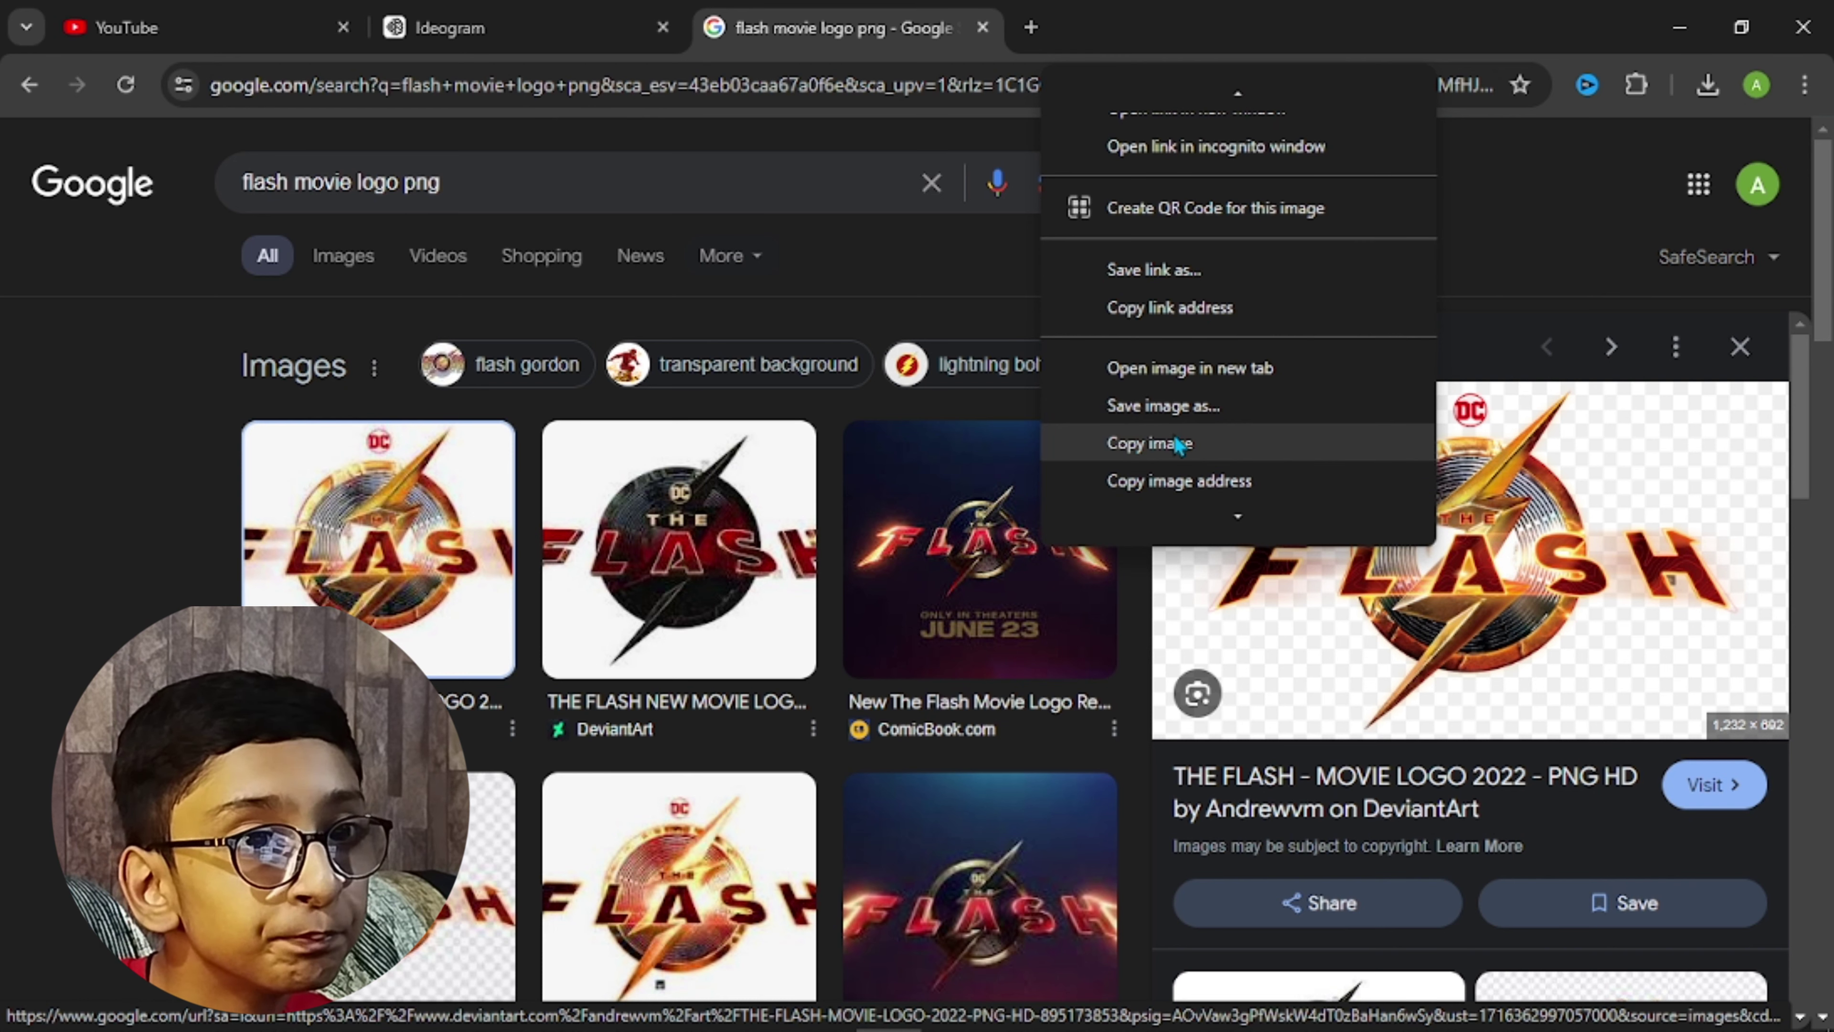
{"action": "left_click", "coordinate": [1181, 445]}
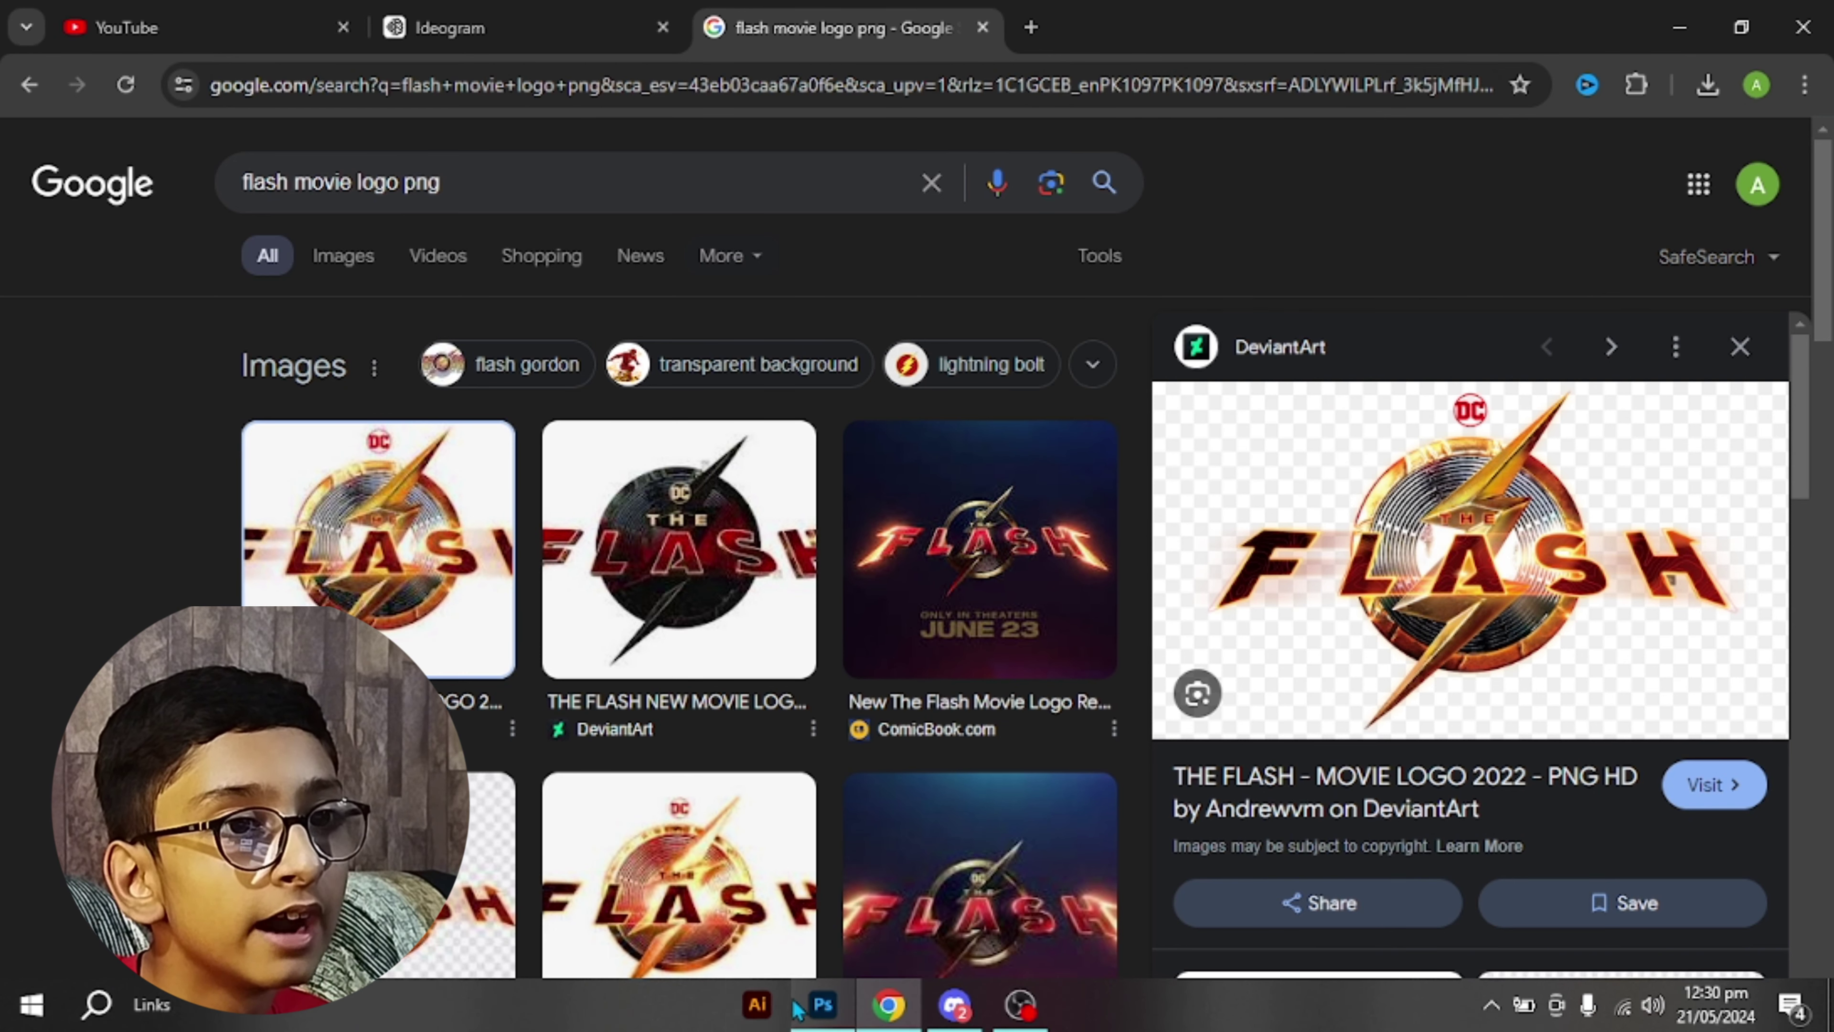
{"action": "left_click", "coordinate": [773, 1019]}
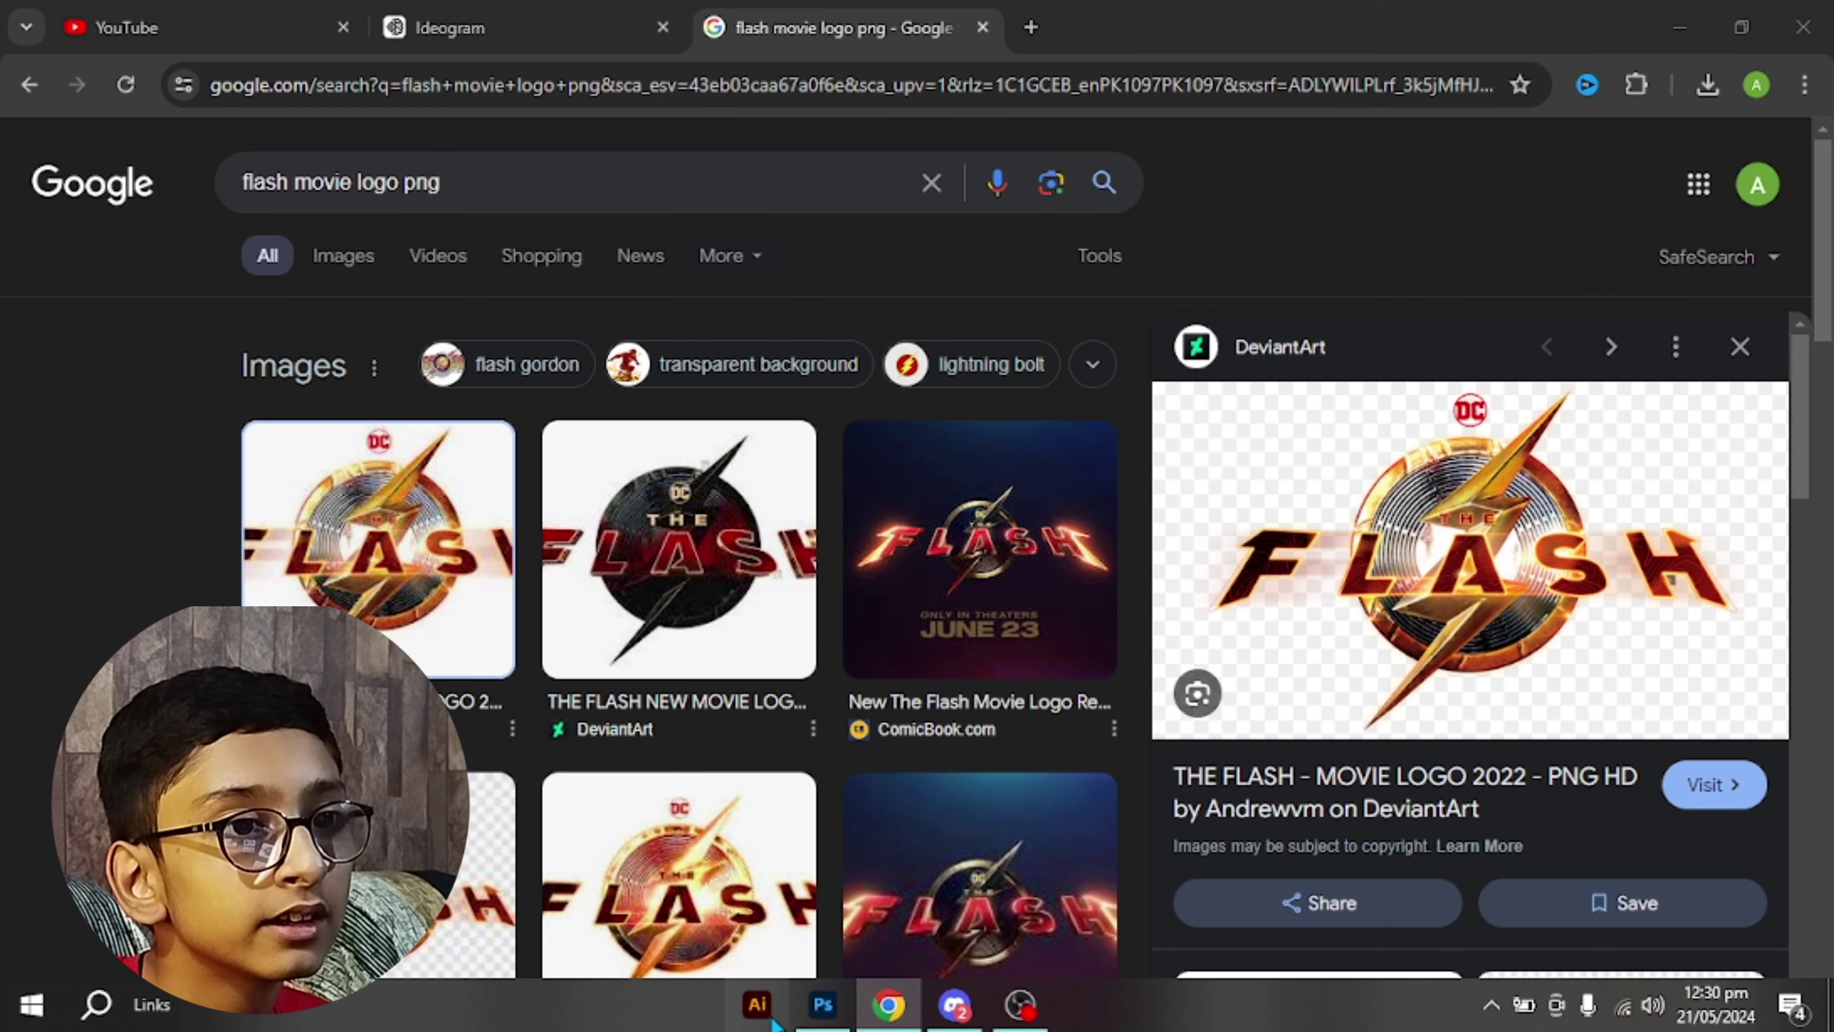
{"action": "left_click", "coordinate": [743, 1001]}
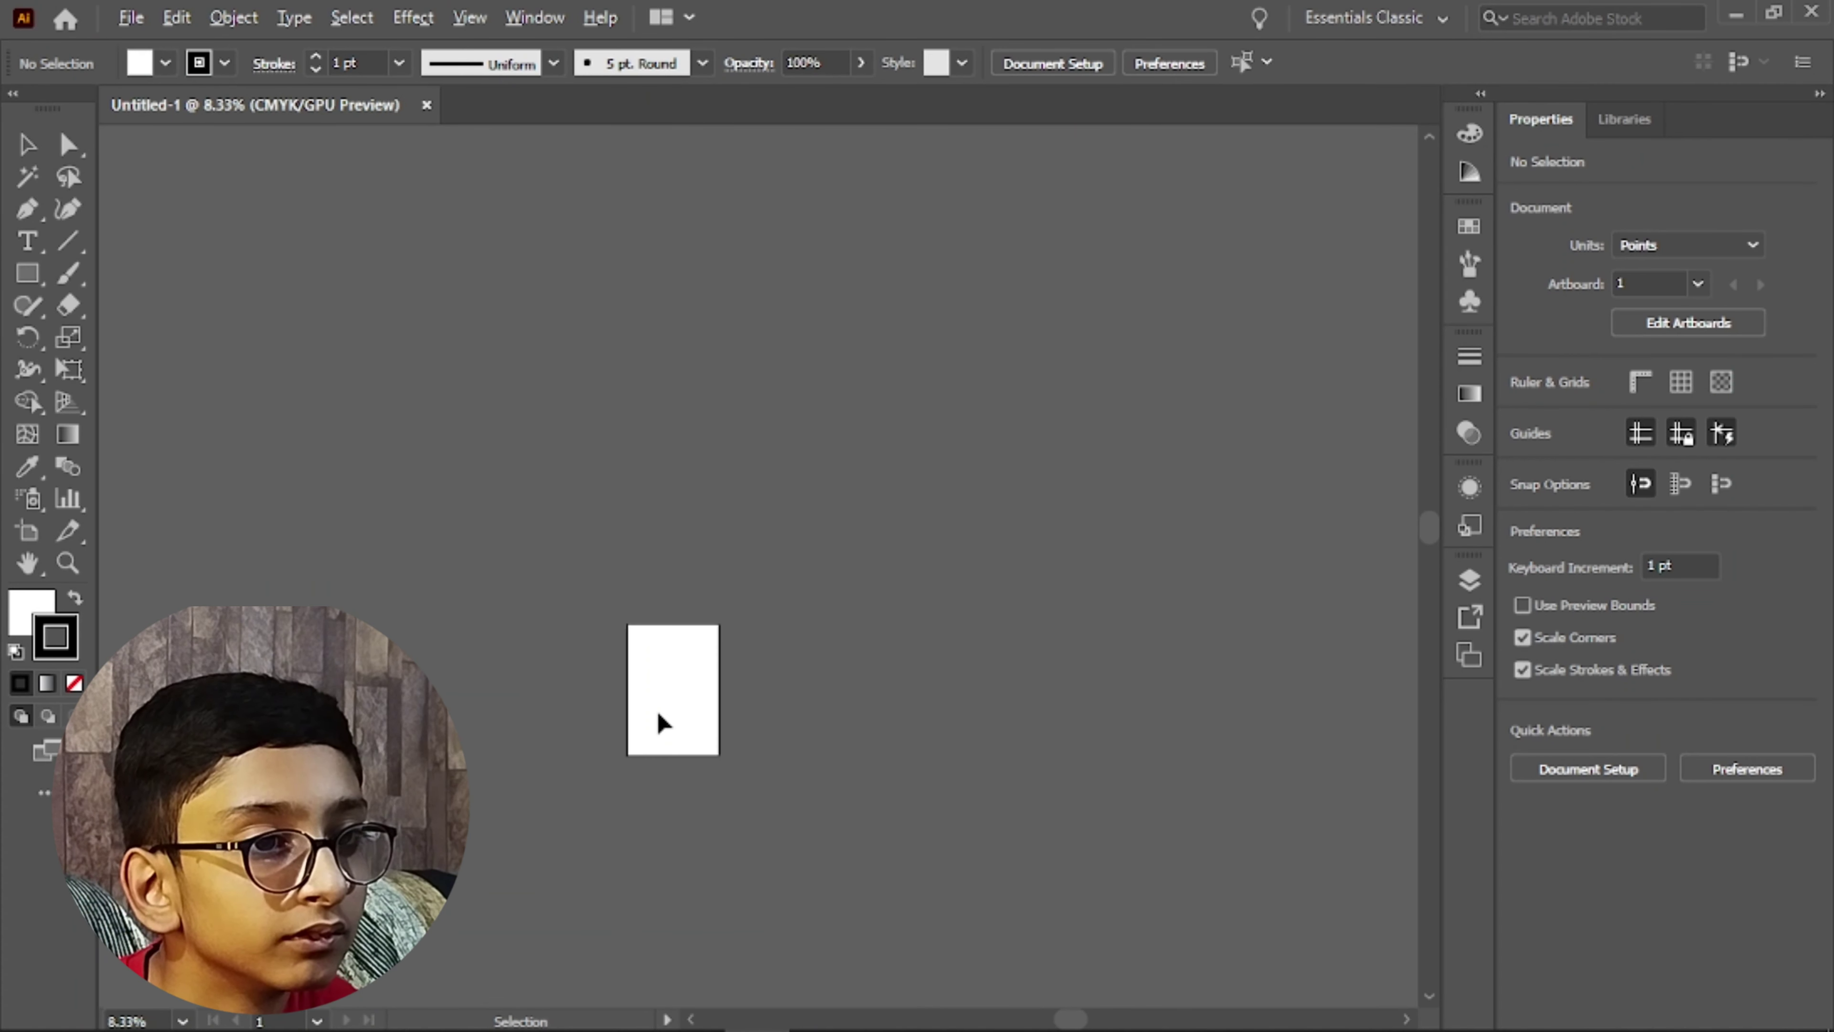
Paste the copied Flash movie logo into the Untitled-1 document
{"action": "scroll", "coordinate": [635, 749], "scroll_direction": "up", "scroll_amount": 5}
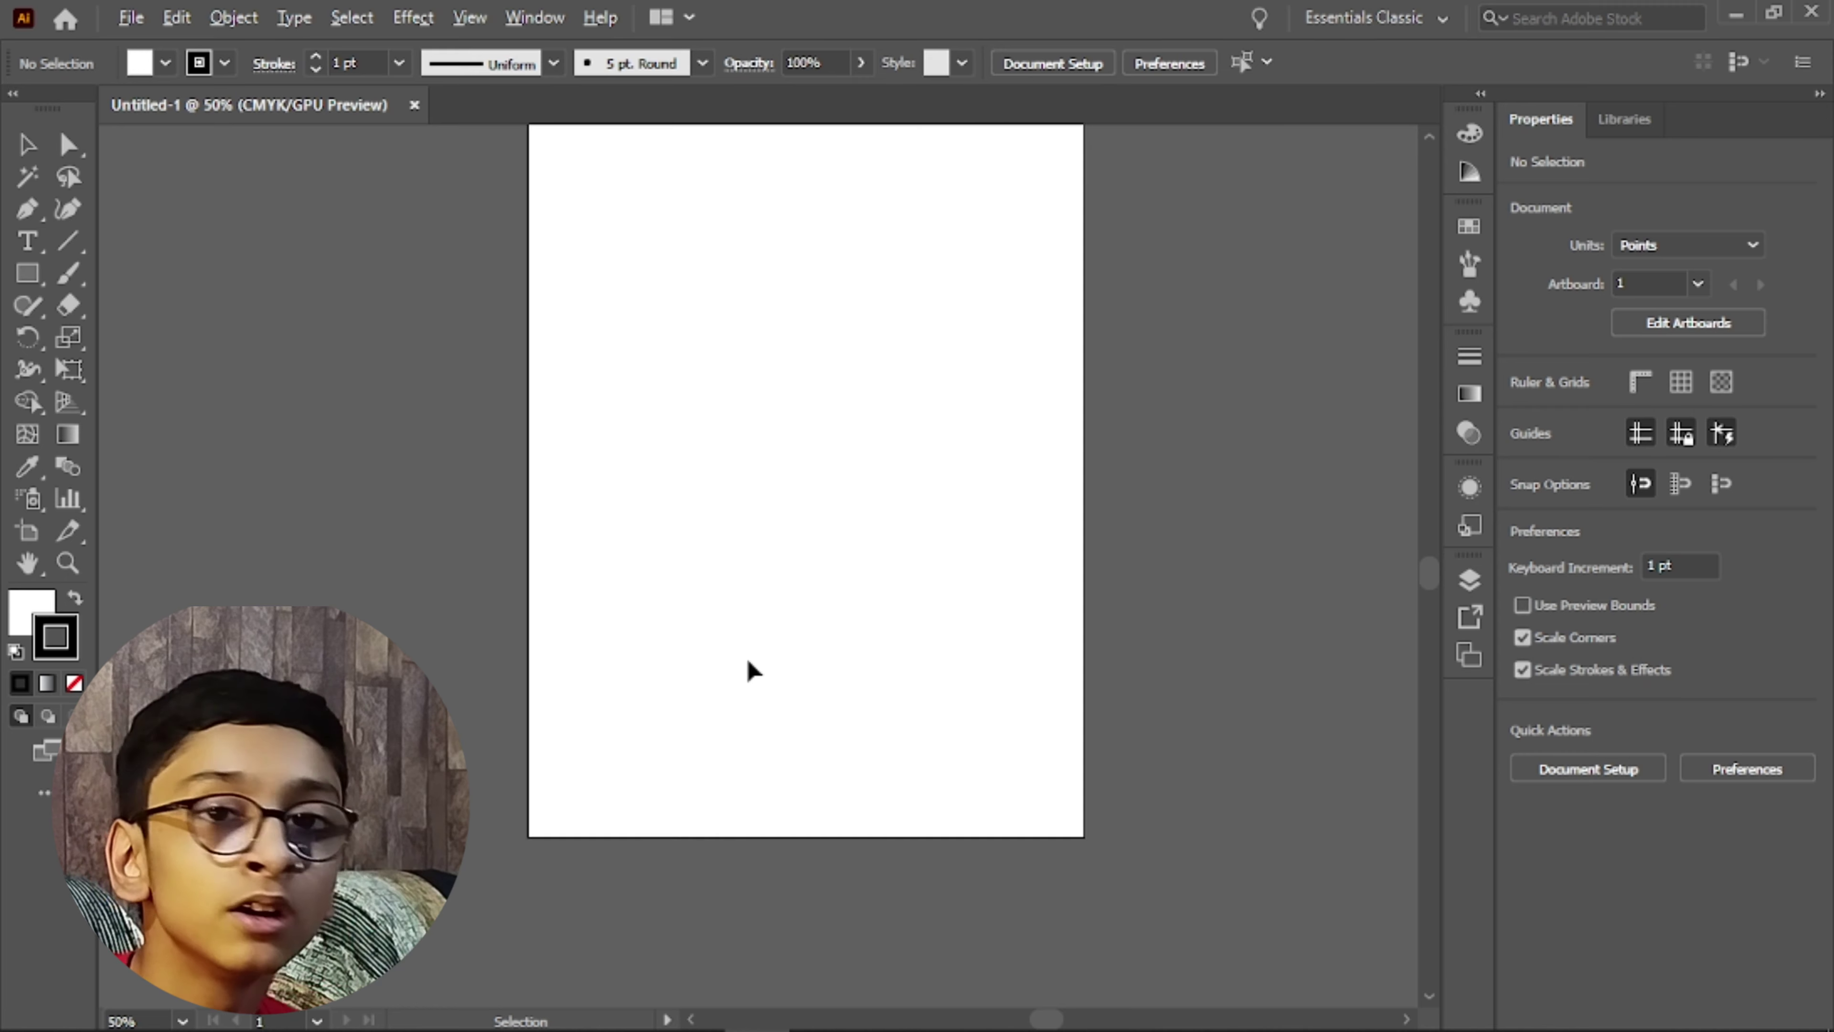
{"action": "scroll", "coordinate": [728, 675], "scroll_direction": "down", "scroll_amount": 5}
{"action": "scroll", "coordinate": [708, 696], "scroll_direction": "up", "scroll_amount": 2}
{"action": "scroll", "coordinate": [708, 696], "scroll_direction": "down", "scroll_amount": 3}
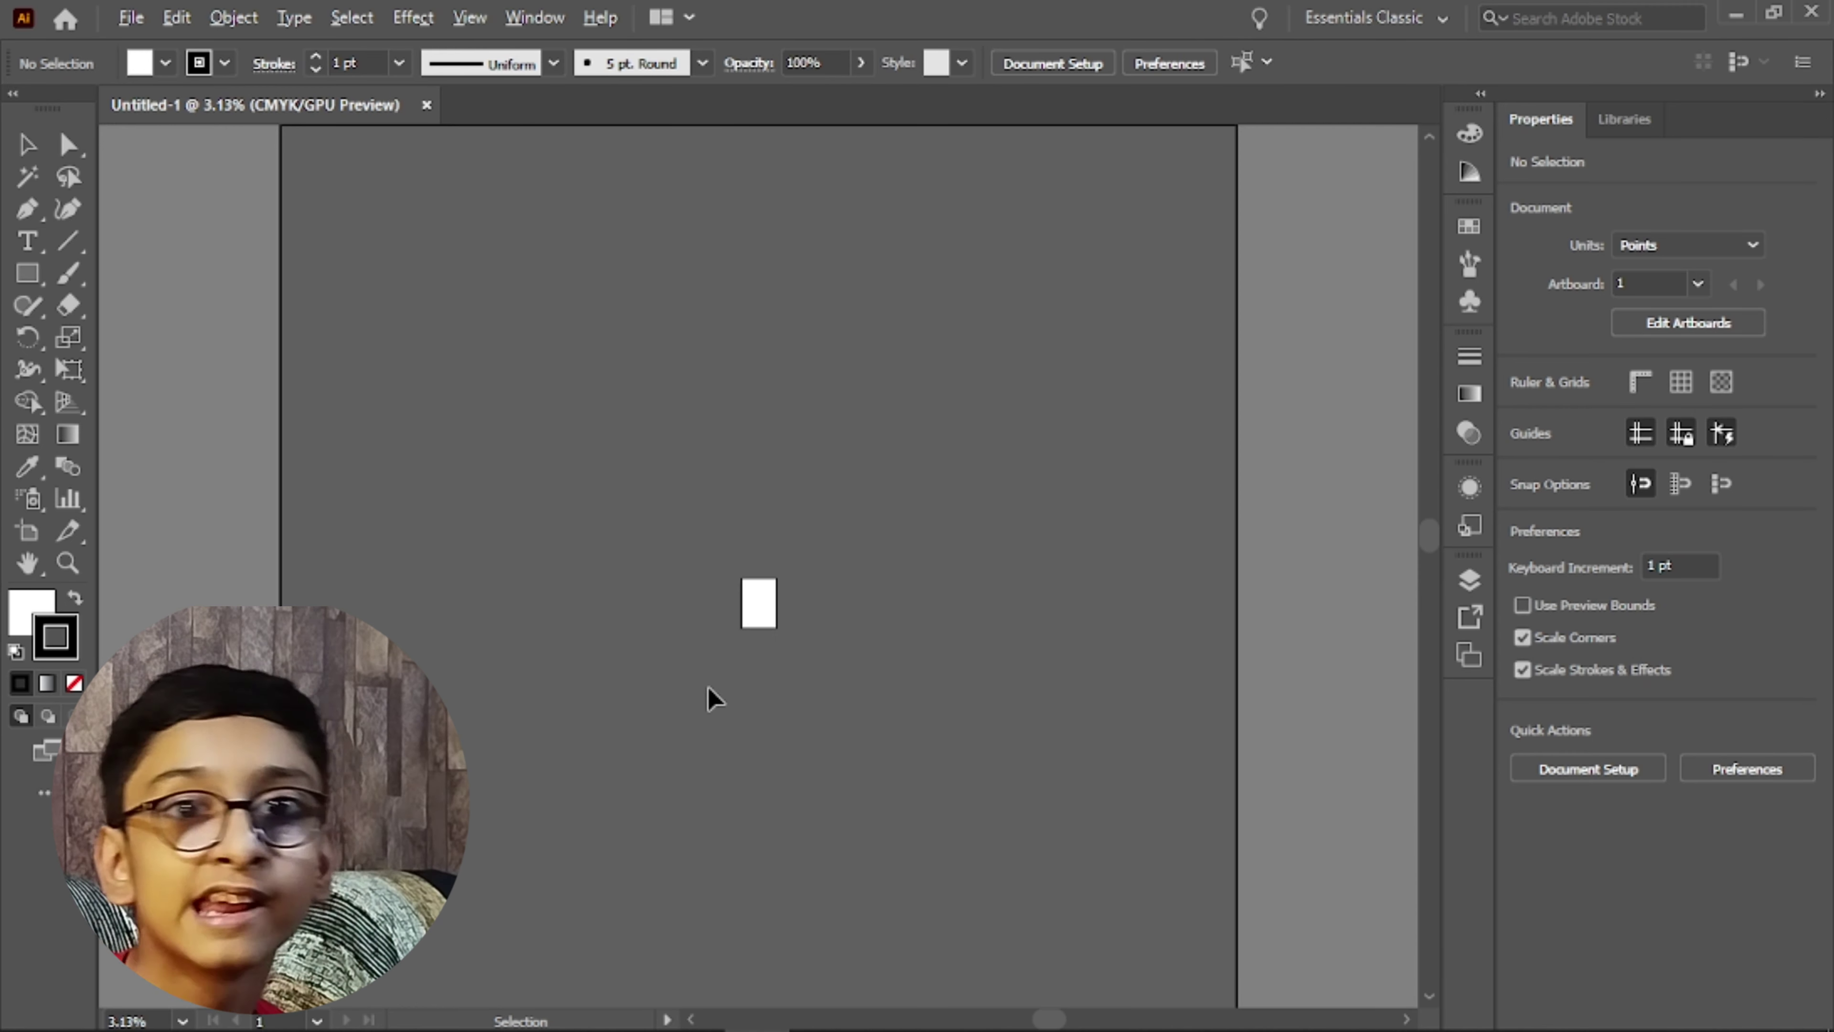
{"action": "scroll", "coordinate": [831, 386], "scroll_direction": "up", "scroll_amount": 2}
{"action": "scroll", "coordinate": [774, 791], "scroll_direction": "up", "scroll_amount": 2}
{"action": "scroll", "coordinate": [755, 866], "scroll_direction": "up", "scroll_amount": 3}
{"action": "left_click_drag", "start_coordinate": [745, 893], "coordinate": [677, 660]}
{"action": "left_click_drag", "start_coordinate": [663, 744], "coordinate": [514, 634]}
{"action": "key", "text": "a"}
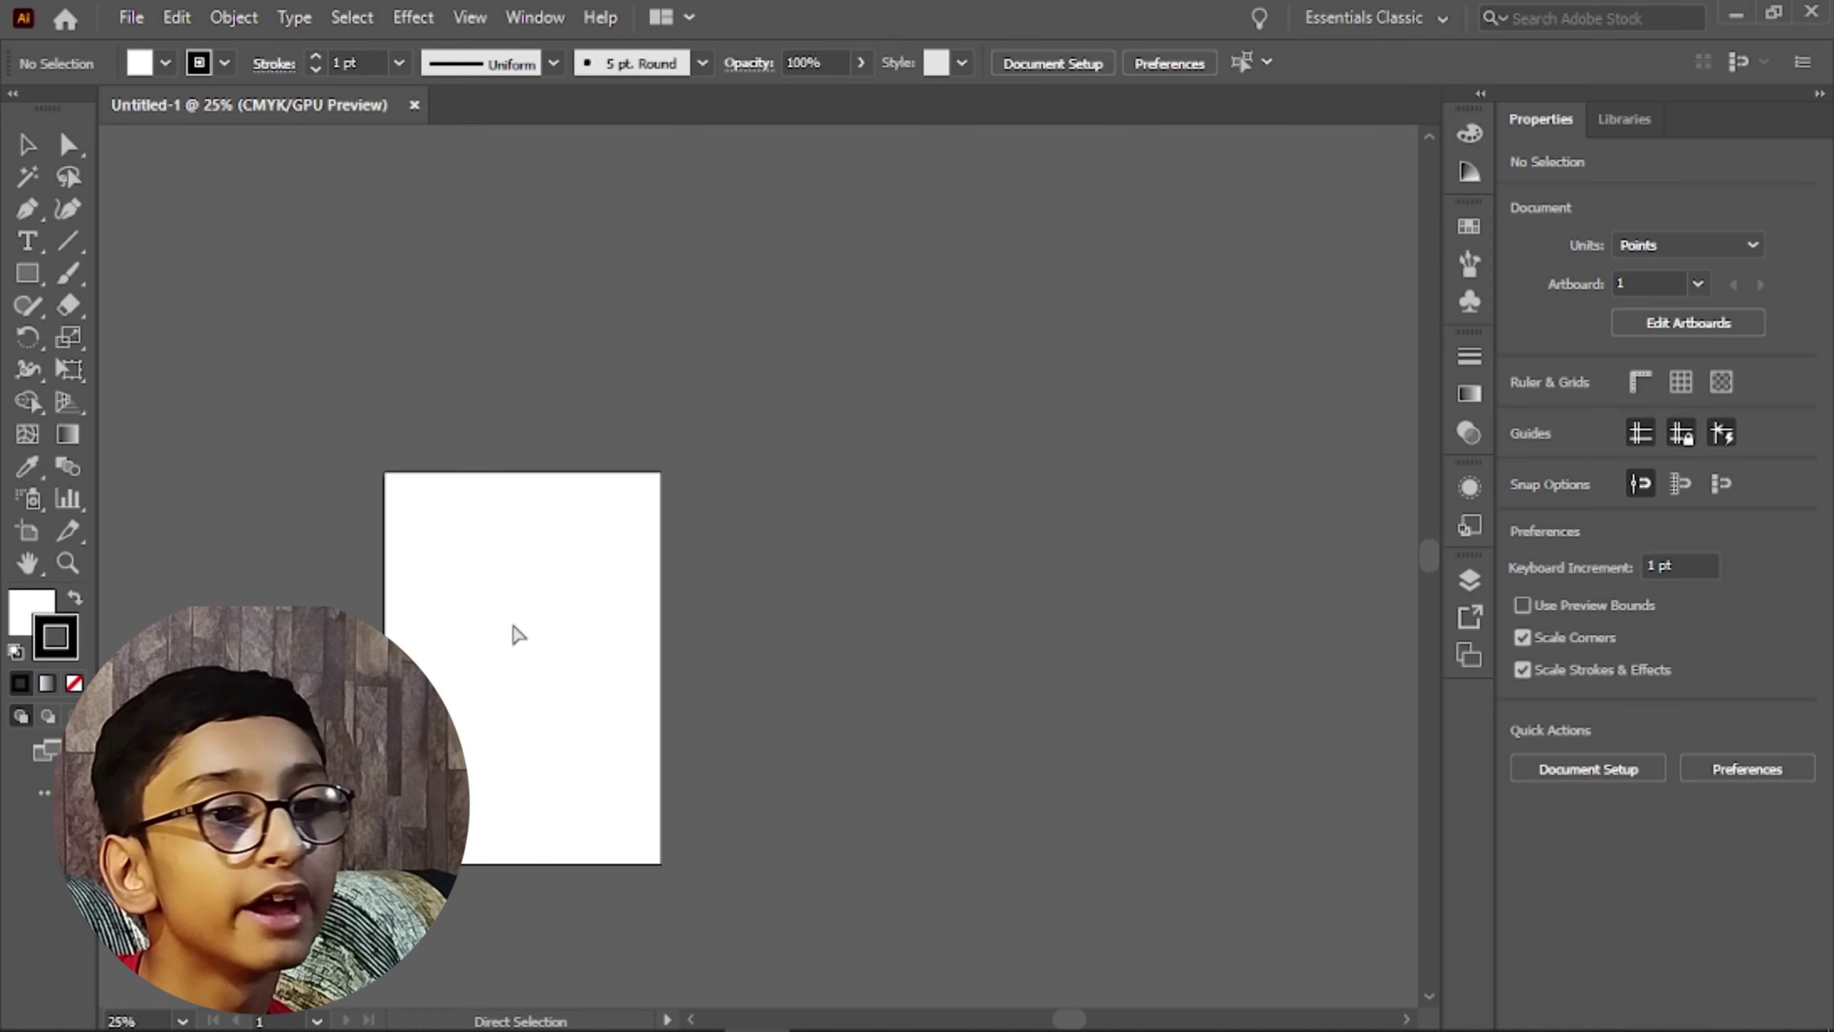
{"action": "key", "text": "ctrl+v"}
{"action": "key", "text": "v"}
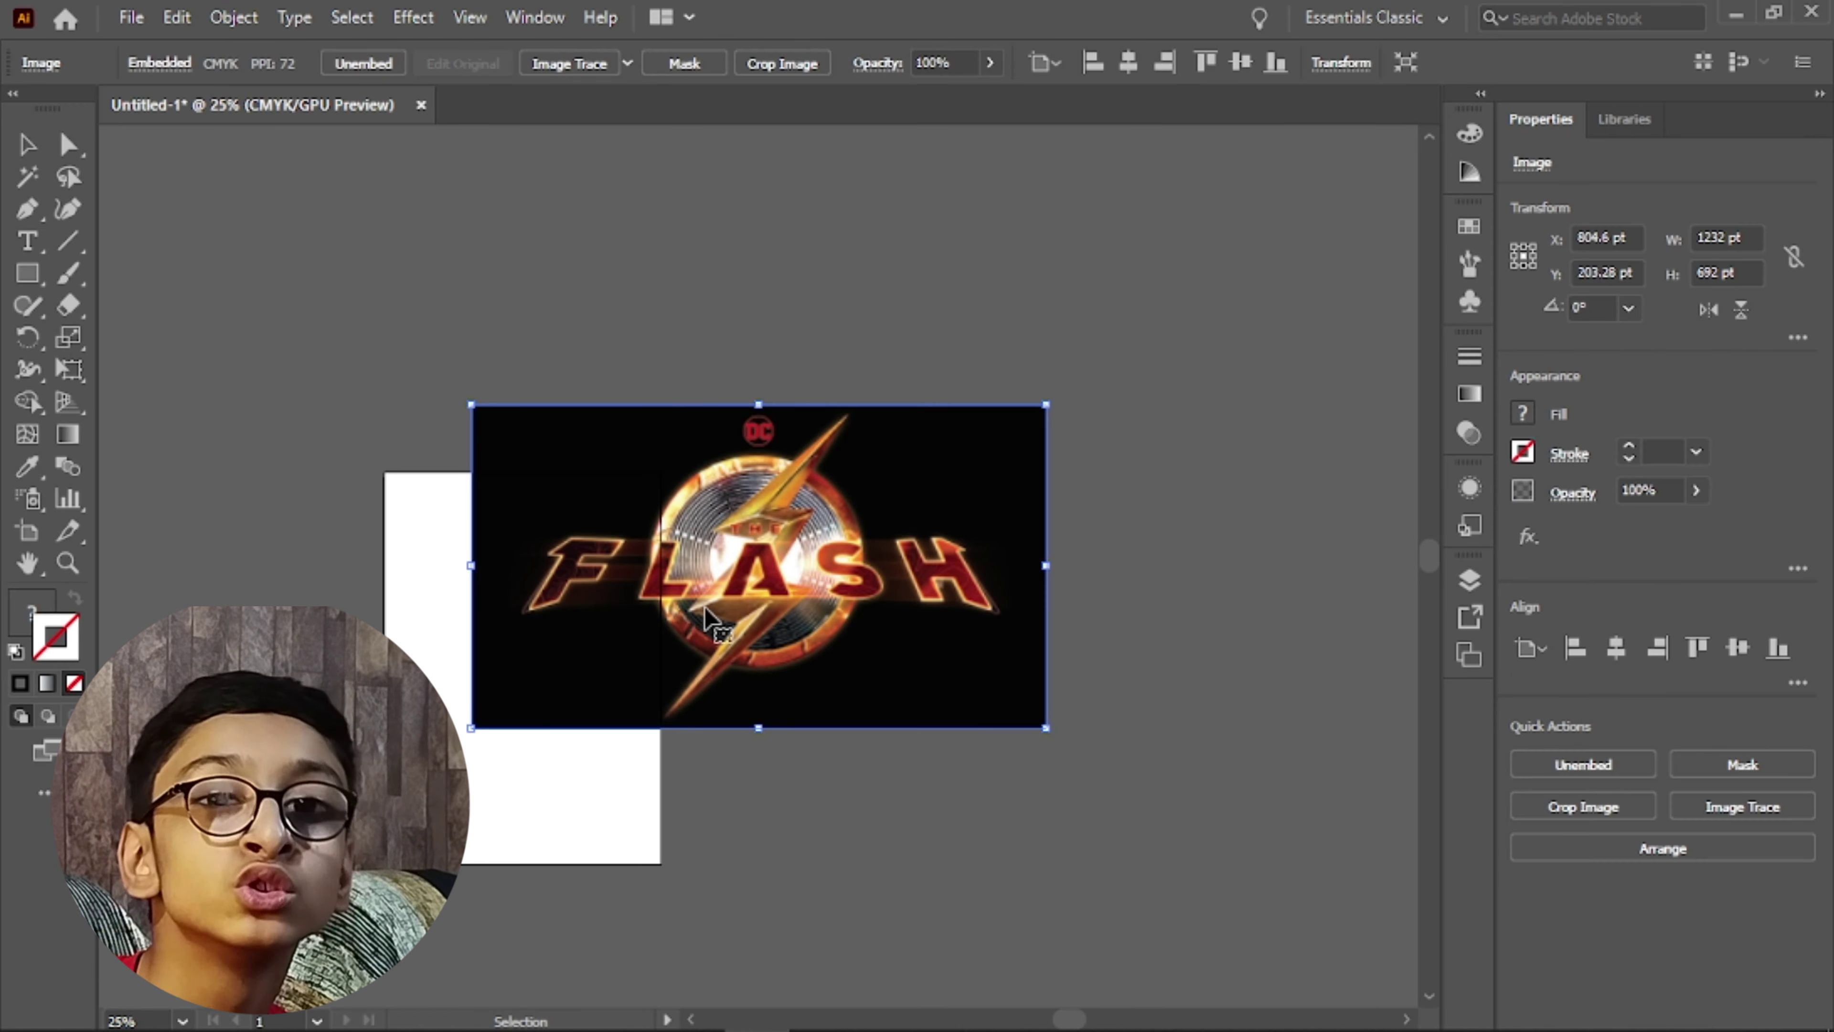
Scale the logo down to about 513 × 288 pt and move it onto the artboard
{"action": "left_click_drag", "start_coordinate": [634, 647], "coordinate": [574, 714]}
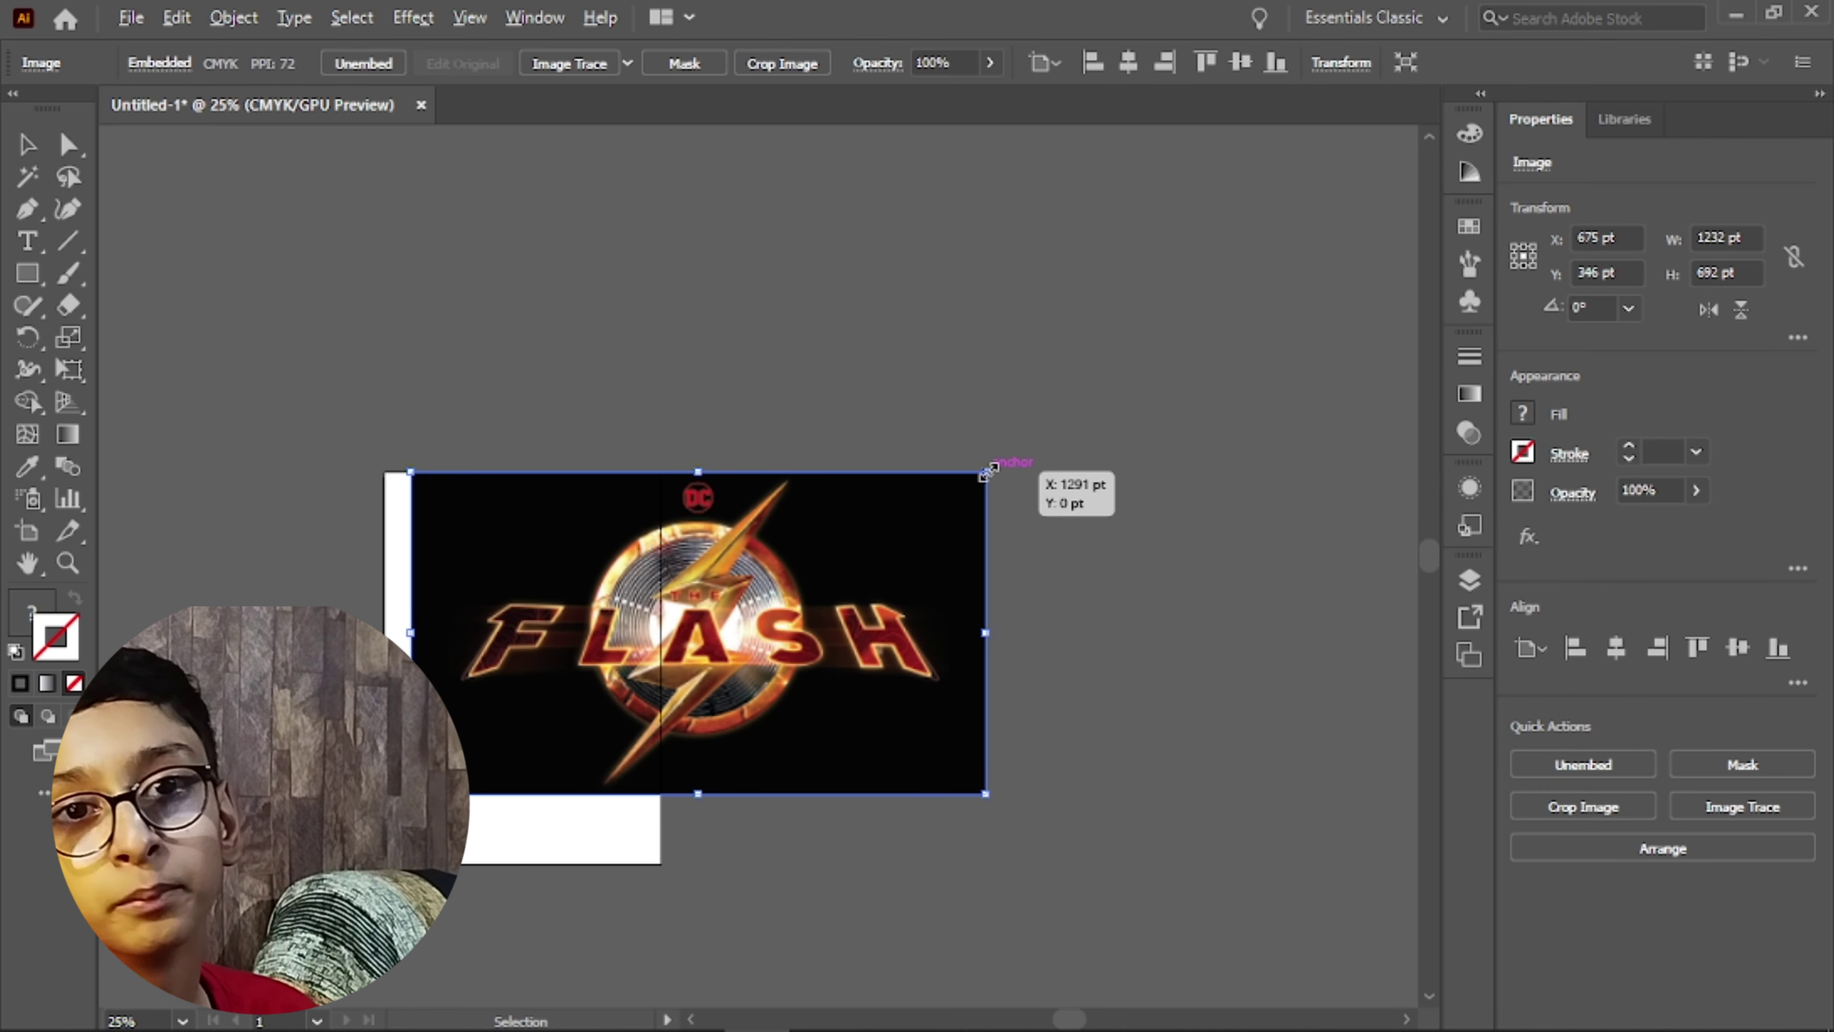
{"action": "left_click_drag", "start_coordinate": [987, 471], "coordinate": [817, 566]}
{"action": "left_click_drag", "start_coordinate": [741, 623], "coordinate": [552, 609]}
{"action": "left_click", "coordinate": [573, 721]}
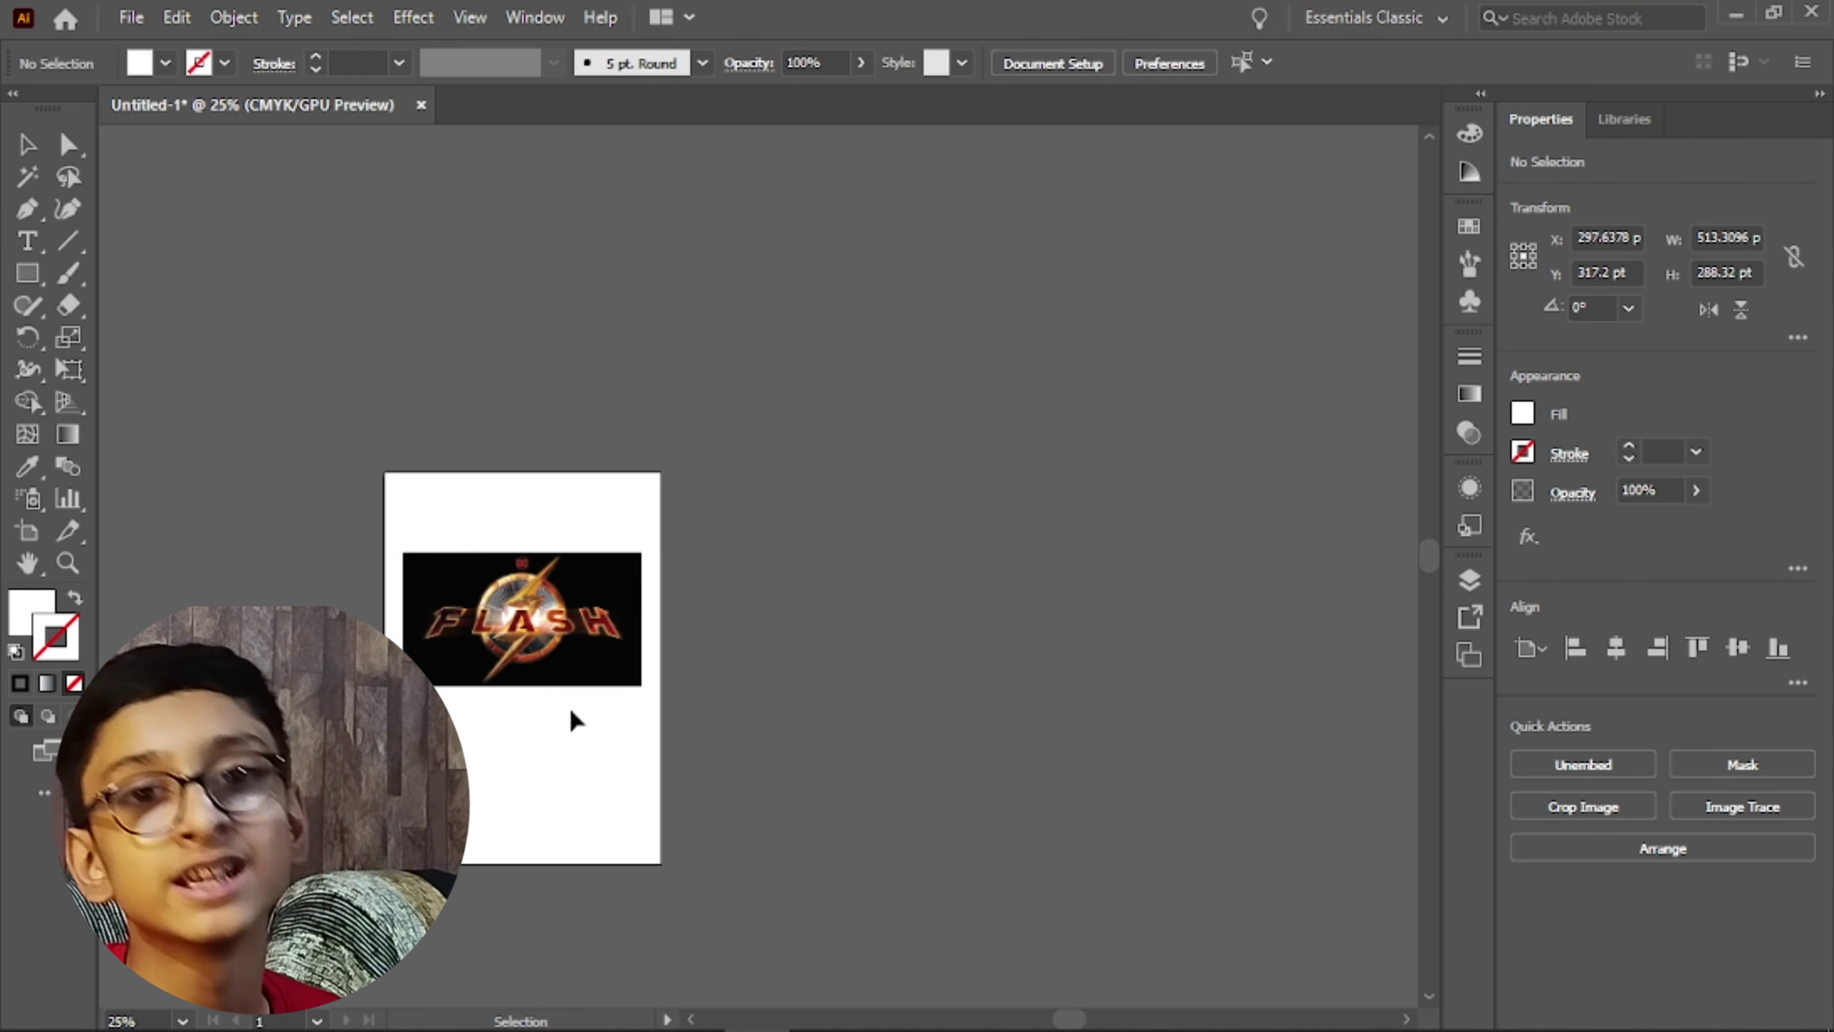
{"action": "scroll", "coordinate": [536, 684], "scroll_direction": "up", "scroll_amount": 8}
{"action": "scroll", "coordinate": [471, 847], "scroll_direction": "up", "scroll_amount": 3}
{"action": "scroll", "coordinate": [471, 847], "scroll_direction": "down", "scroll_amount": 10}
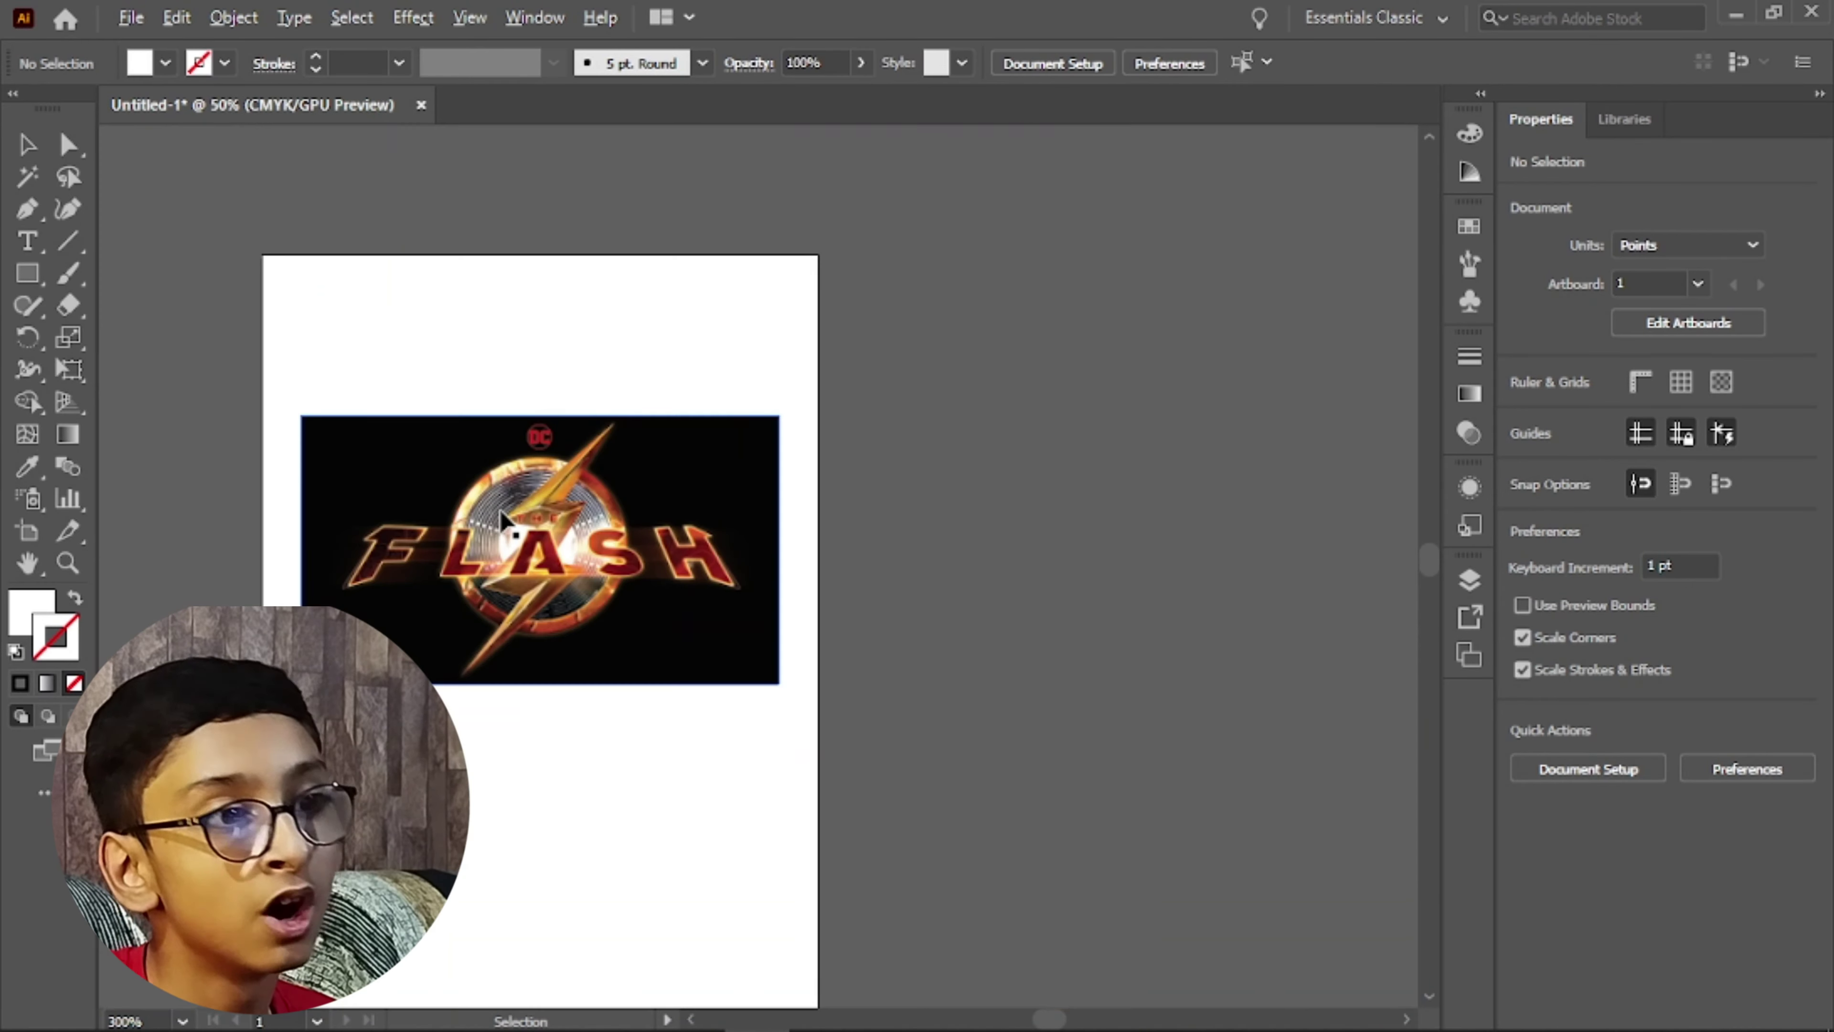
{"action": "scroll", "coordinate": [370, 196], "scroll_direction": "up", "scroll_amount": 8}
{"action": "scroll", "coordinate": [369, 196], "scroll_direction": "up", "scroll_amount": 3}
{"action": "scroll", "coordinate": [369, 196], "scroll_direction": "down", "scroll_amount": 6}
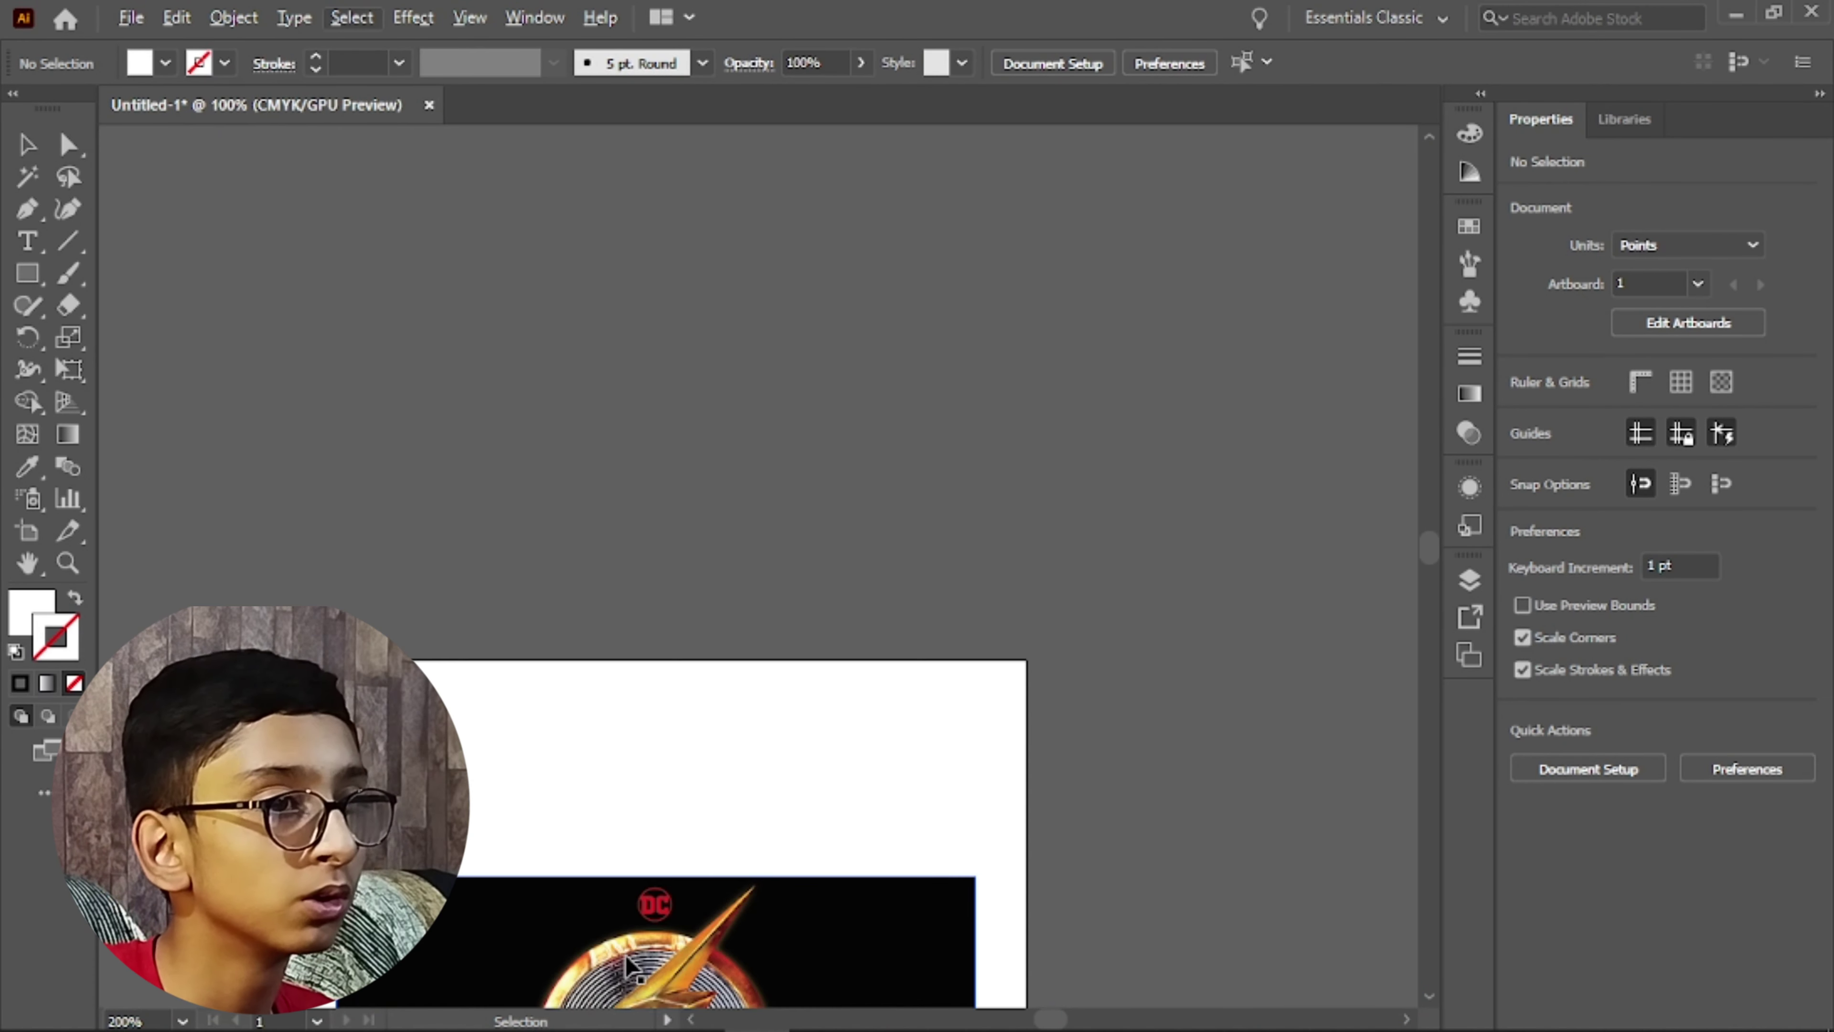
{"action": "scroll", "coordinate": [578, 704], "scroll_direction": "up", "scroll_amount": 2}
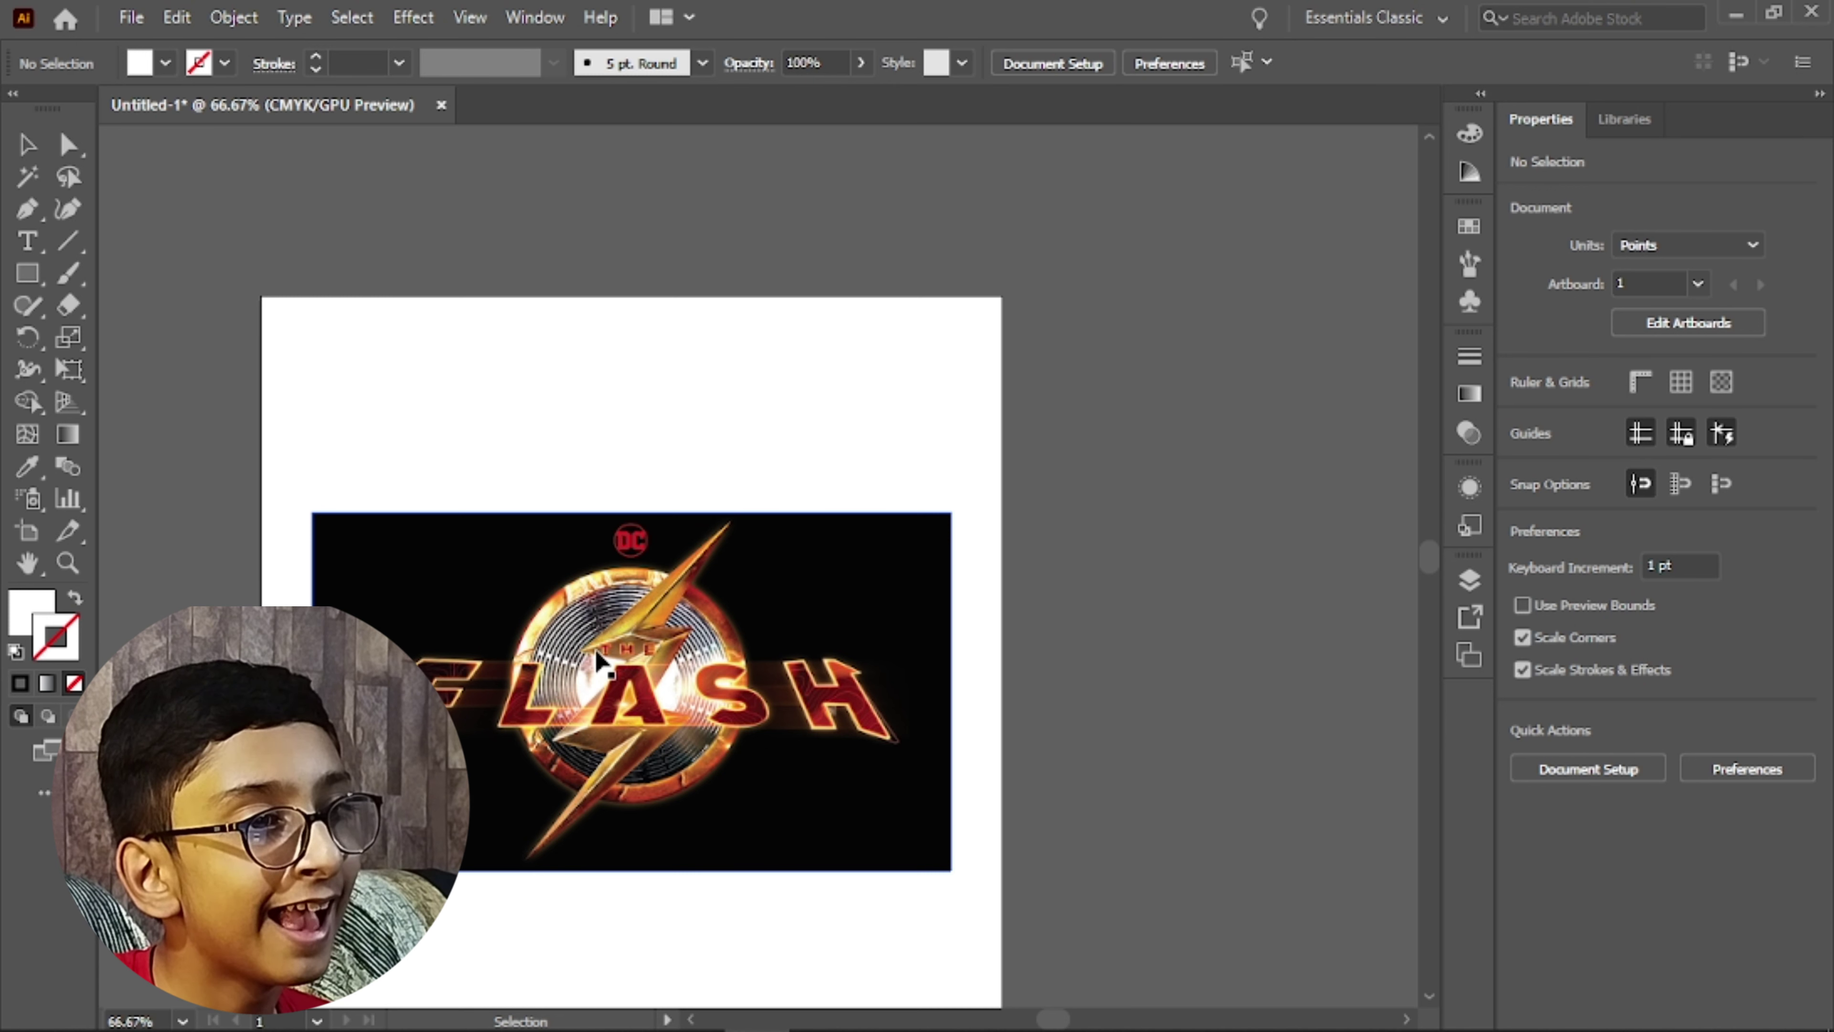
{"action": "left_click", "coordinate": [597, 657]}
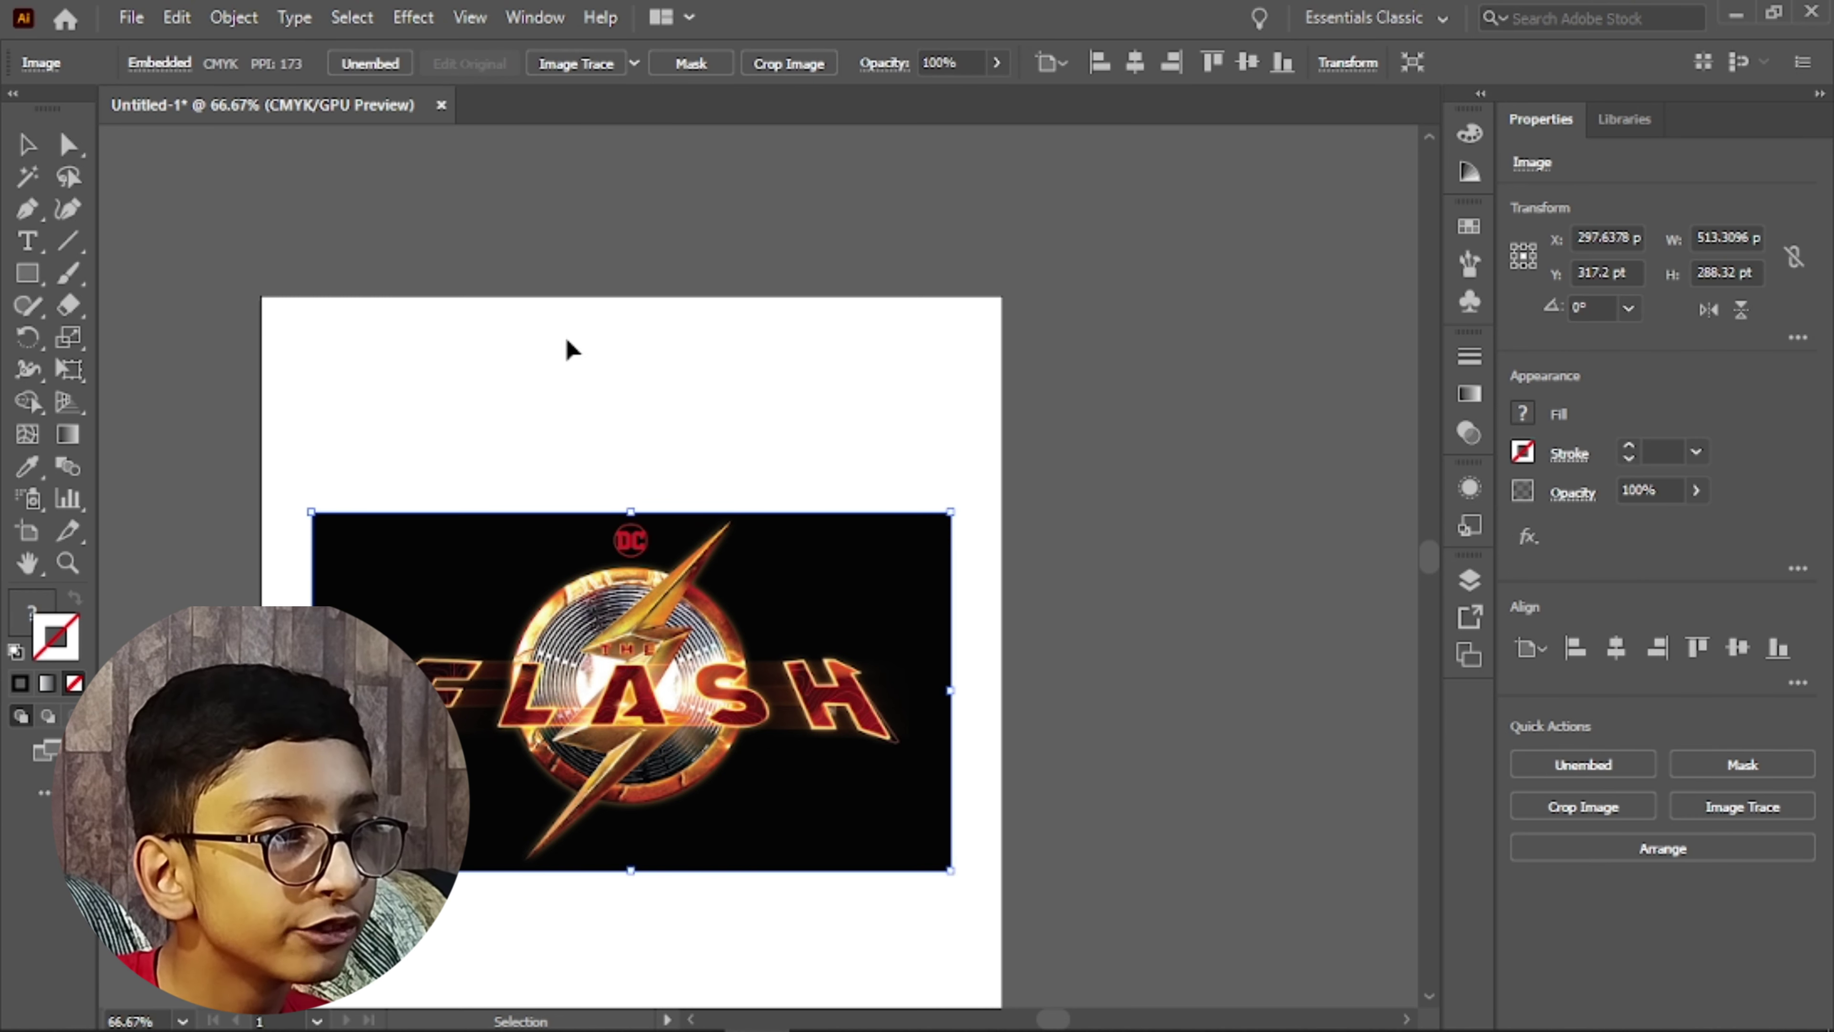
Image Trace the logo with the High Fidelity Photo preset and expand it to vector paths
{"action": "left_click", "coordinate": [534, 16]}
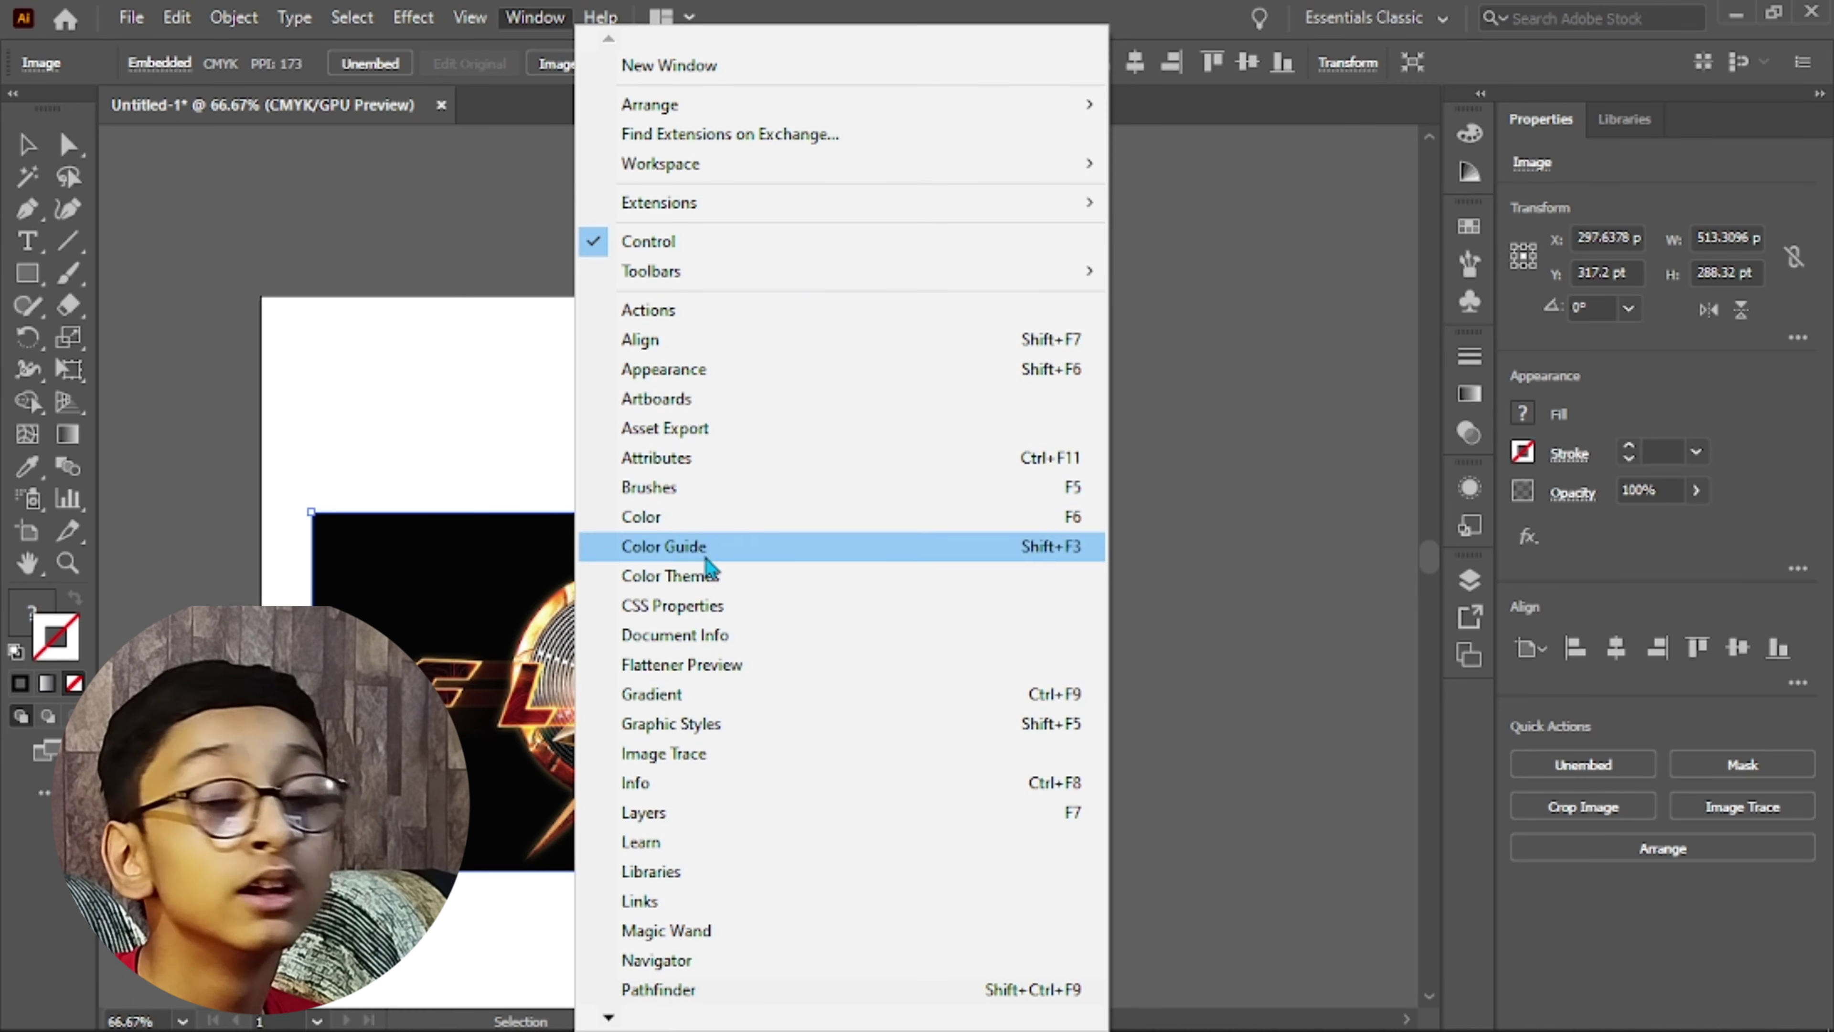
{"action": "left_click", "coordinate": [711, 752]}
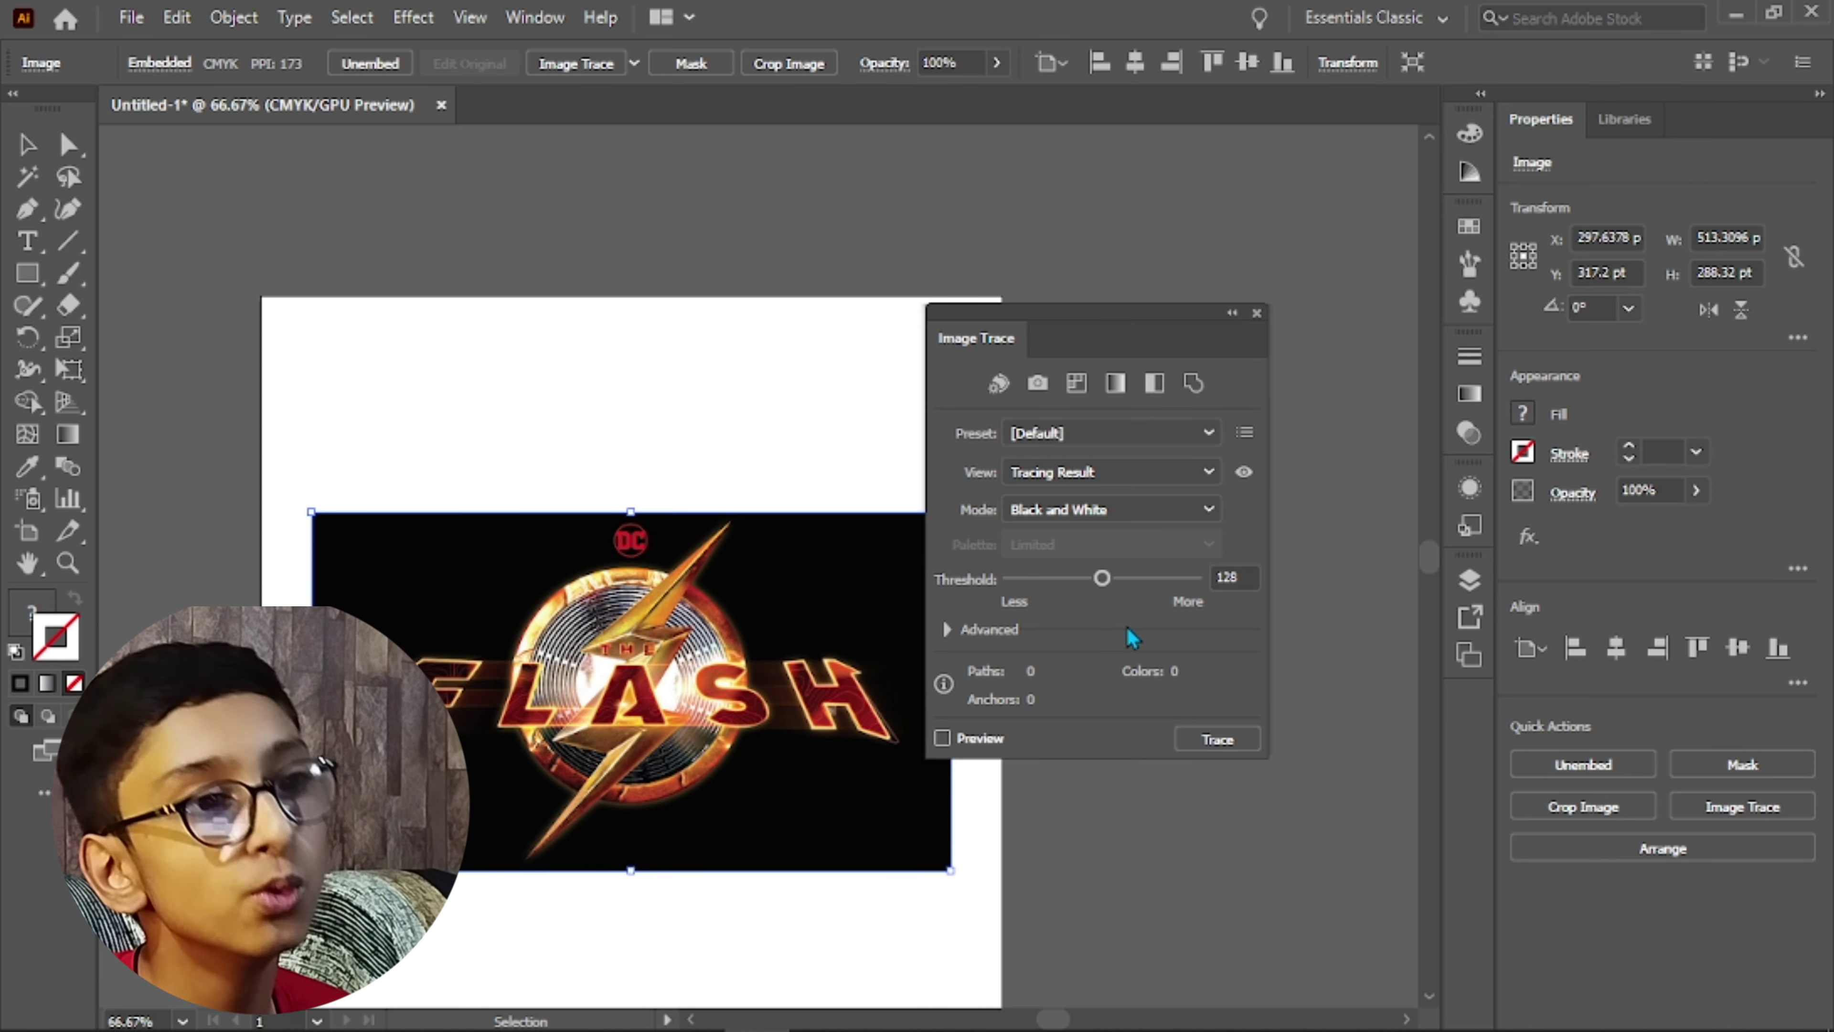
{"action": "left_click", "coordinate": [1037, 383]}
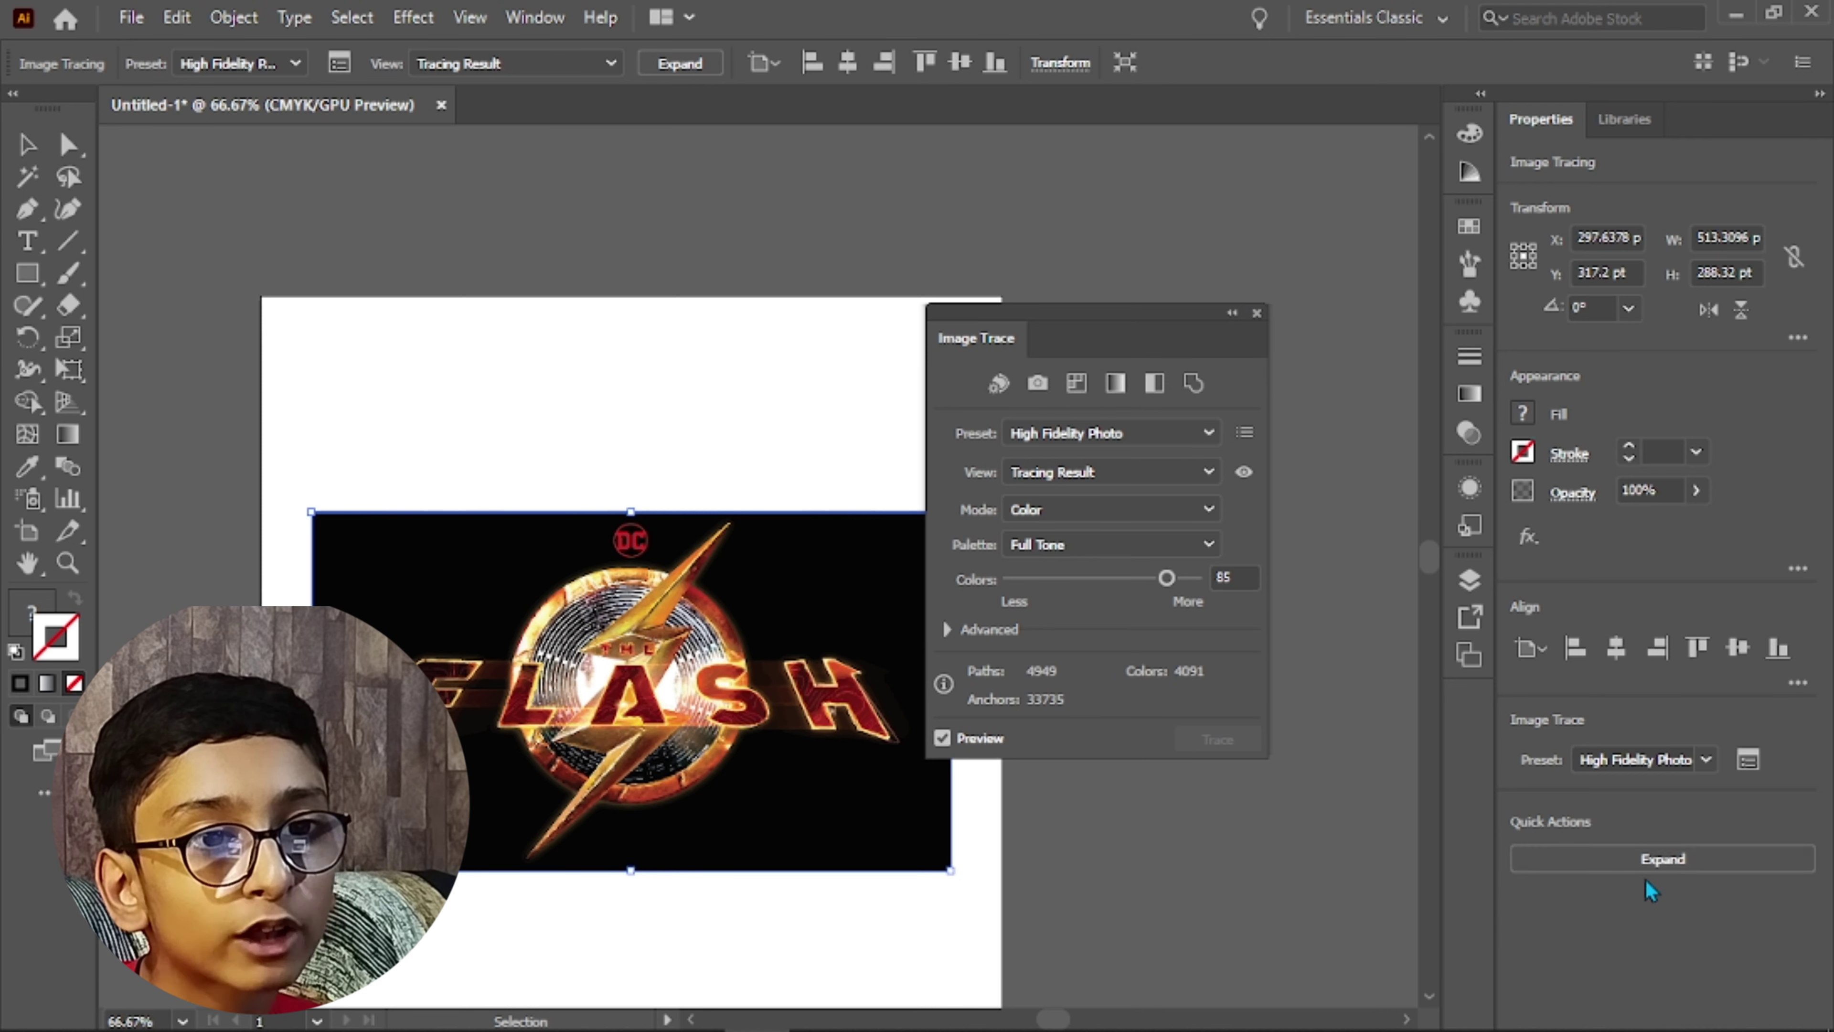
{"action": "left_click", "coordinate": [1652, 867]}
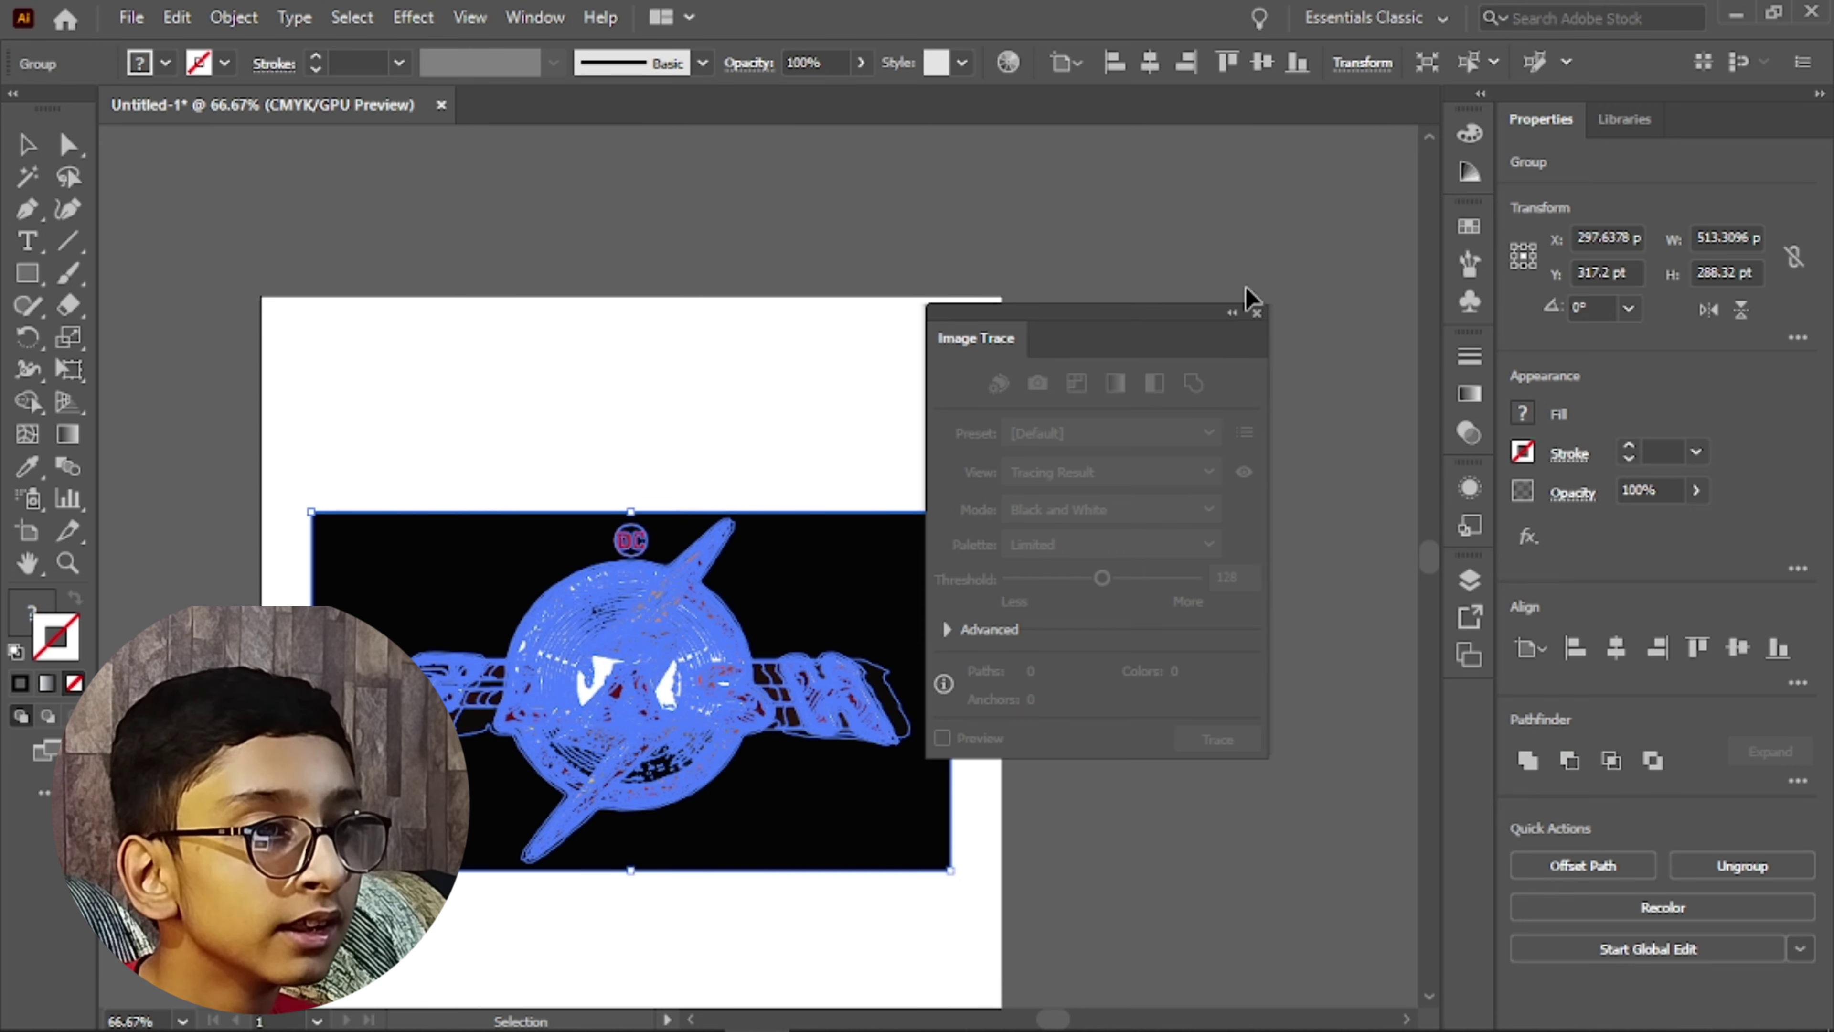
{"action": "left_click", "coordinate": [1257, 313]}
{"action": "left_click", "coordinate": [1179, 426]}
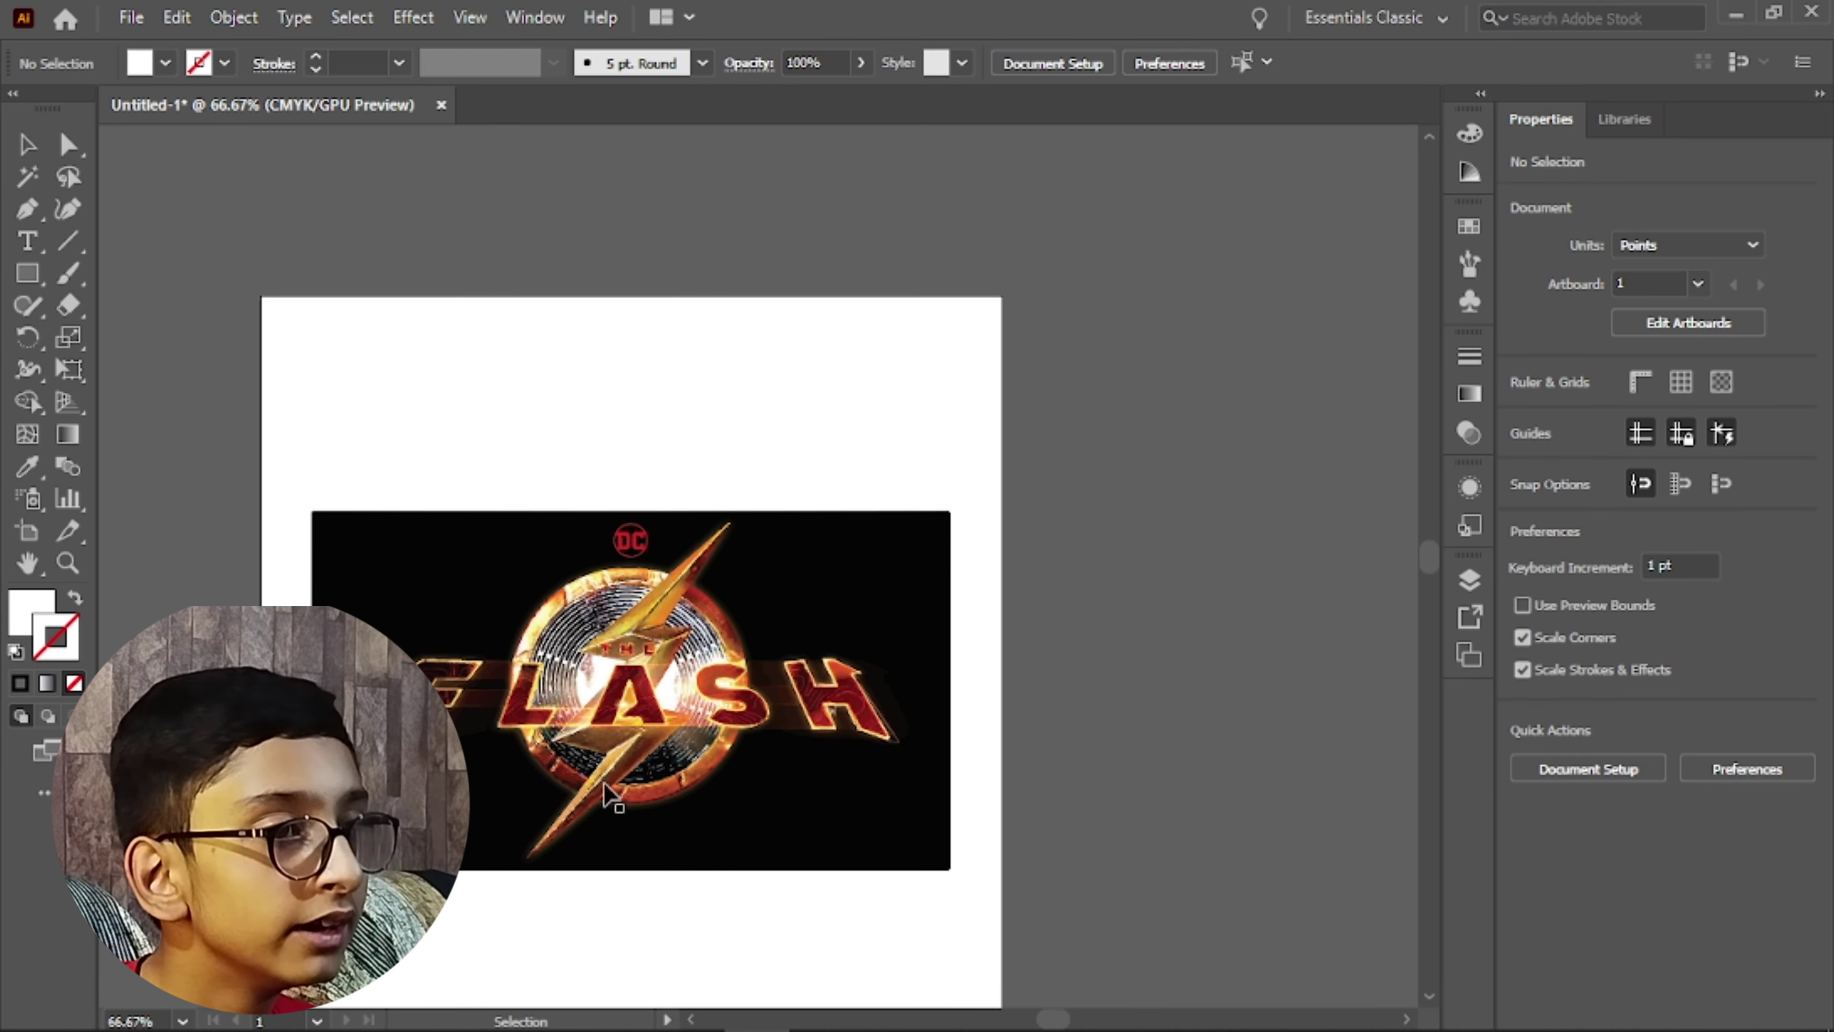
Place the traced logo on the Photoshop poster over the runner's legs
{"action": "scroll", "coordinate": [614, 790], "scroll_direction": "up", "scroll_amount": 2}
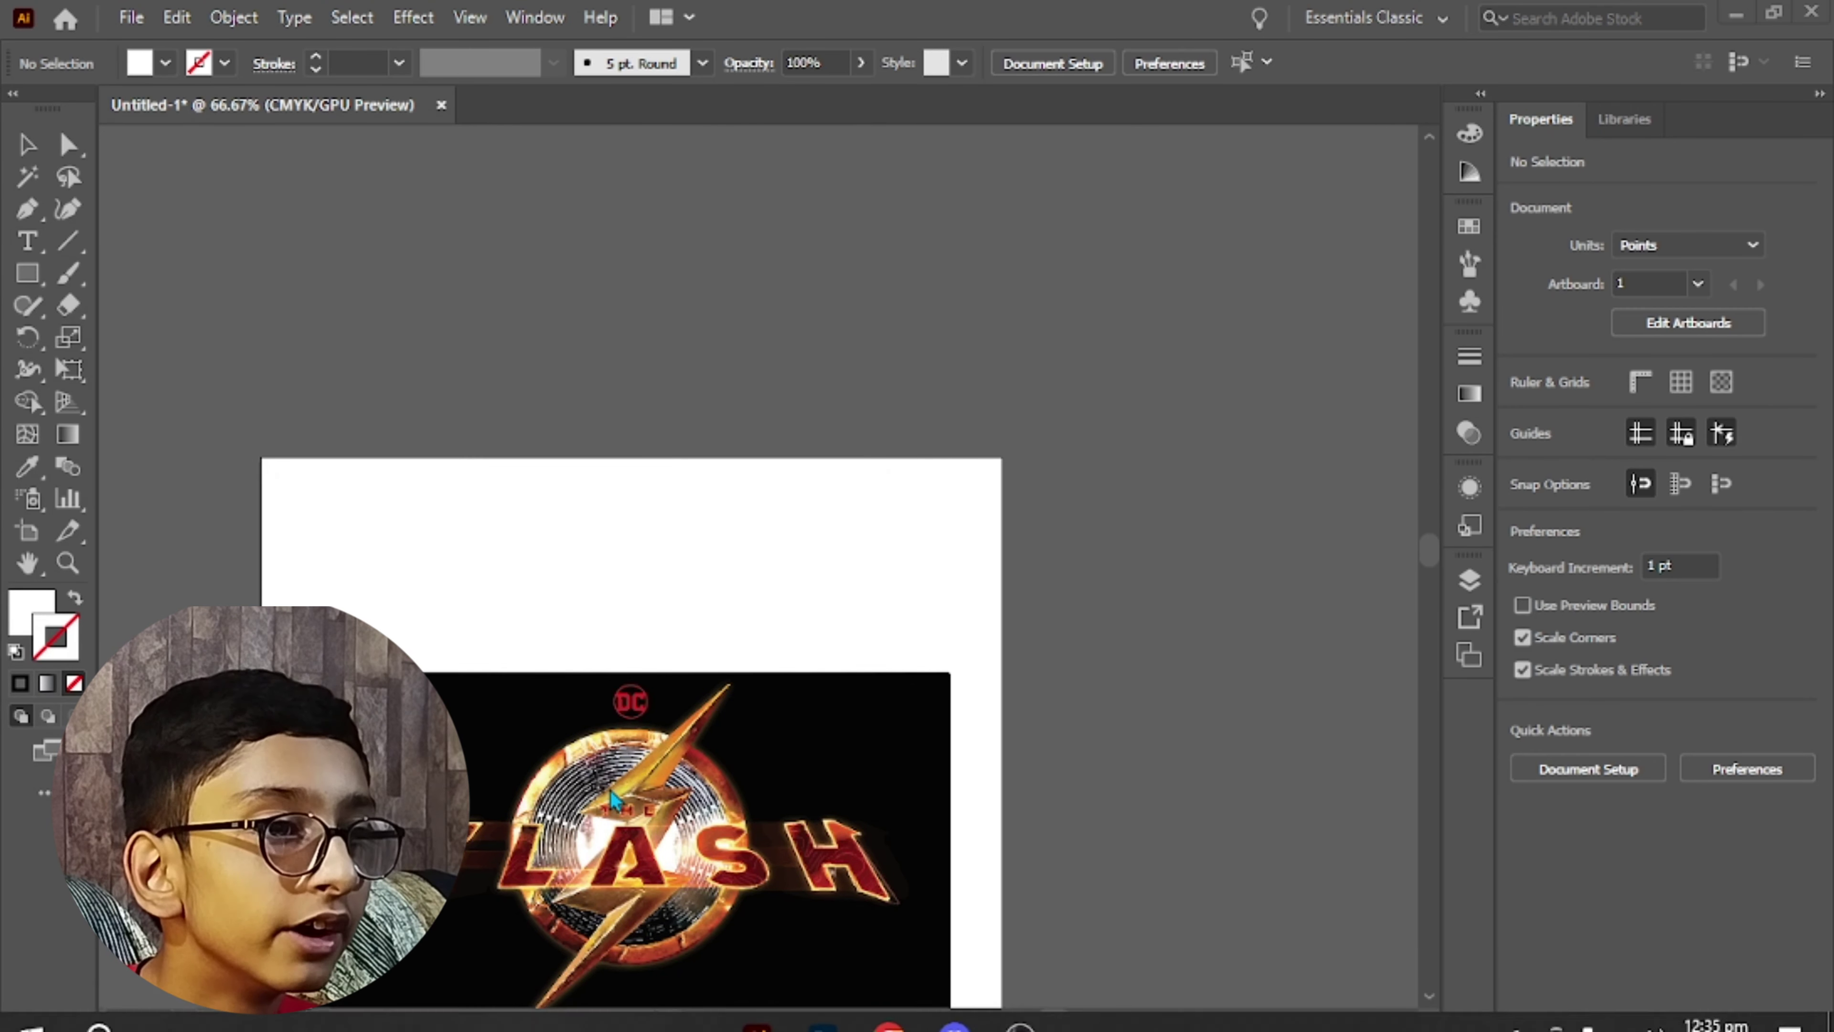
{"action": "scroll", "coordinate": [608, 791], "scroll_direction": "up", "scroll_amount": 3}
{"action": "scroll", "coordinate": [609, 783], "scroll_direction": "down", "scroll_amount": 3}
{"action": "scroll", "coordinate": [635, 812], "scroll_direction": "up", "scroll_amount": 4}
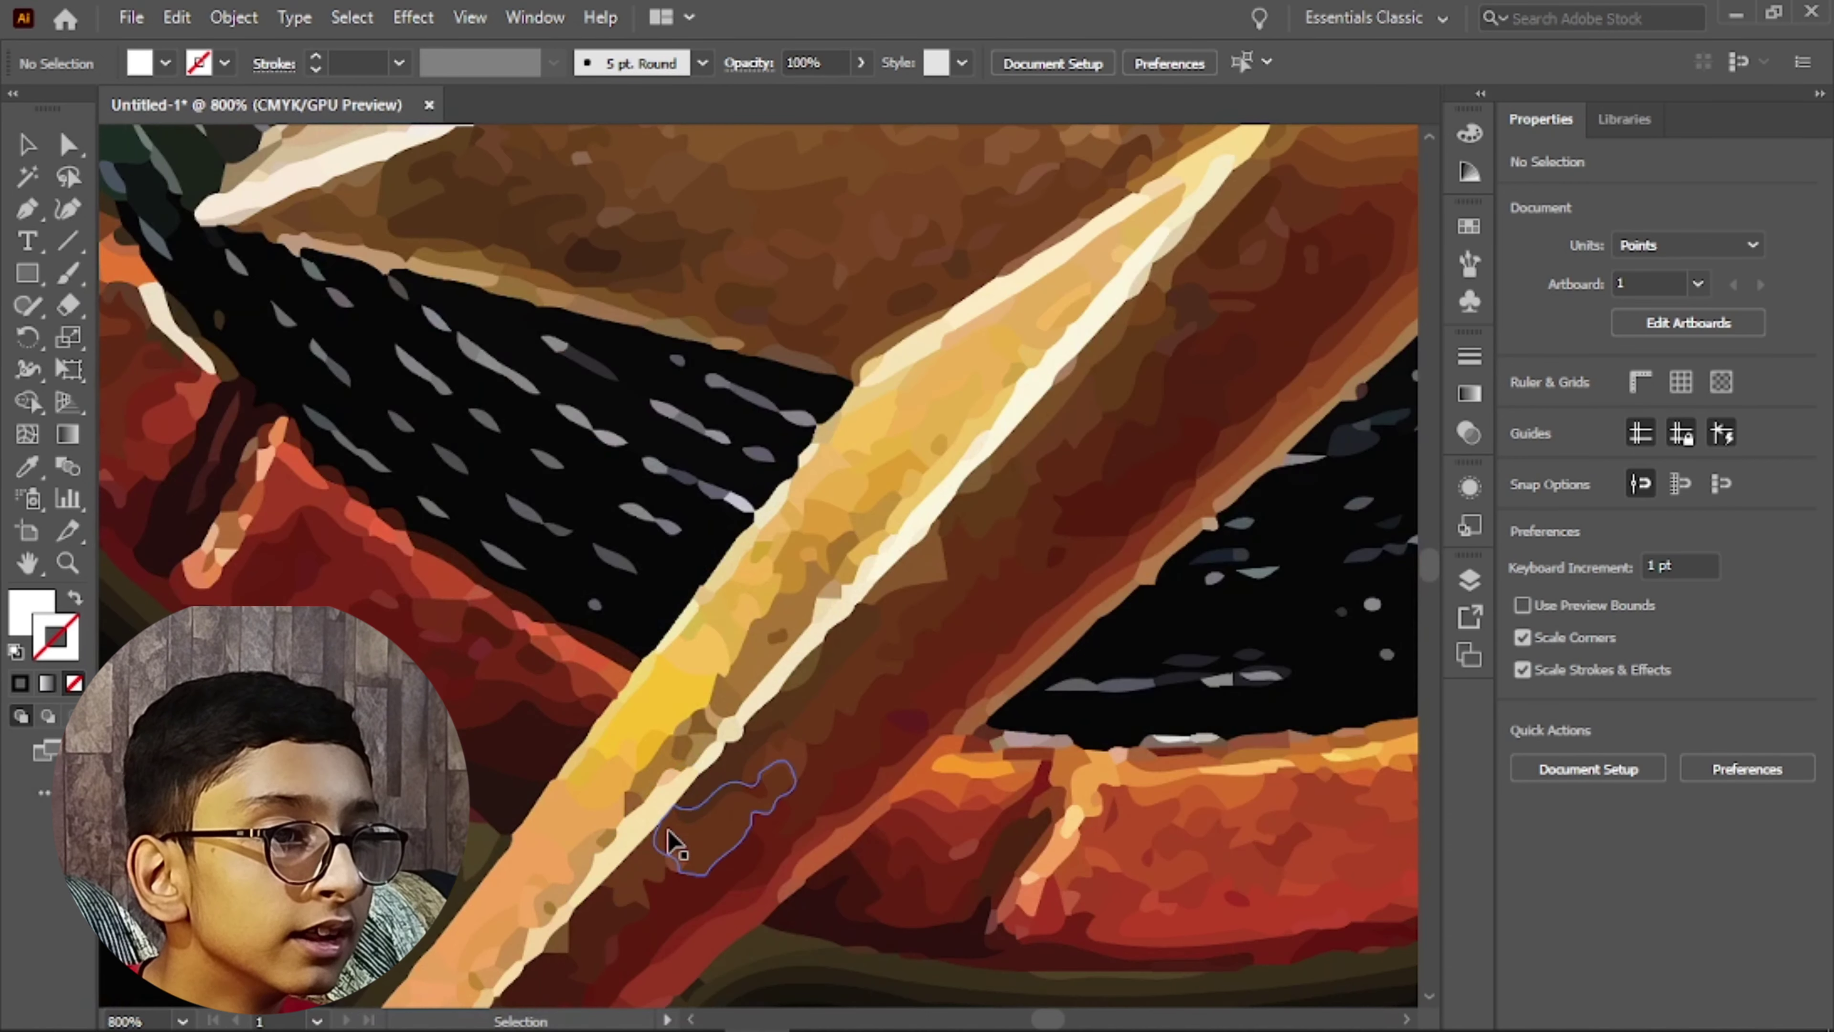
{"action": "scroll", "coordinate": [655, 824], "scroll_direction": "up", "scroll_amount": 2}
{"action": "left_click_drag", "start_coordinate": [654, 822], "coordinate": [654, 820]}
{"action": "scroll", "coordinate": [650, 819], "scroll_direction": "down", "scroll_amount": 6}
{"action": "left_click", "coordinate": [958, 811]}
{"action": "scroll", "coordinate": [520, 790], "scroll_direction": "up", "scroll_amount": 4}
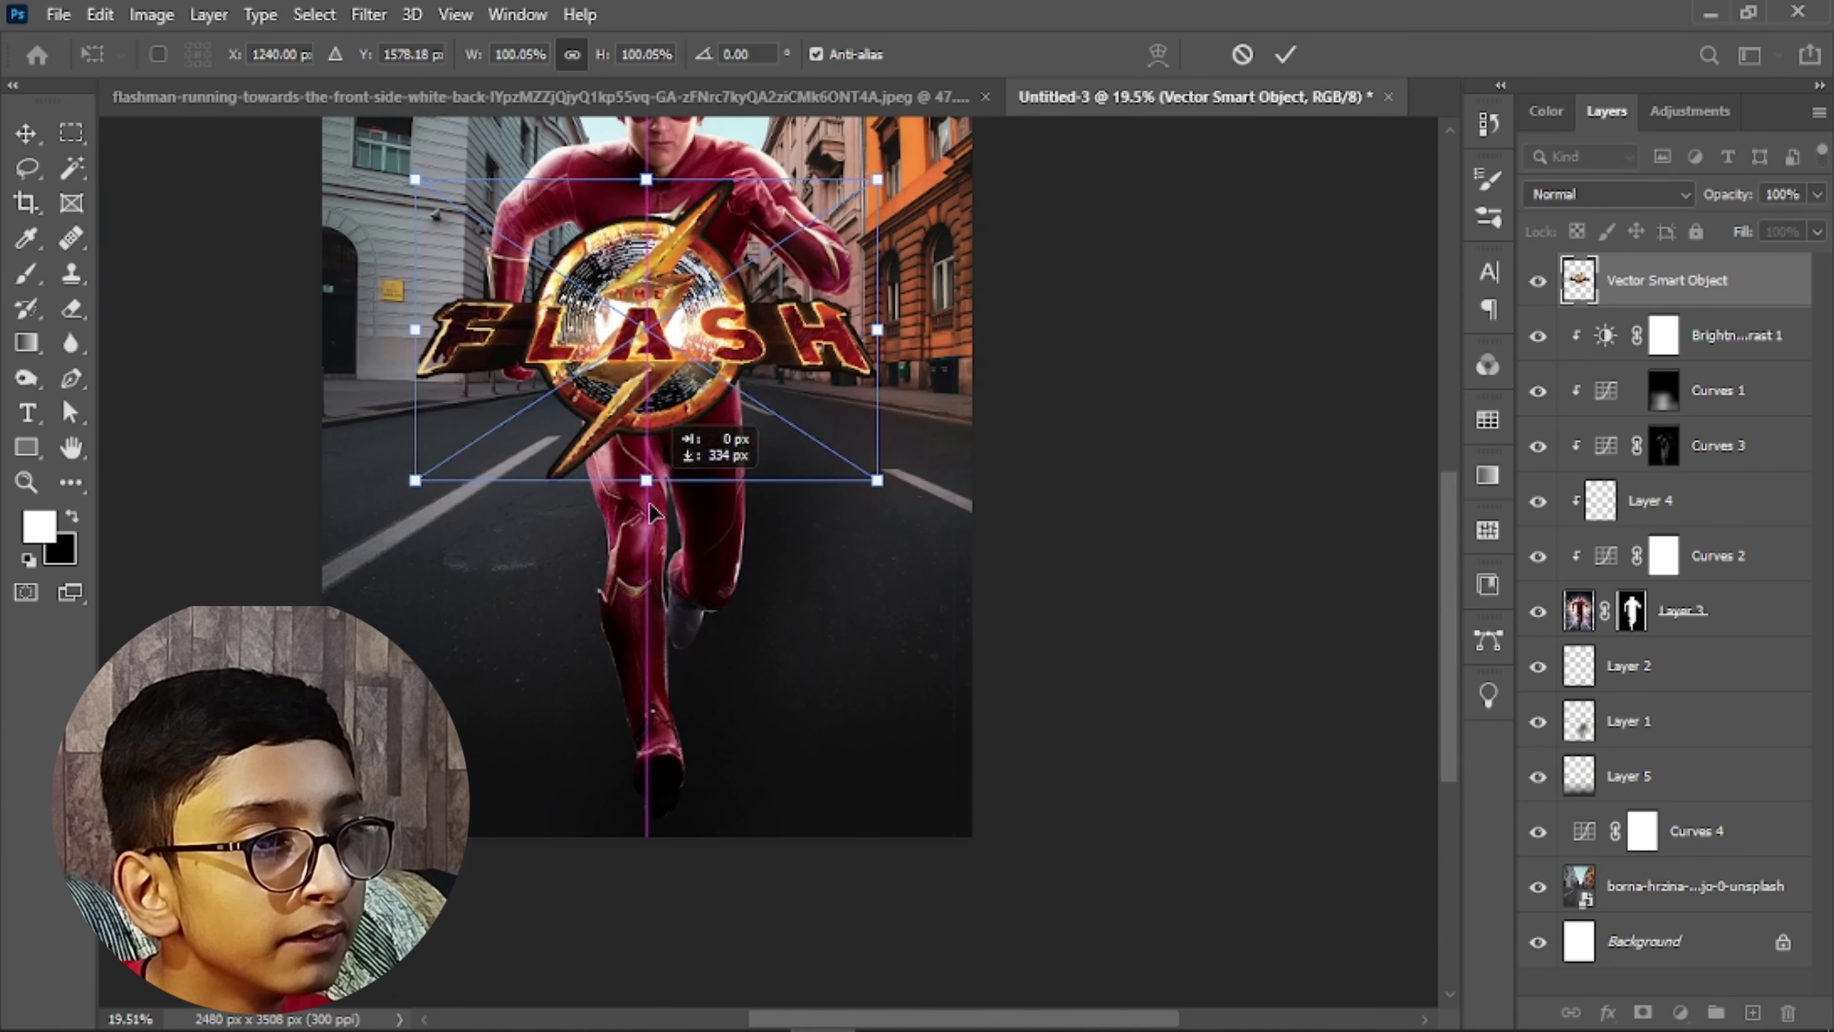
{"action": "left_click_drag", "start_coordinate": [655, 404], "coordinate": [671, 713]}
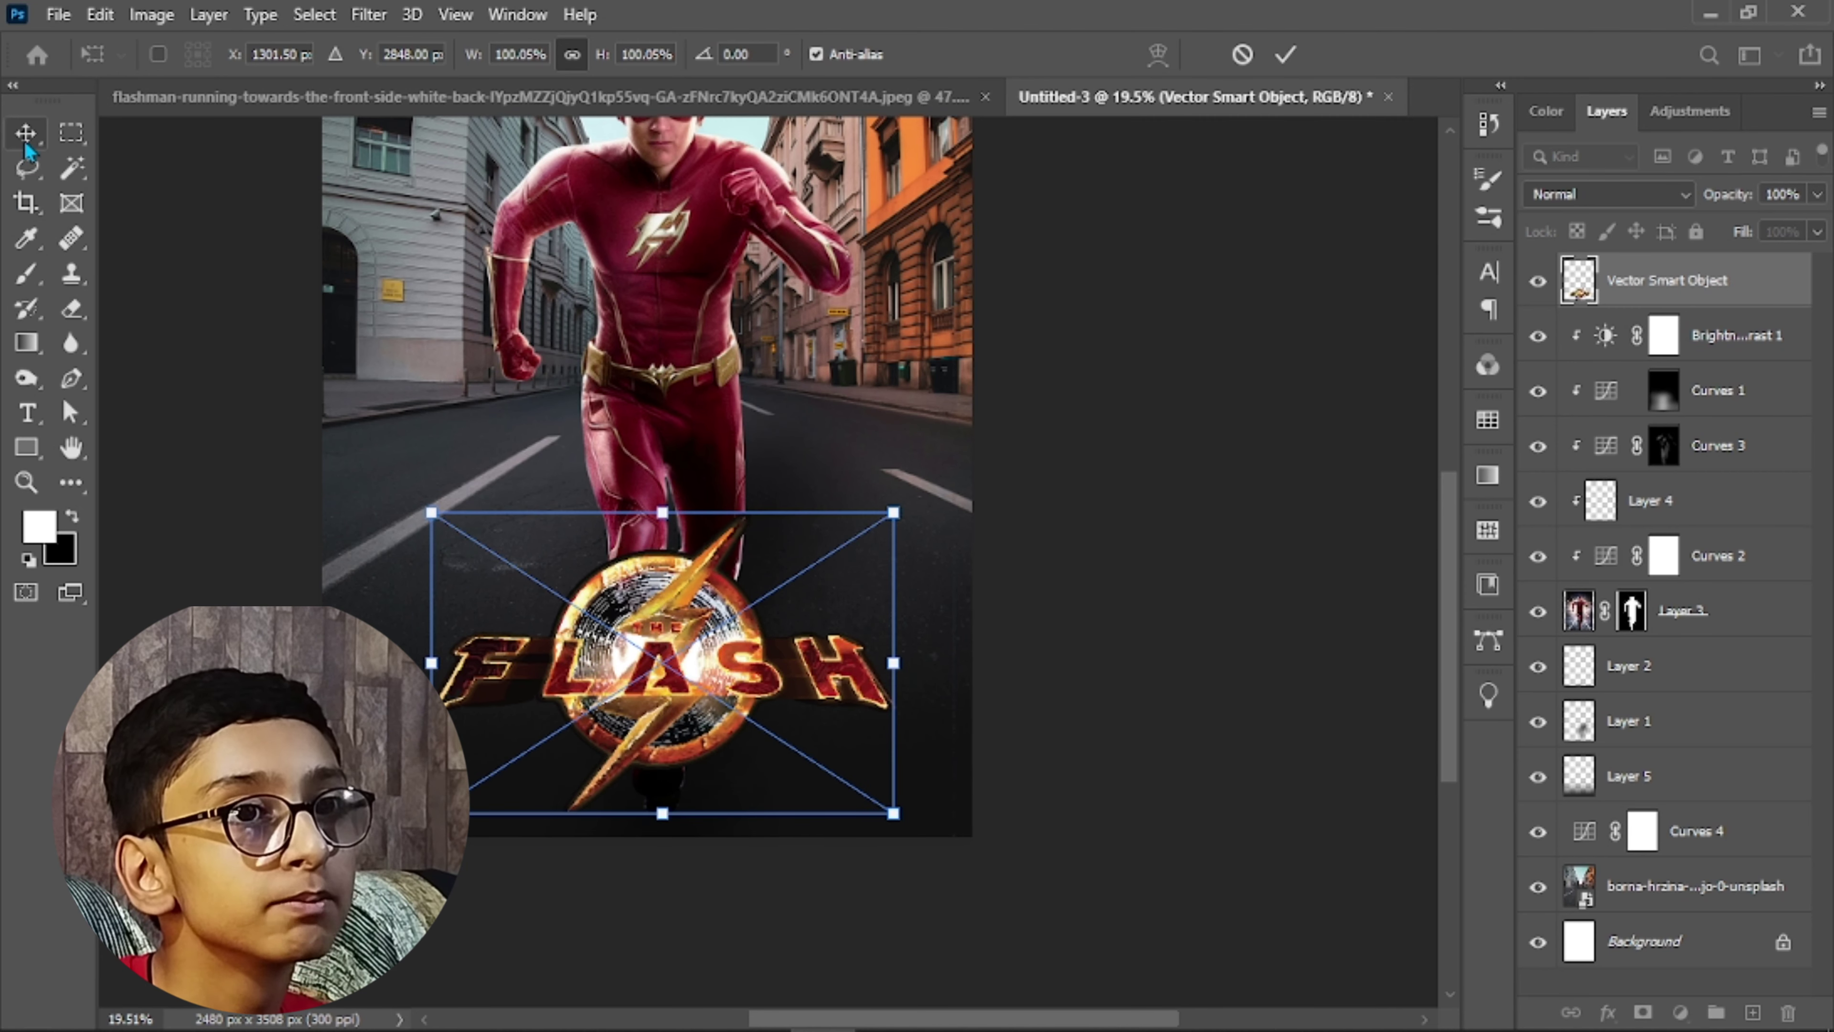
Commit the Flash logo's new size and position over the runner's legs, then pick the Type tool
{"action": "key", "text": "Return"}
{"action": "scroll", "coordinate": [1188, 775], "scroll_direction": "up", "scroll_amount": 3}
{"action": "scroll", "coordinate": [455, 561], "scroll_direction": "up", "scroll_amount": 3}
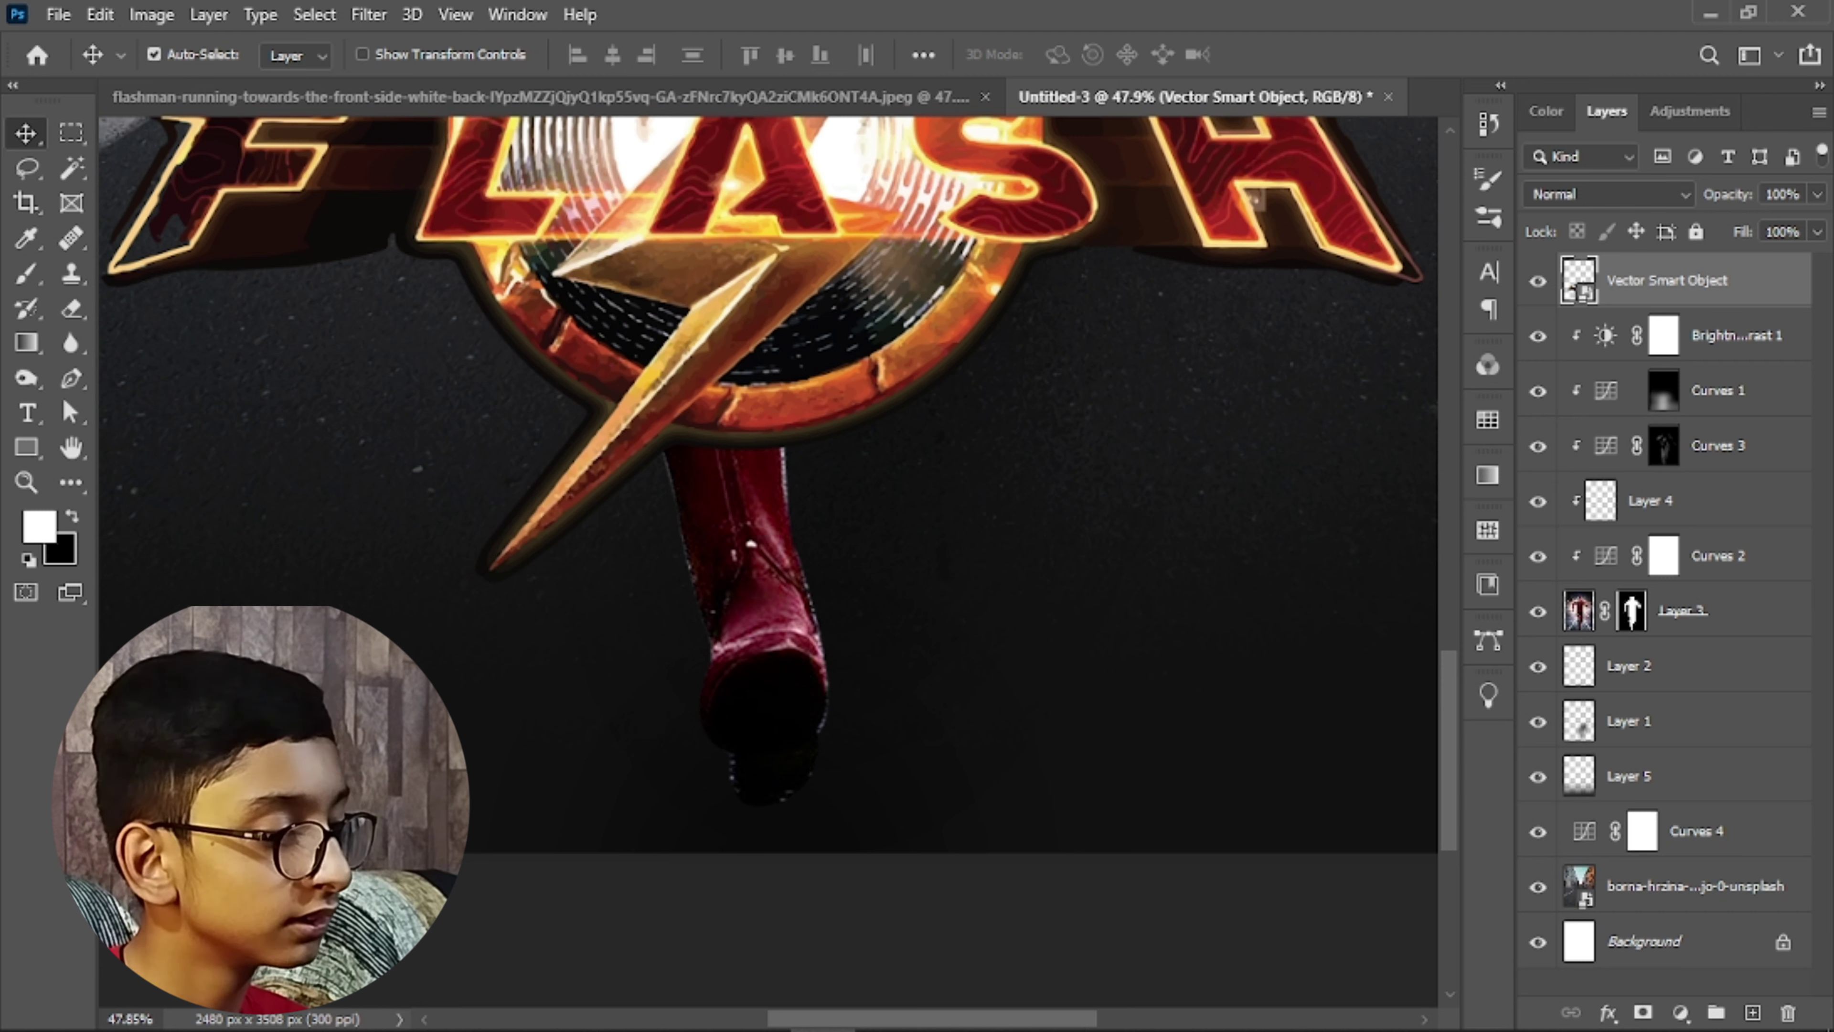
{"action": "key", "text": "t"}
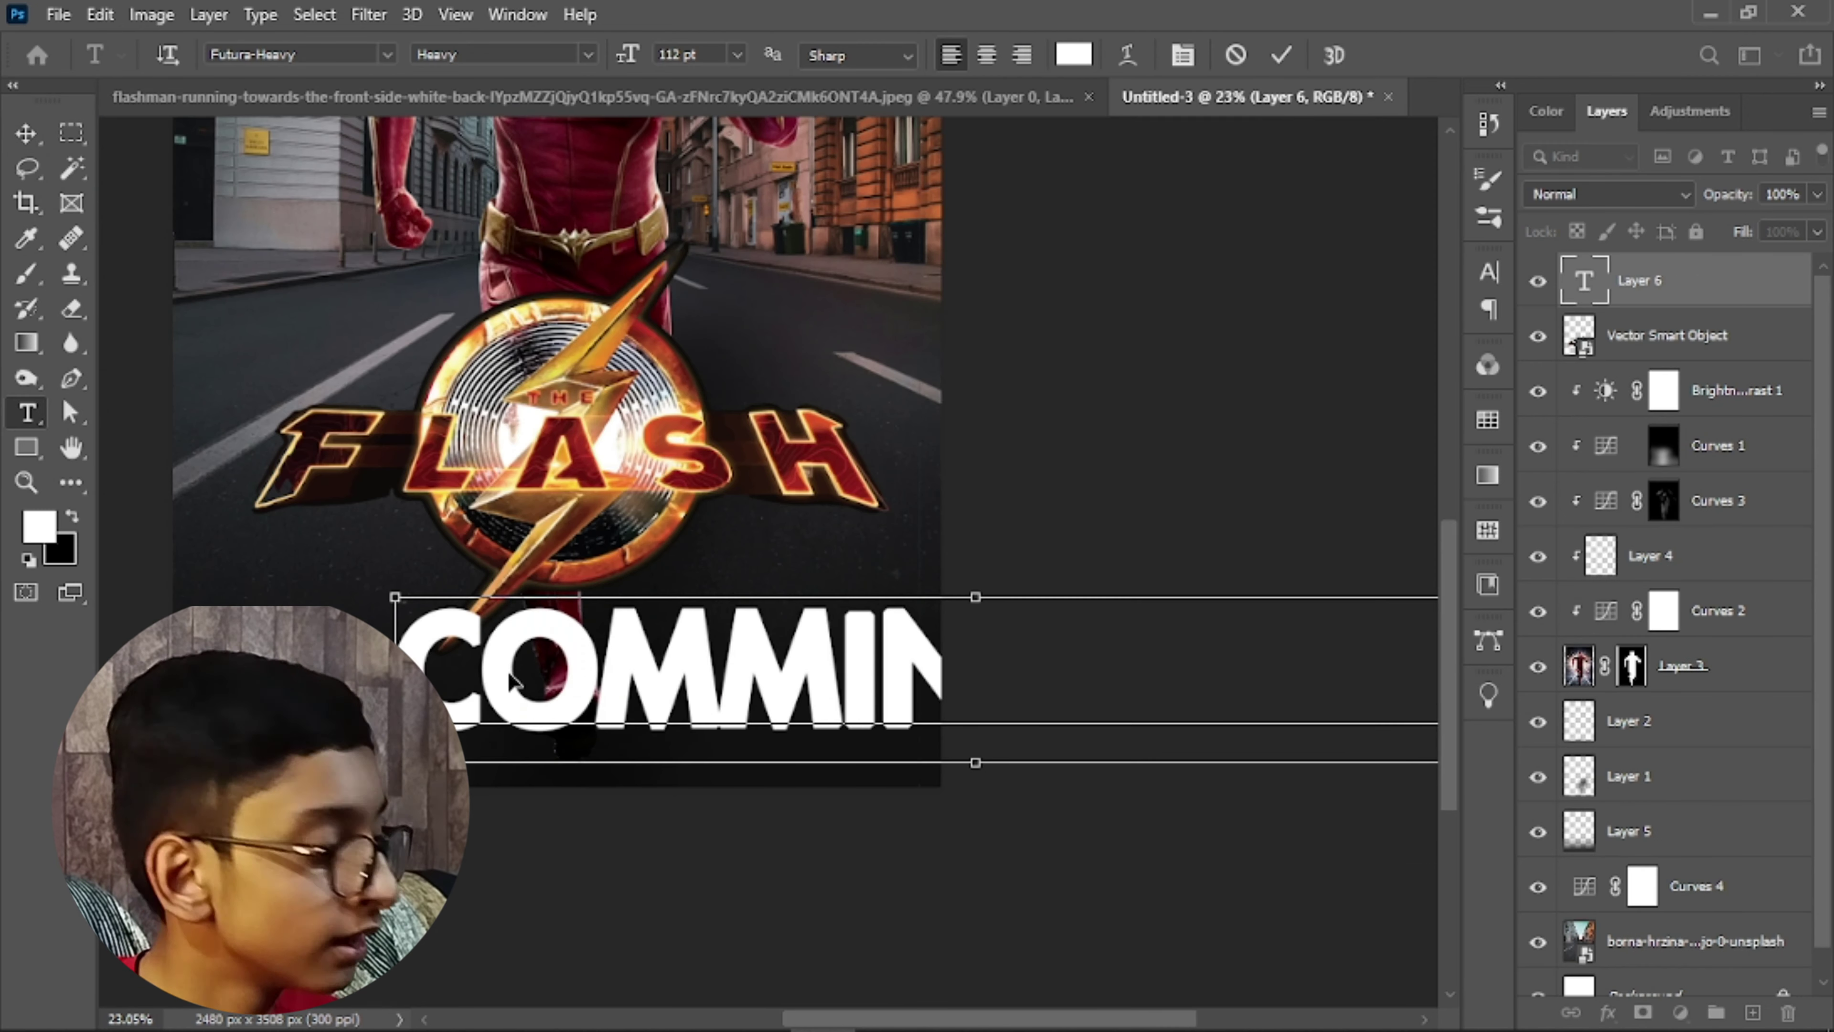
Set the text to 102 pt and colour it vivid orange #ff9600
{"action": "mouse_move", "coordinate": [625, 58]}
{"action": "left_mouse_down"}
{"action": "mouse_move", "coordinate": [547, 69]}
{"action": "mouse_move", "coordinate": [585, 83]}
{"action": "mouse_move", "coordinate": [614, 63]}
{"action": "left_mouse_up"}
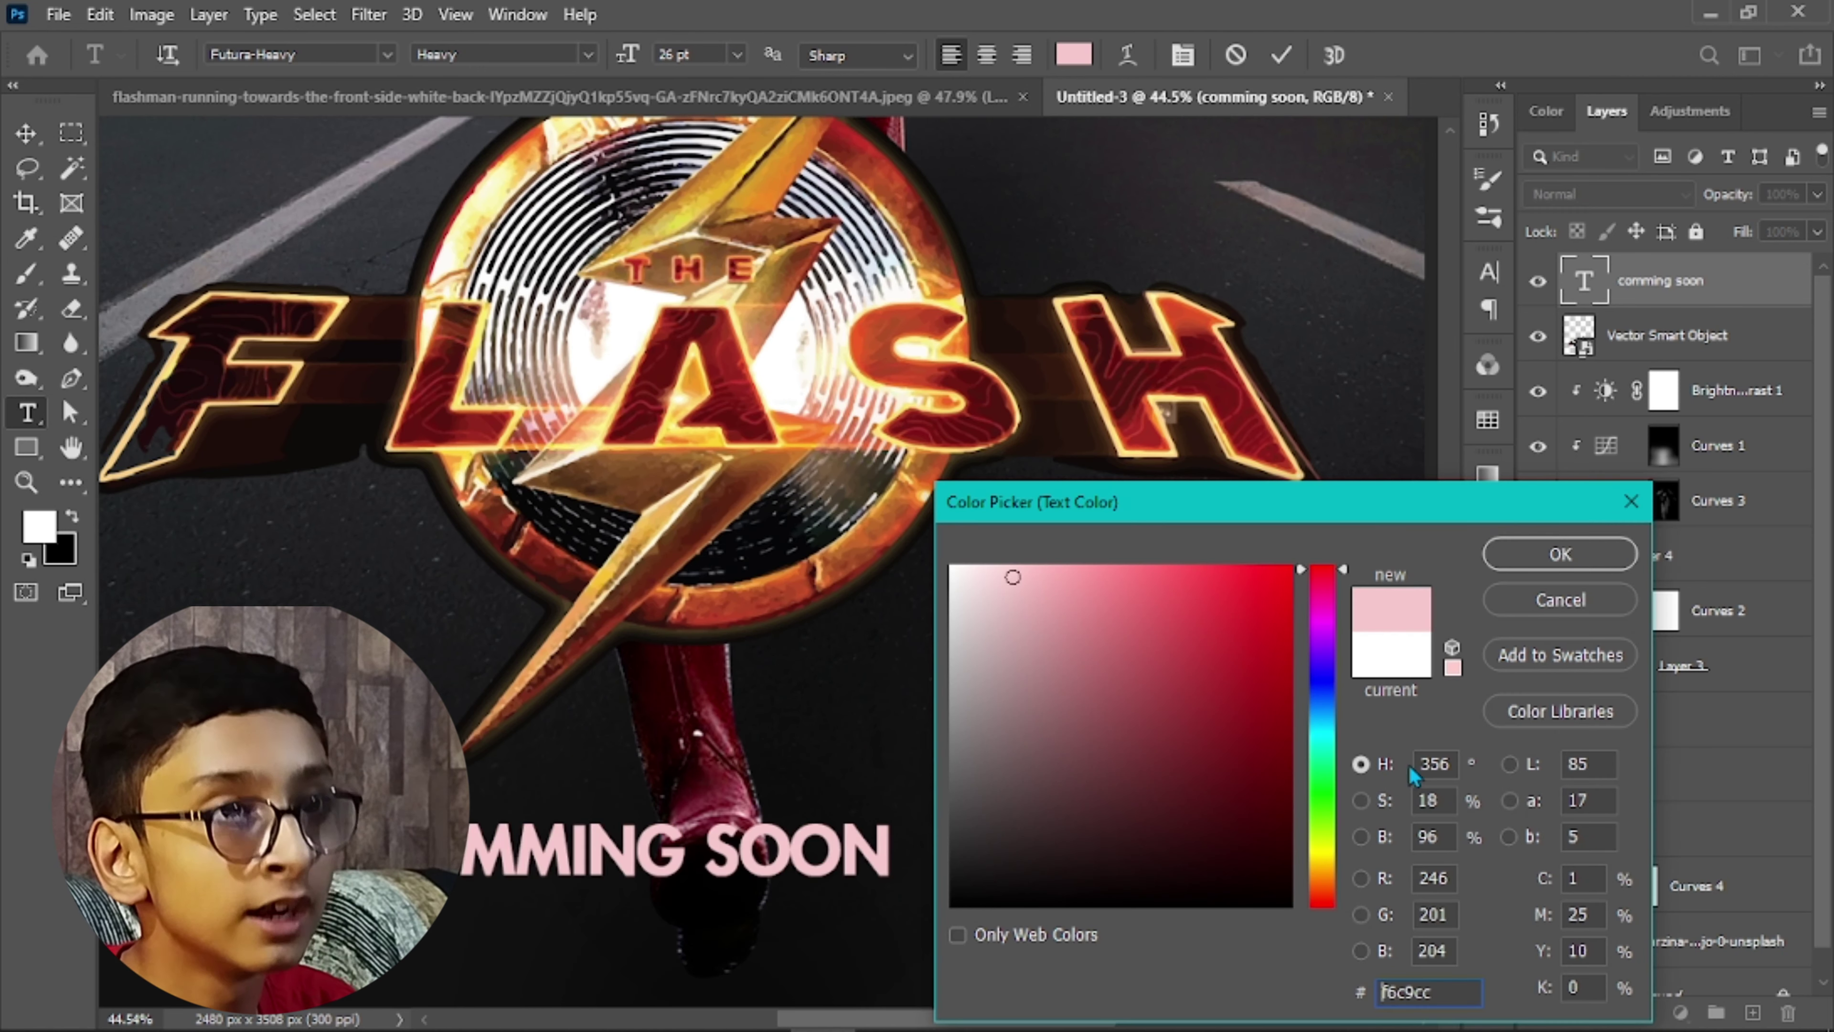
{"action": "left_click_drag", "start_coordinate": [1326, 773], "coordinate": [1325, 885]}
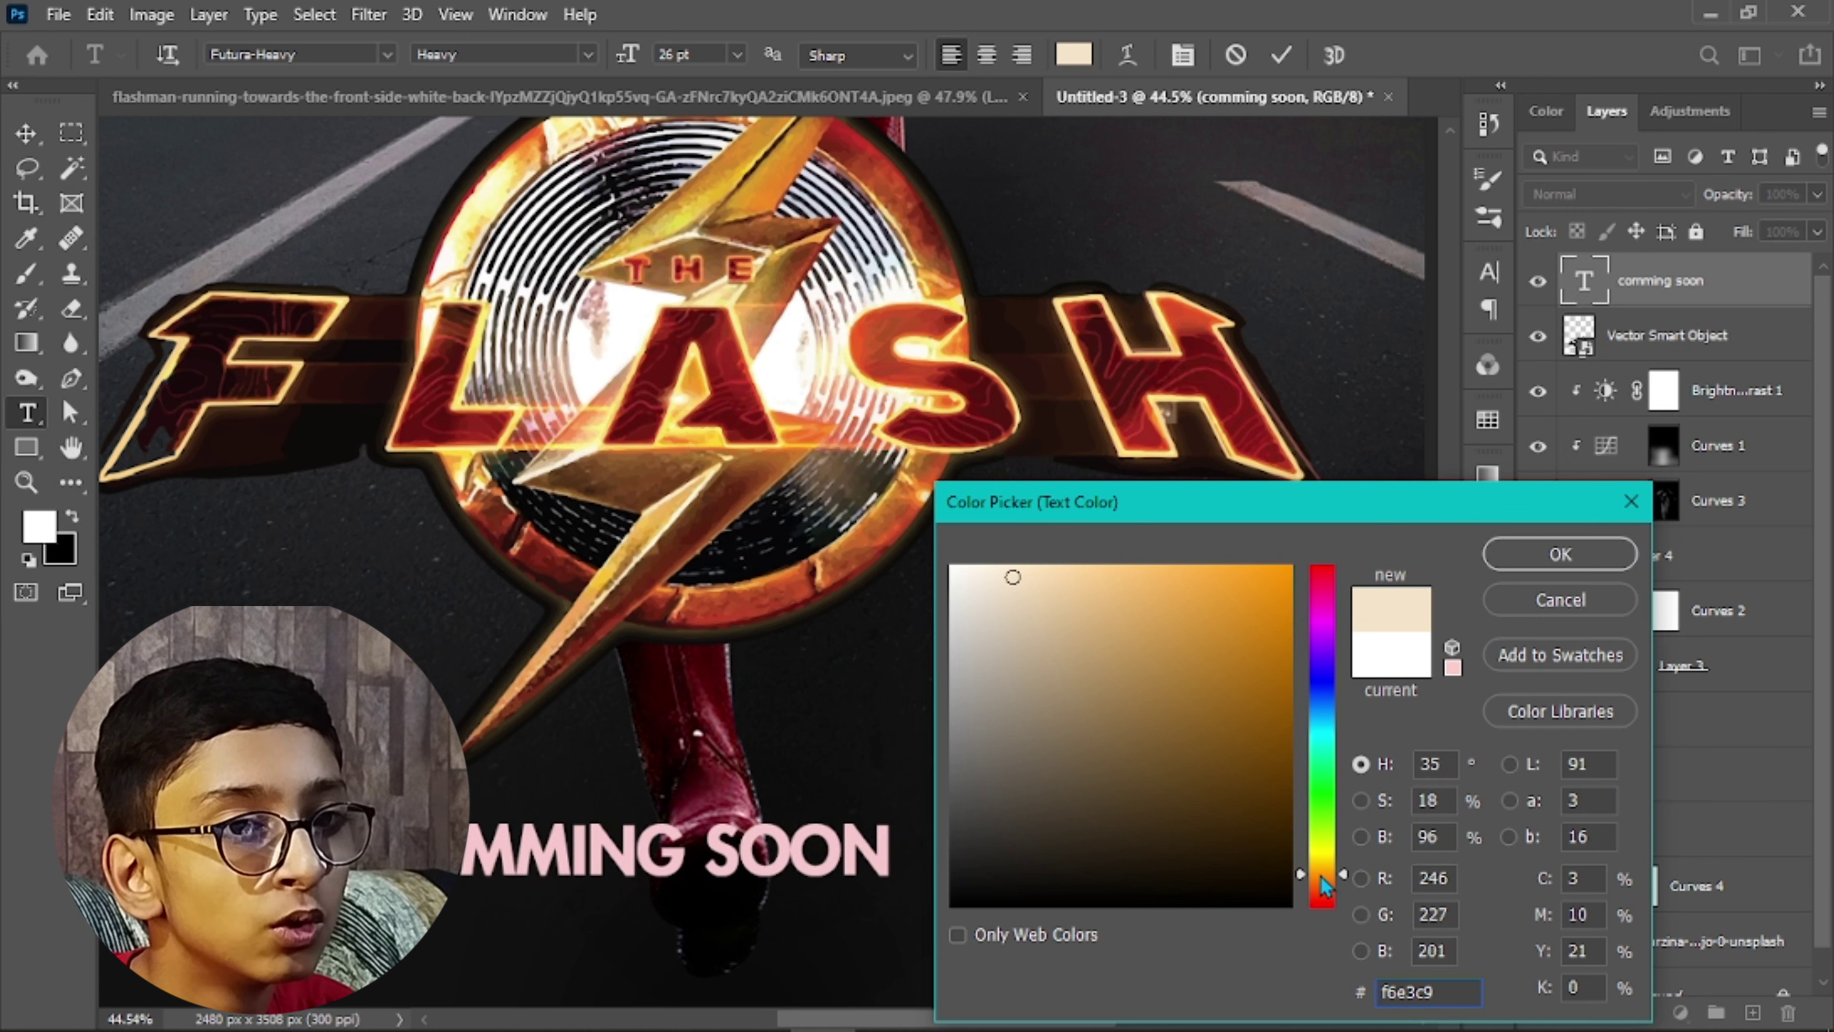
{"action": "left_click", "coordinate": [1291, 566]}
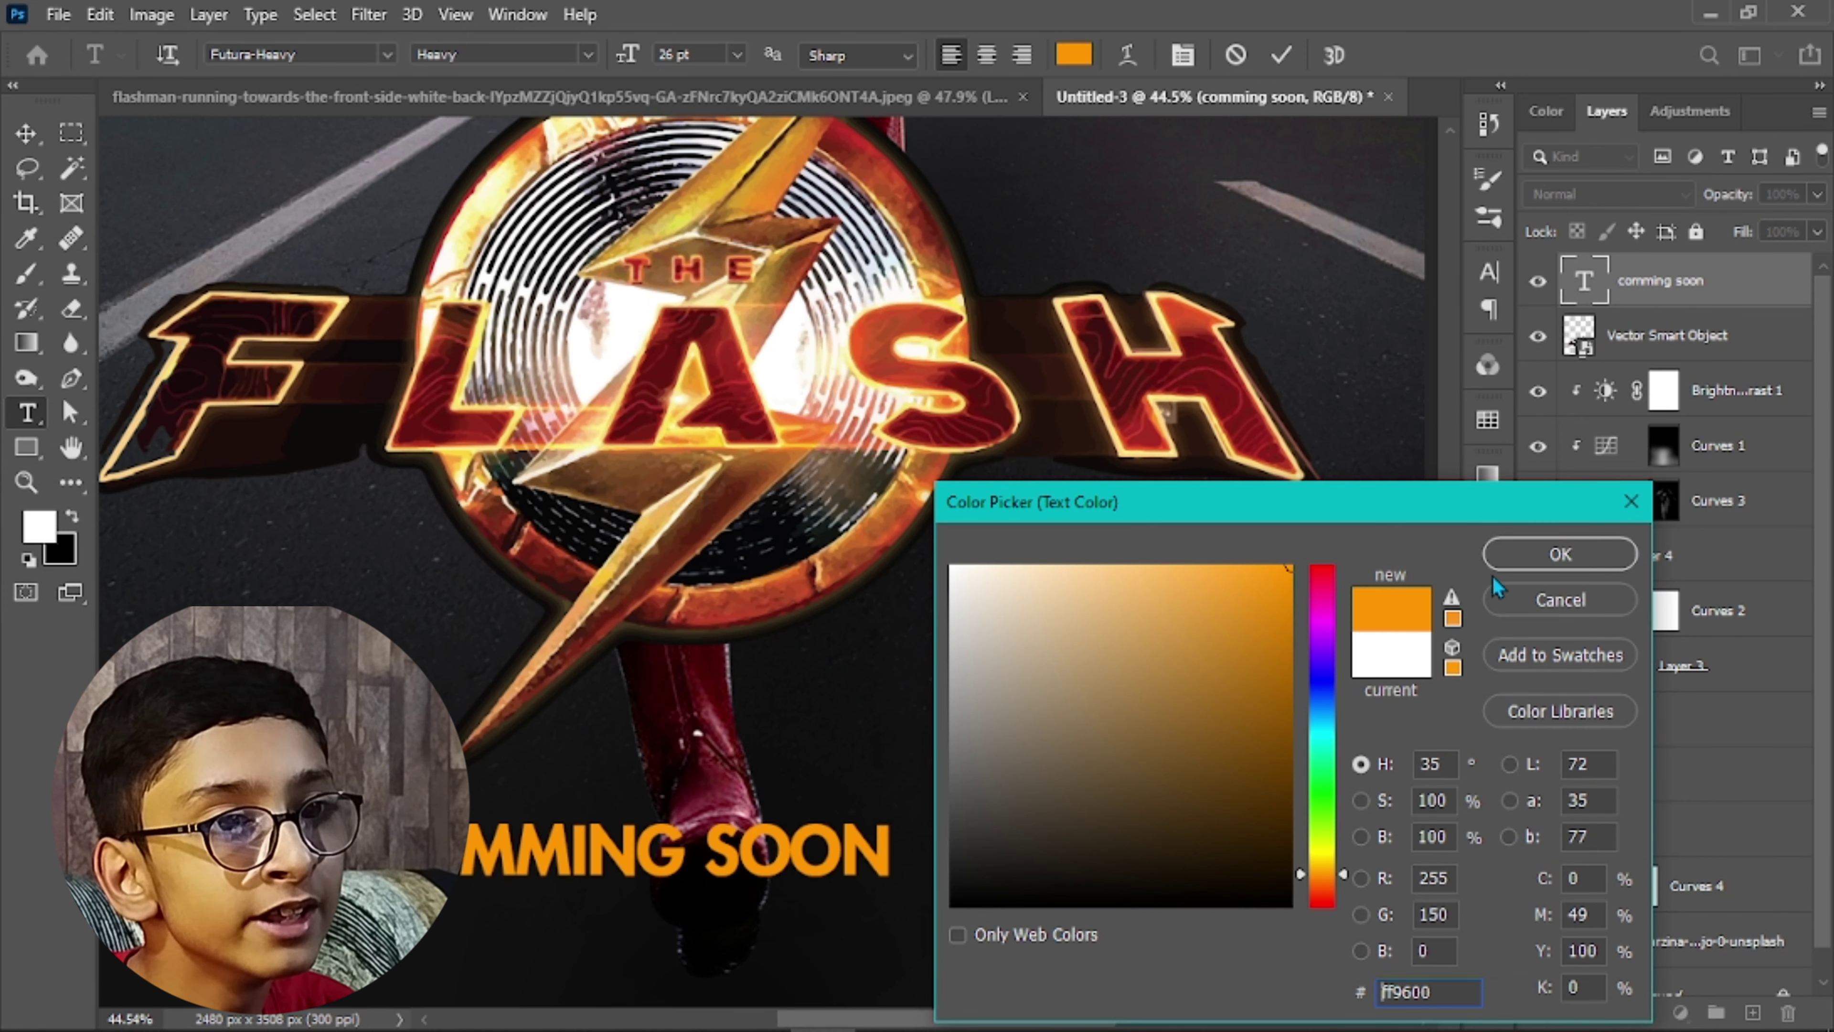
{"action": "left_click", "coordinate": [1536, 568]}
{"action": "scroll", "coordinate": [847, 602], "scroll_direction": "down", "scroll_amount": 5}
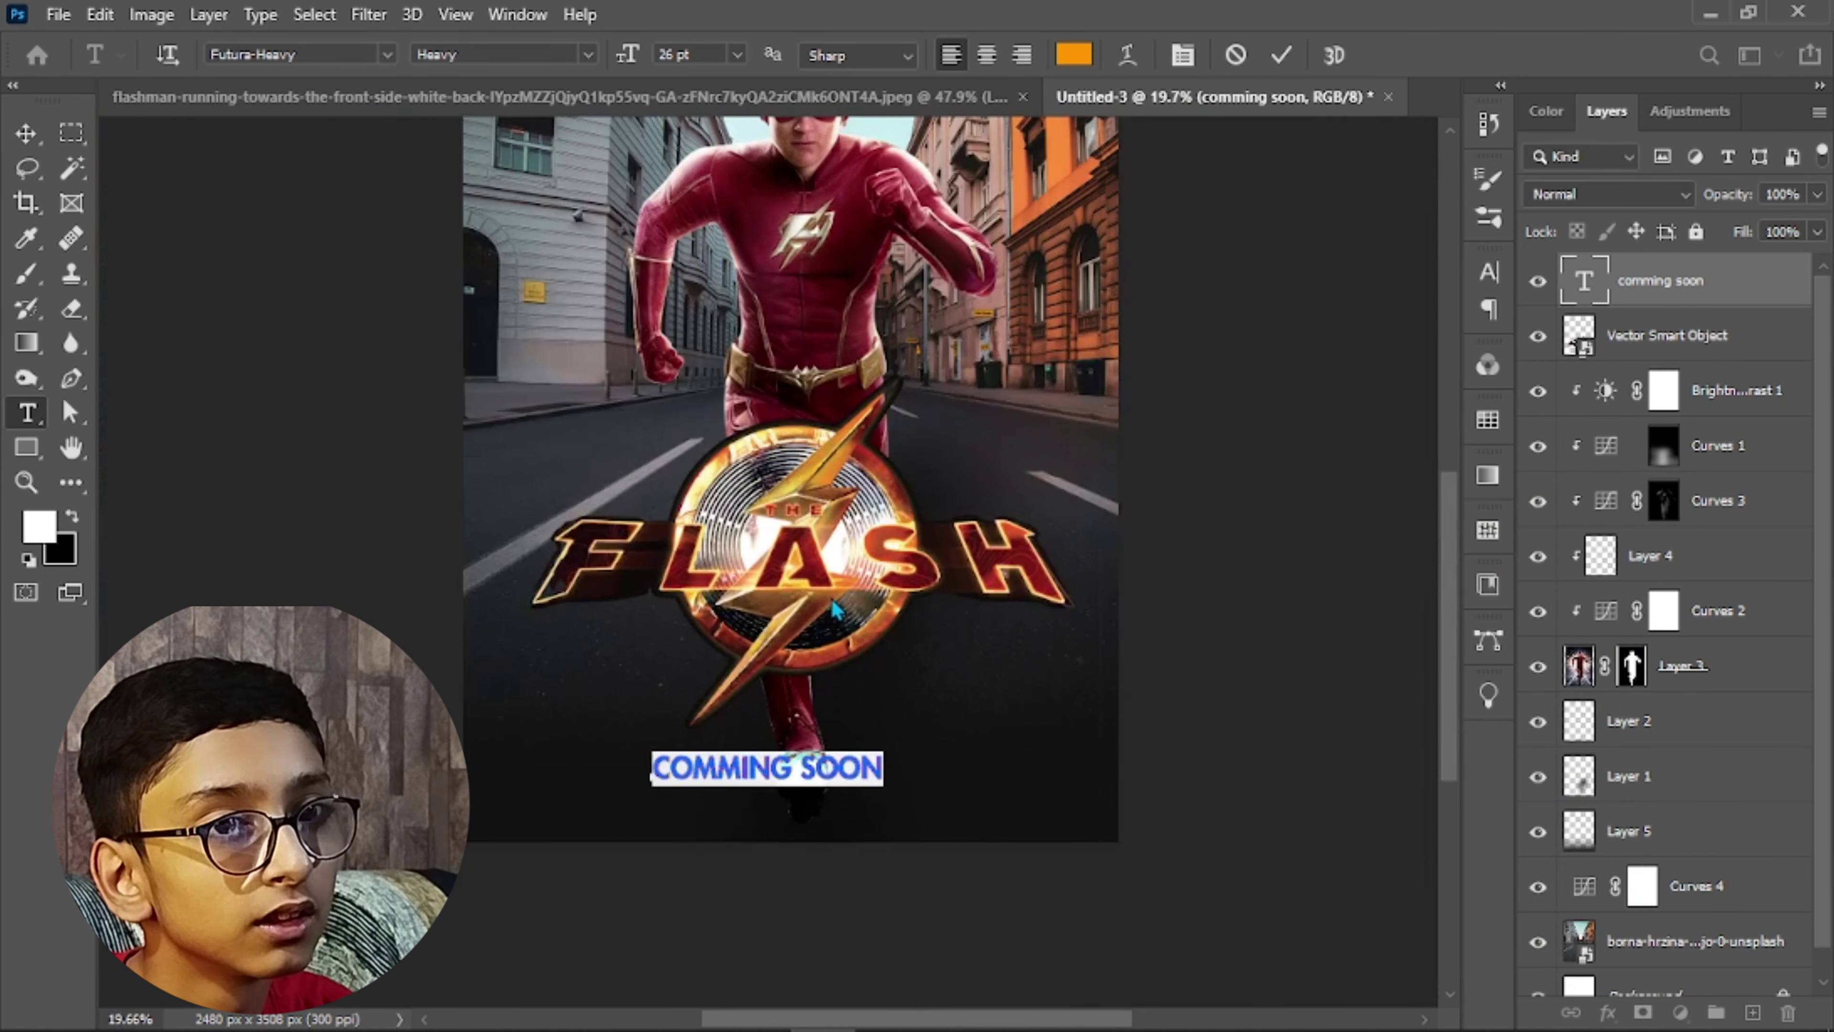
{"action": "key", "text": "alt+space"}
{"action": "key", "text": "Escape"}
{"action": "key", "text": "Escape"}
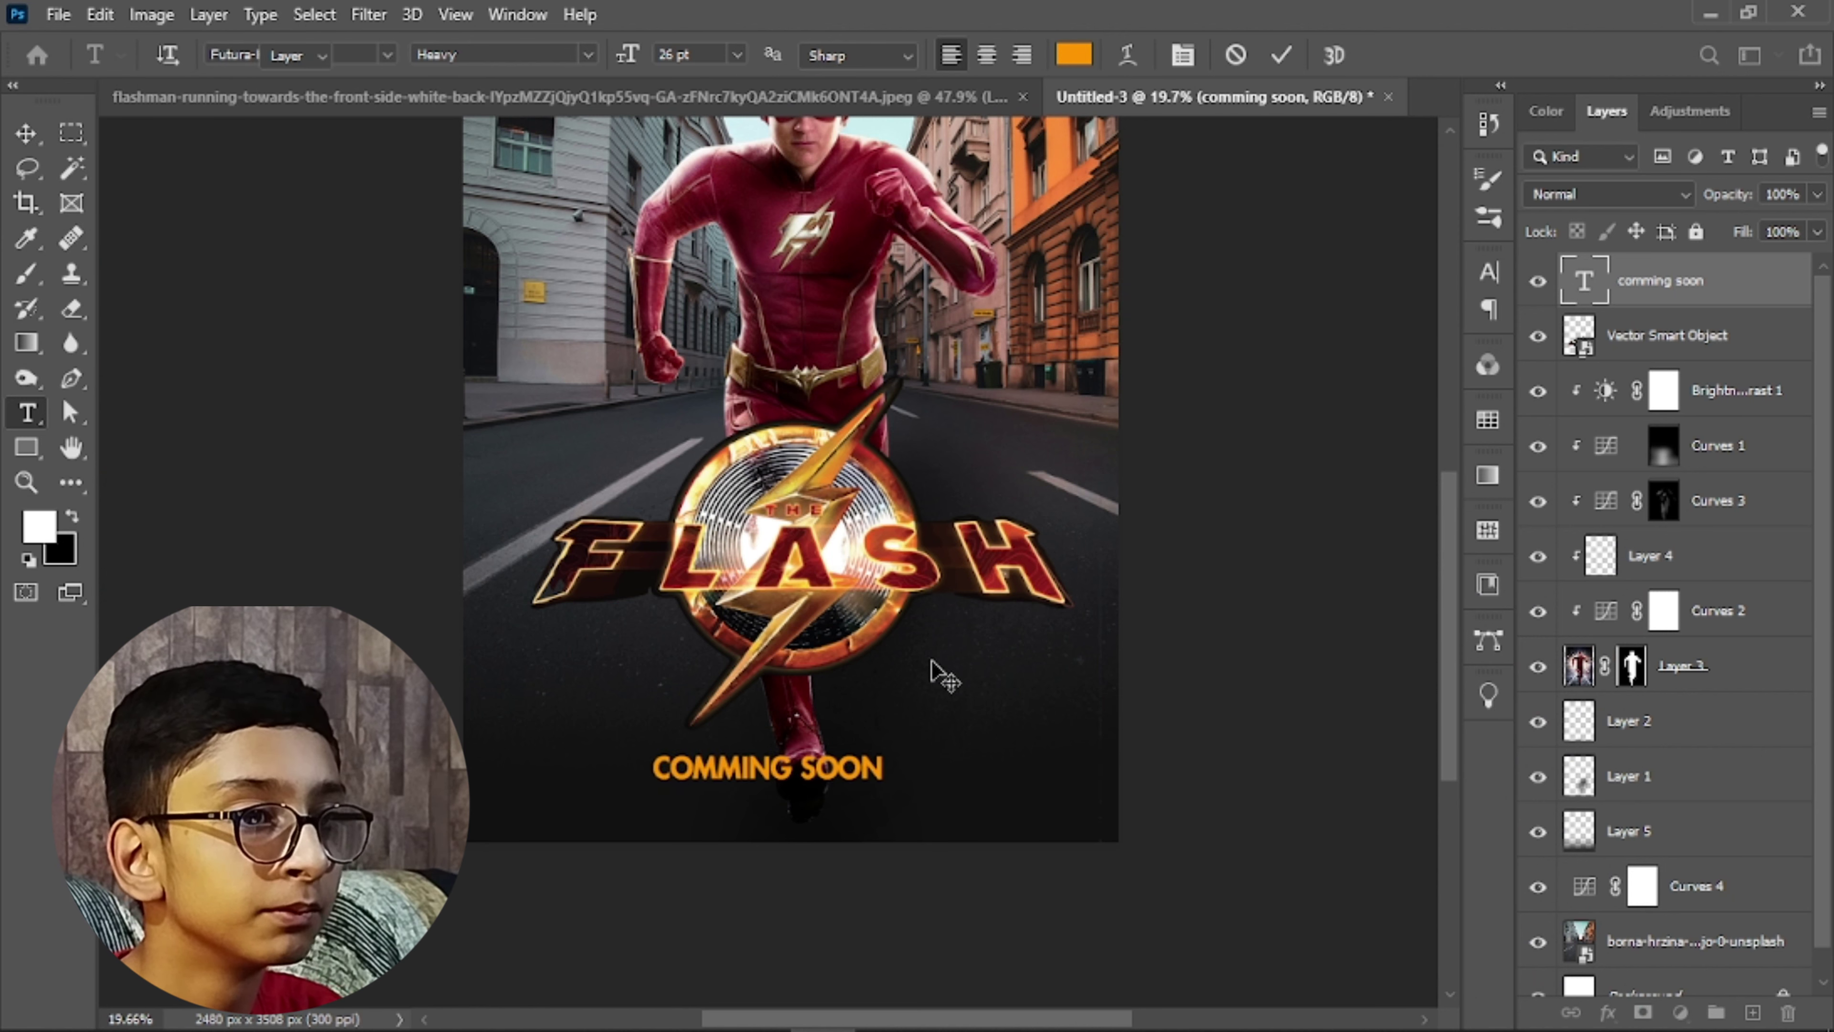
Move COMMING SOON closer under the logo and shrink it to 11 pt
{"action": "key", "text": "v"}
{"action": "scroll", "coordinate": [902, 689], "scroll_direction": "up", "scroll_amount": 3}
{"action": "mouse_move", "coordinate": [841, 818]}
{"action": "left_mouse_down"}
{"action": "mouse_move", "coordinate": [844, 764]}
{"action": "mouse_move", "coordinate": [850, 796]}
{"action": "left_mouse_up"}
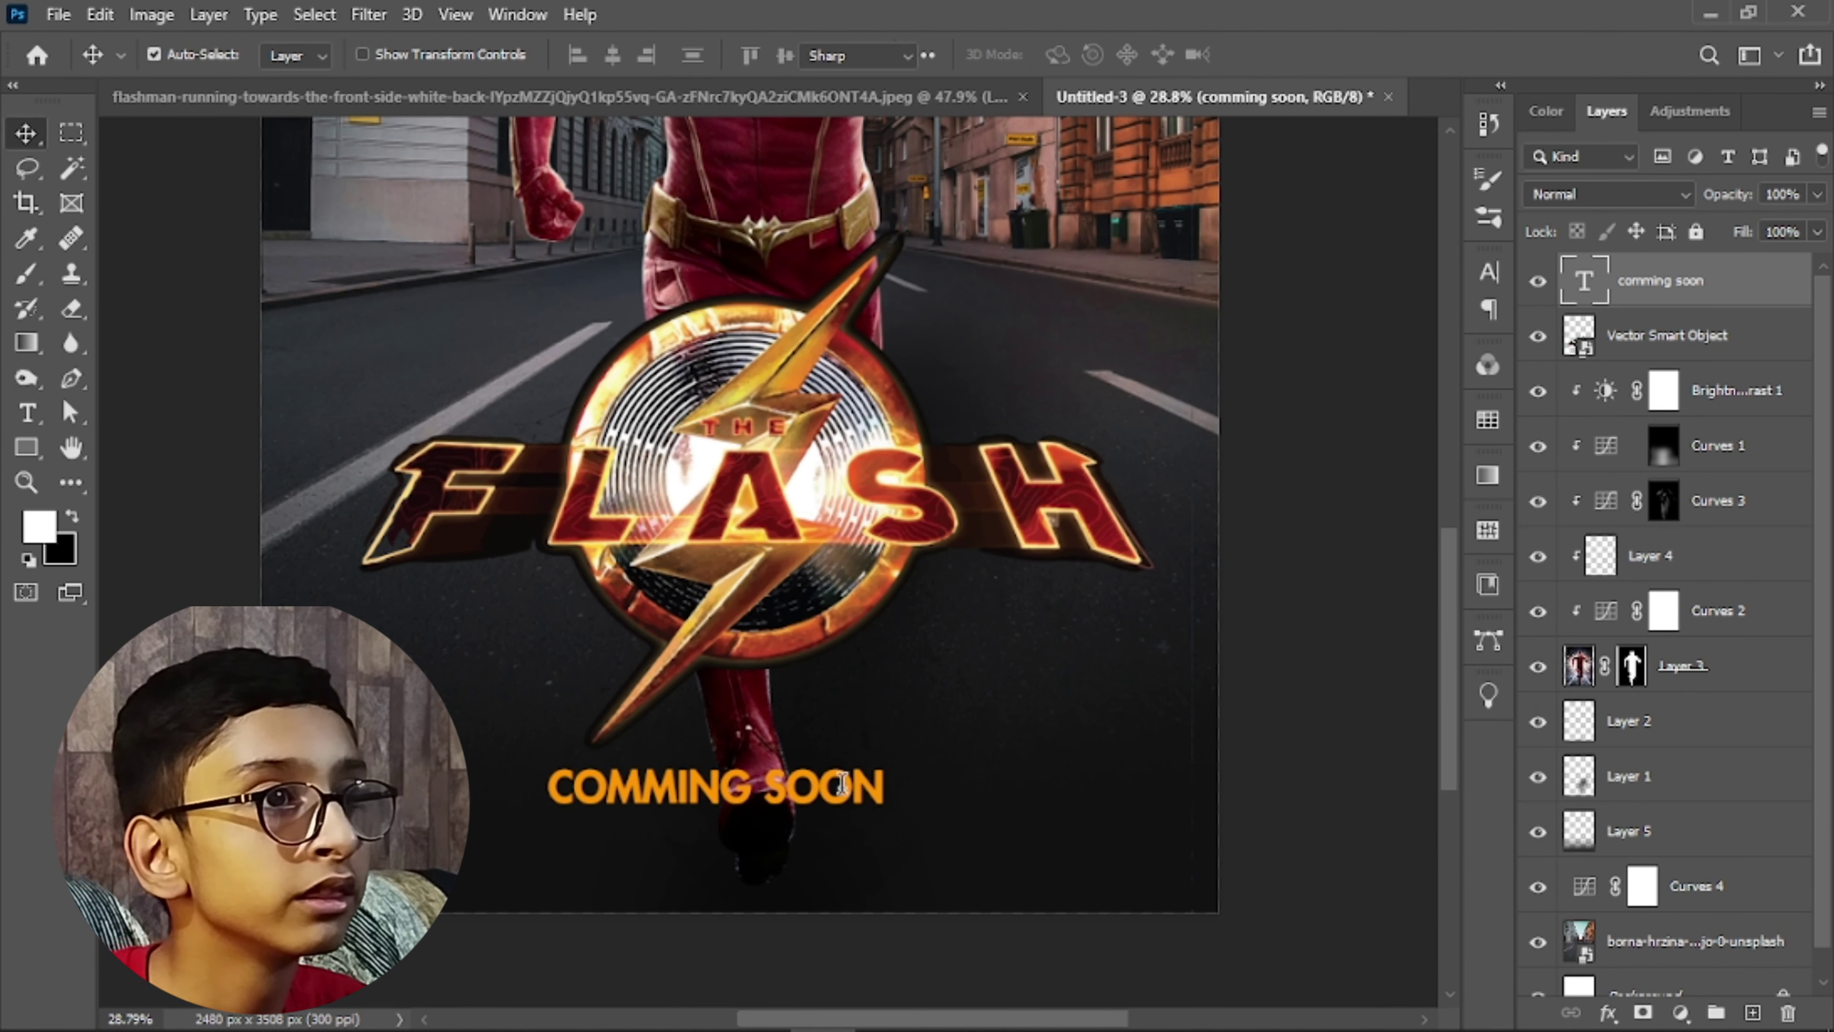
{"action": "double_click", "coordinate": [849, 796]}
{"action": "left_click_drag", "start_coordinate": [628, 55], "coordinate": [606, 58]}
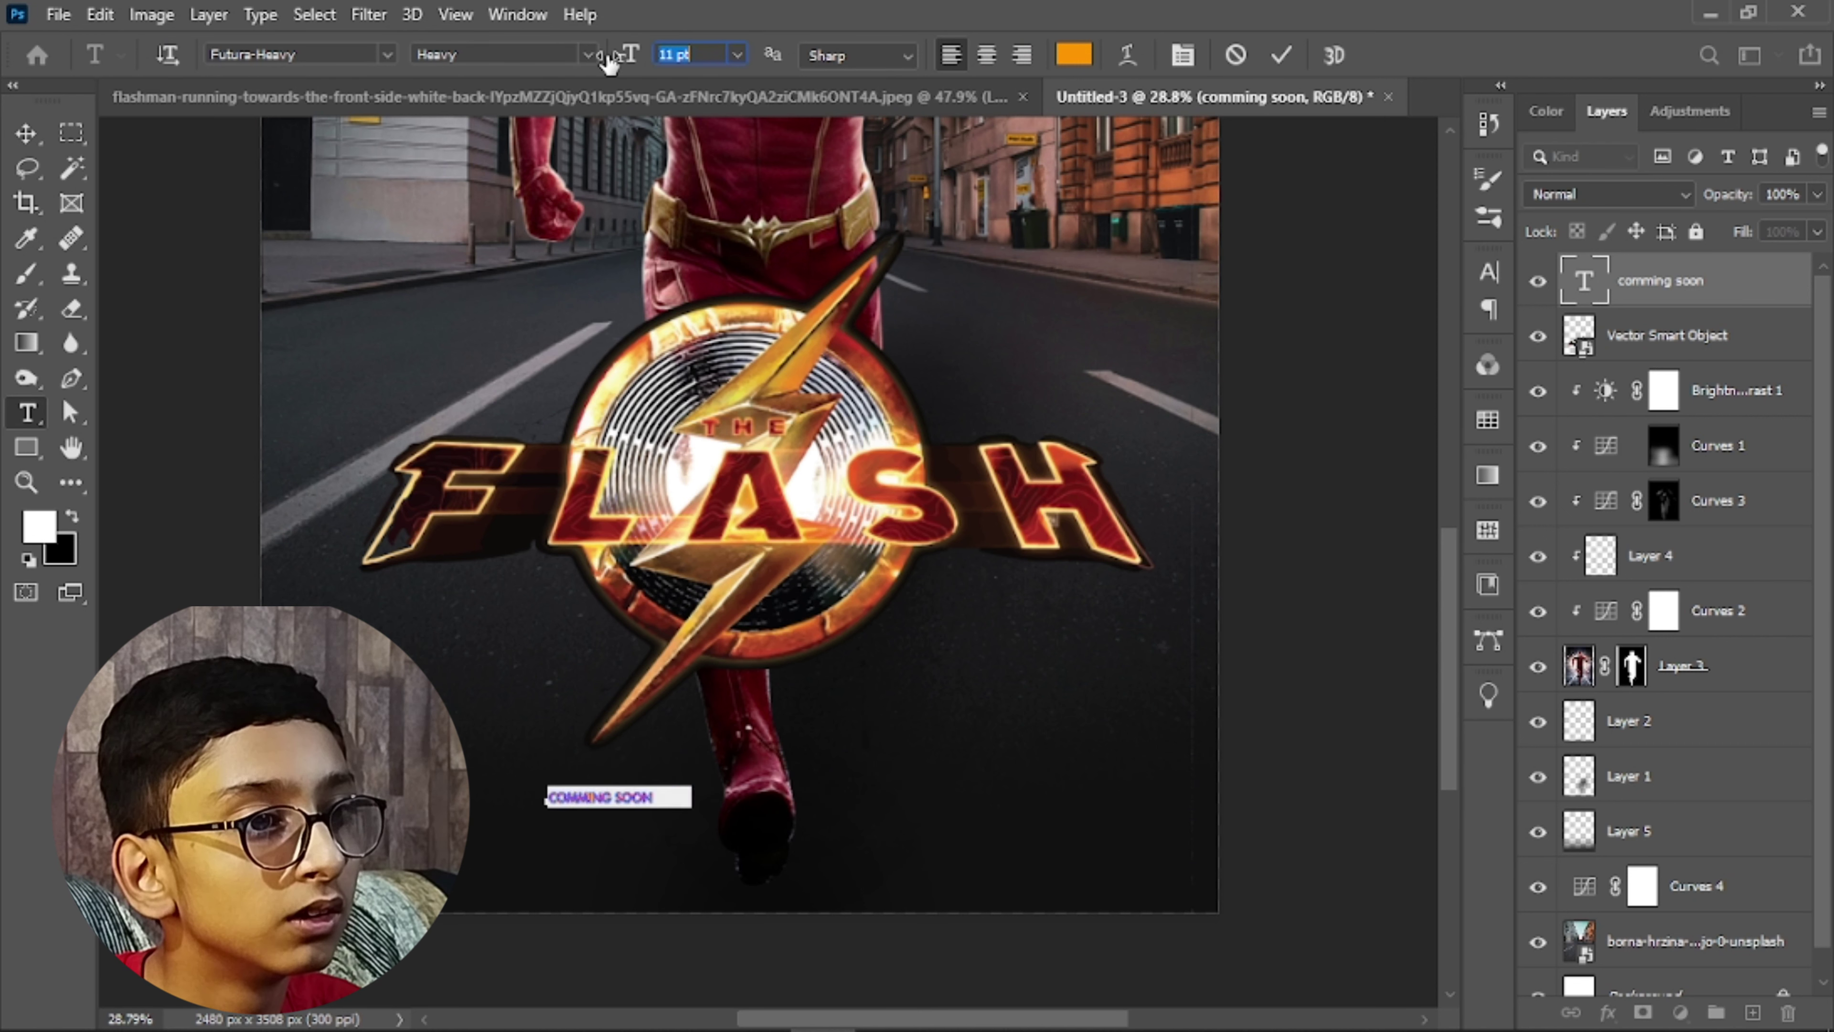
Centre the COMMING SOON text under the Flash logo
{"action": "left_click", "coordinate": [40, 145]}
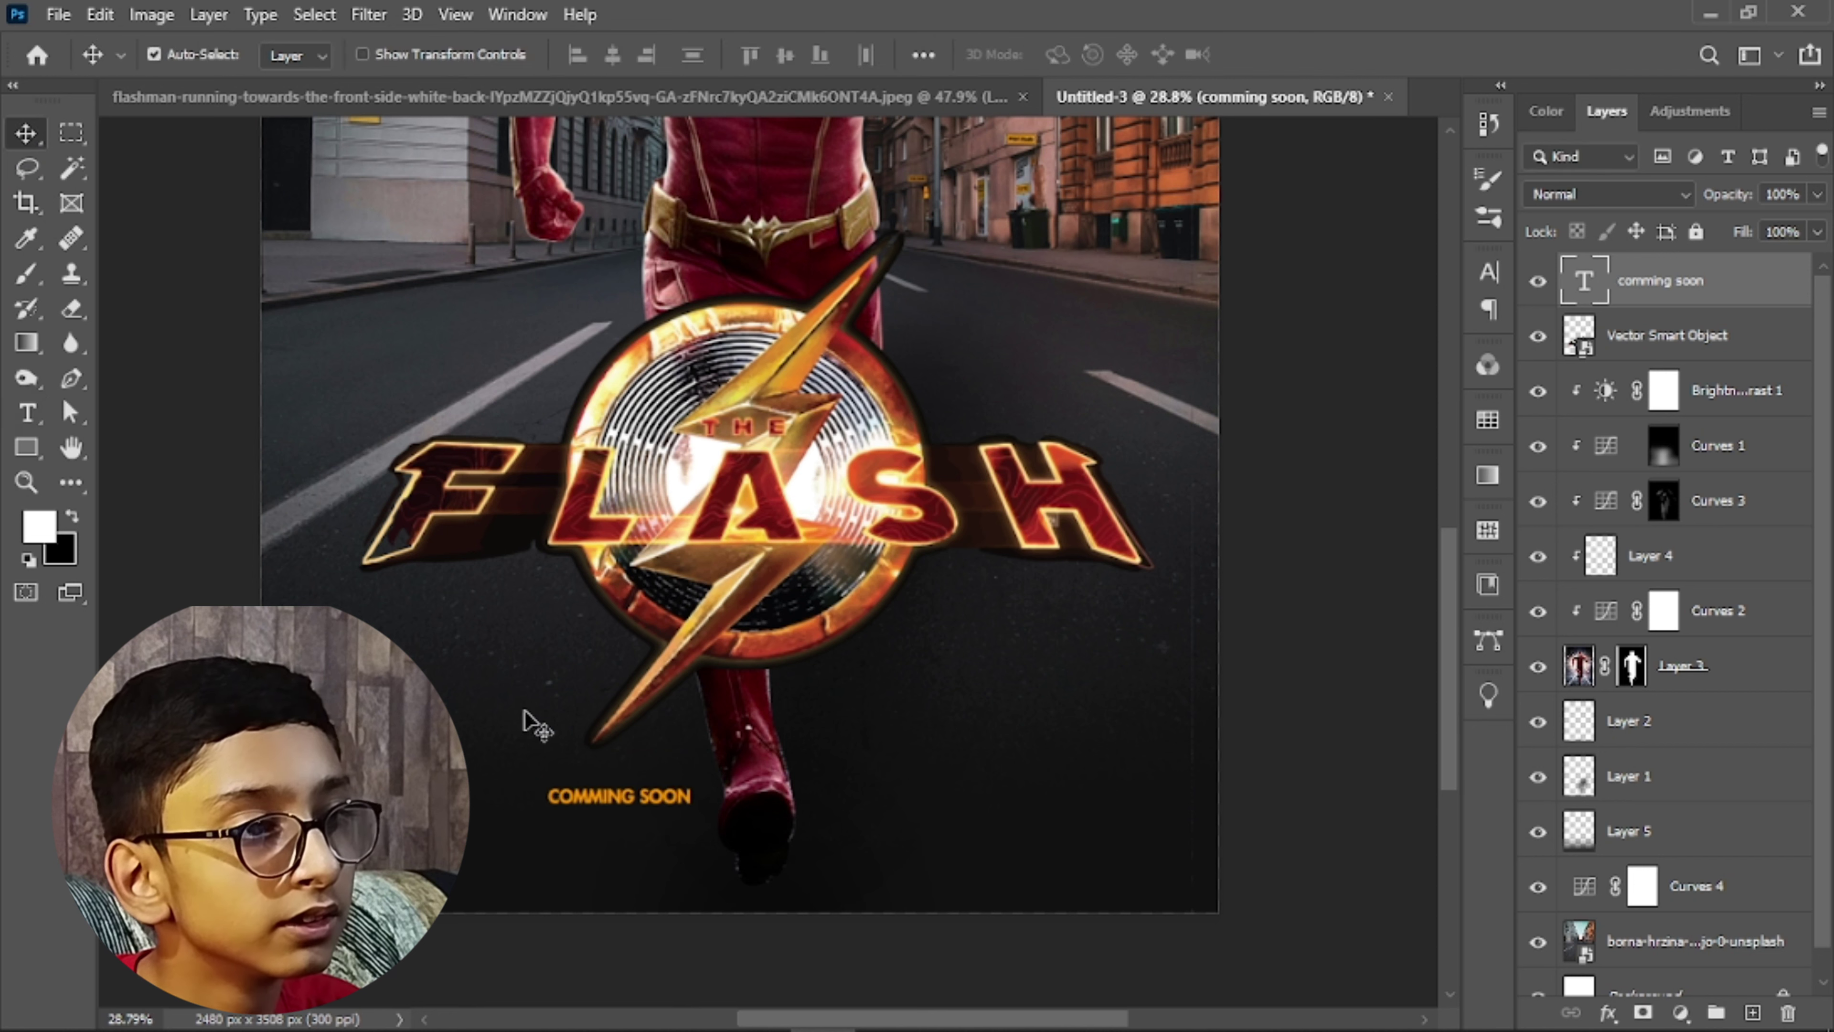
{"action": "left_click", "coordinate": [668, 810]}
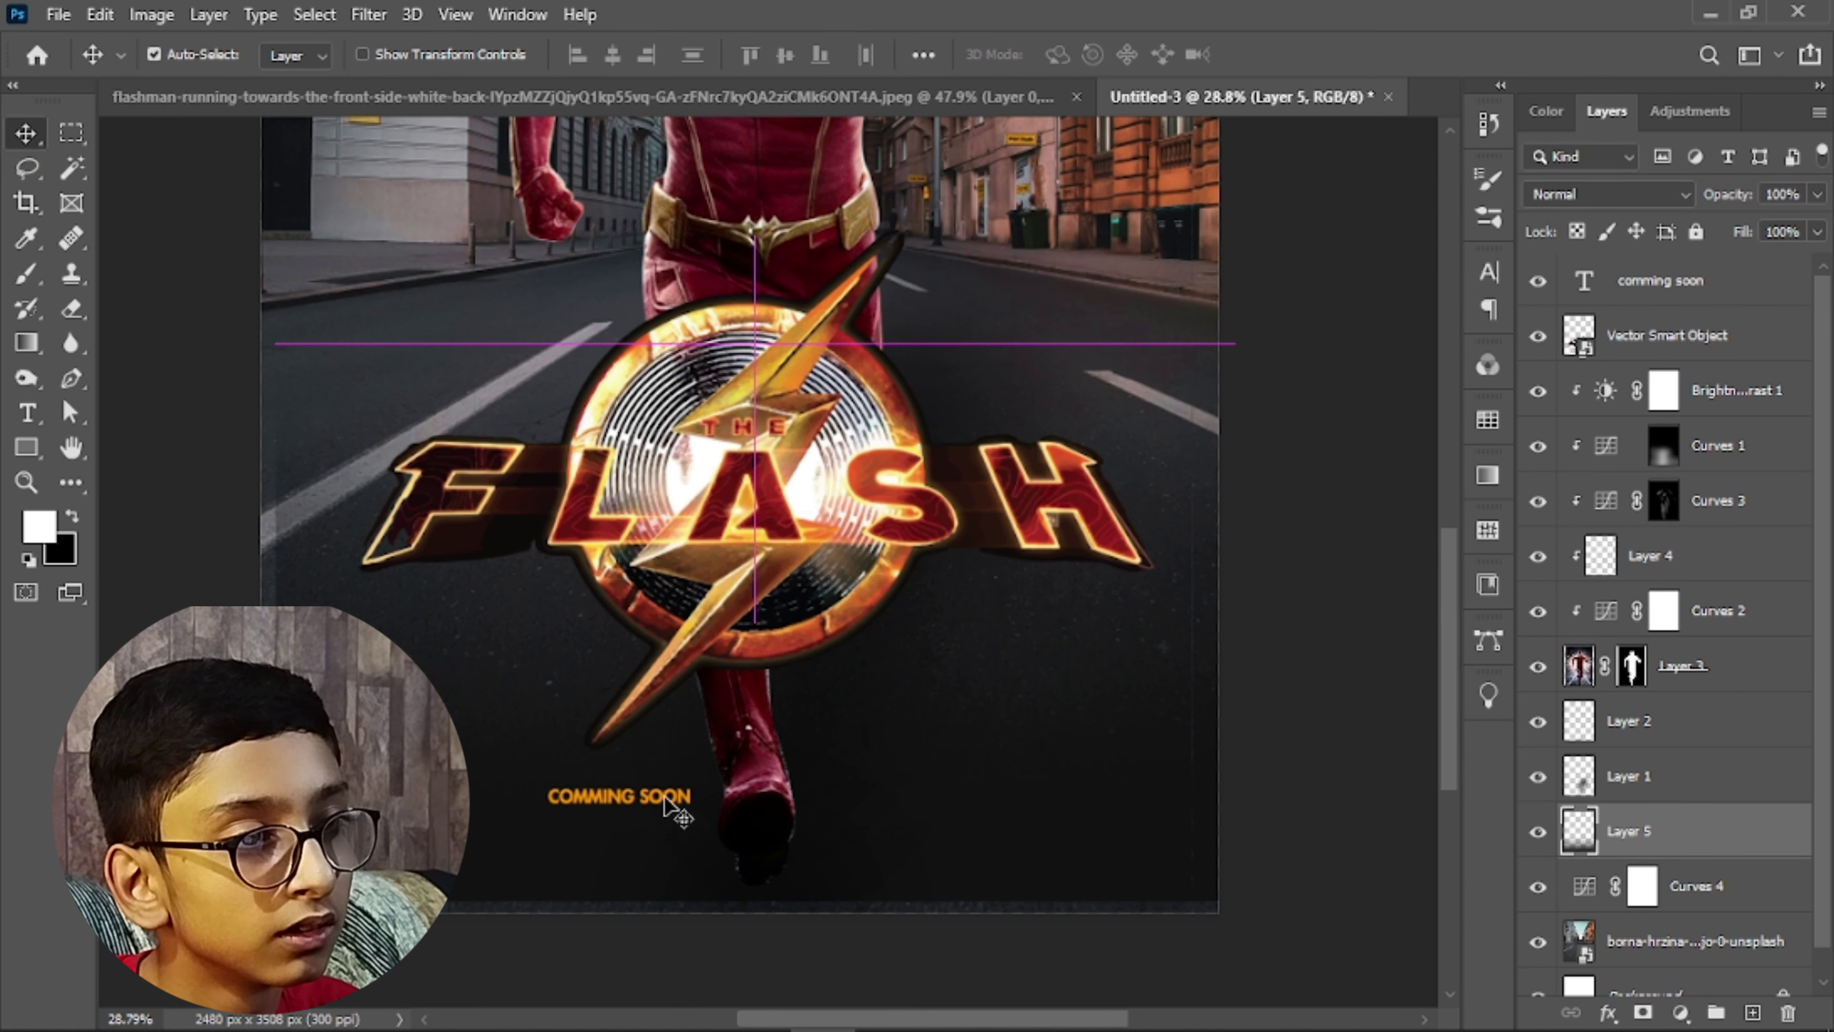
{"action": "left_click_drag", "start_coordinate": [668, 809], "coordinate": [783, 867]}
Replace the words of the duplicated text with the footer line 'ALL RIGHT REVERSED'
{"action": "double_click", "coordinate": [780, 849]}
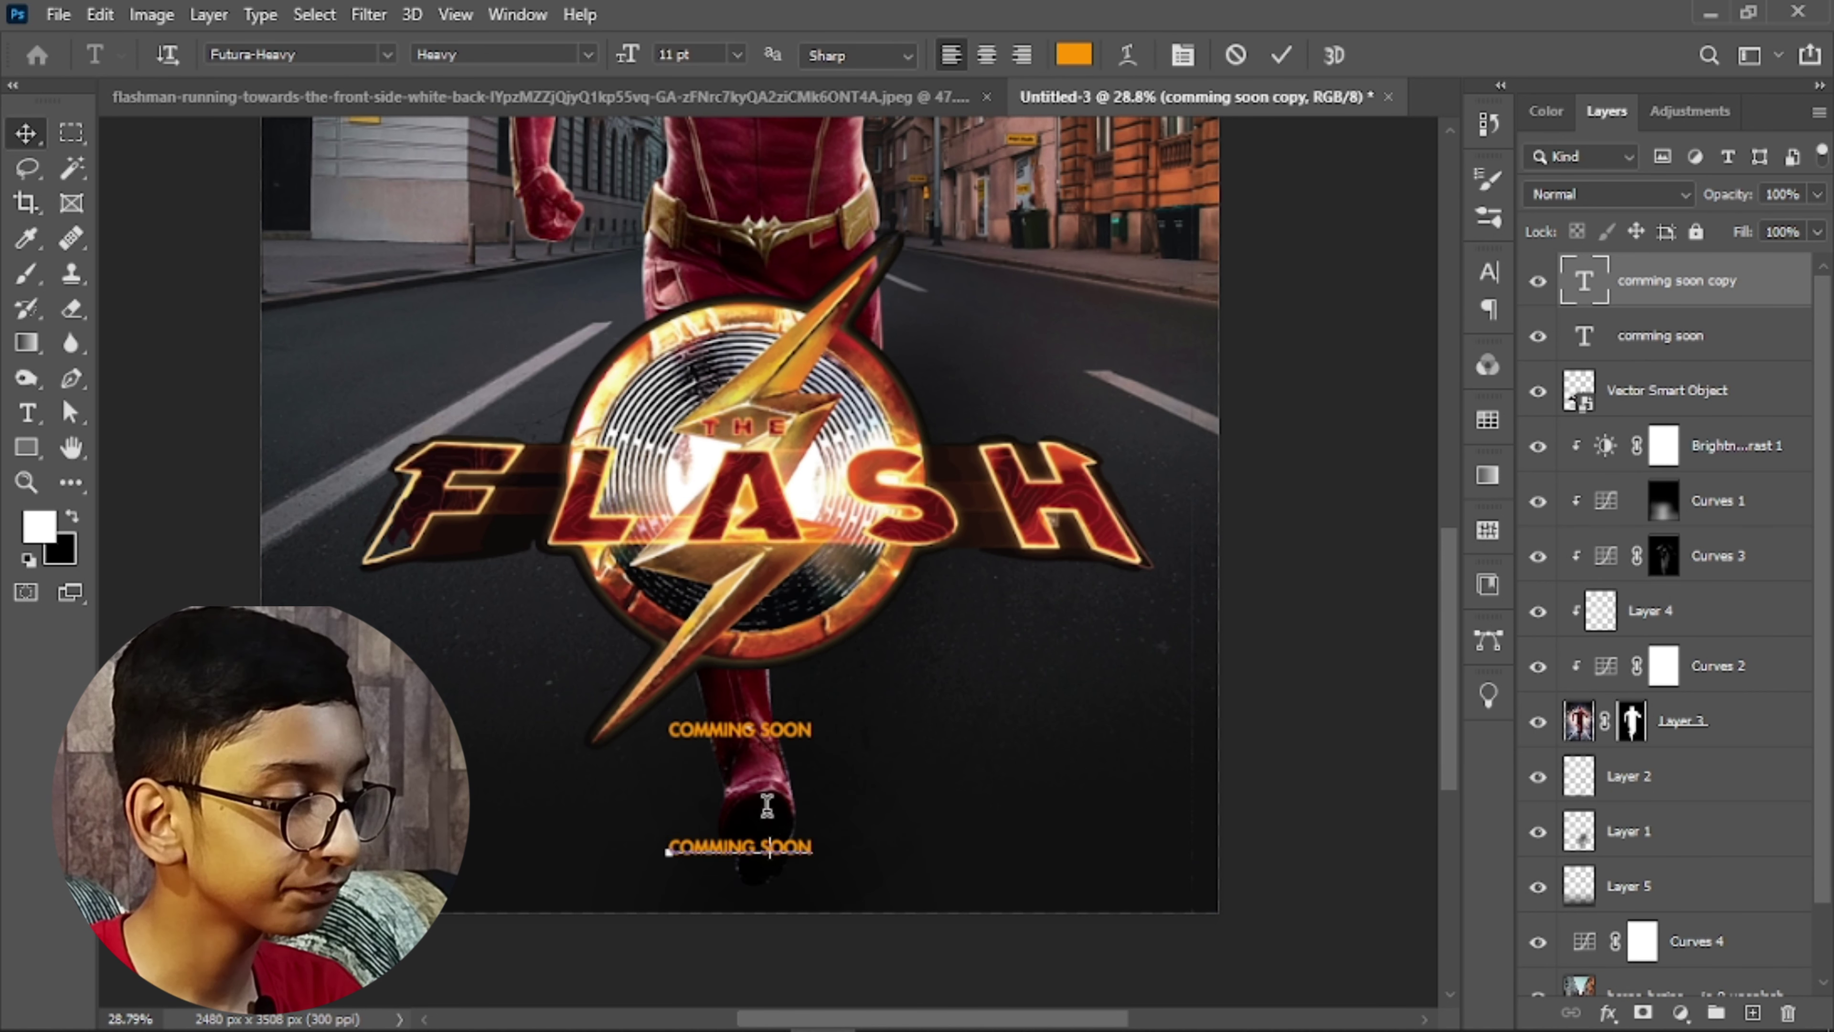
{"action": "key", "text": "ctrl+a"}
{"action": "key", "text": "BackSpace"}
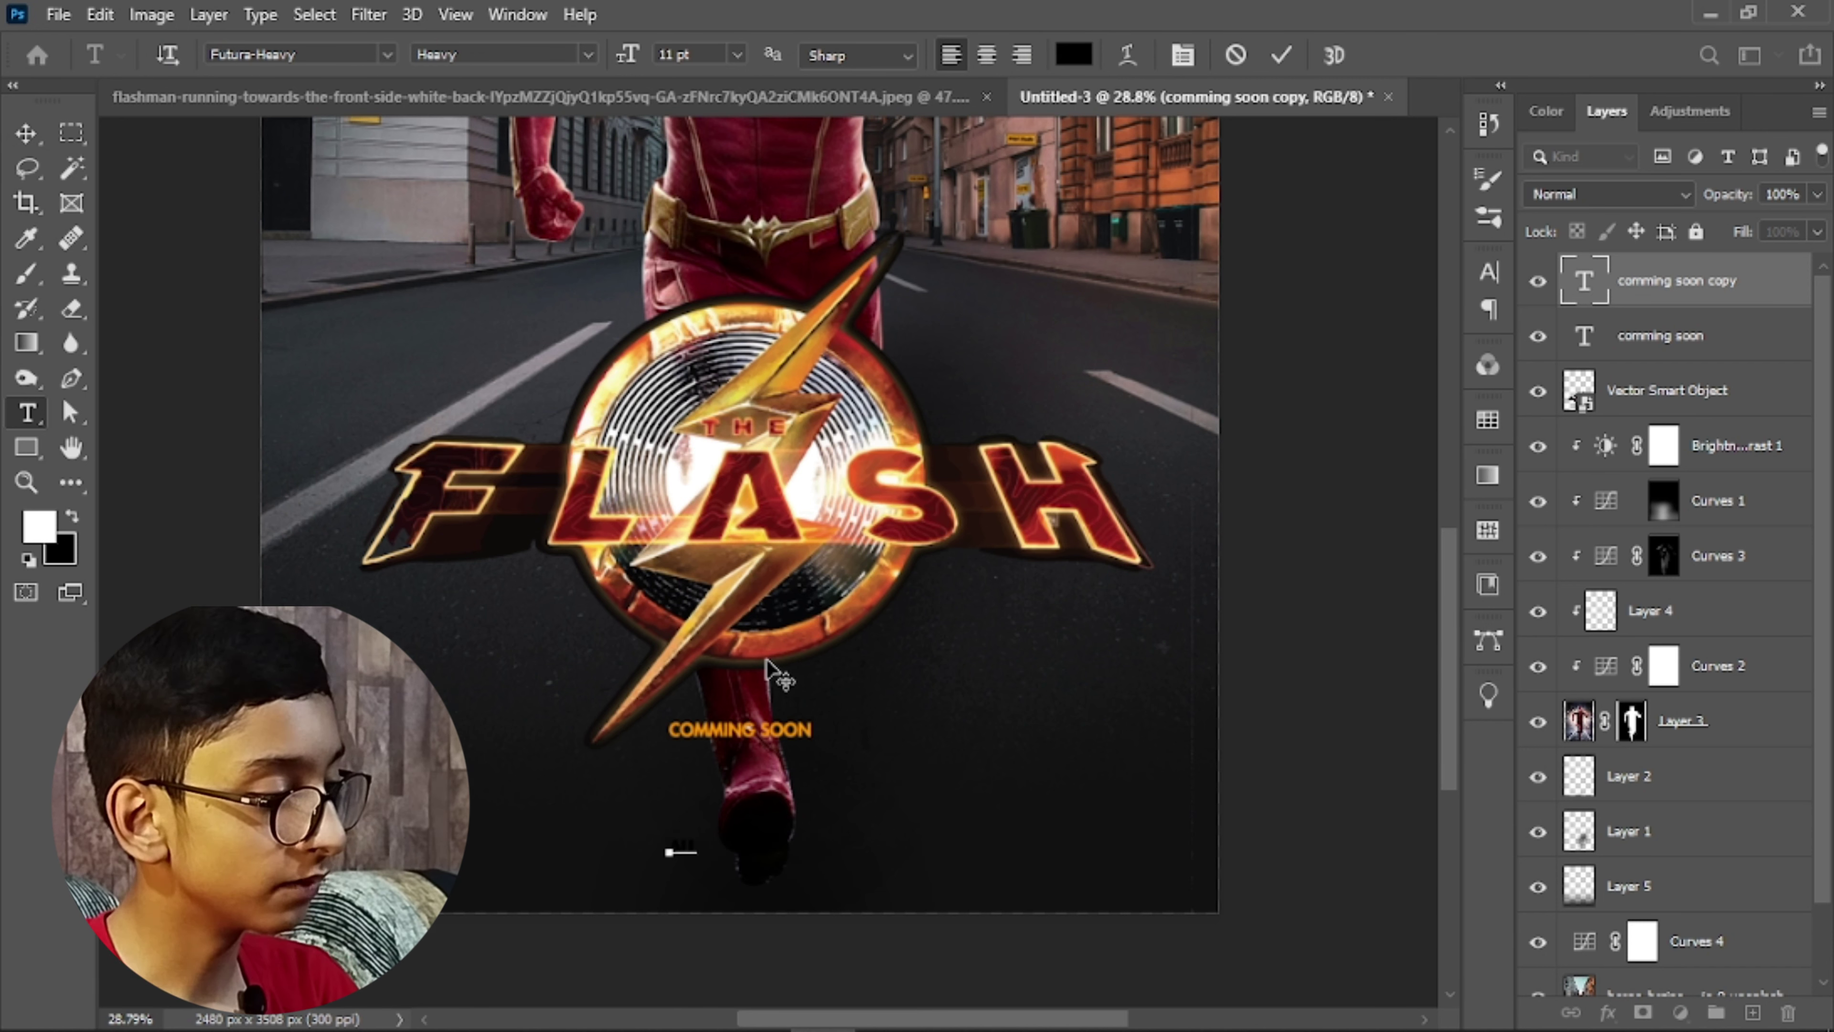
{"action": "type", "text": "ALL RIG"}
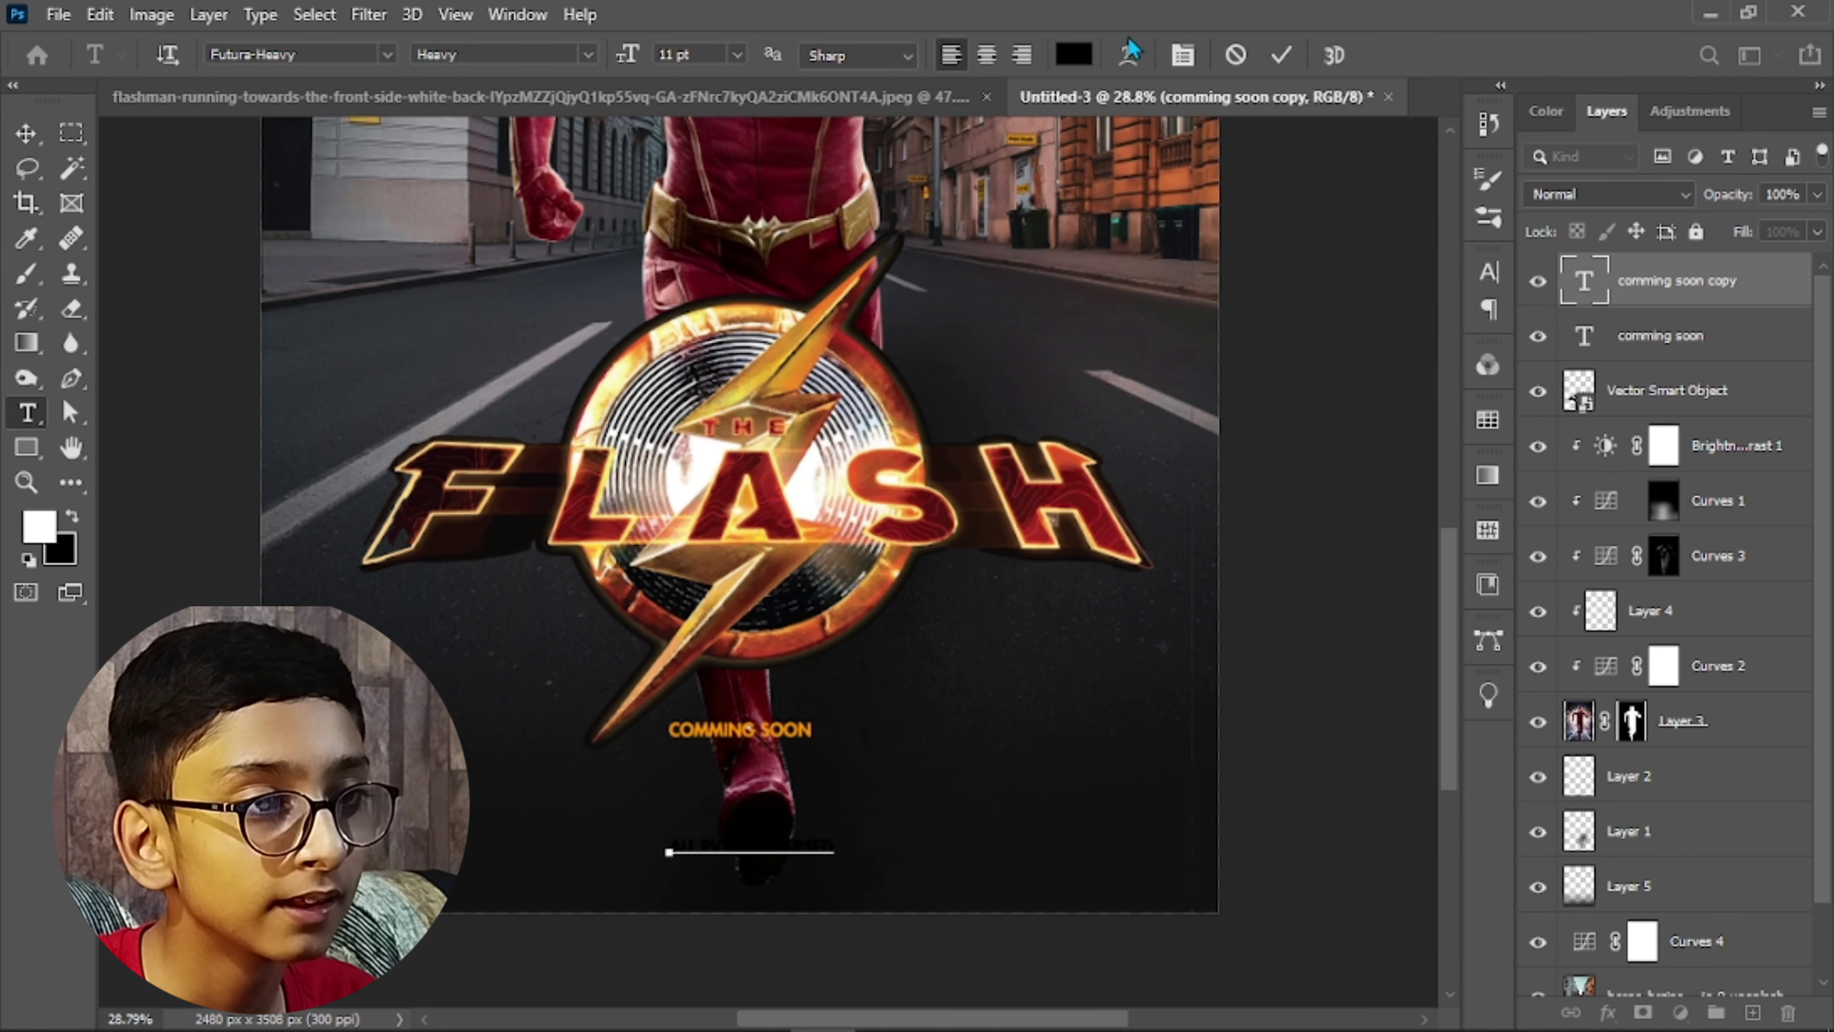
{"action": "key", "text": "ctrl+a"}
Colour the footer text a dark grey sampled from the background
{"action": "left_click", "coordinate": [1073, 55]}
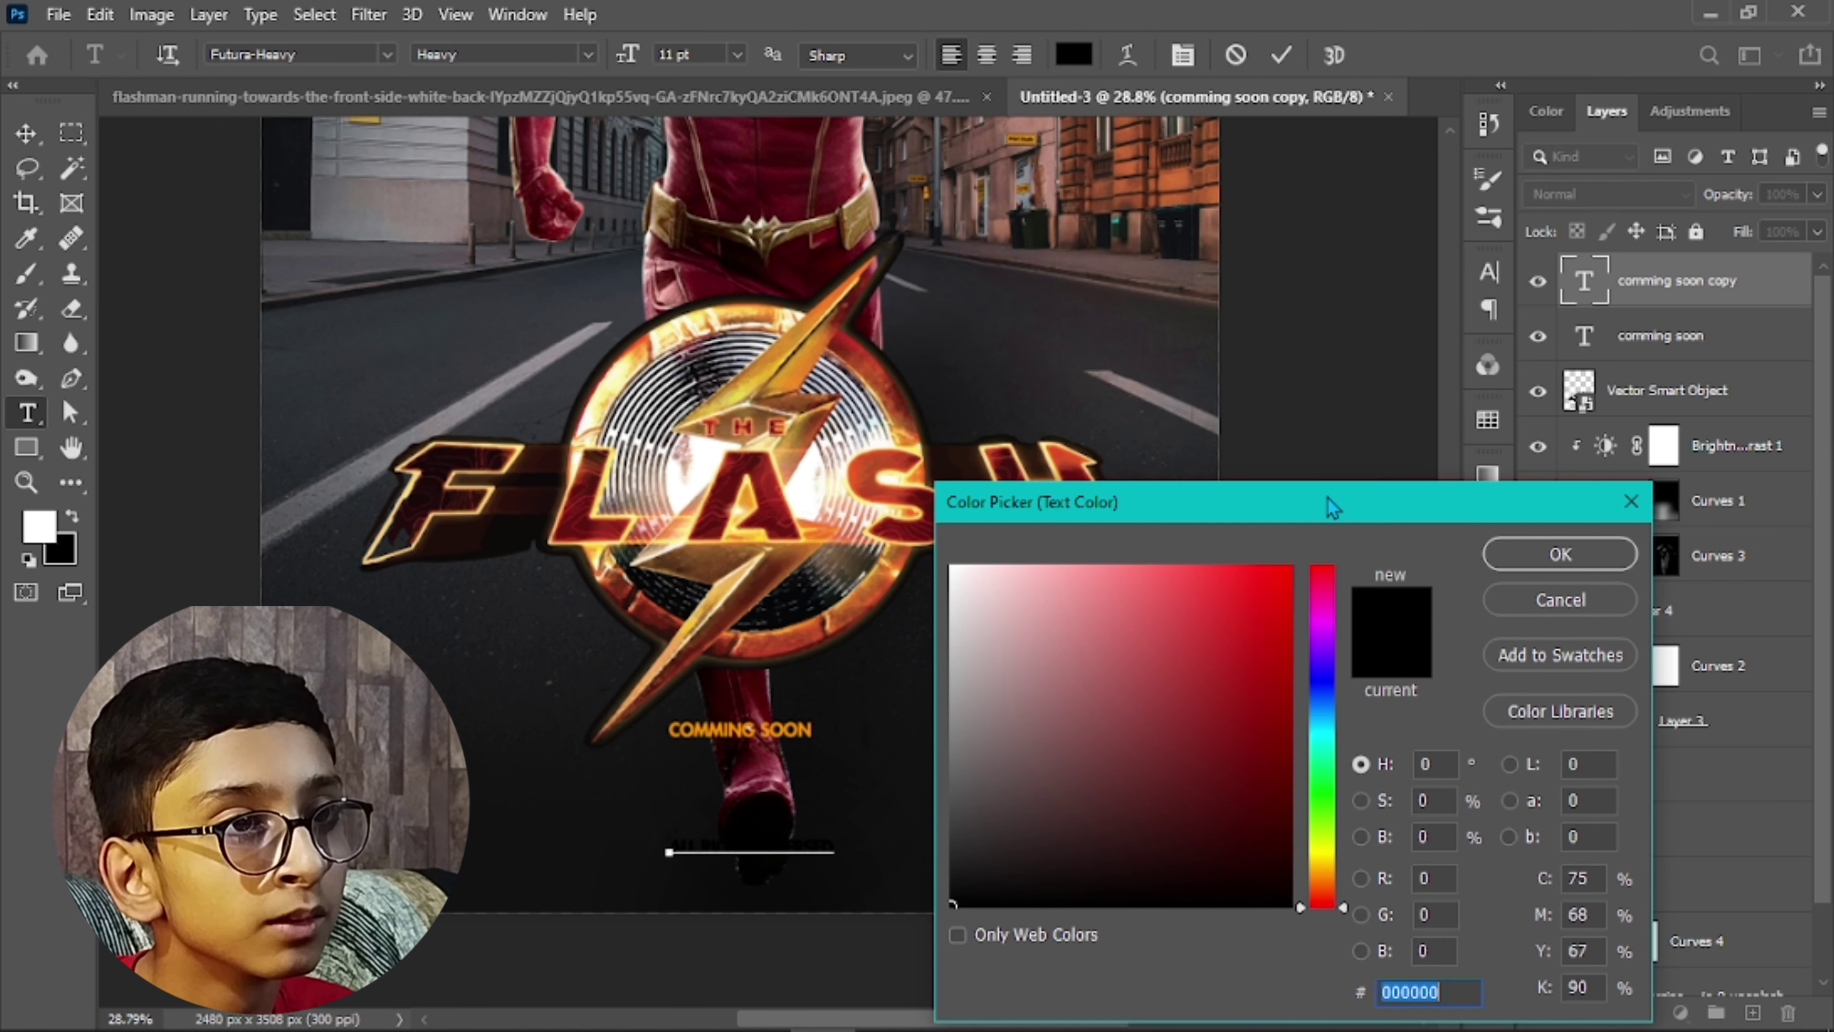
{"action": "left_click", "coordinate": [769, 721]}
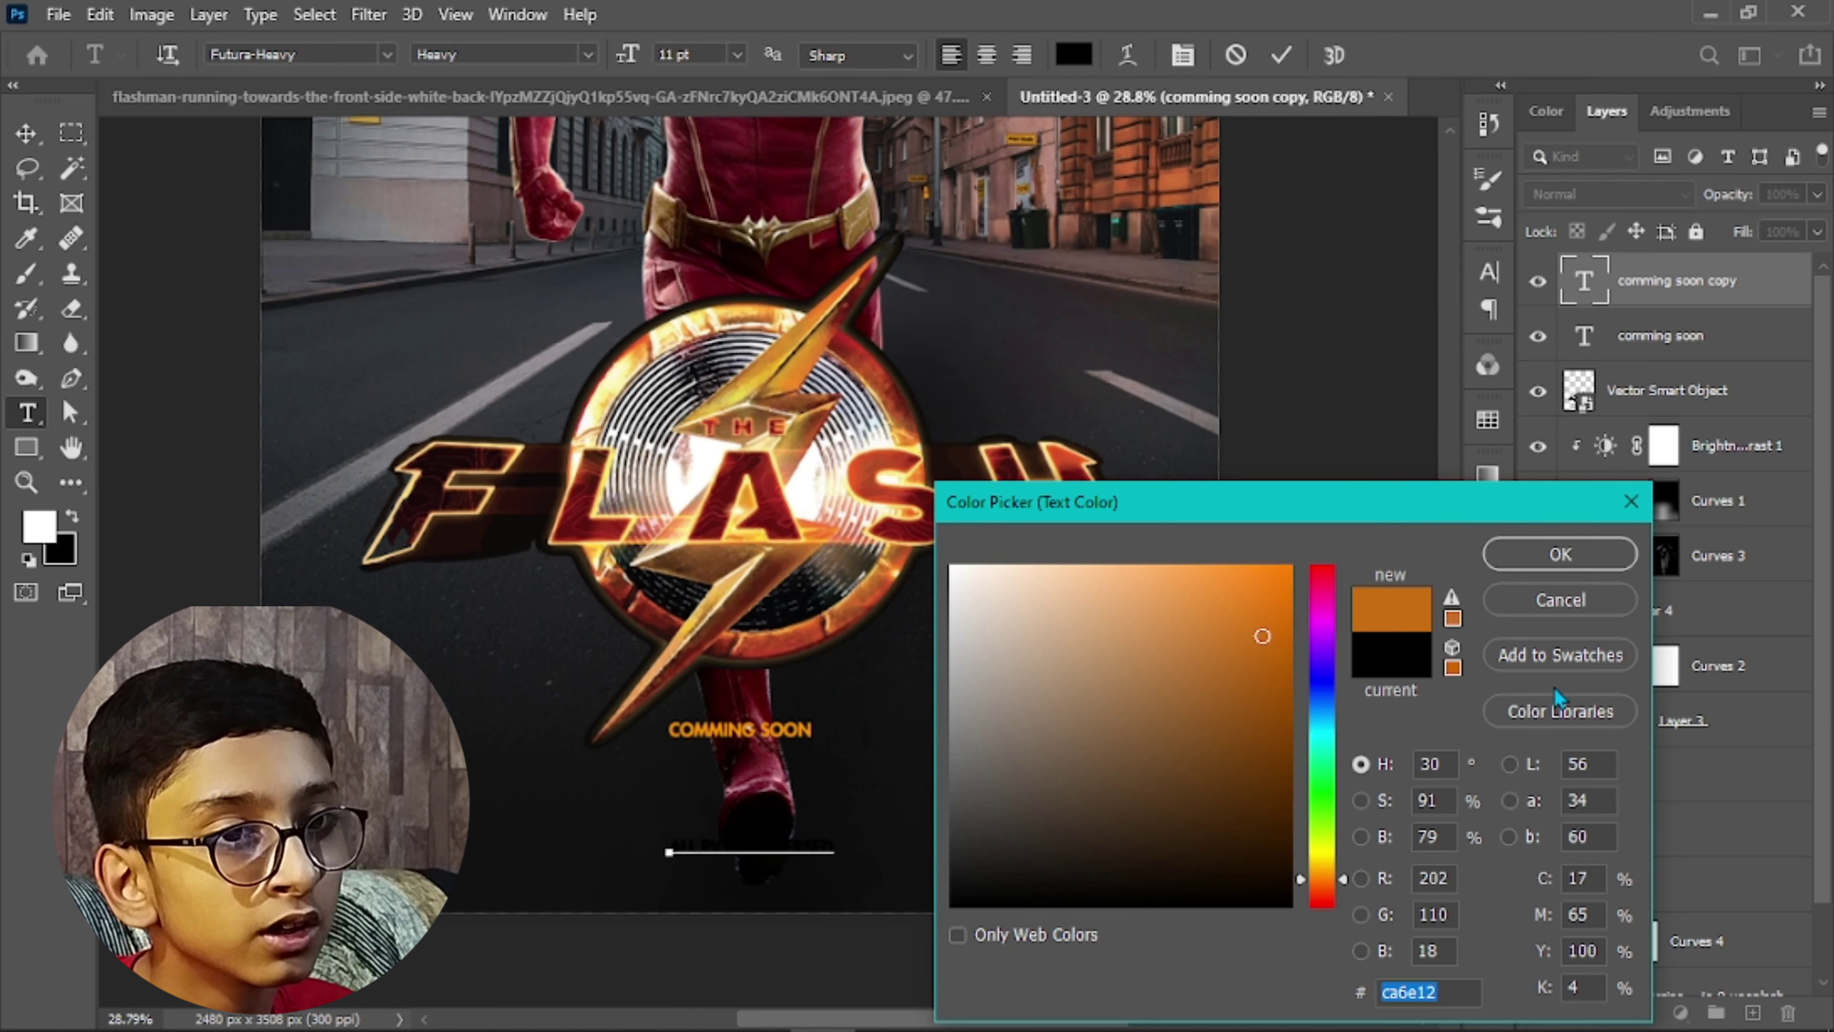
{"action": "key", "text": "Return"}
{"action": "scroll", "coordinate": [758, 744], "scroll_direction": "up", "scroll_amount": 5}
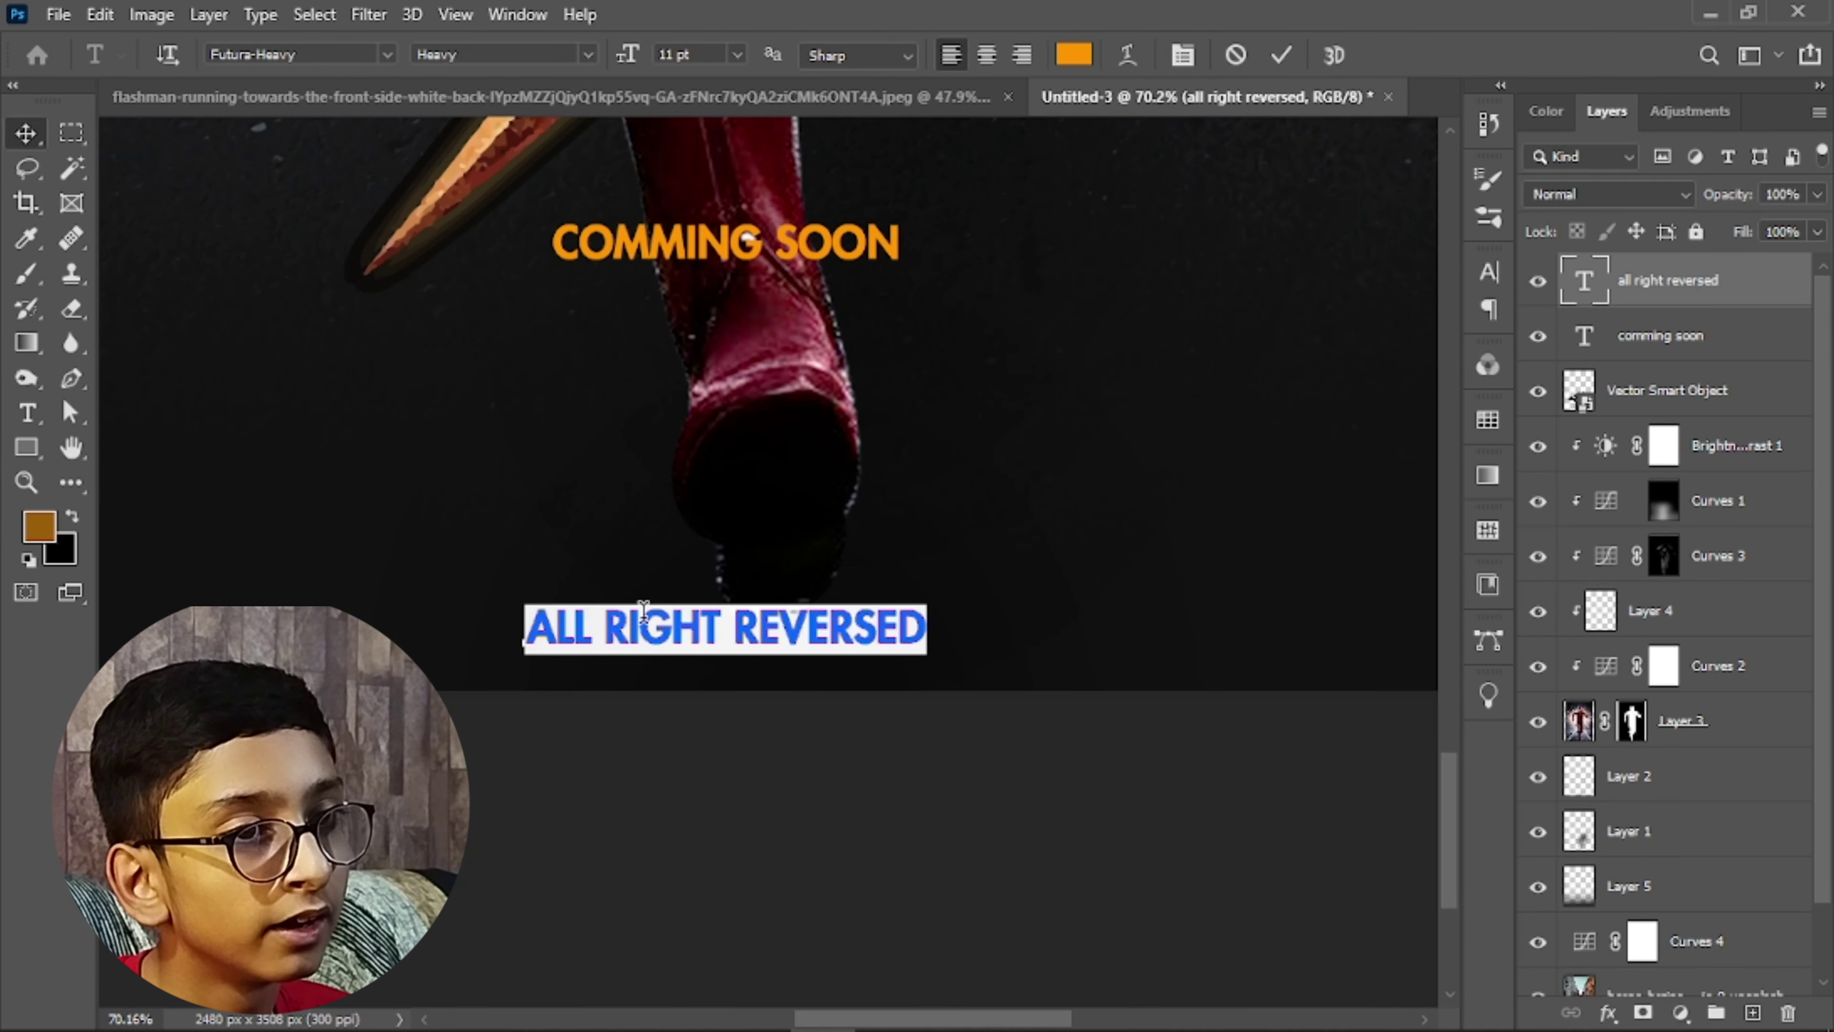
{"action": "left_click", "coordinate": [1076, 55]}
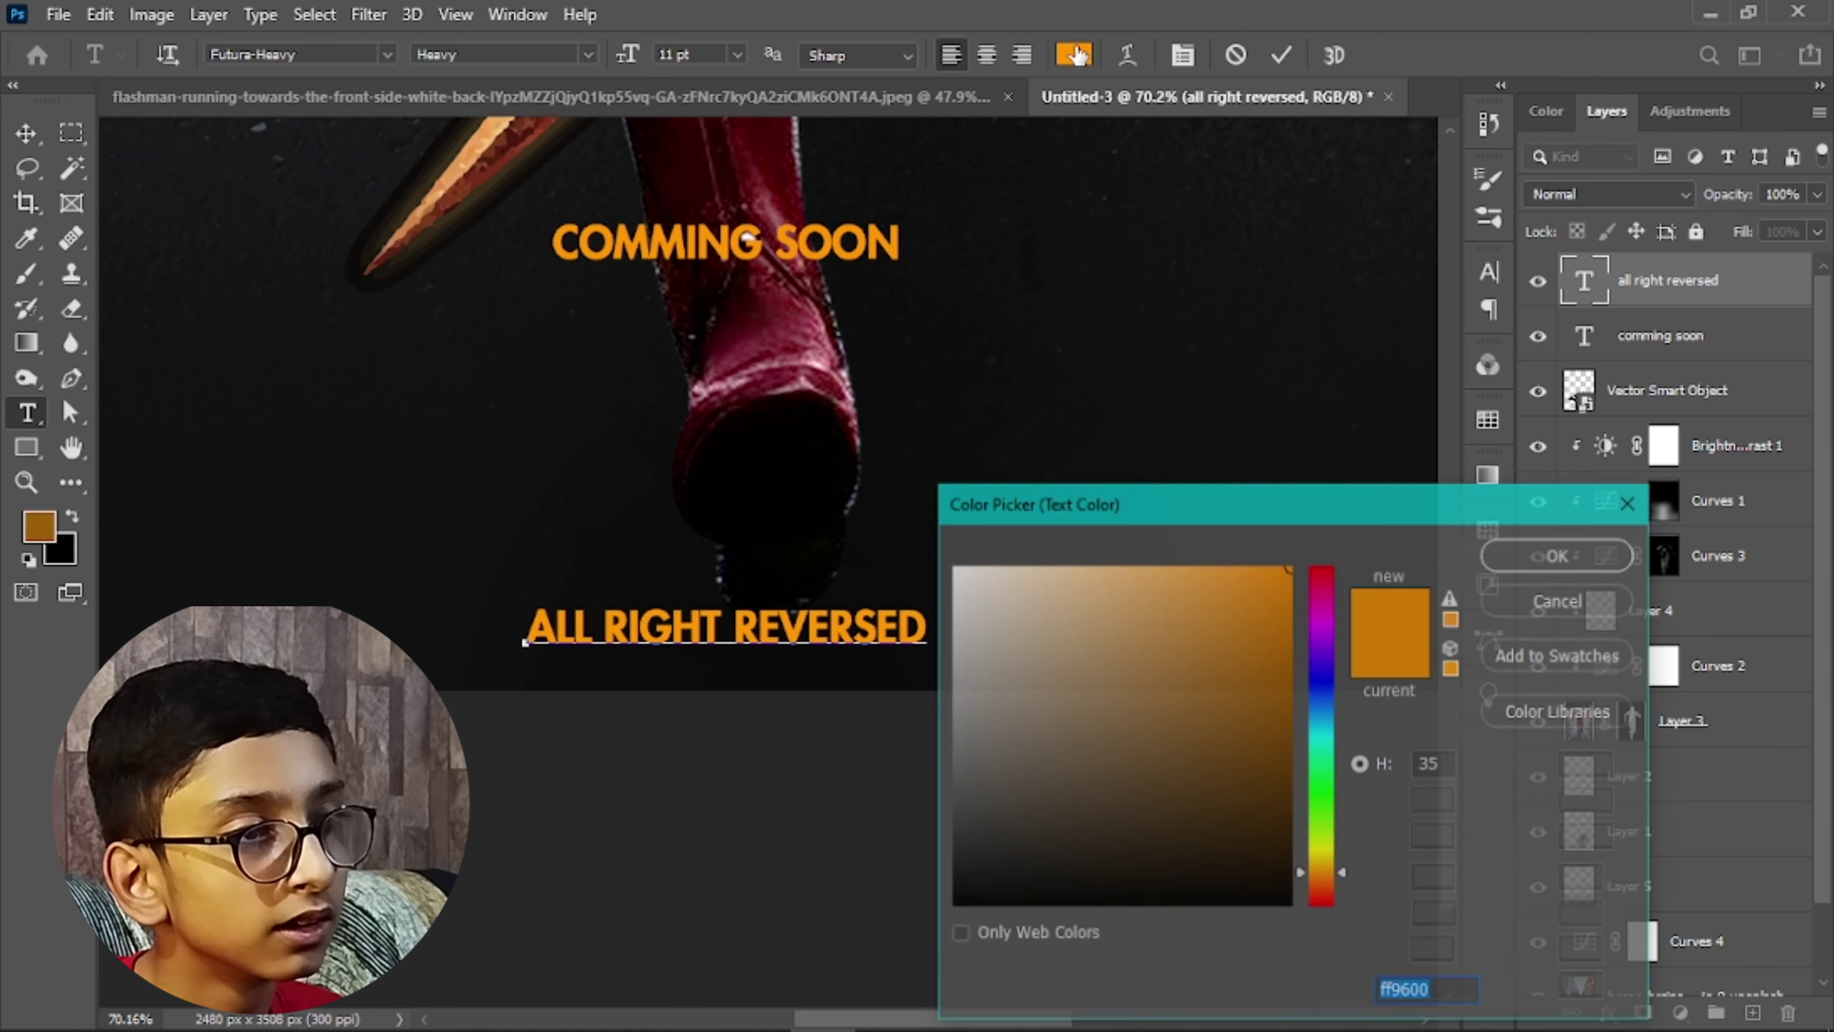
{"action": "left_click", "coordinate": [905, 816]}
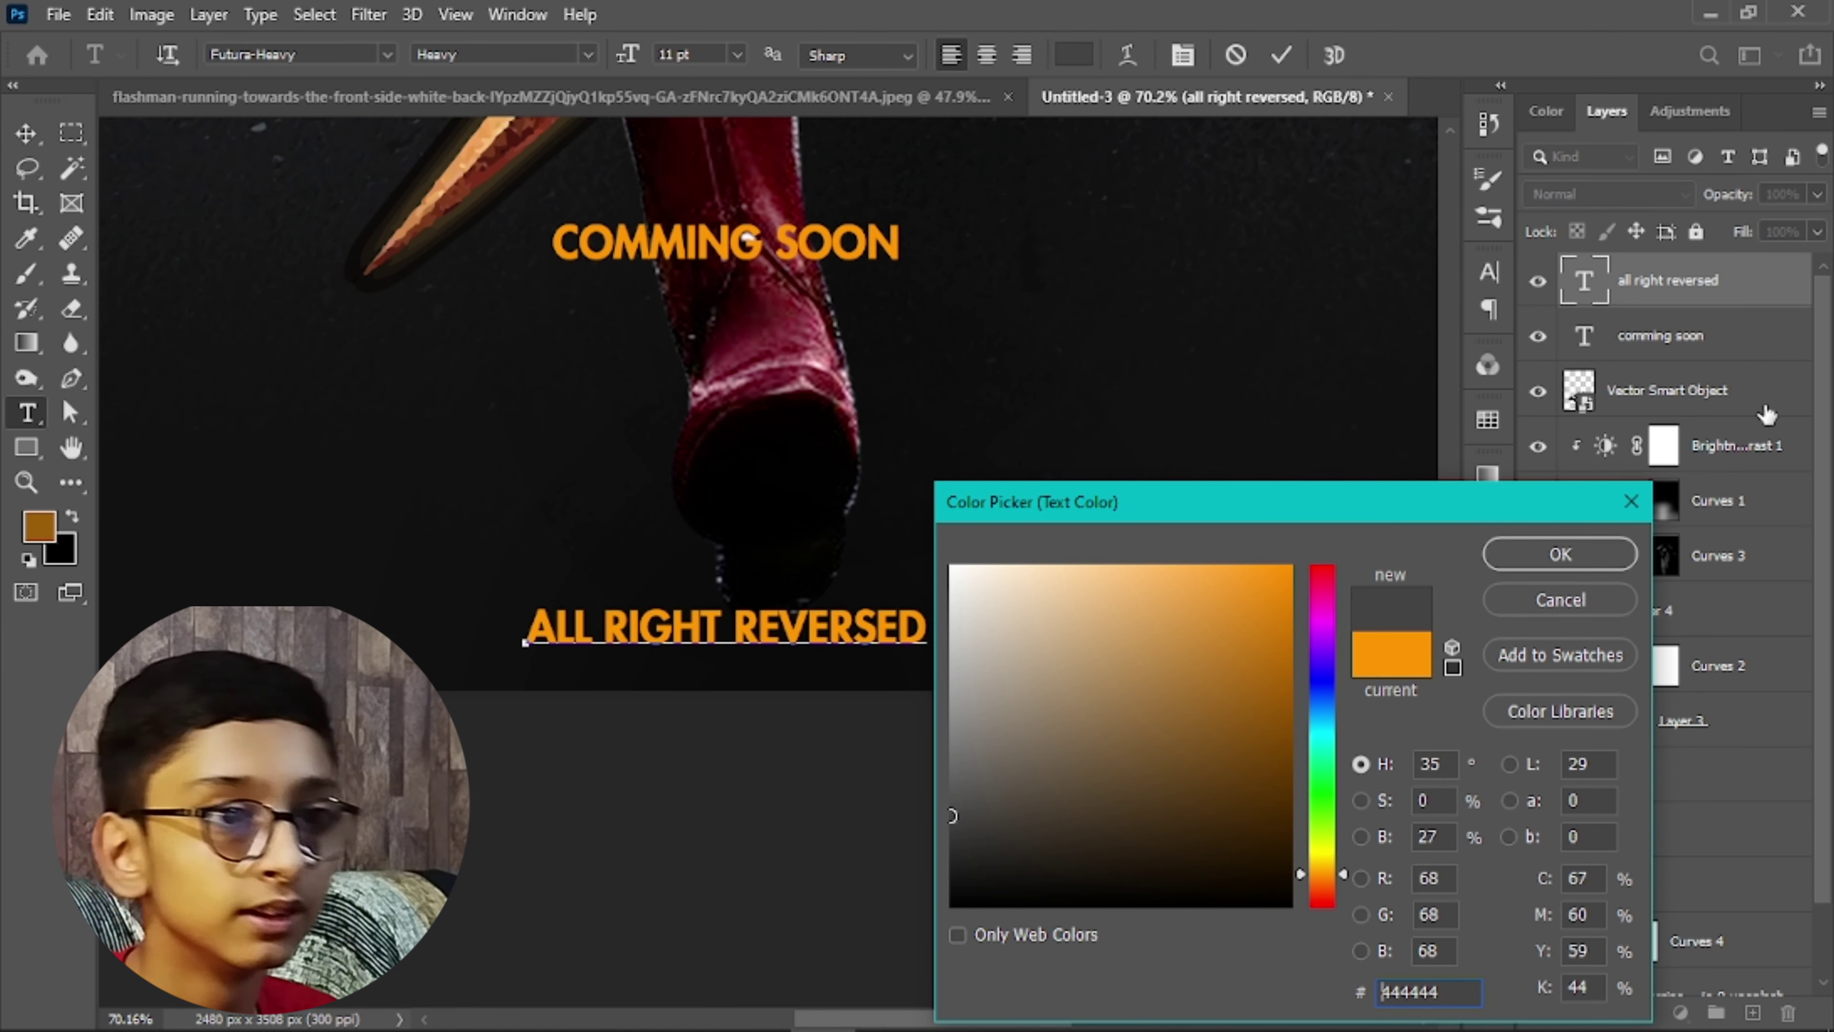
{"action": "left_click", "coordinate": [1560, 554]}
Place ALL RIGHT REVERSED bottom left and duplicate it as 'MAKE YOUR DAY'
{"action": "left_click", "coordinate": [26, 133]}
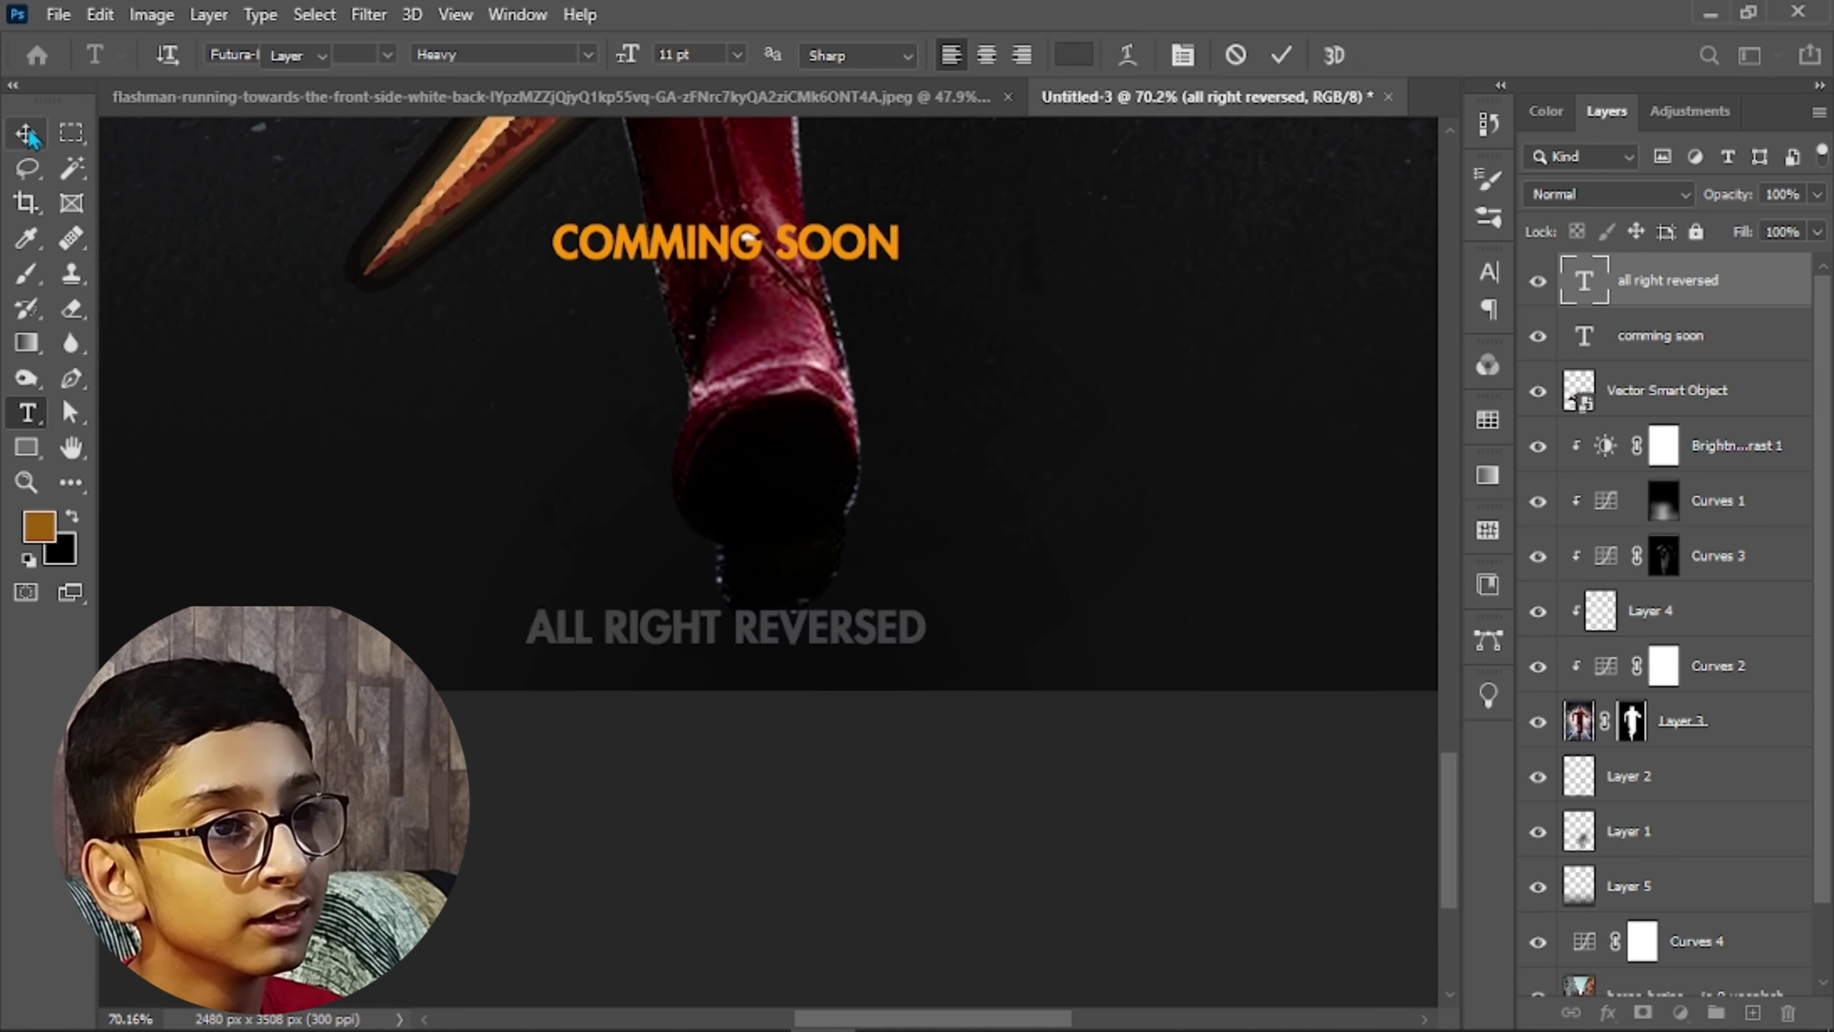
{"action": "left_click_drag", "start_coordinate": [668, 585], "coordinate": [644, 650]}
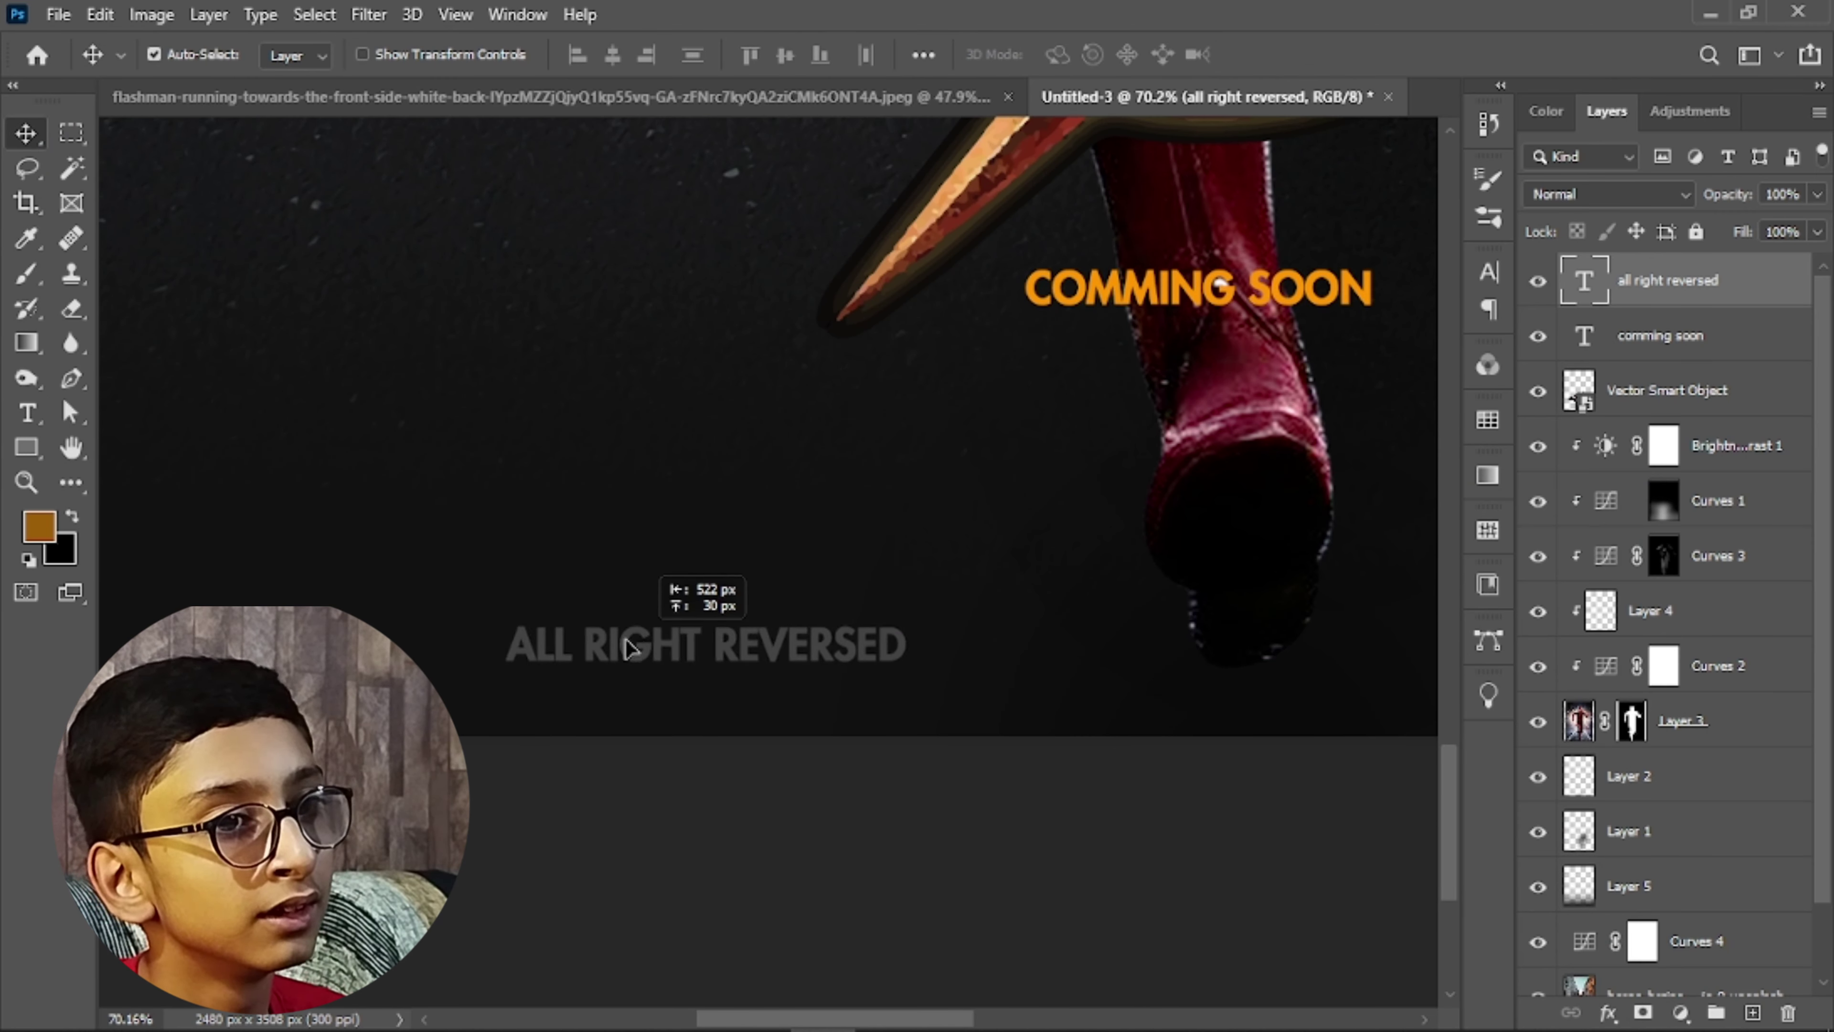
{"action": "scroll", "coordinate": [645, 649], "scroll_direction": "down", "scroll_amount": 3}
{"action": "key", "text": "ctrl+j"}
{"action": "key", "text": "t"}
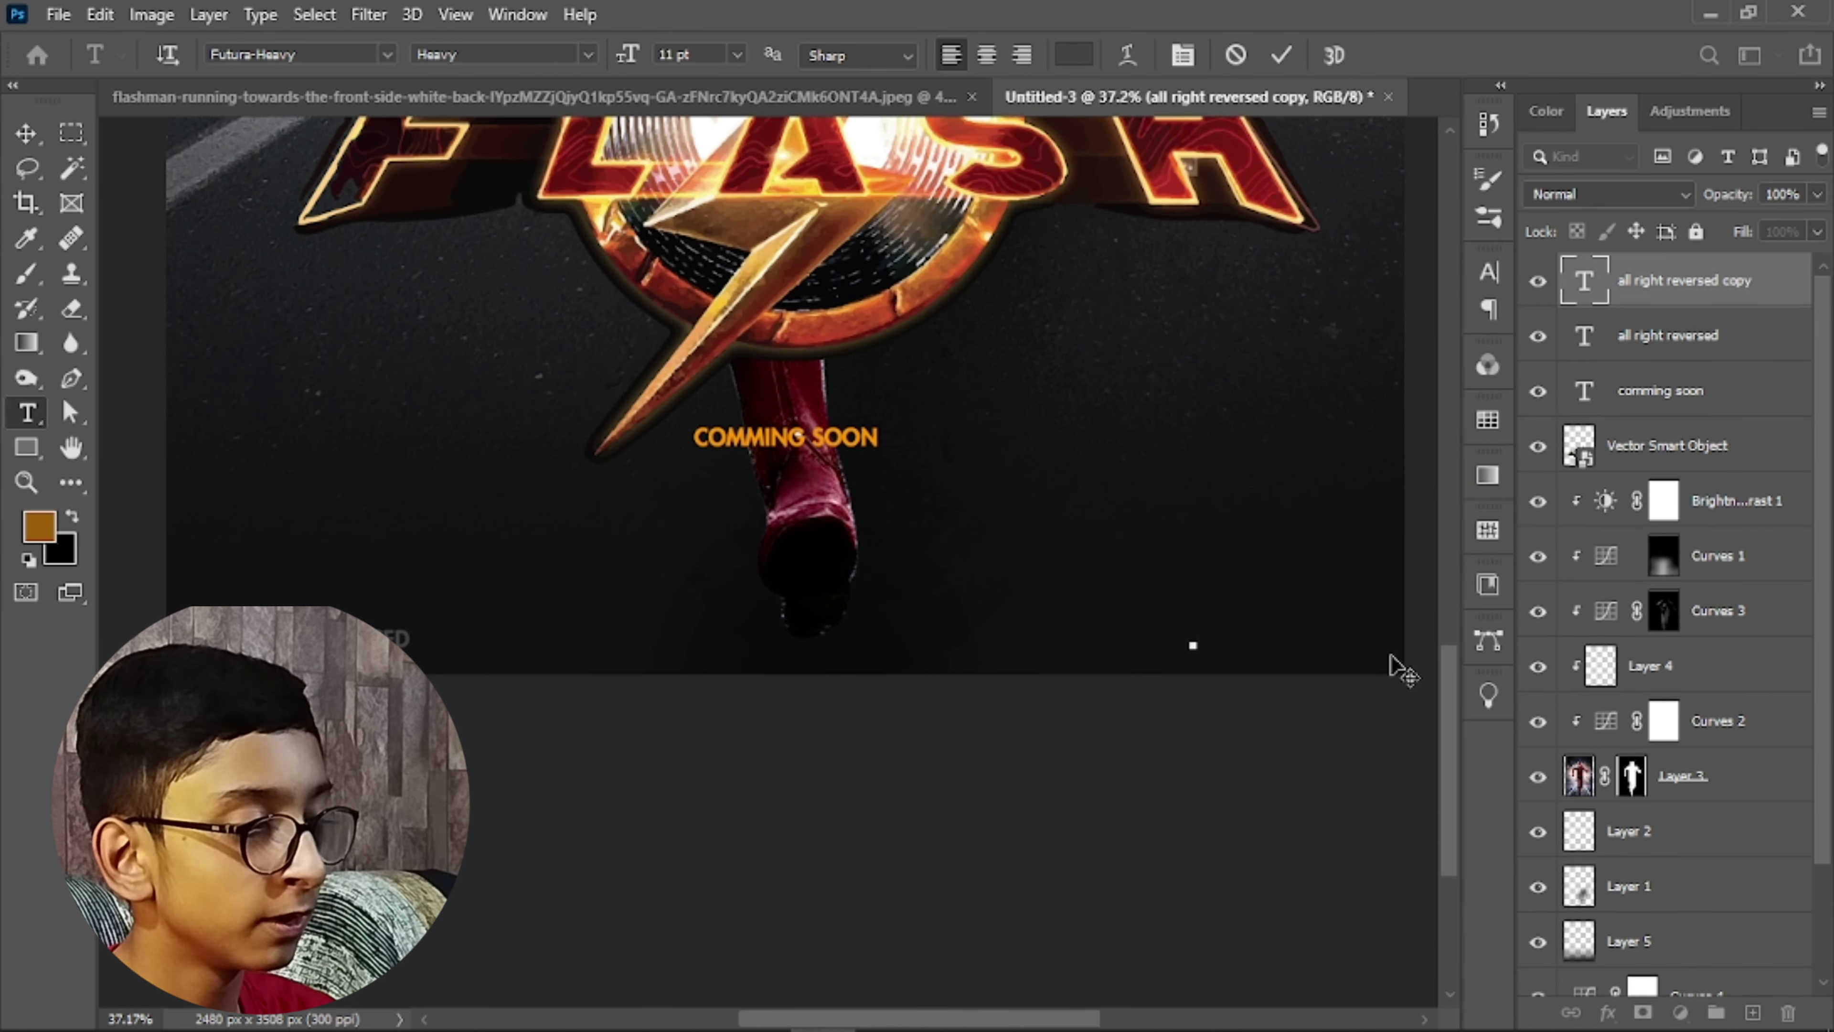
{"action": "type", "text": "KE YO"}
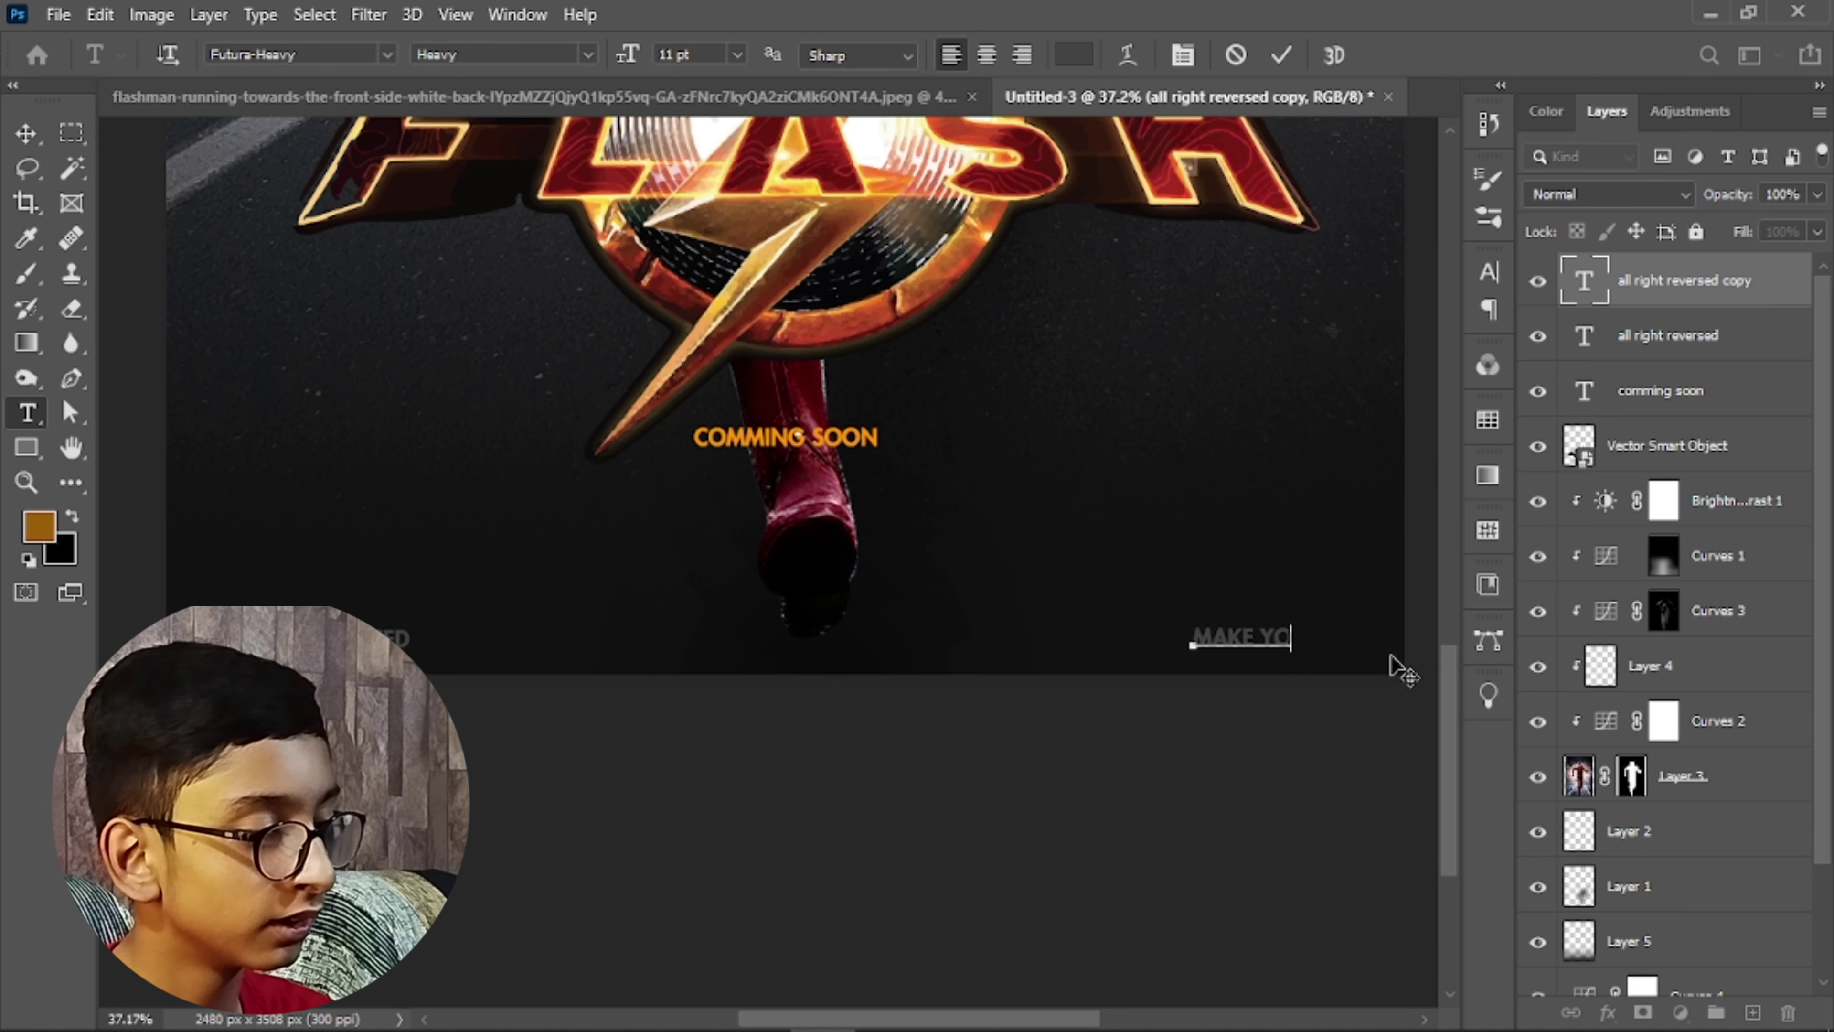
{"action": "type", "text": "UR DAY"}
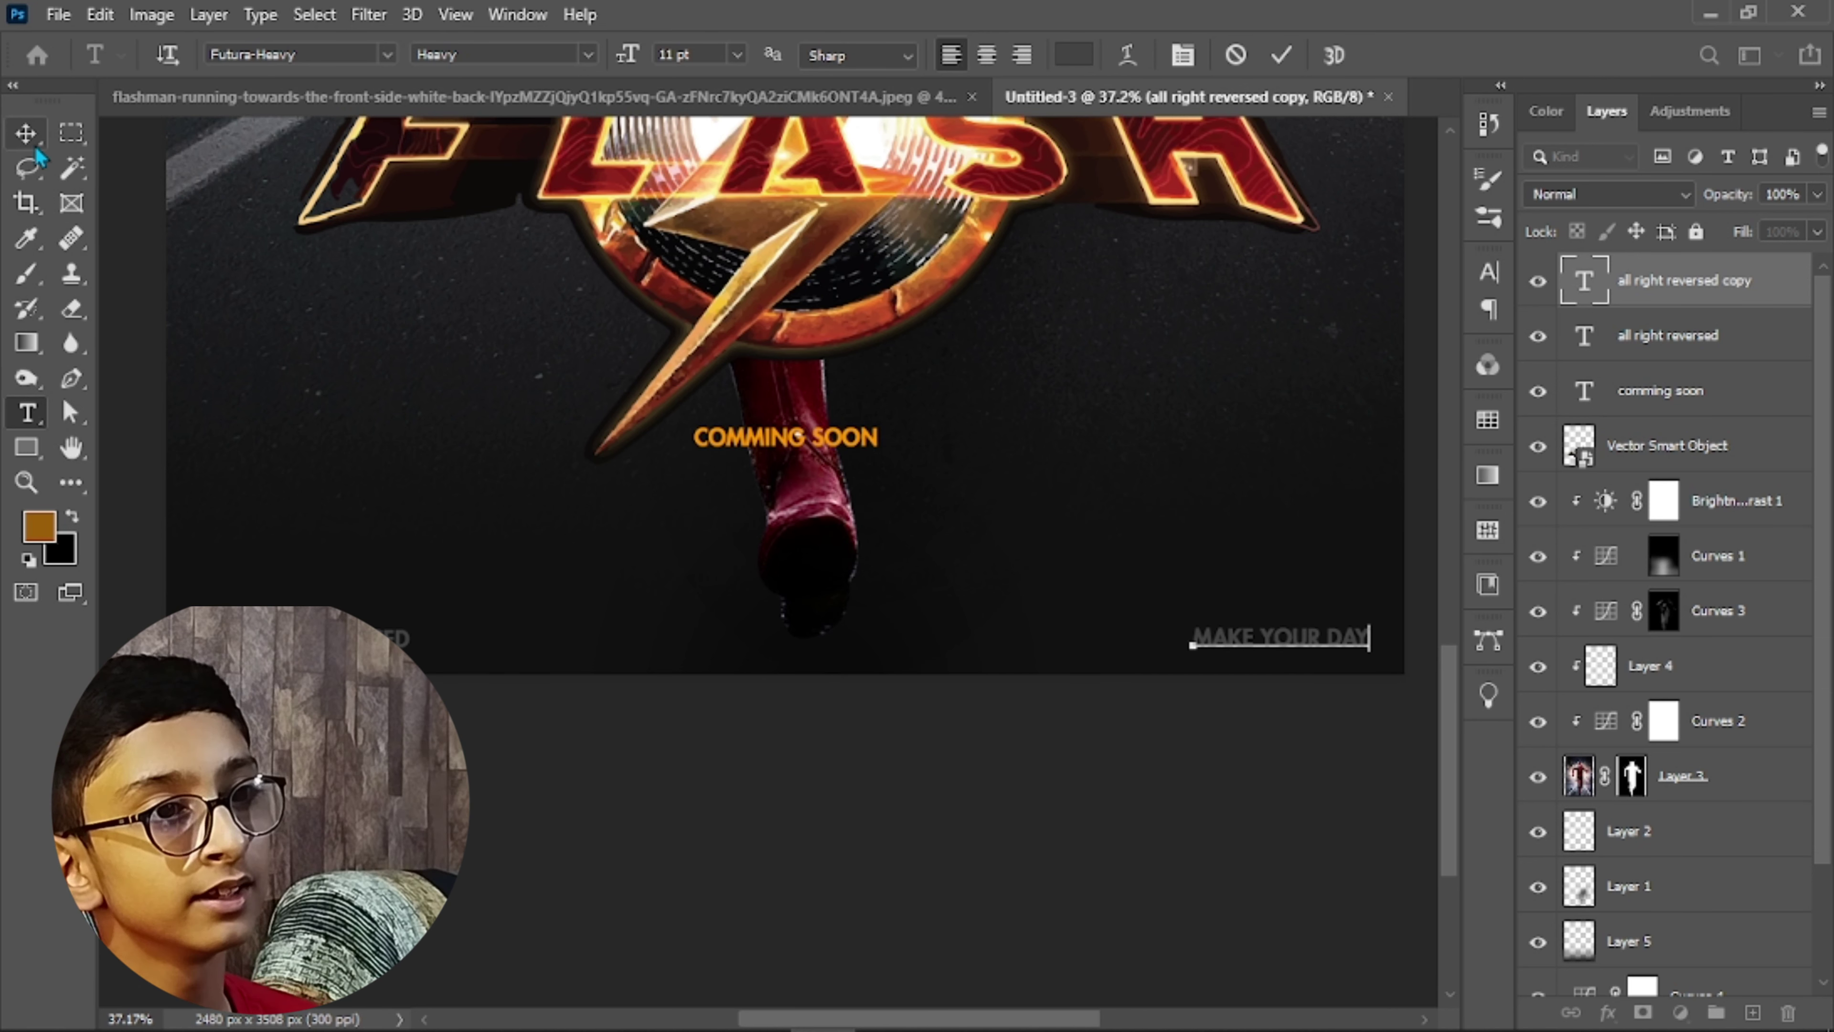
{"action": "left_click", "coordinate": [26, 132]}
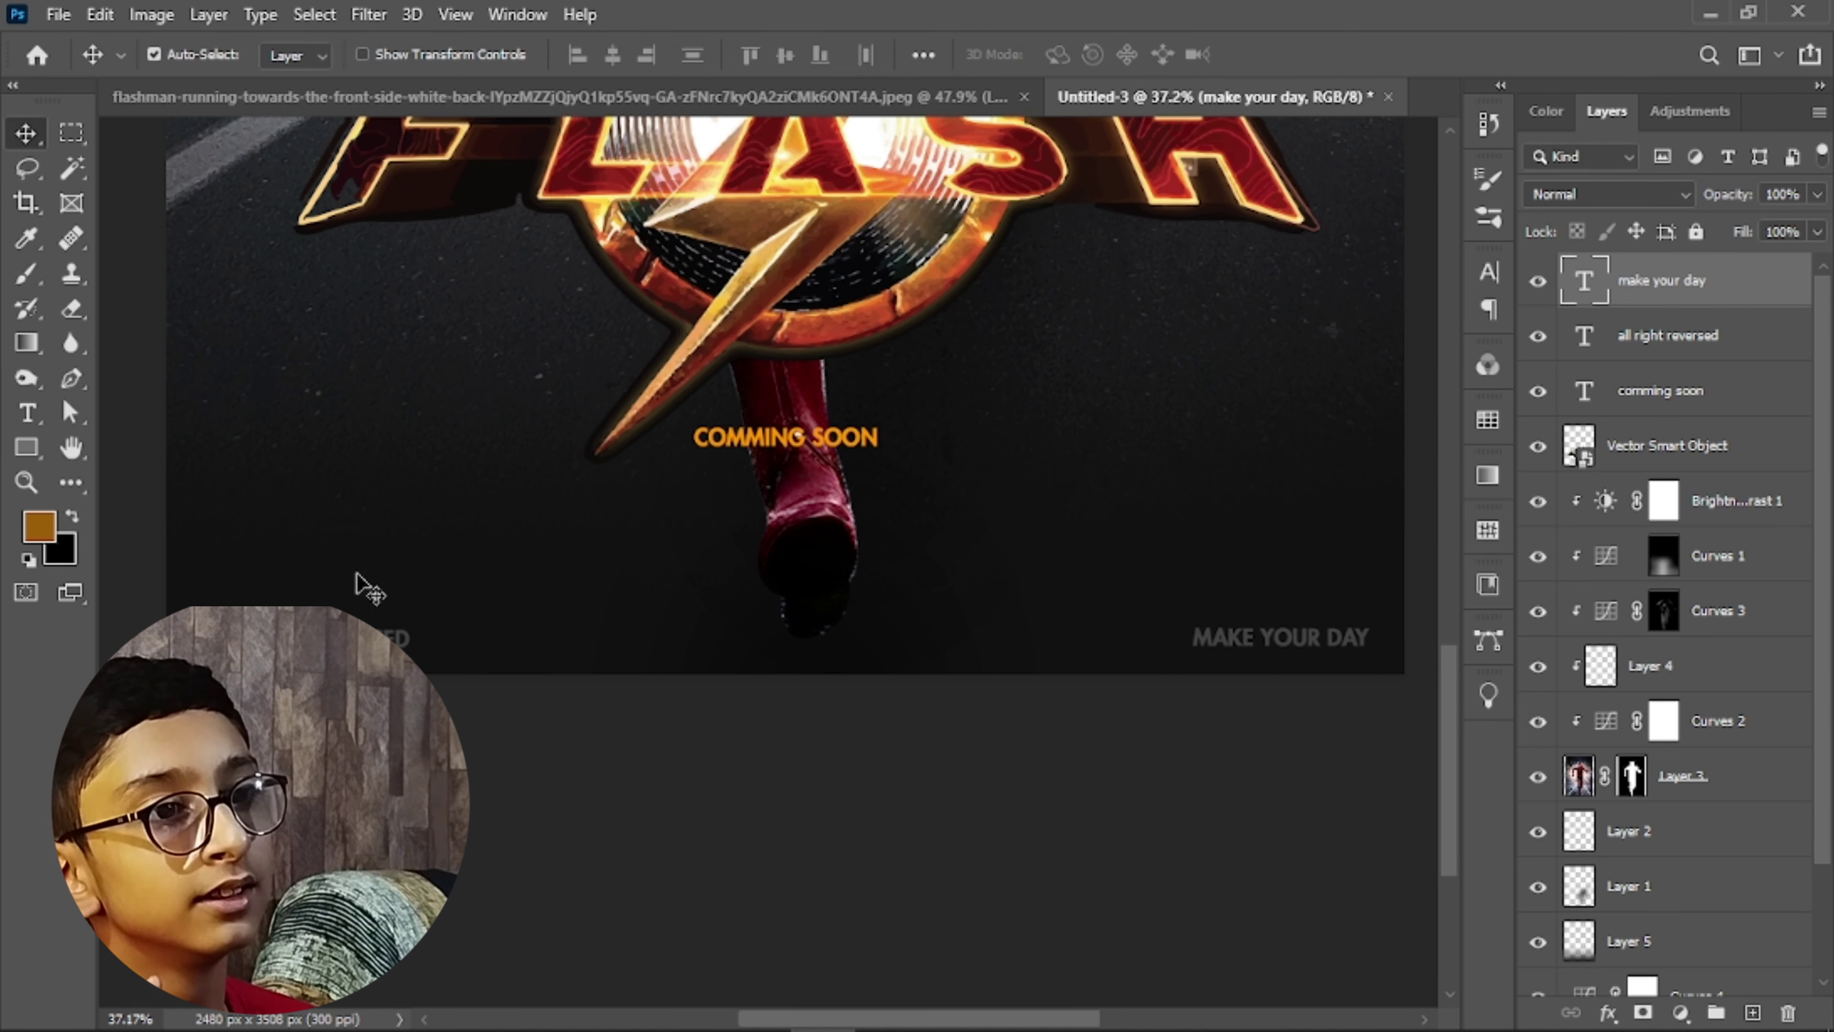
Lower COMMING SOON 64 px, then stamp a merged copy of all layers on top
{"action": "scroll", "coordinate": [441, 750], "scroll_direction": "down", "scroll_amount": 5}
{"action": "left_click_drag", "start_coordinate": [663, 578], "coordinate": [655, 549]}
{"action": "scroll", "coordinate": [577, 647], "scroll_direction": "down", "scroll_amount": 3}
{"action": "key", "text": "ctrl+shift+alt+e"}
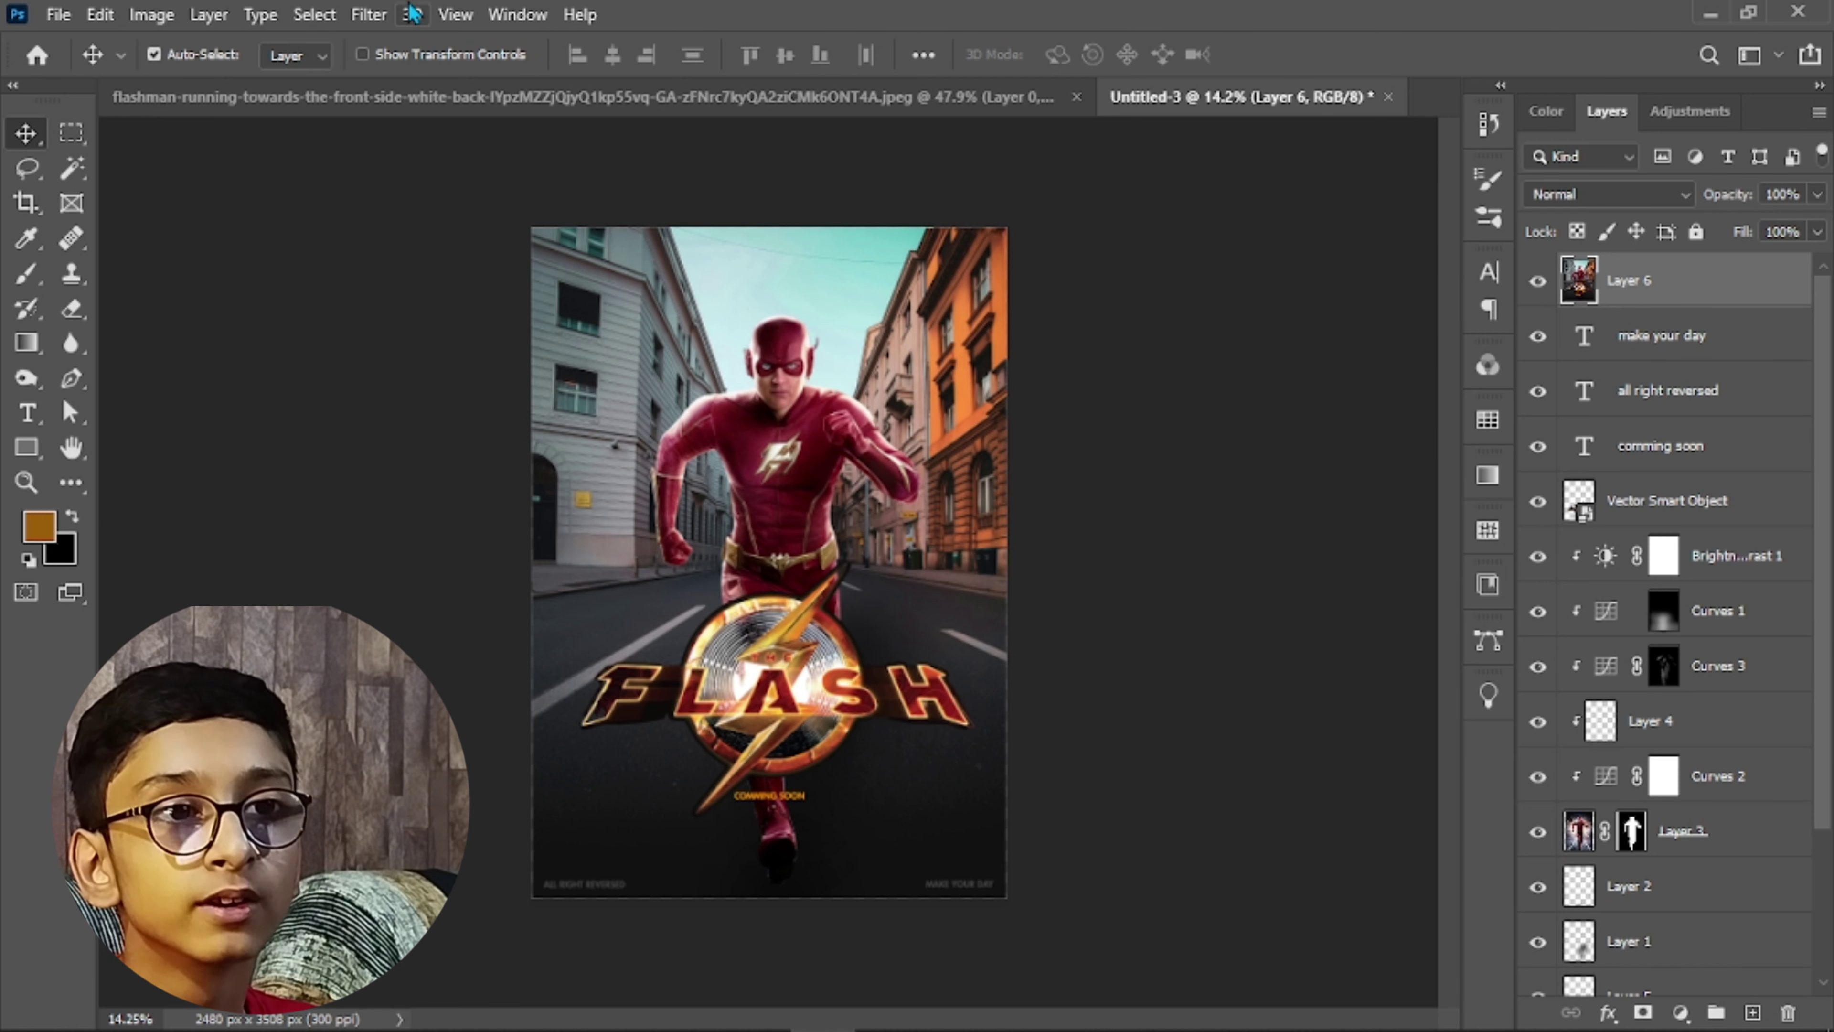
Open Filter > Camera Raw Filter on the merged Layer 6
{"action": "left_click", "coordinate": [368, 14]}
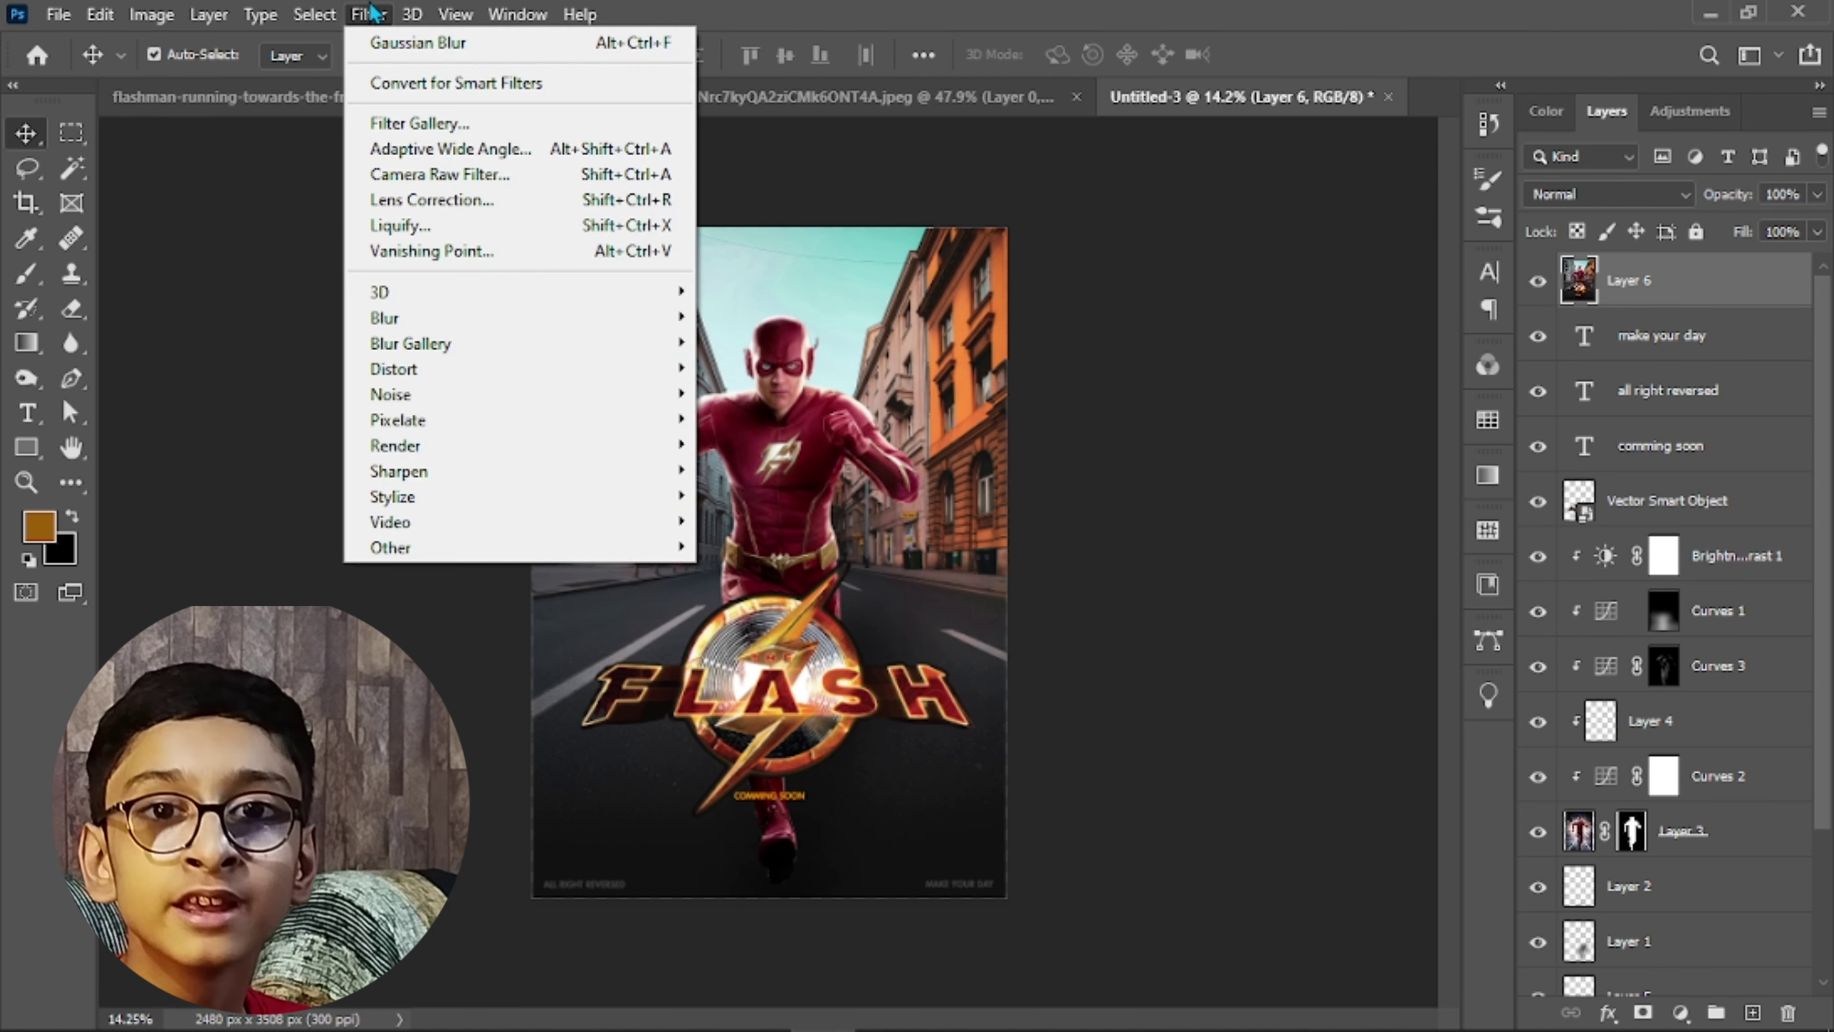
{"action": "left_click", "coordinate": [395, 185]}
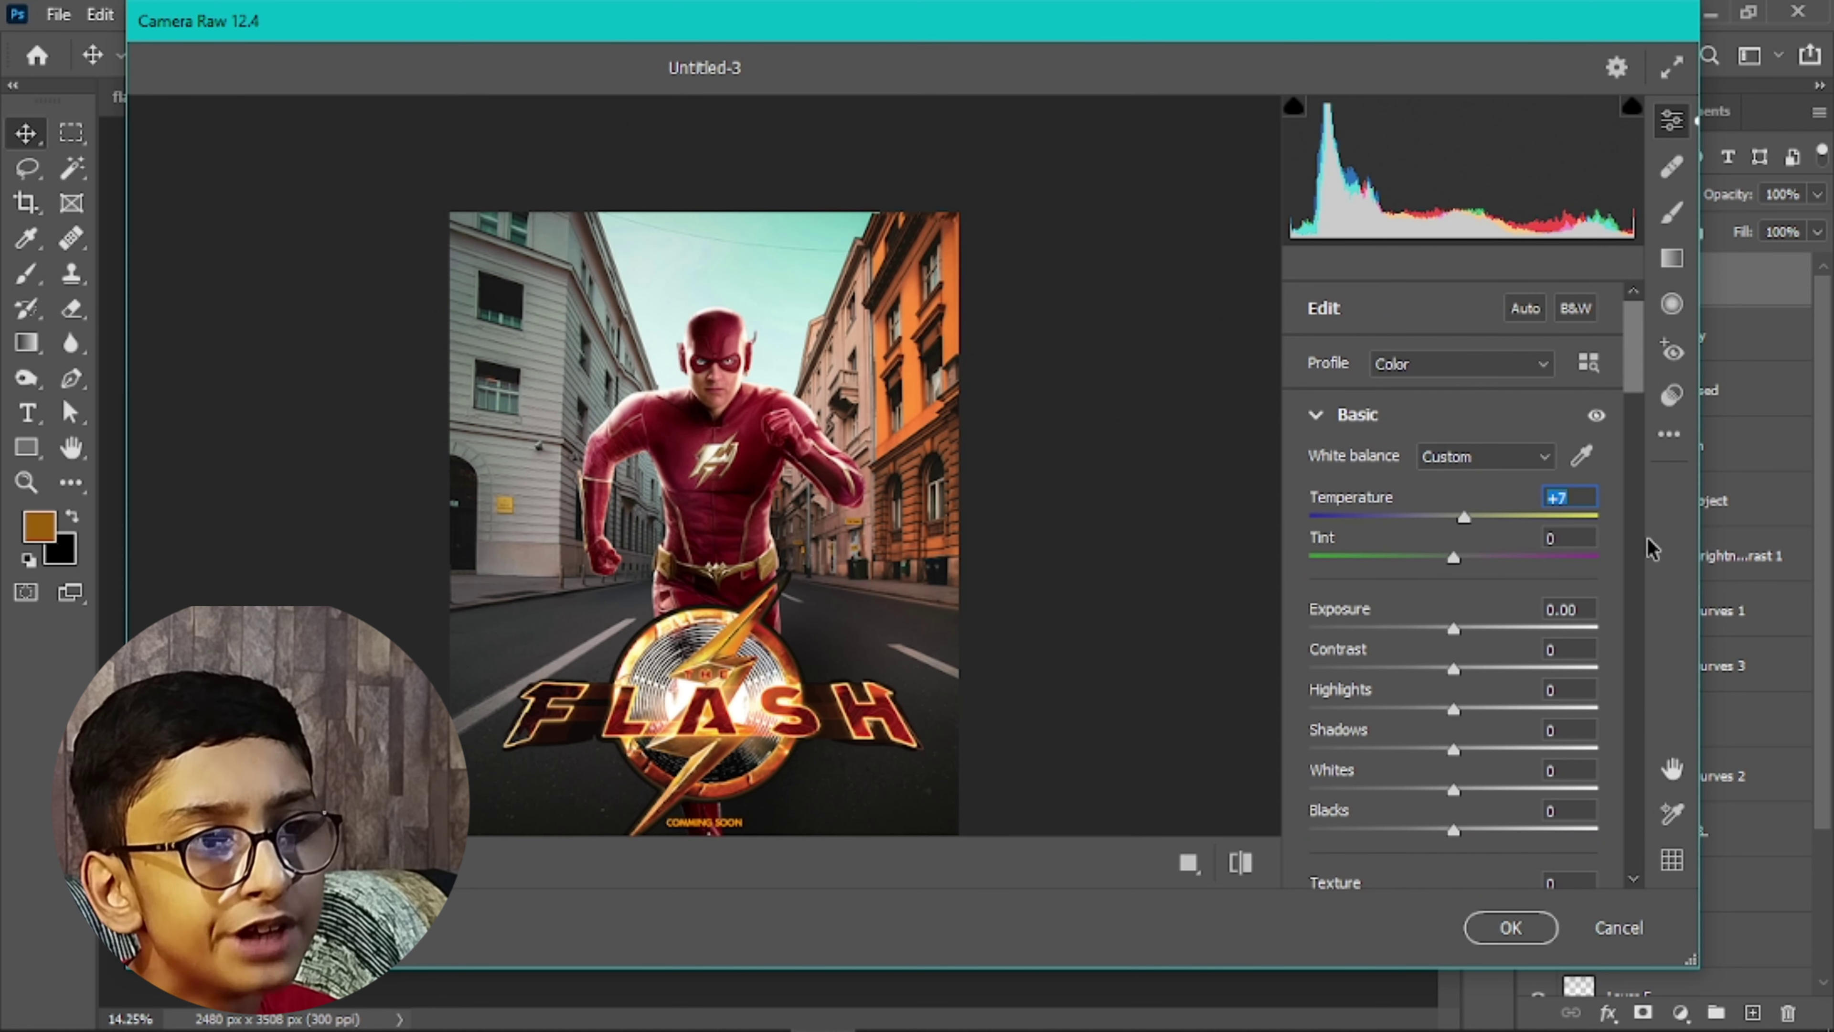
Nudge the Camera Raw exposure up to +0.05
{"action": "left_click", "coordinate": [1582, 536]}
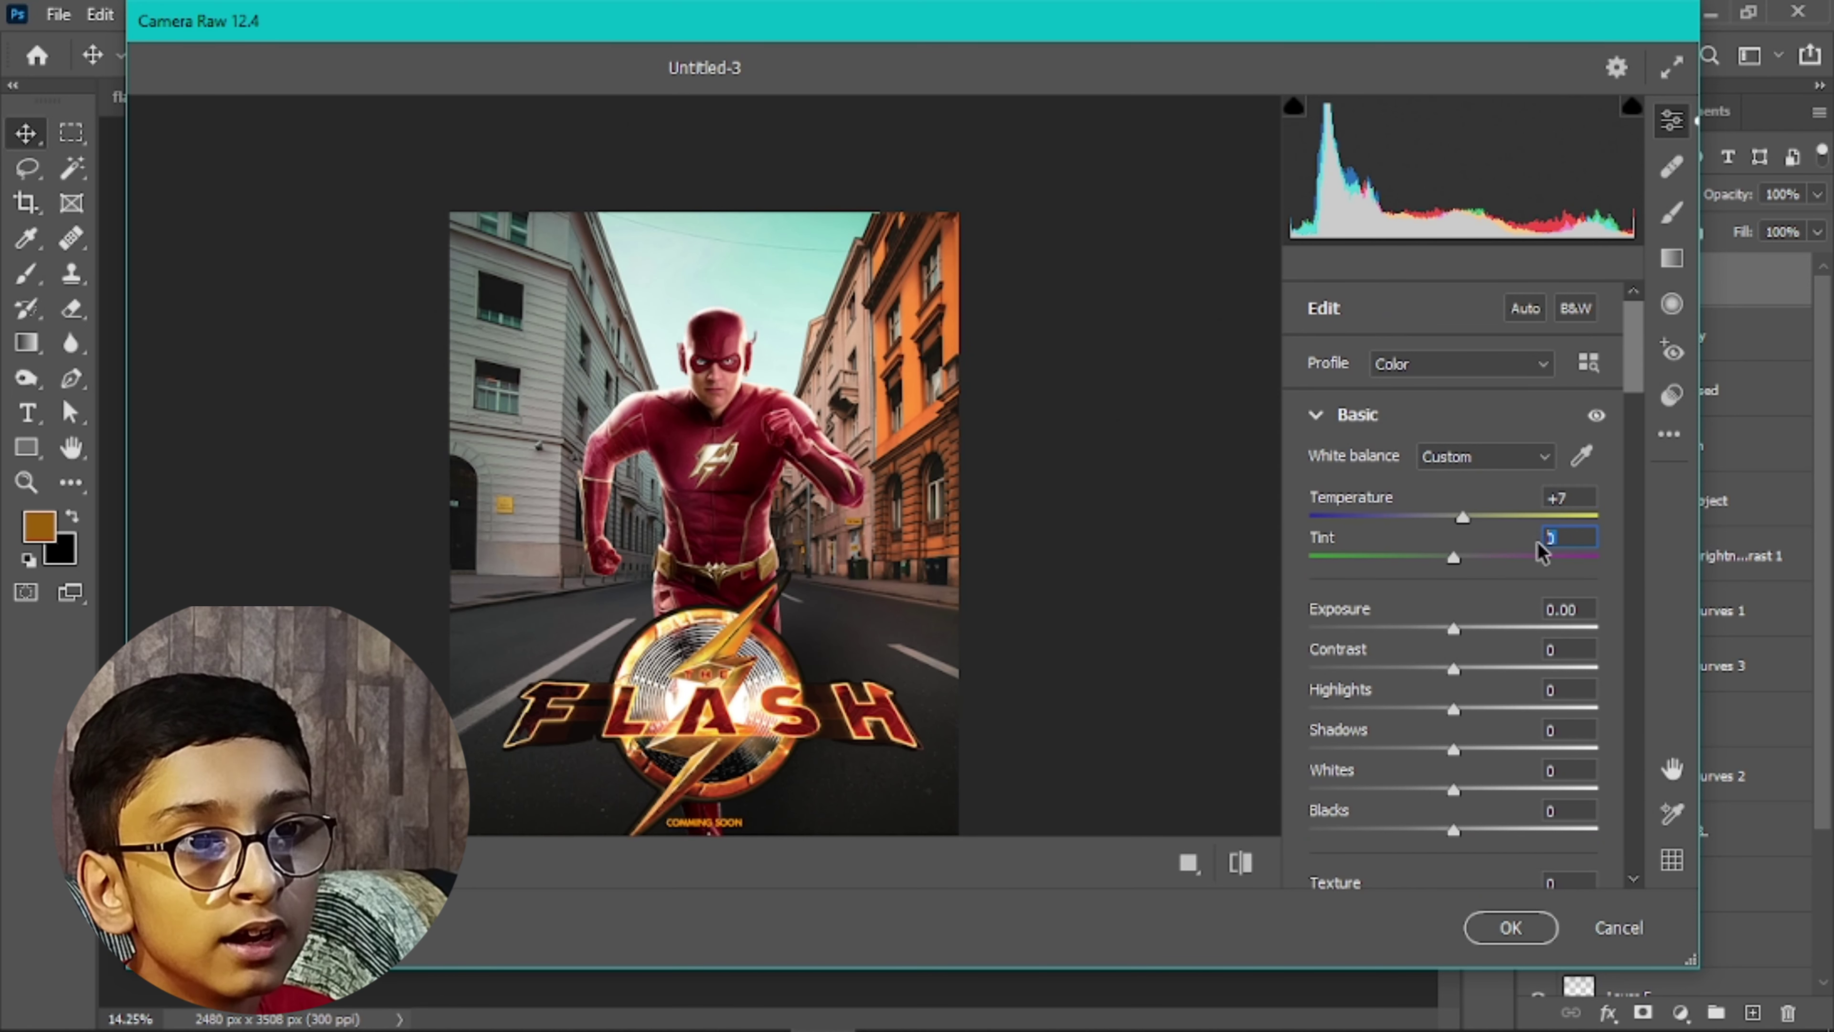
{"action": "scroll", "coordinate": [1471, 547], "scroll_direction": "down", "scroll_amount": 3}
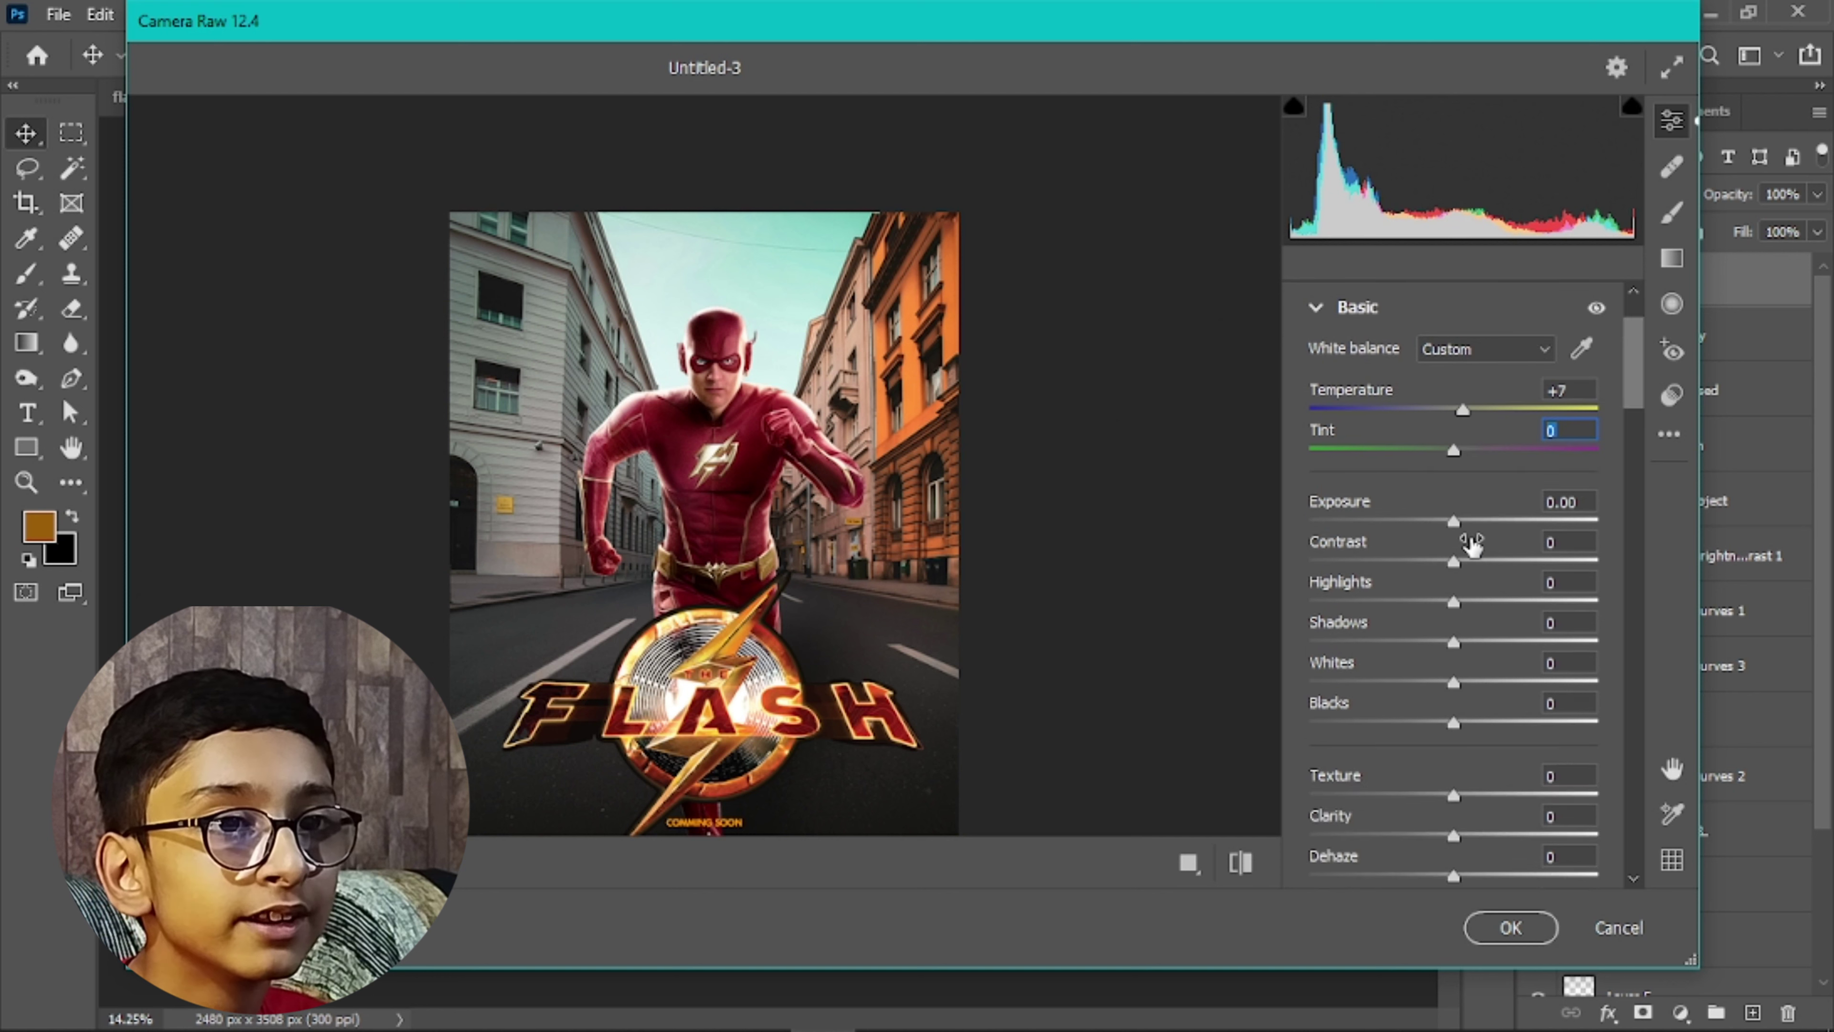
{"action": "left_click", "coordinate": [1574, 501]}
{"action": "left_click_drag", "start_coordinate": [1521, 510], "coordinate": [1536, 498]}
{"action": "key", "text": "Up"}
{"action": "key", "text": "Up"}
{"action": "key", "text": "Up"}
{"action": "key", "text": "Up"}
{"action": "key", "text": "Up"}
{"action": "key", "text": "Up"}
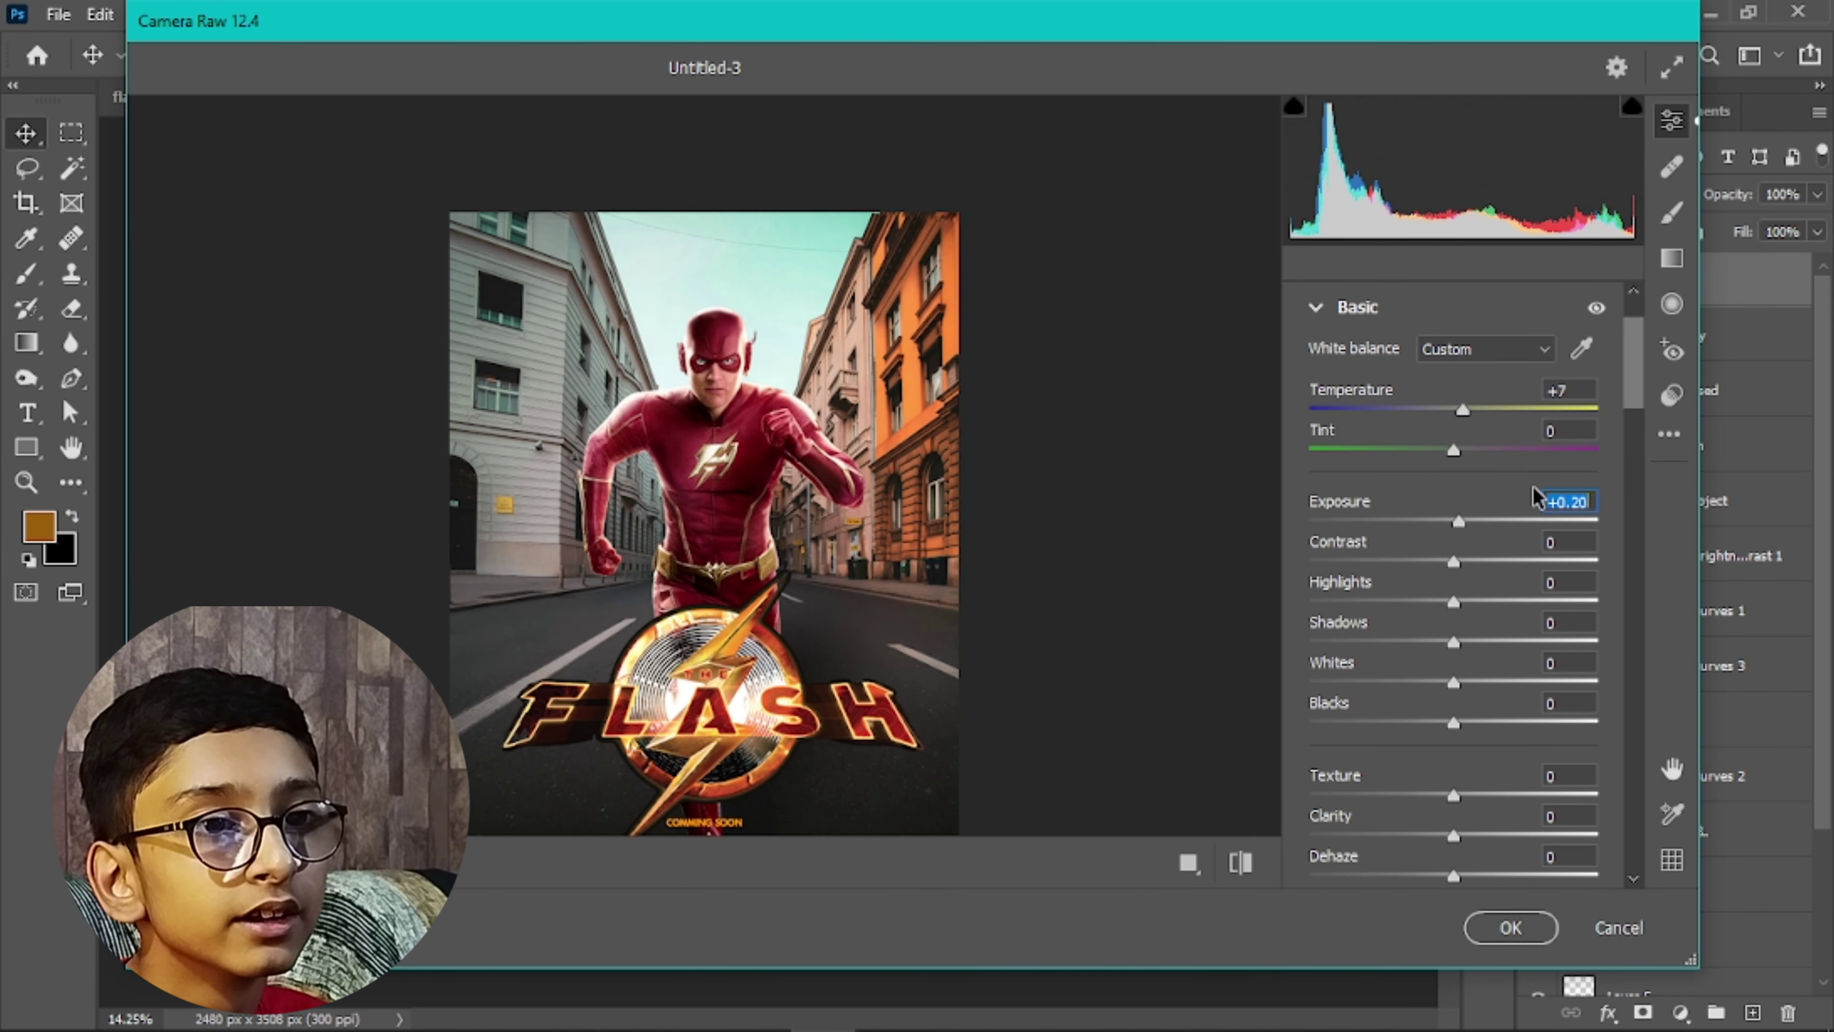
{"action": "key", "text": "Down"}
{"action": "key", "text": "Down"}
{"action": "key", "text": "Down"}
{"action": "key", "text": "Down"}
{"action": "key", "text": "Down"}
{"action": "key", "text": "Down"}
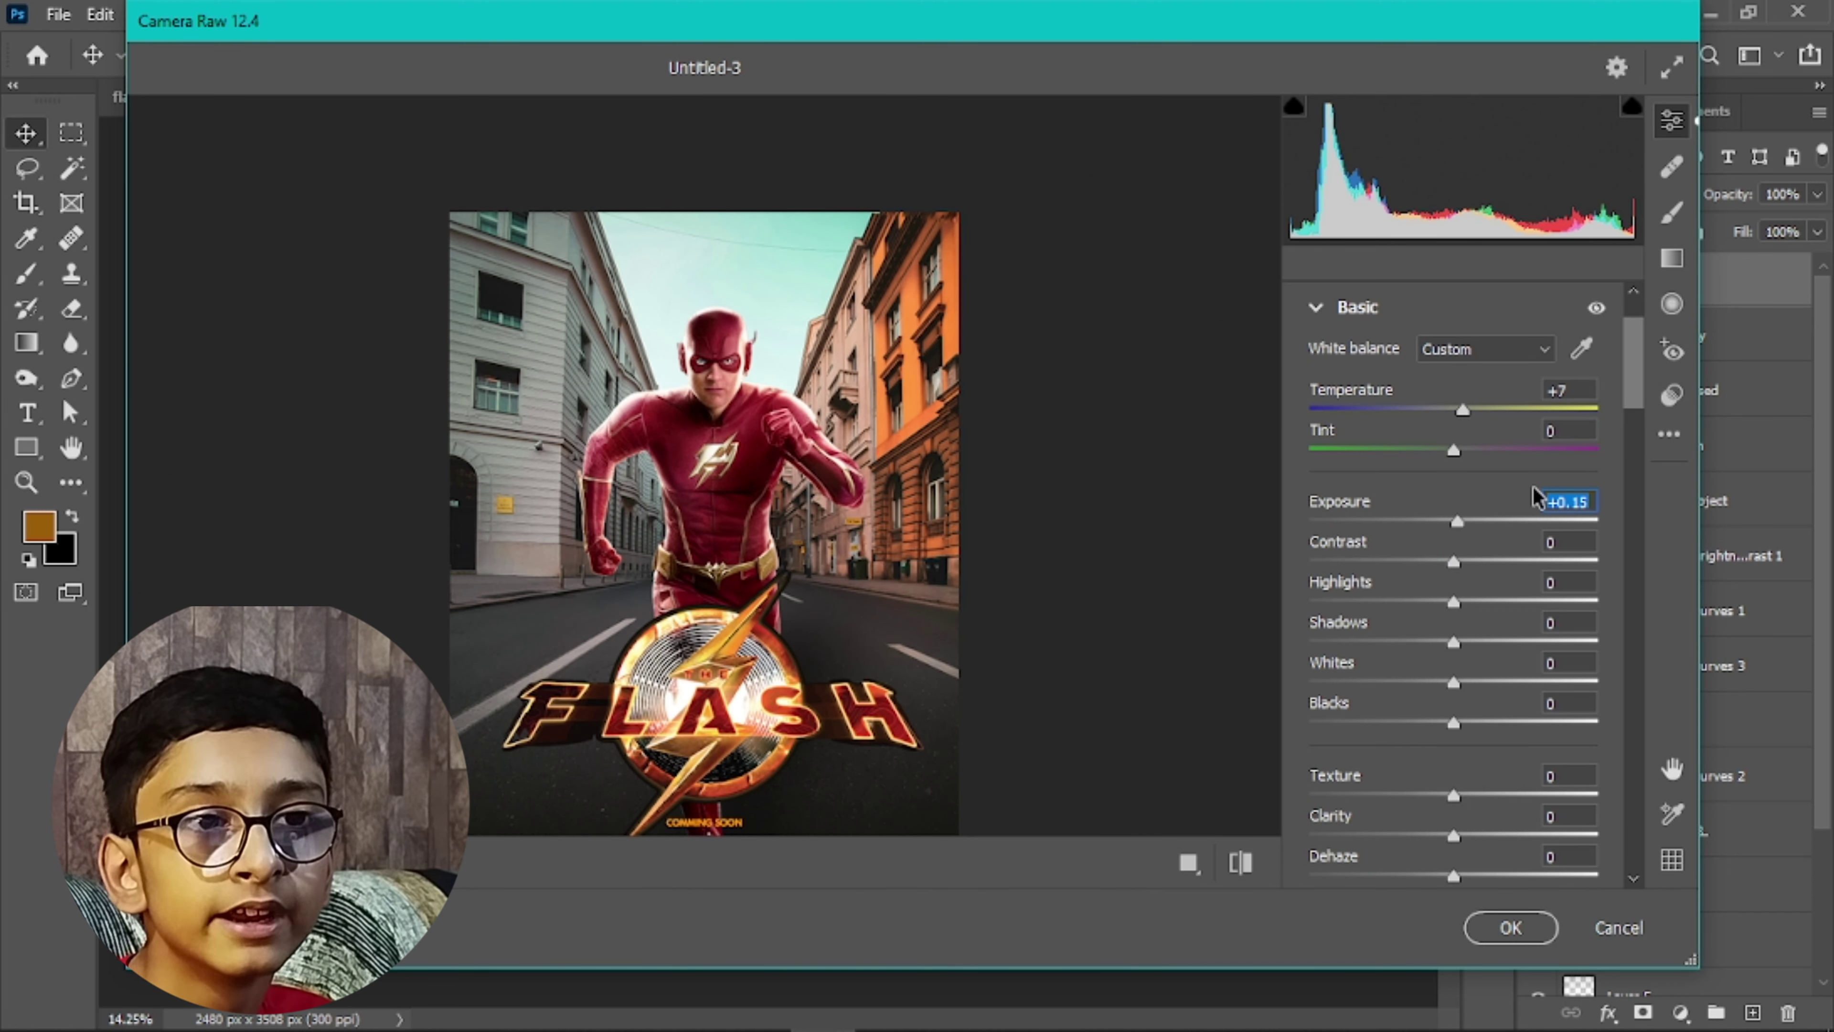
{"action": "key", "text": "Down"}
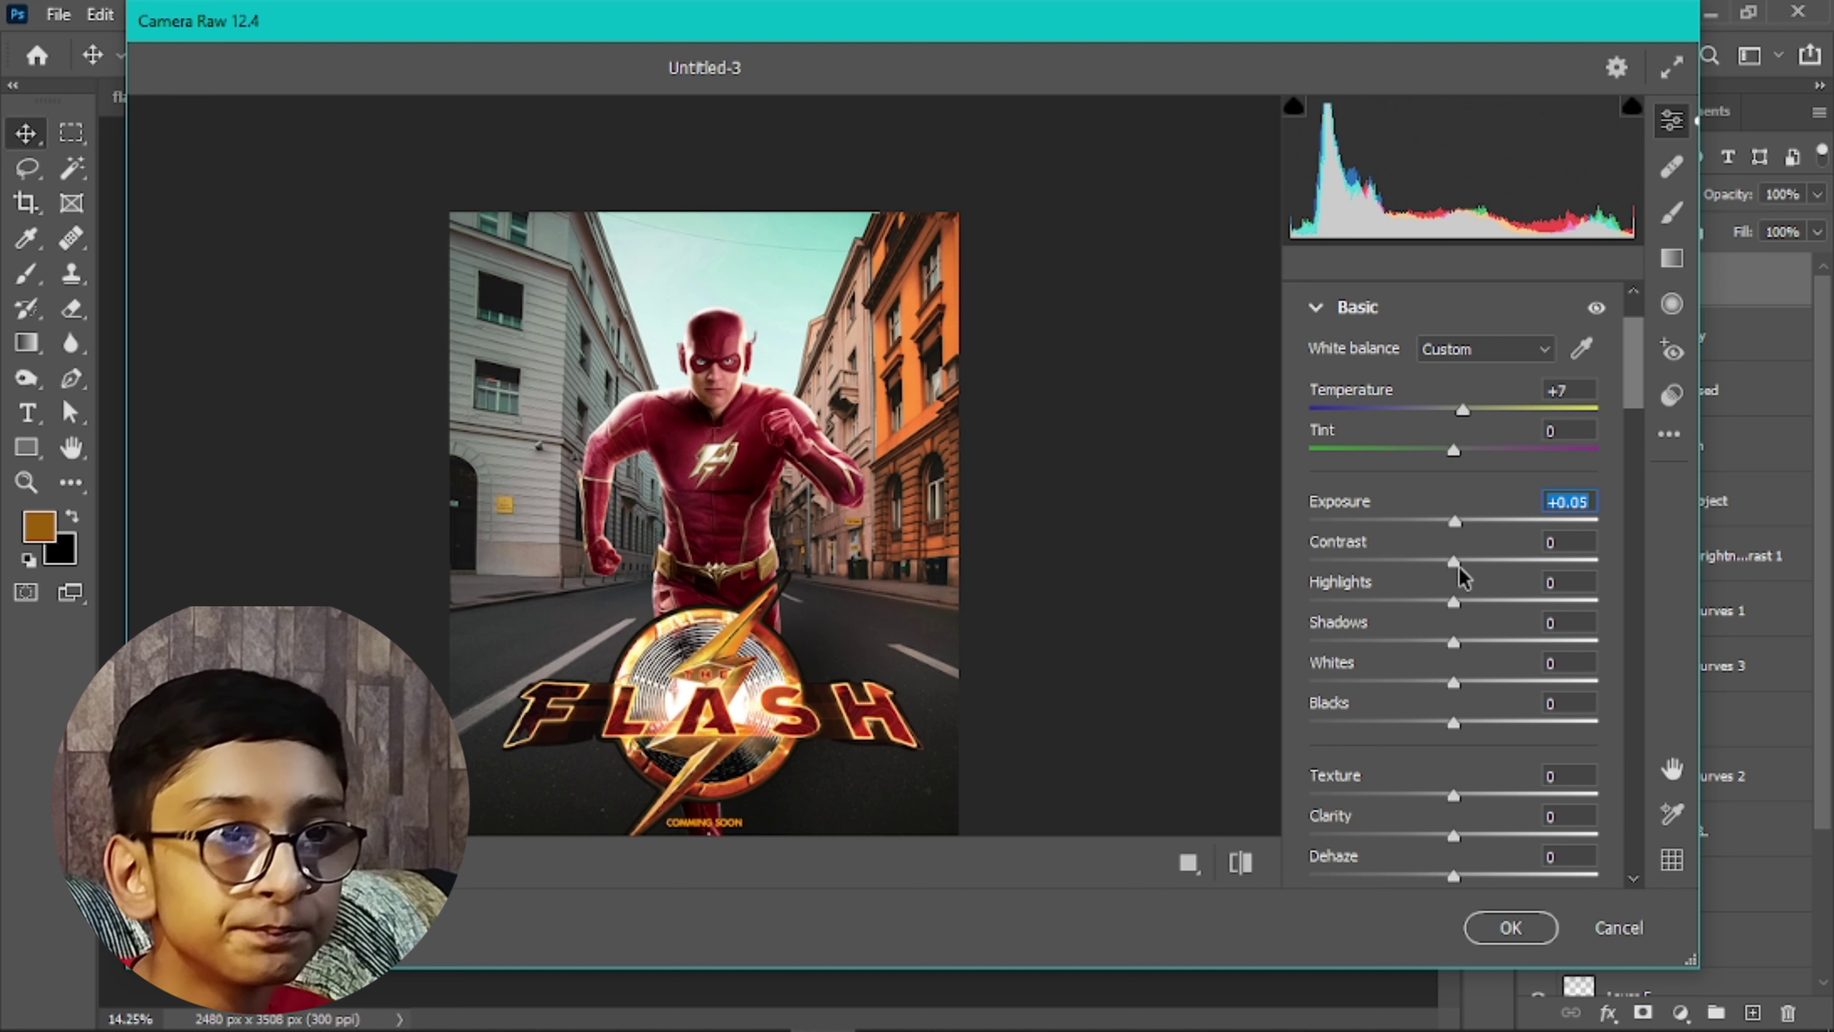
Raise Contrast to +6 and Texture to +15
{"action": "left_click_drag", "start_coordinate": [1453, 561], "coordinate": [1459, 561]}
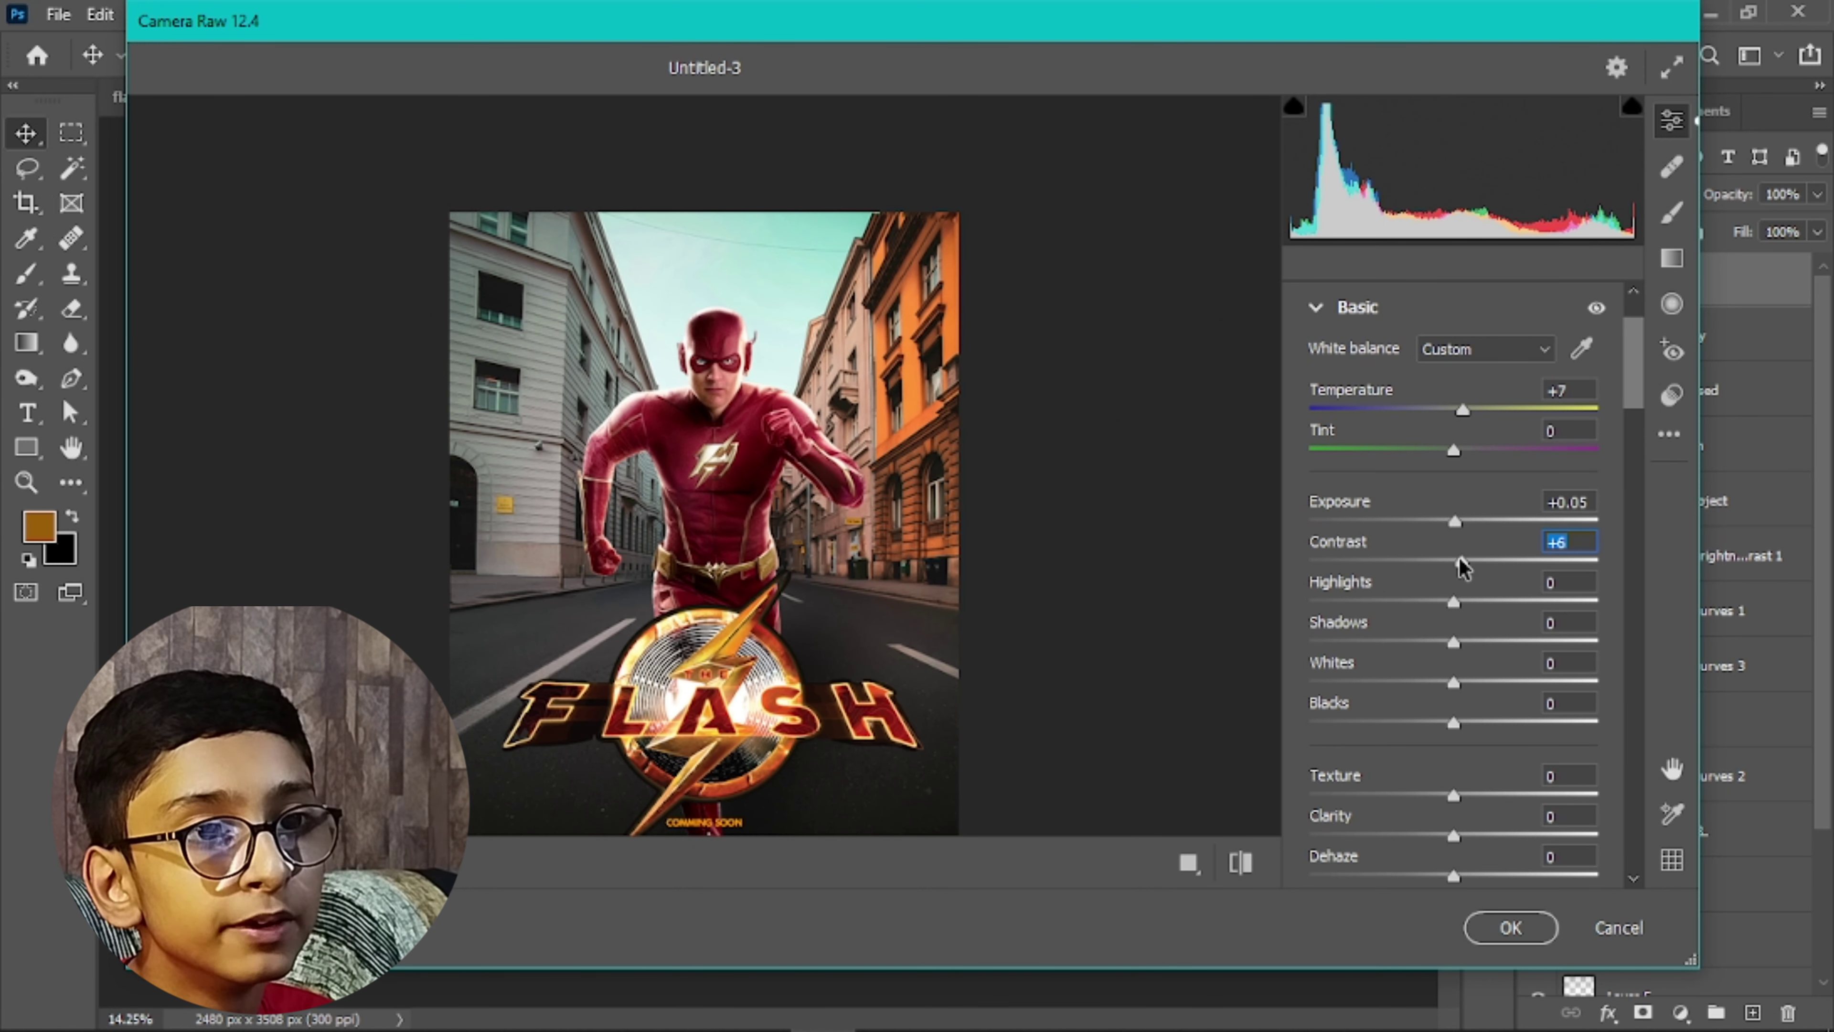
{"action": "scroll", "coordinate": [1458, 560], "scroll_direction": "down", "scroll_amount": 2}
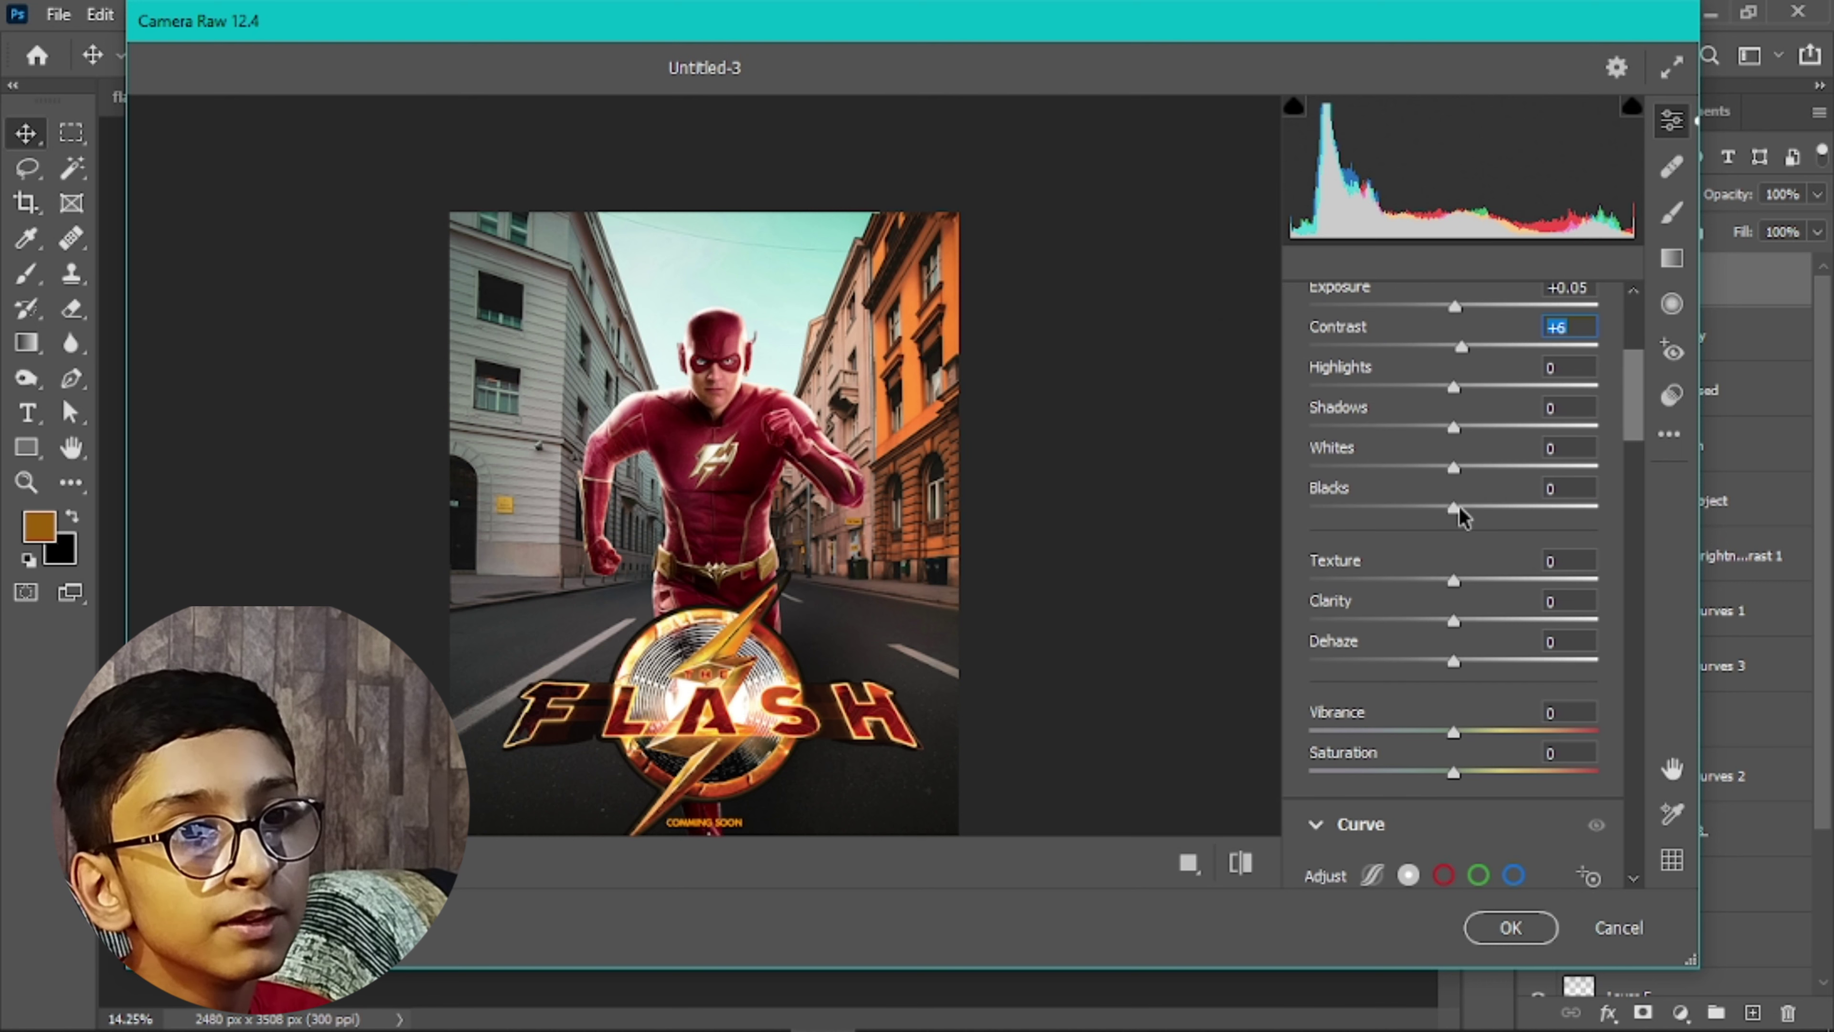
{"action": "scroll", "coordinate": [1379, 599], "scroll_direction": "up", "scroll_amount": 1}
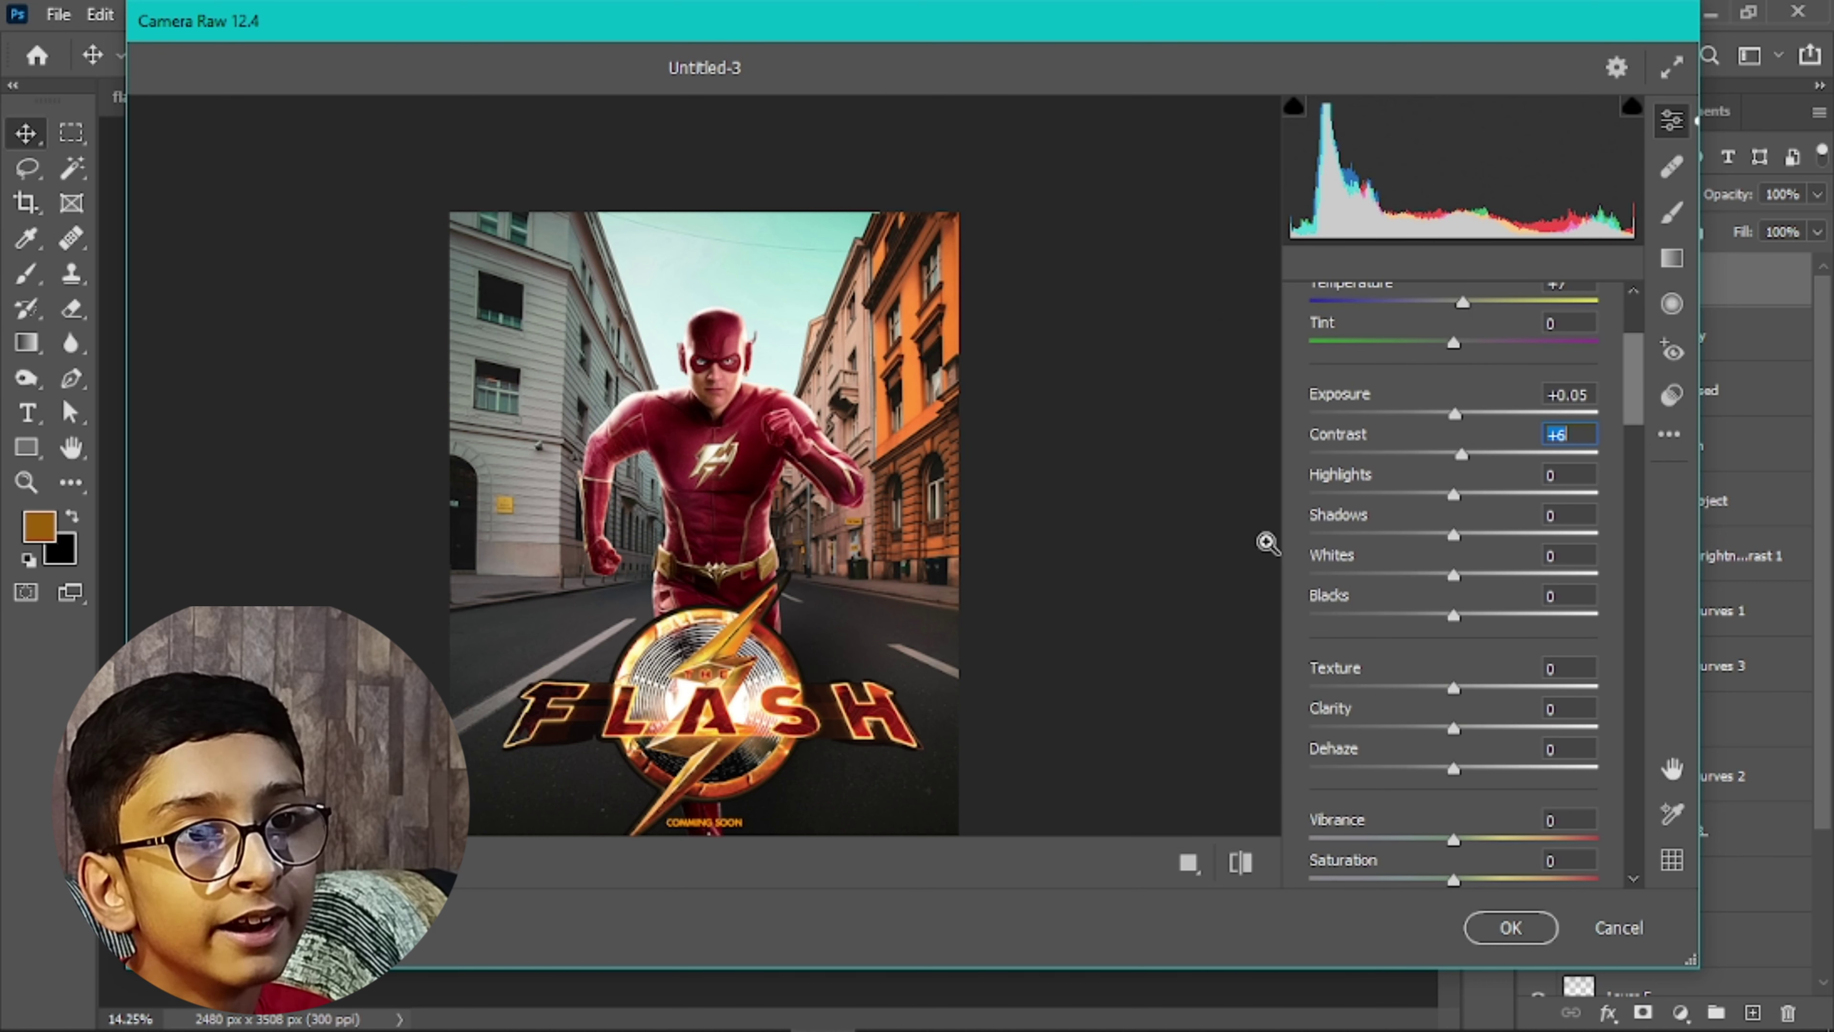
{"action": "scroll", "coordinate": [1415, 636], "scroll_direction": "down", "scroll_amount": 1}
{"action": "scroll", "coordinate": [1404, 647], "scroll_direction": "up", "scroll_amount": 1}
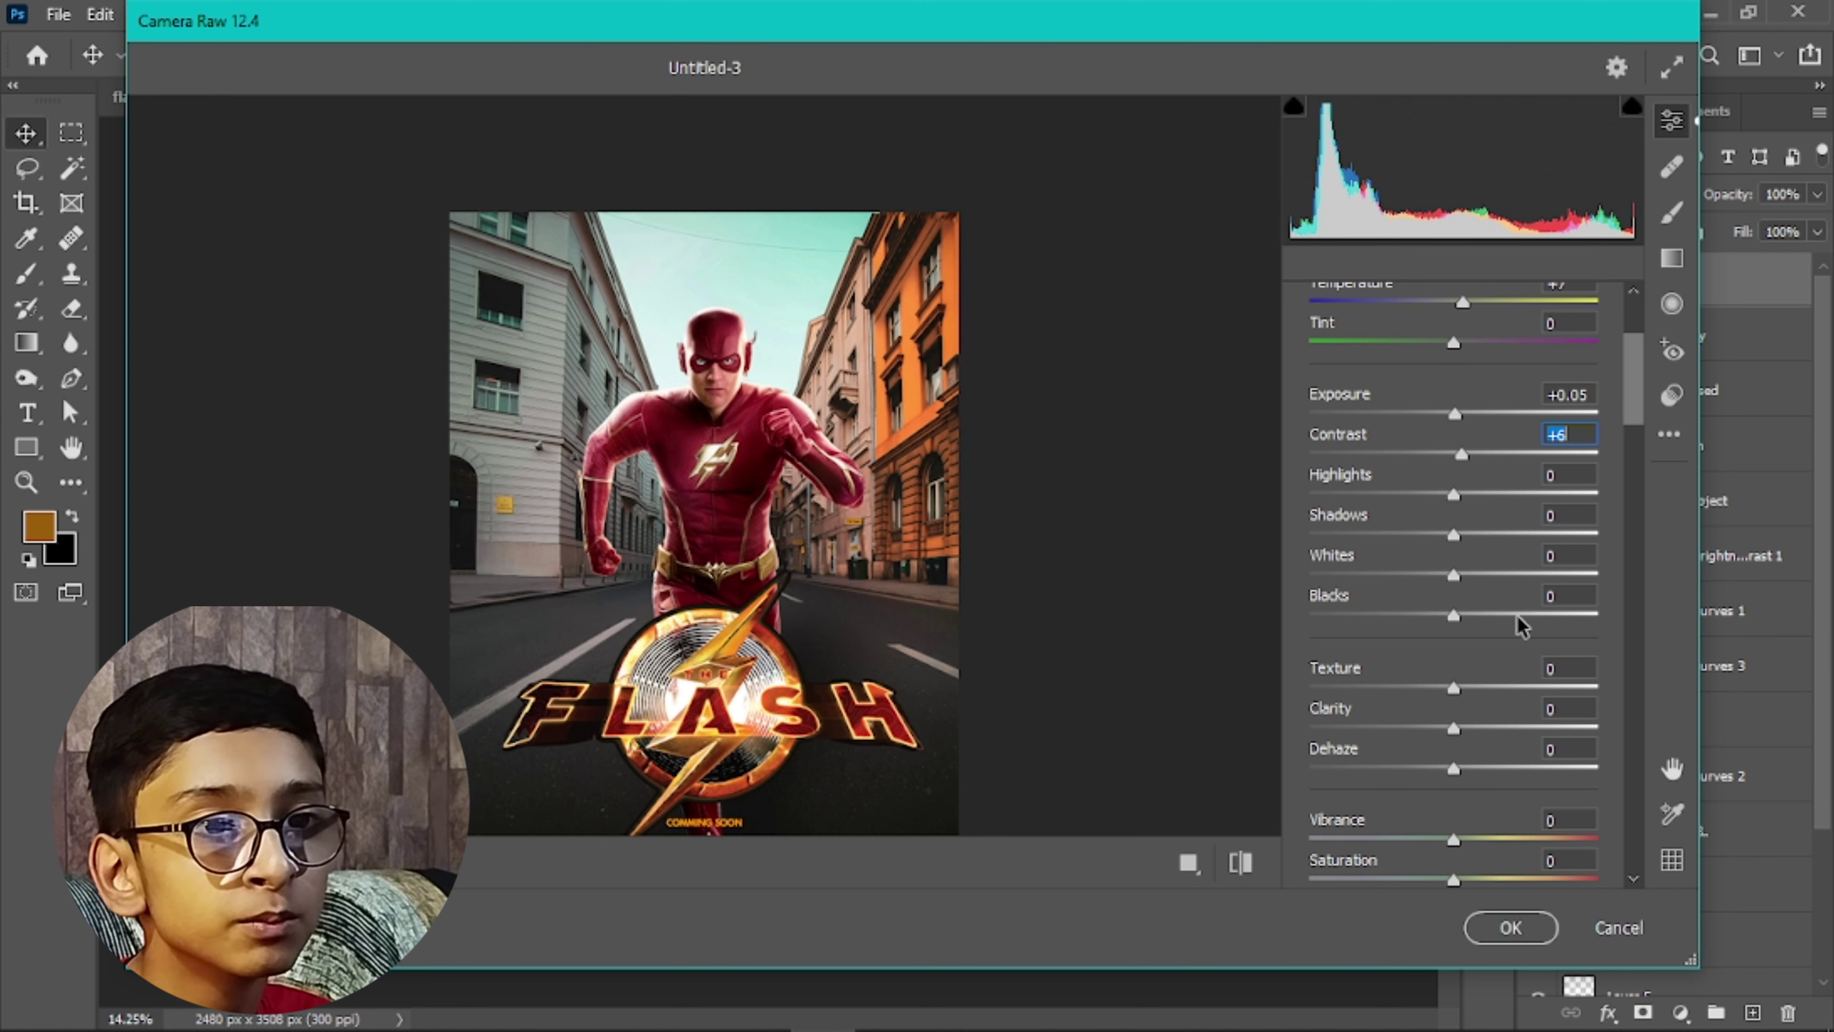
{"action": "left_click_drag", "start_coordinate": [1451, 688], "coordinate": [1475, 713]}
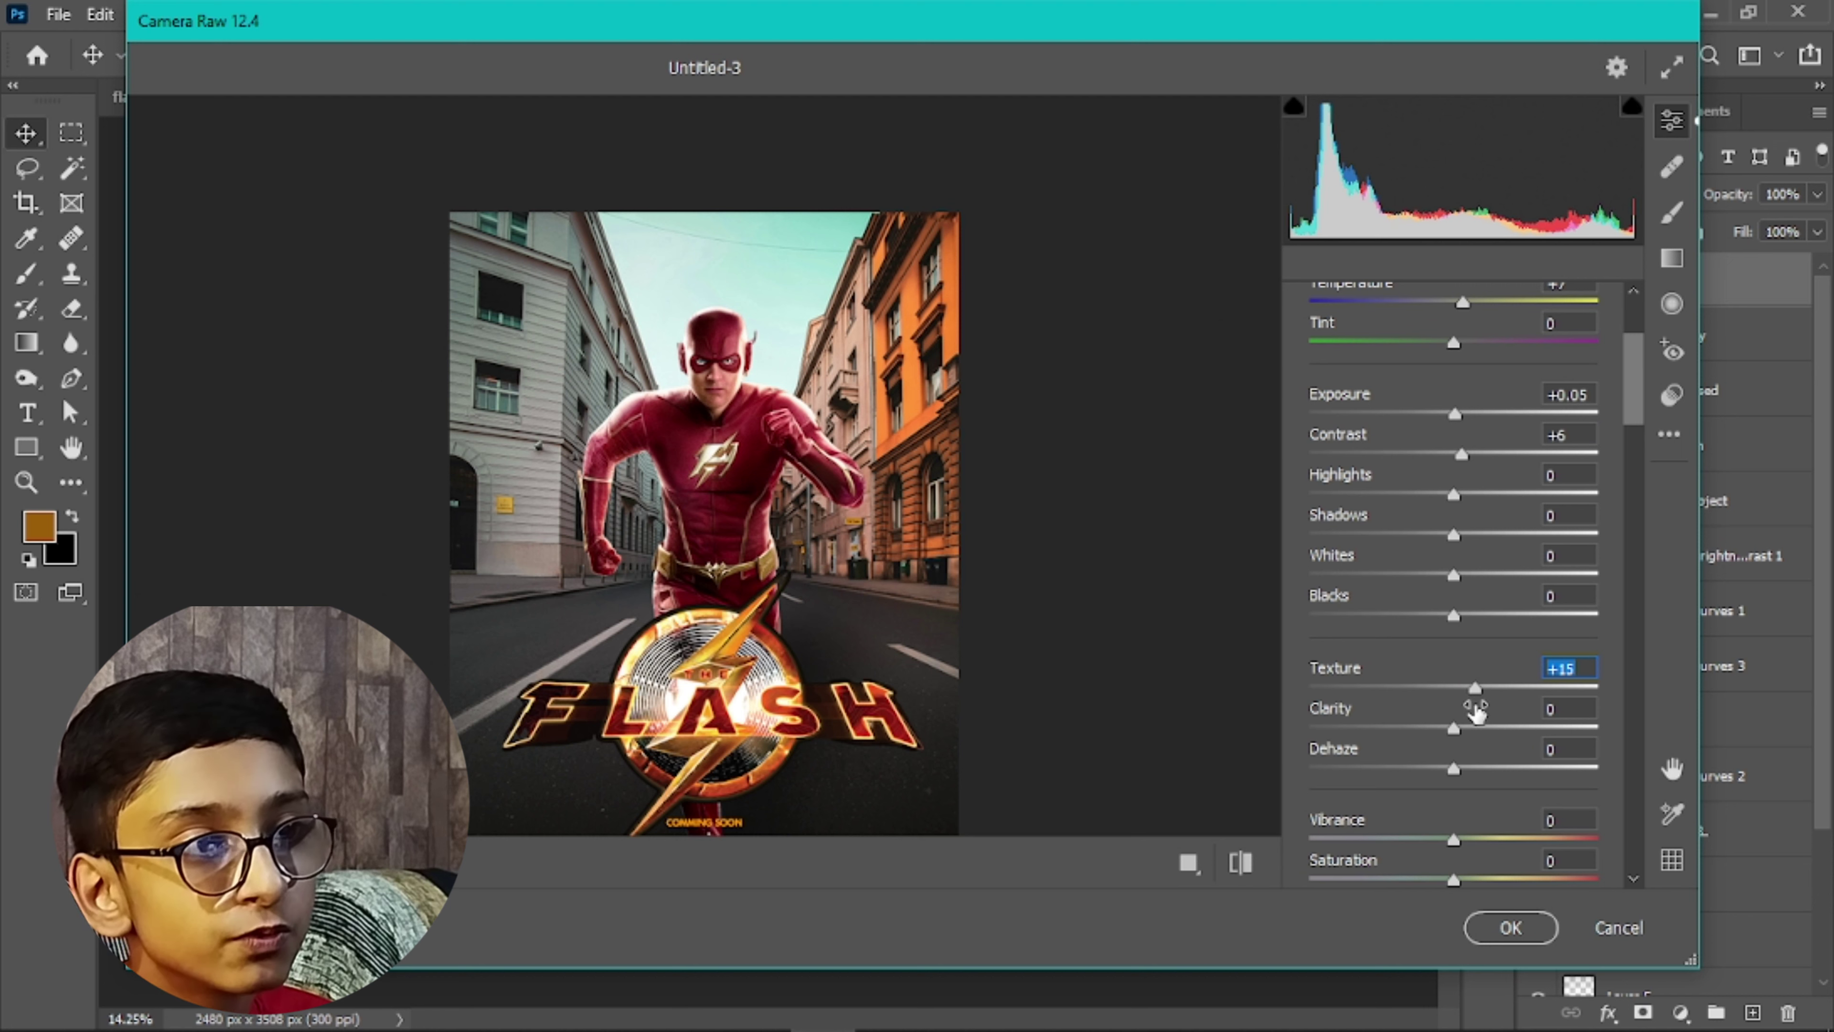
{"action": "scroll", "coordinate": [1476, 715], "scroll_direction": "down", "scroll_amount": 2}
{"action": "scroll", "coordinate": [1476, 718], "scroll_direction": "down", "scroll_amount": 3}
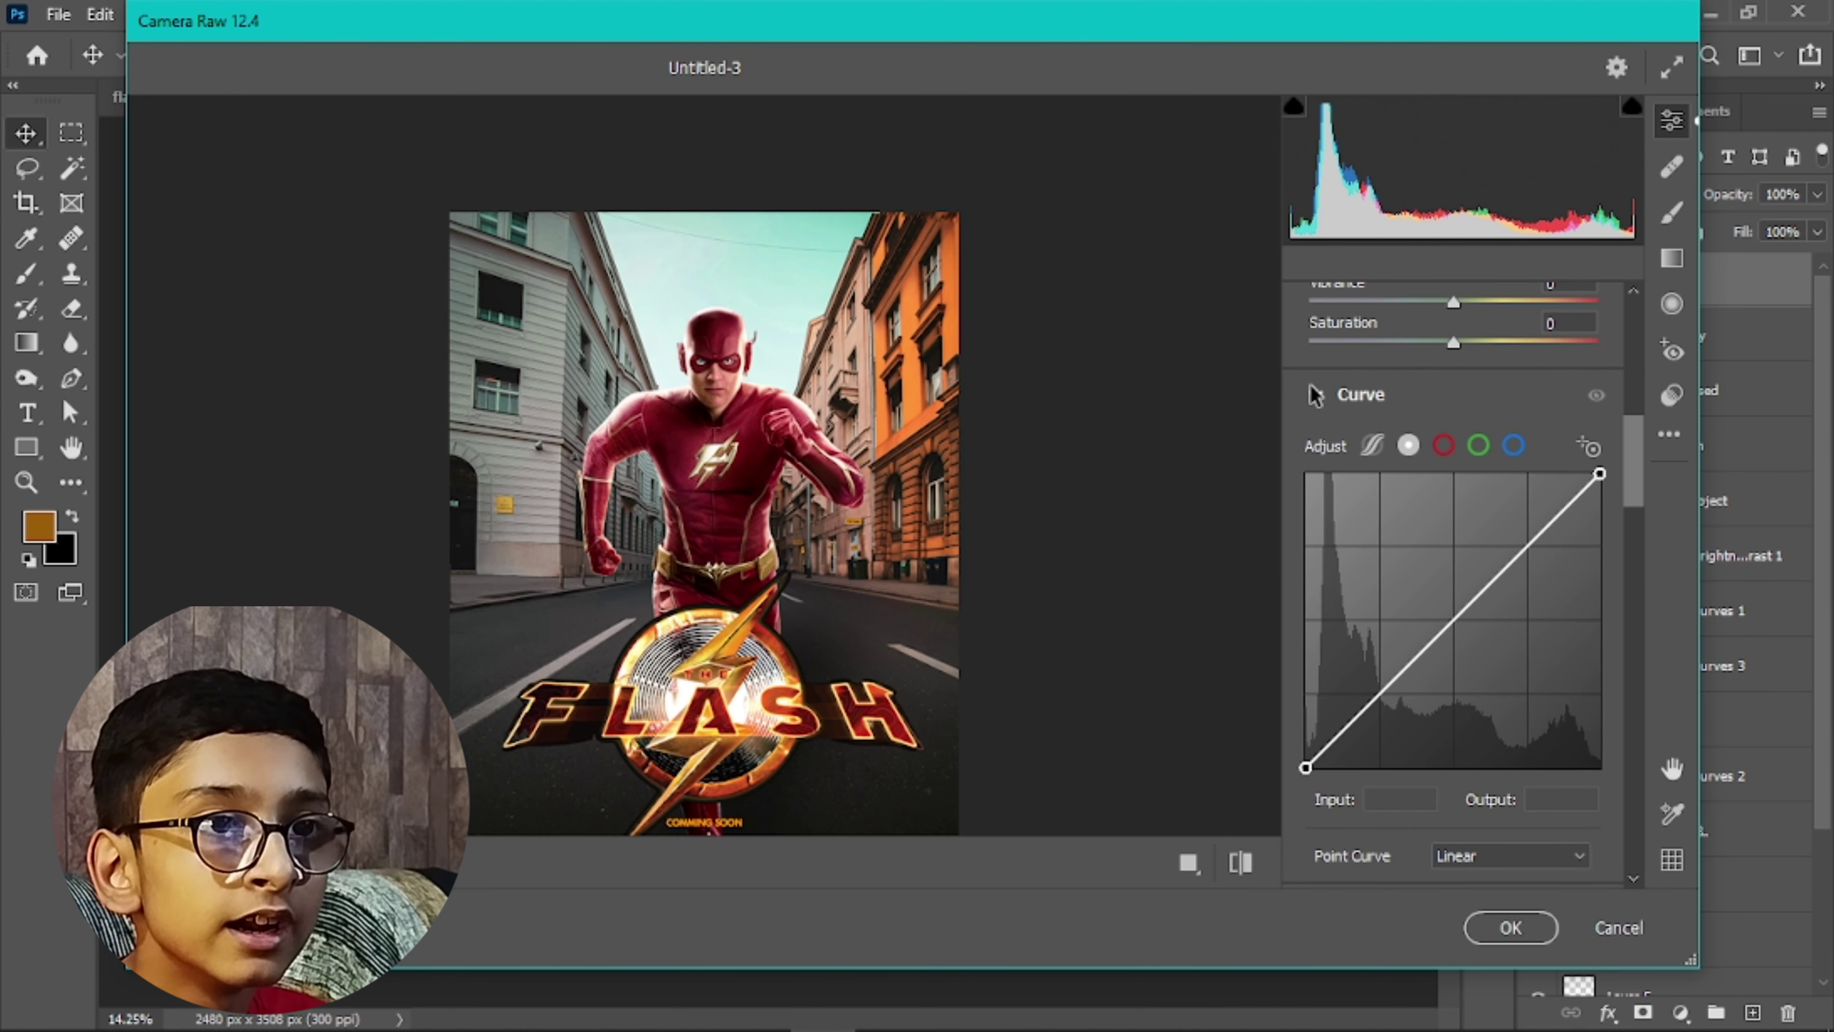
Add a red-channel curve point at input 240, output 241
{"action": "left_click", "coordinate": [1316, 396]}
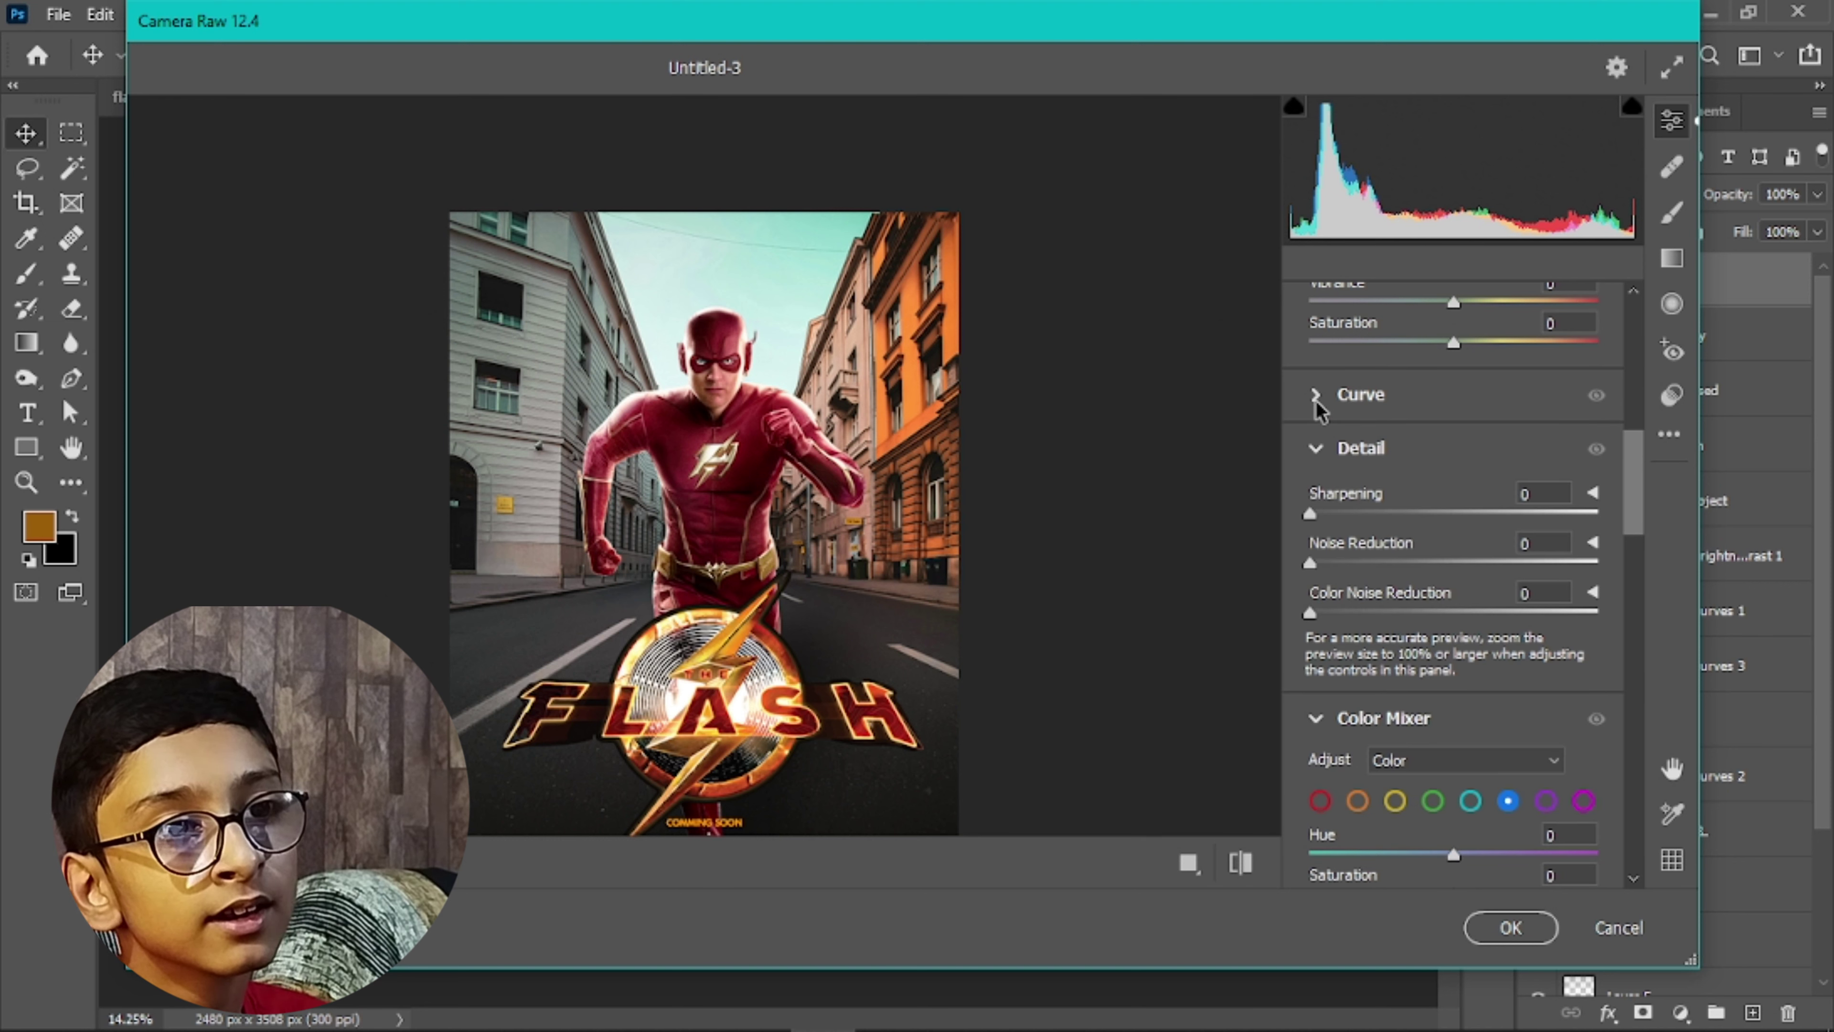
{"action": "left_click", "coordinate": [1316, 397]}
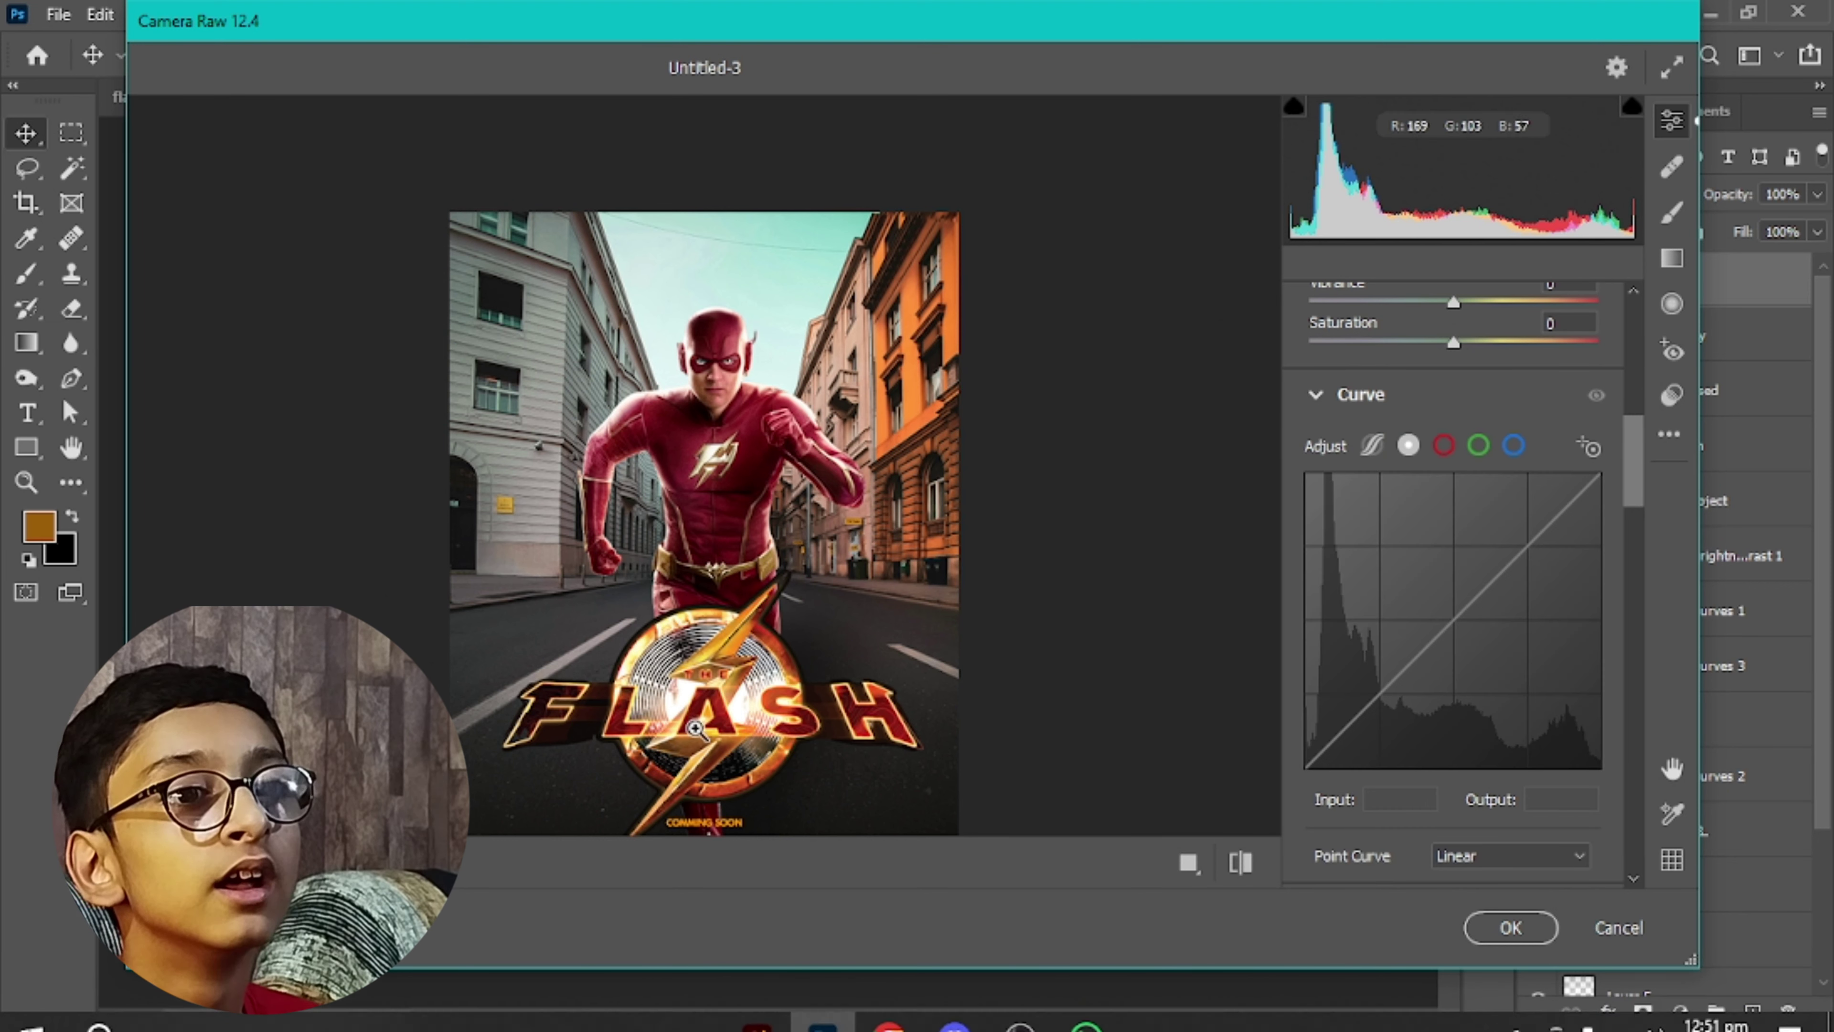
{"action": "left_click", "coordinate": [1442, 446]}
{"action": "left_click", "coordinate": [1561, 505]}
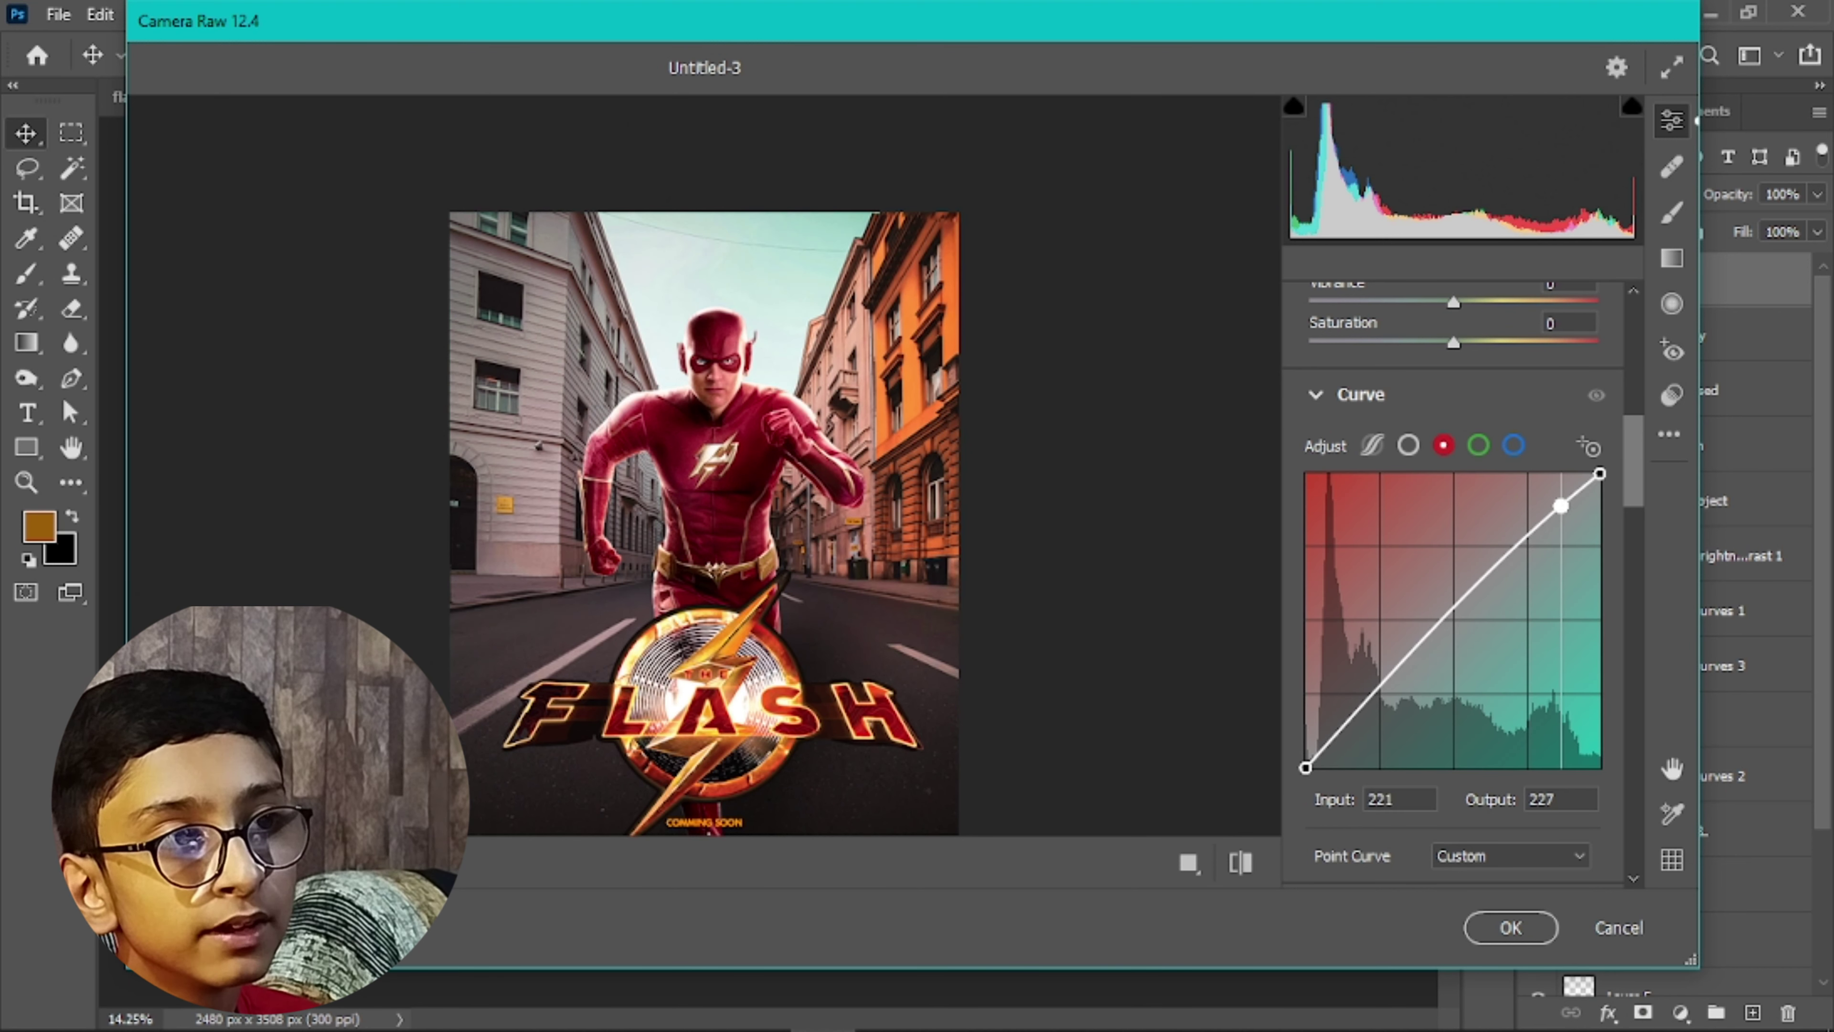
{"action": "left_click_drag", "start_coordinate": [1561, 506], "coordinate": [1581, 489]}
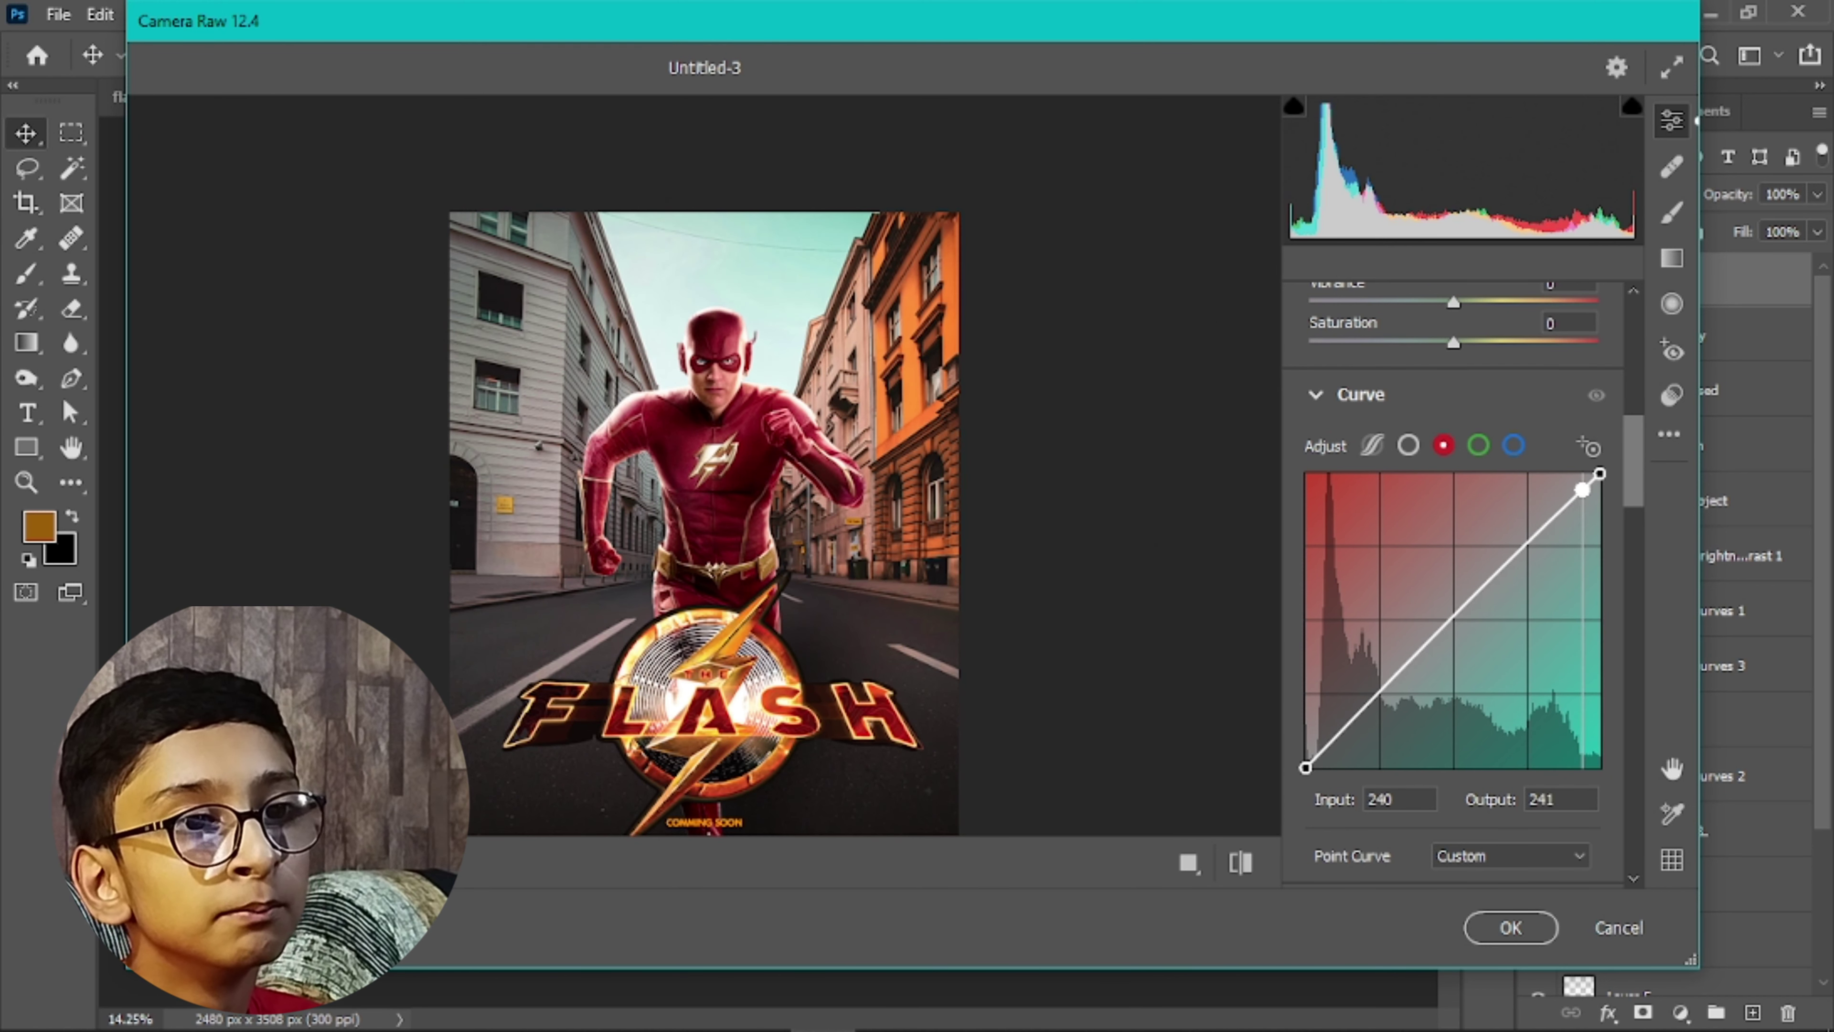
Inspect the green and blue channel curves
{"action": "left_click", "coordinate": [1478, 445]}
{"action": "left_click", "coordinate": [1513, 446]}
{"action": "left_click", "coordinate": [1478, 445]}
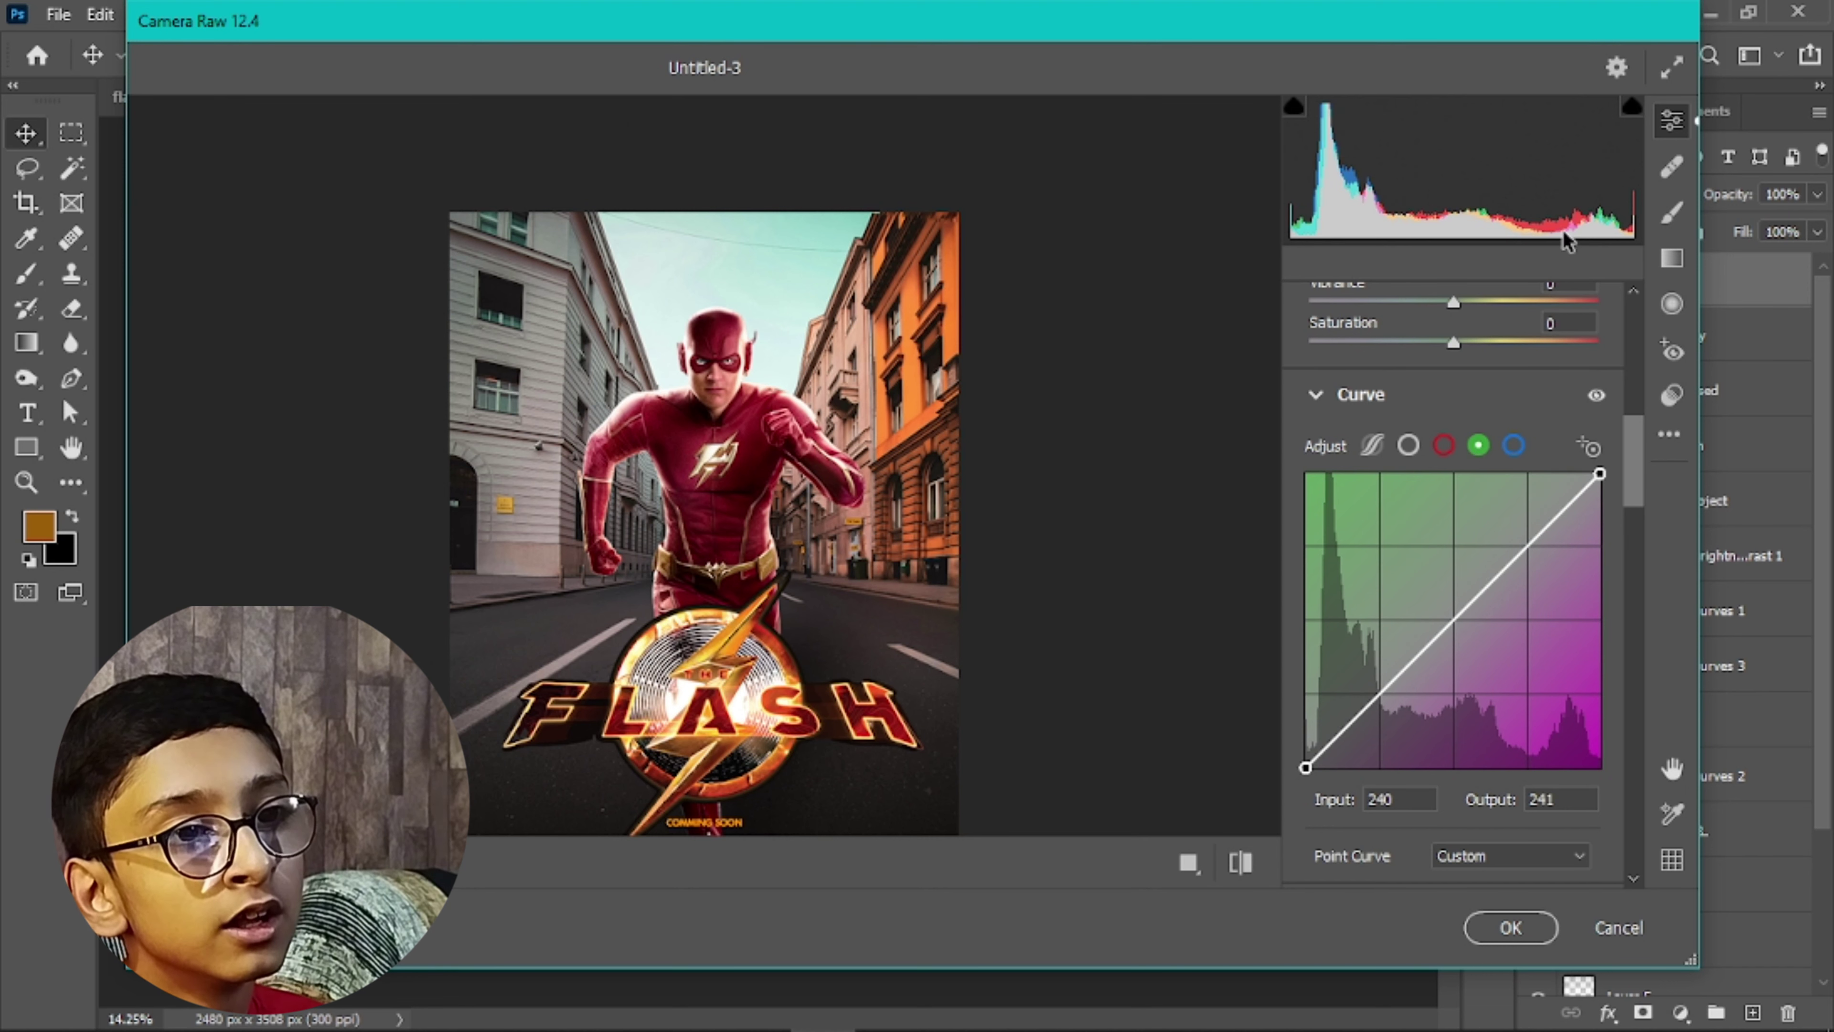
{"action": "scroll", "coordinate": [1466, 541], "scroll_direction": "down", "scroll_amount": 6}
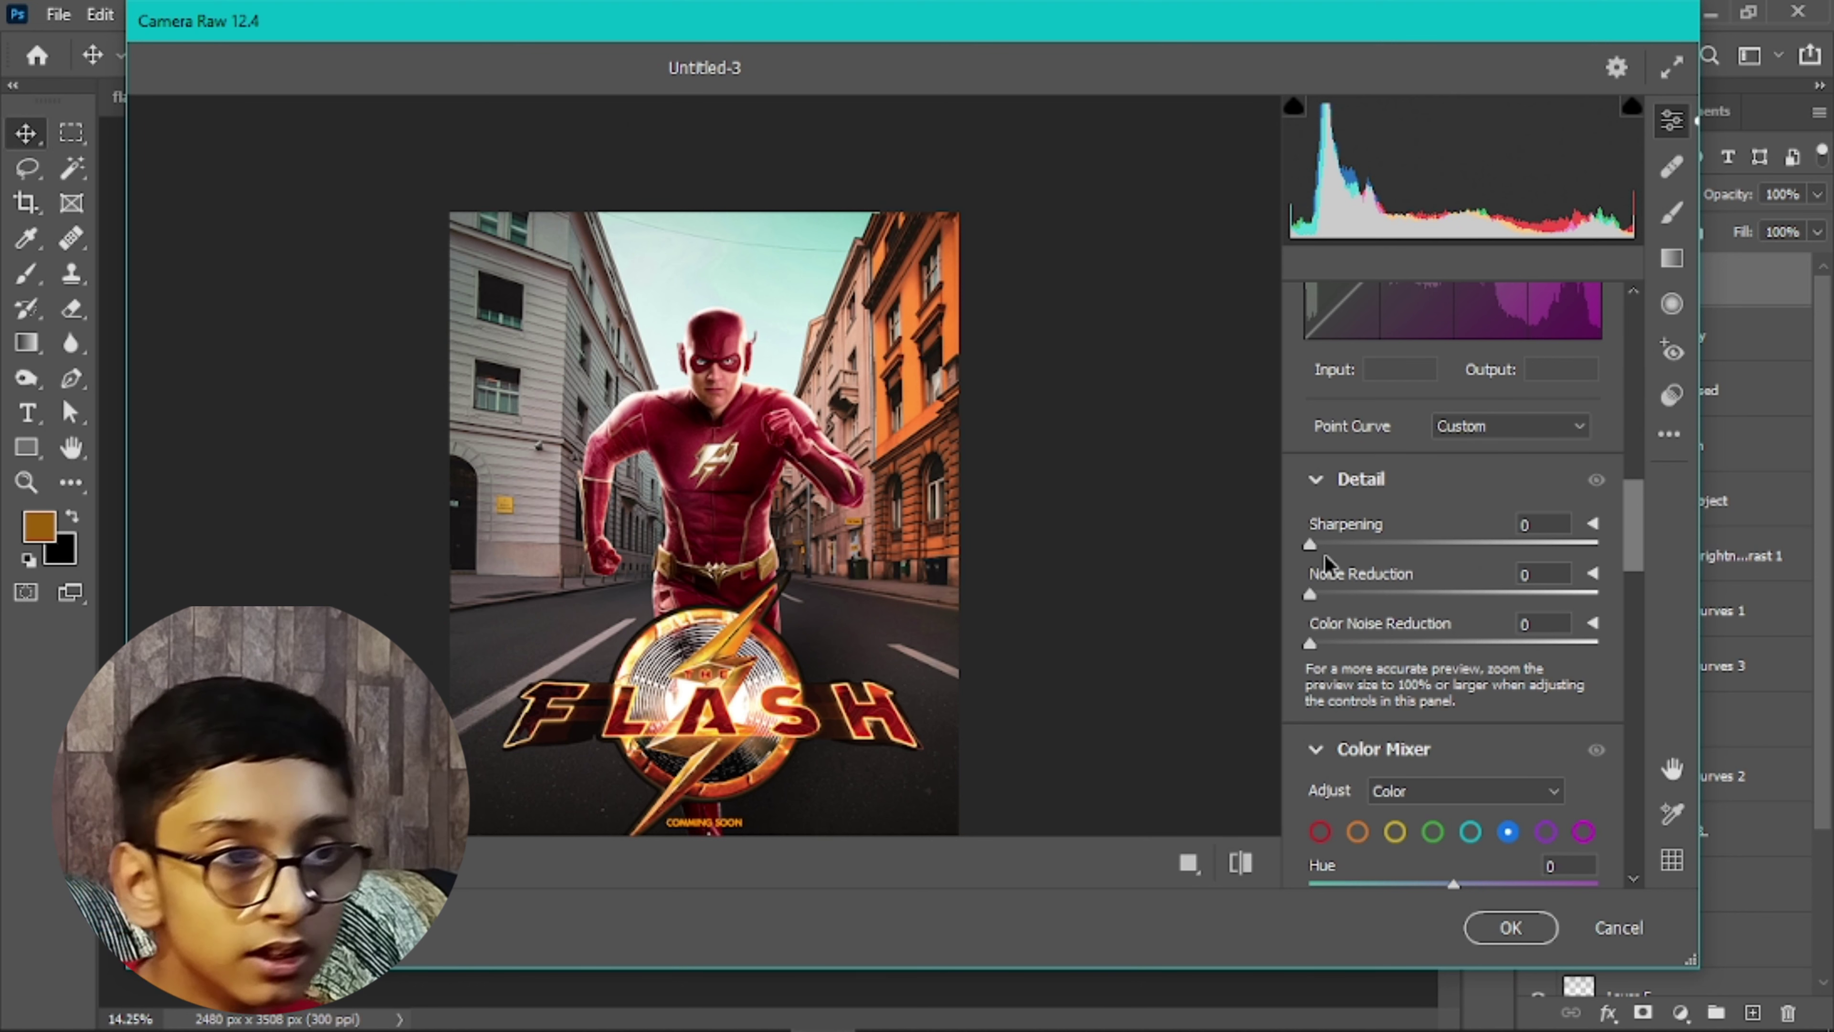
Set Sharpening to 11 and raise Red saturation to +21 in the Color Mixer
{"action": "left_click_drag", "start_coordinate": [1315, 546], "coordinate": [1329, 547]}
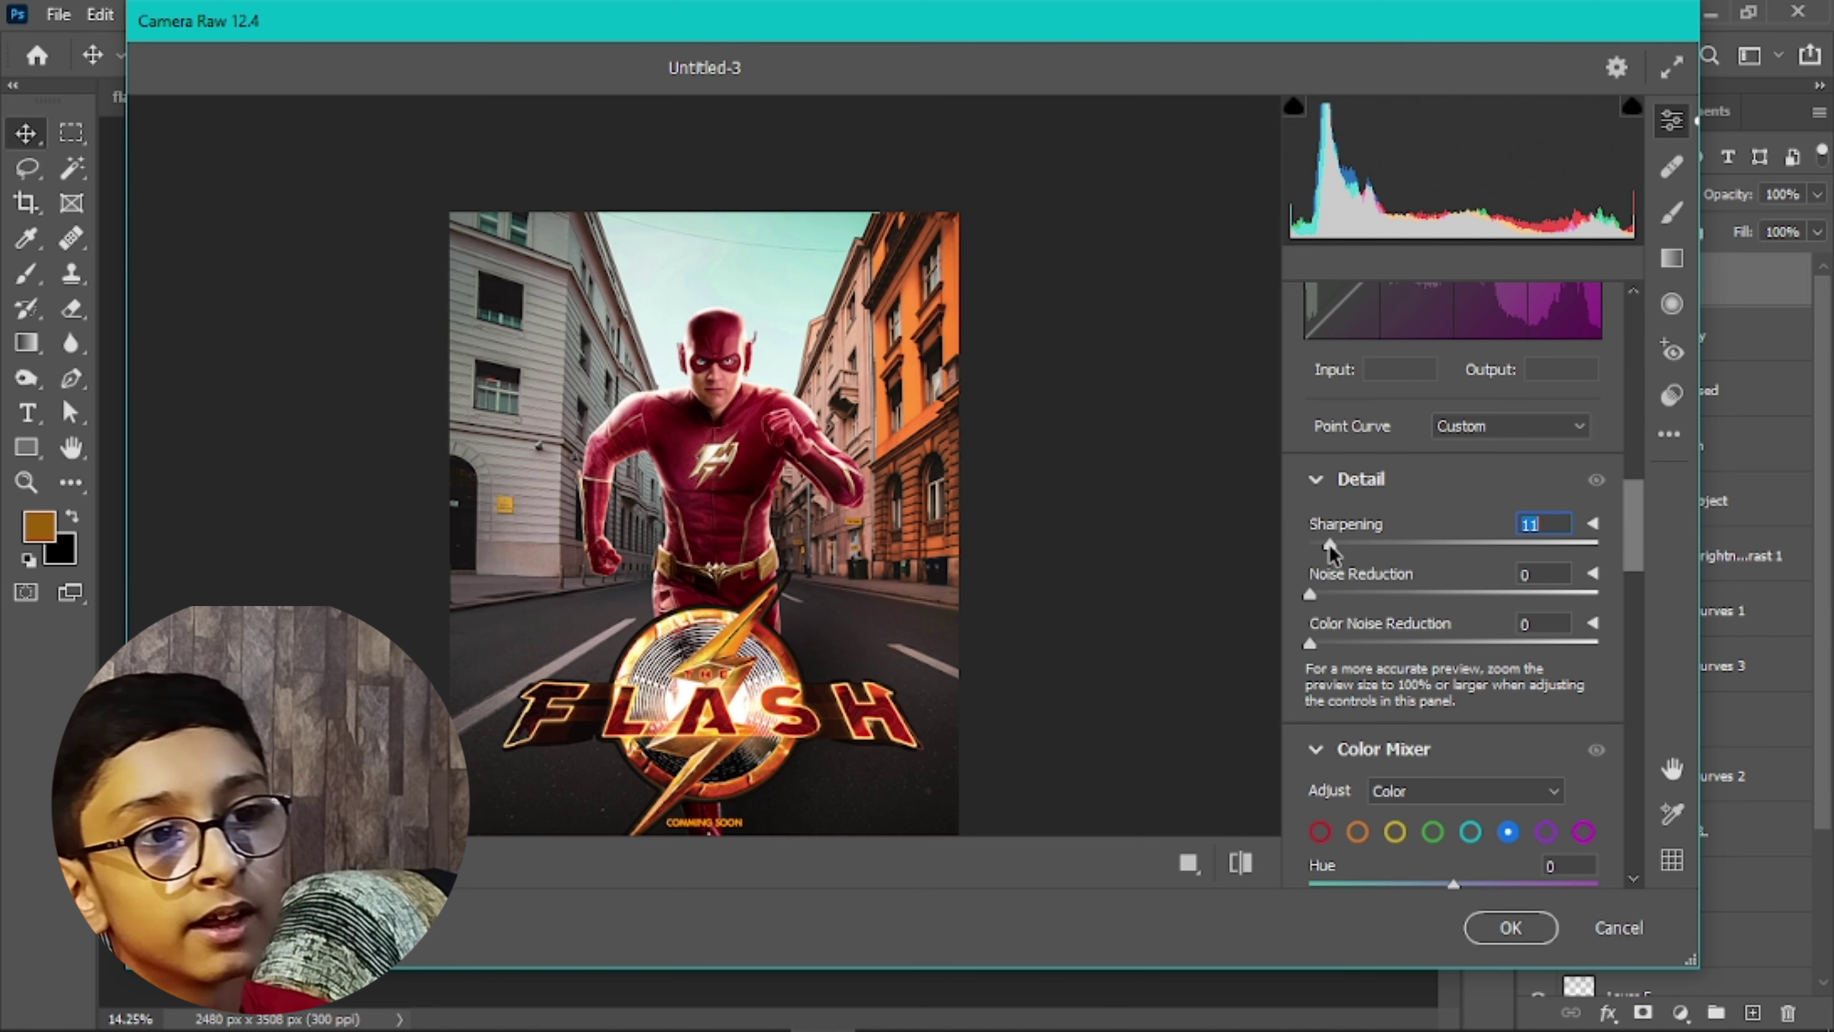
{"action": "scroll", "coordinate": [1330, 552], "scroll_direction": "down", "scroll_amount": 3}
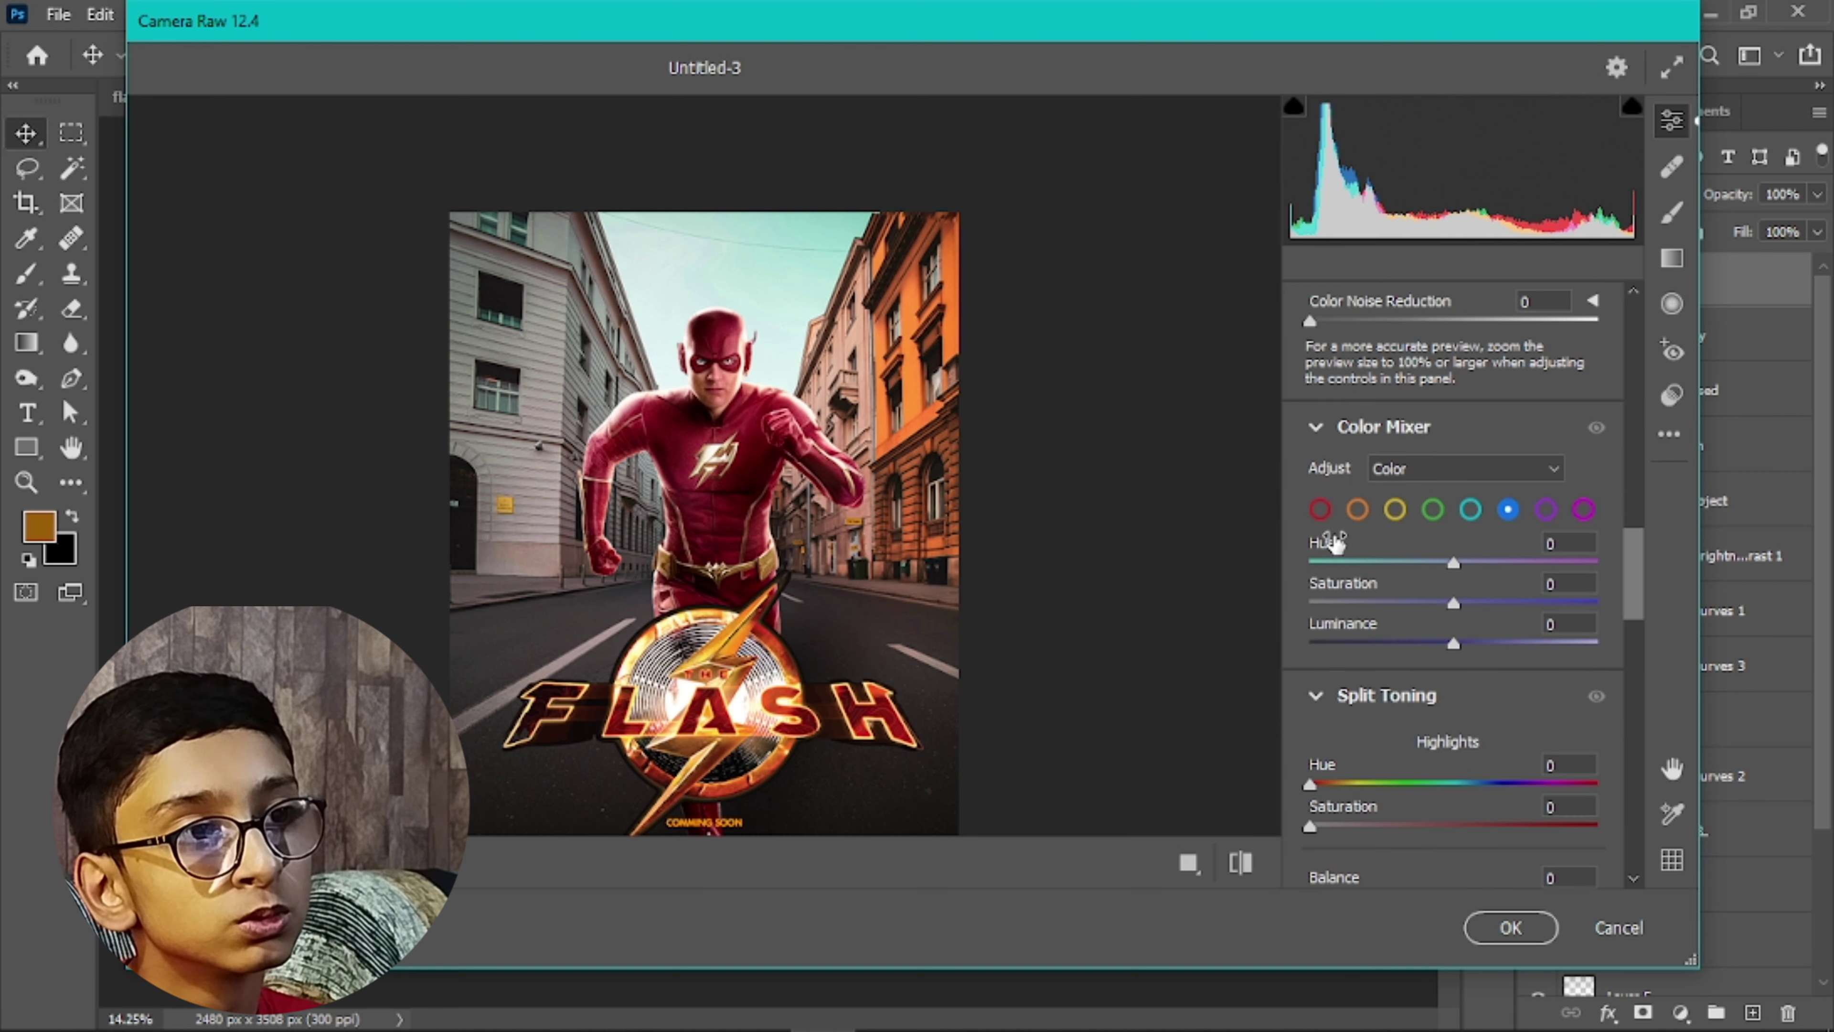
{"action": "left_click", "coordinate": [1321, 510]}
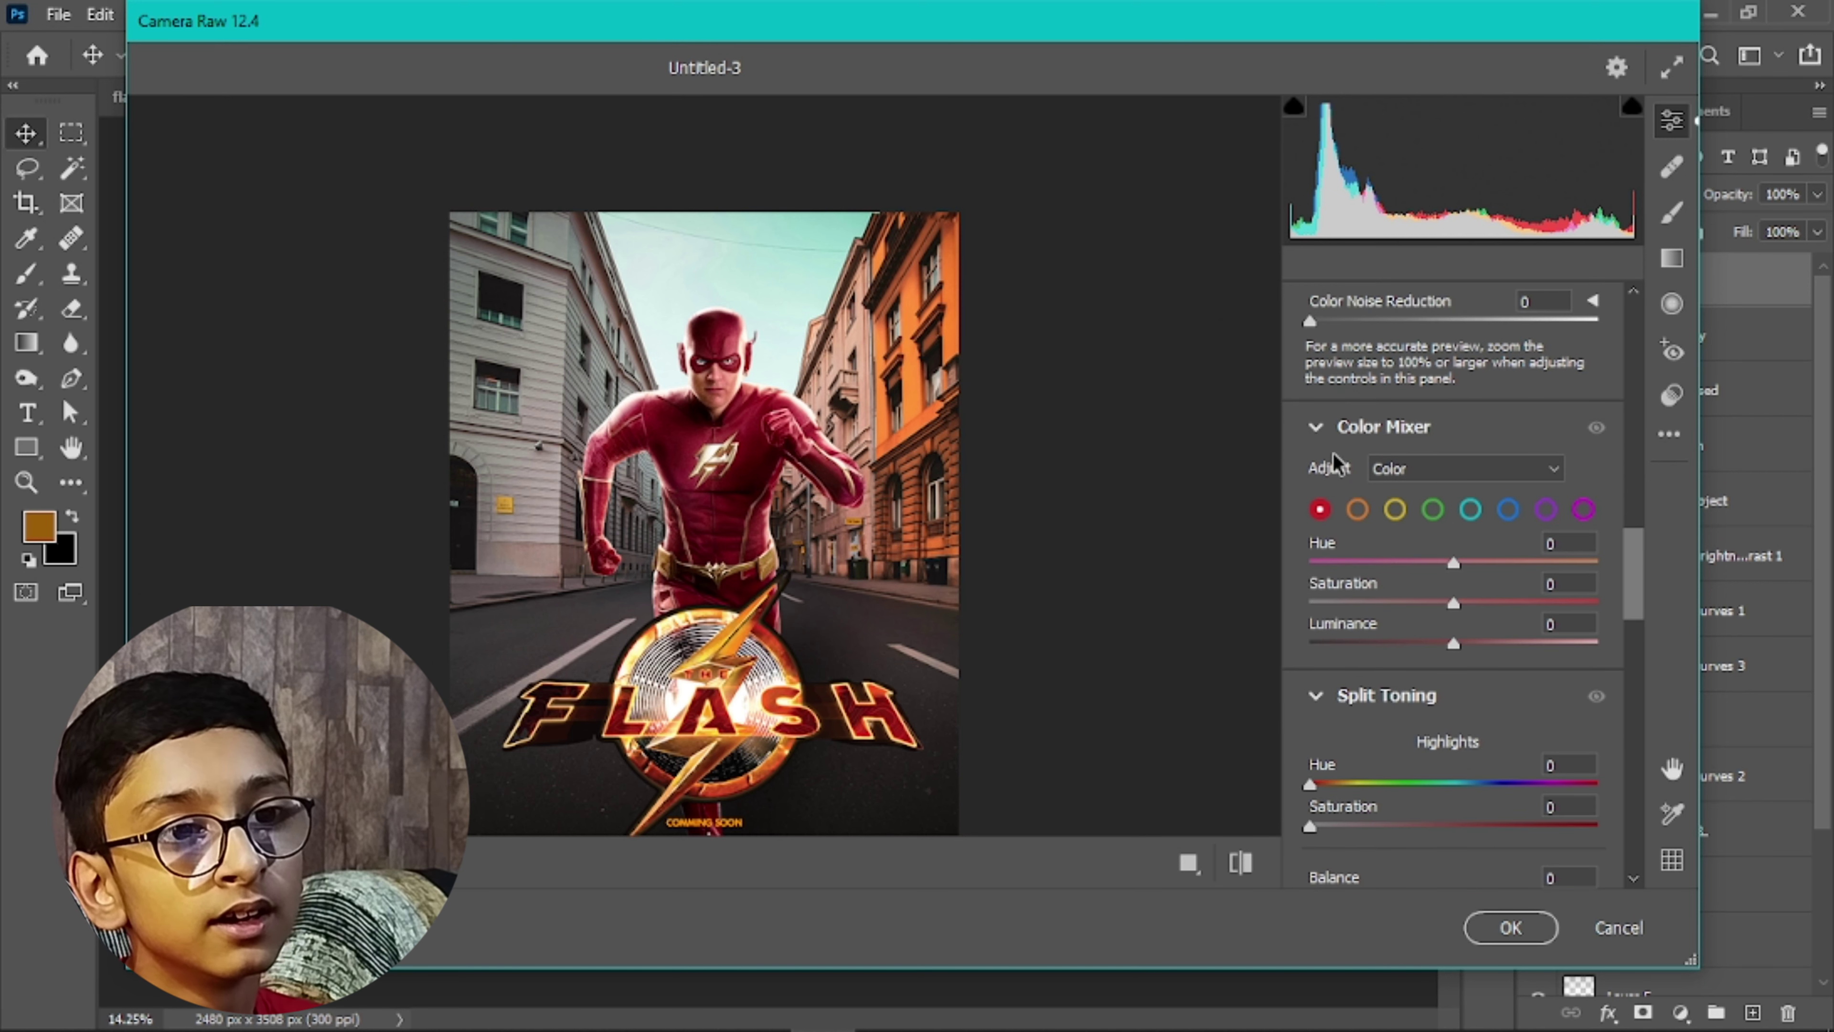
{"action": "scroll", "coordinate": [1315, 441], "scroll_direction": "up", "scroll_amount": 2}
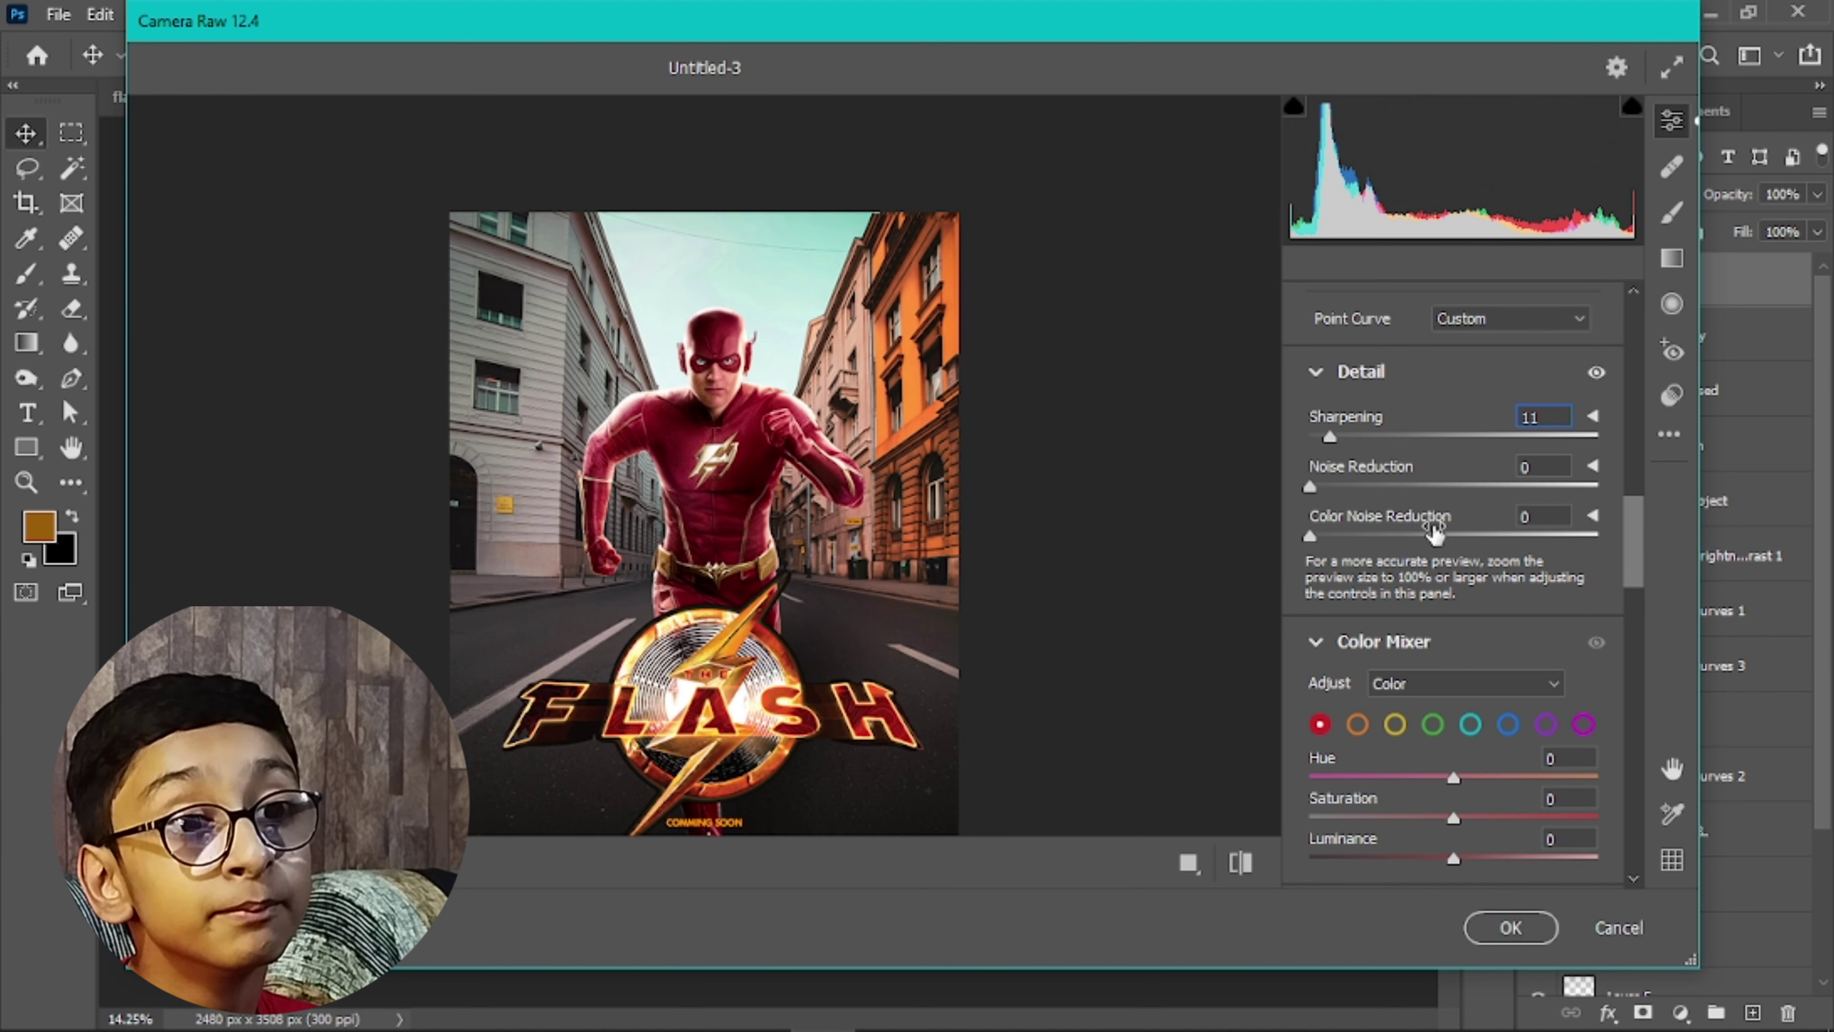
{"action": "scroll", "coordinate": [1394, 490], "scroll_direction": "down", "scroll_amount": 1}
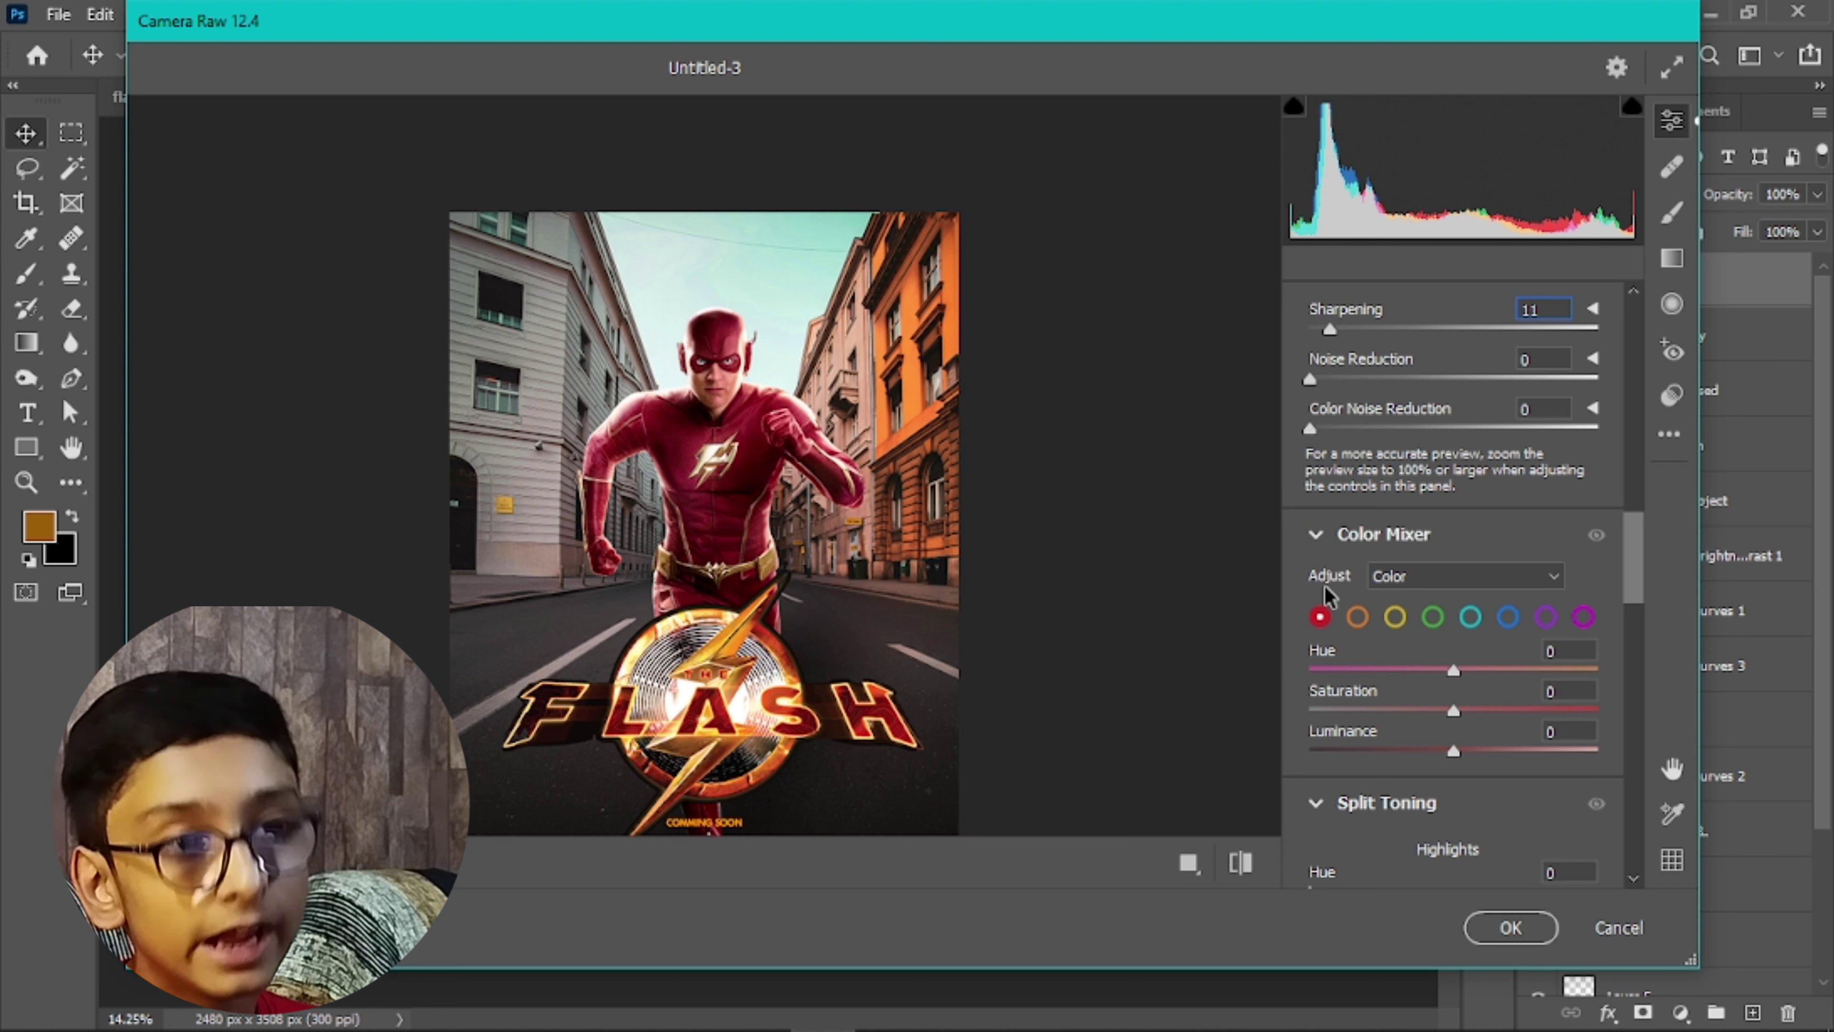
{"action": "left_click_drag", "start_coordinate": [1456, 712], "coordinate": [1489, 732]}
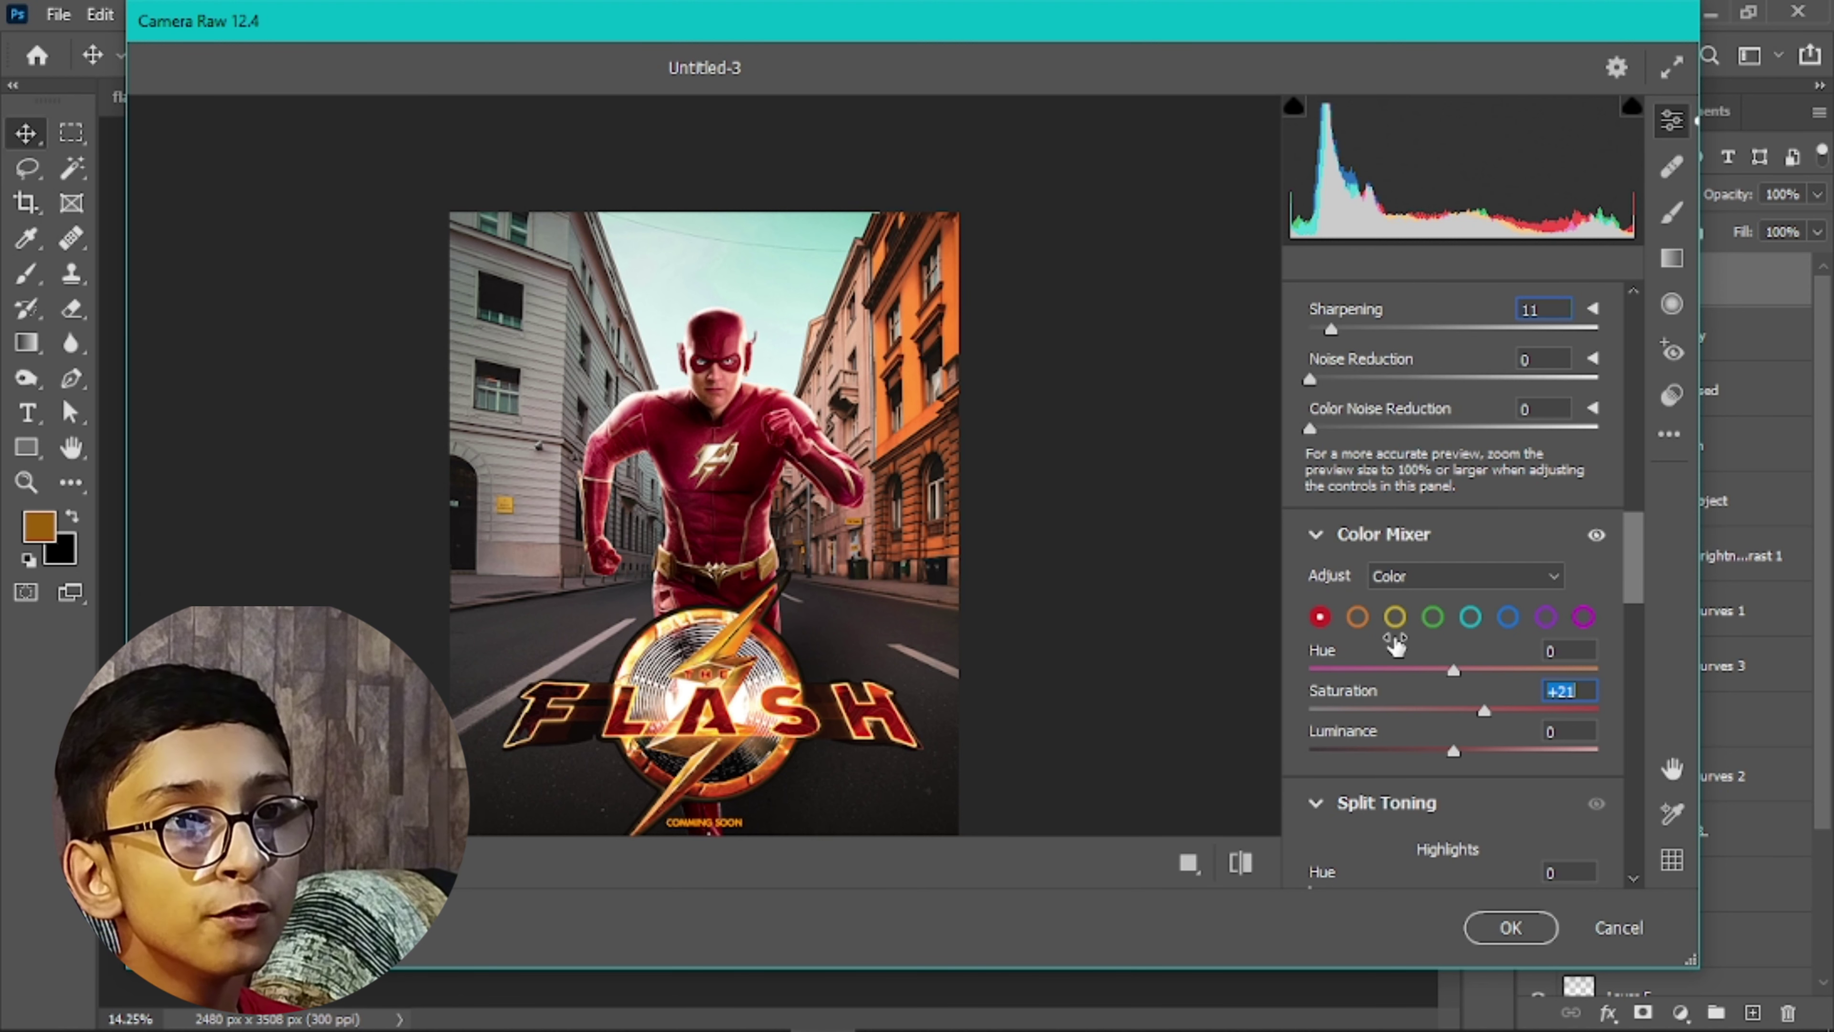
Raise Orange saturation to +18 and Yellow saturation slightly
{"action": "left_click", "coordinate": [1357, 616]}
{"action": "left_click", "coordinate": [1453, 710]}
{"action": "mouse_move", "coordinate": [1455, 711]}
{"action": "left_mouse_down"}
{"action": "mouse_move", "coordinate": [1479, 712]}
{"action": "mouse_move", "coordinate": [1459, 717]}
{"action": "left_mouse_up"}
{"action": "left_click", "coordinate": [1395, 616]}
{"action": "scroll", "coordinate": [1454, 723], "scroll_direction": "down", "scroll_amount": 10}
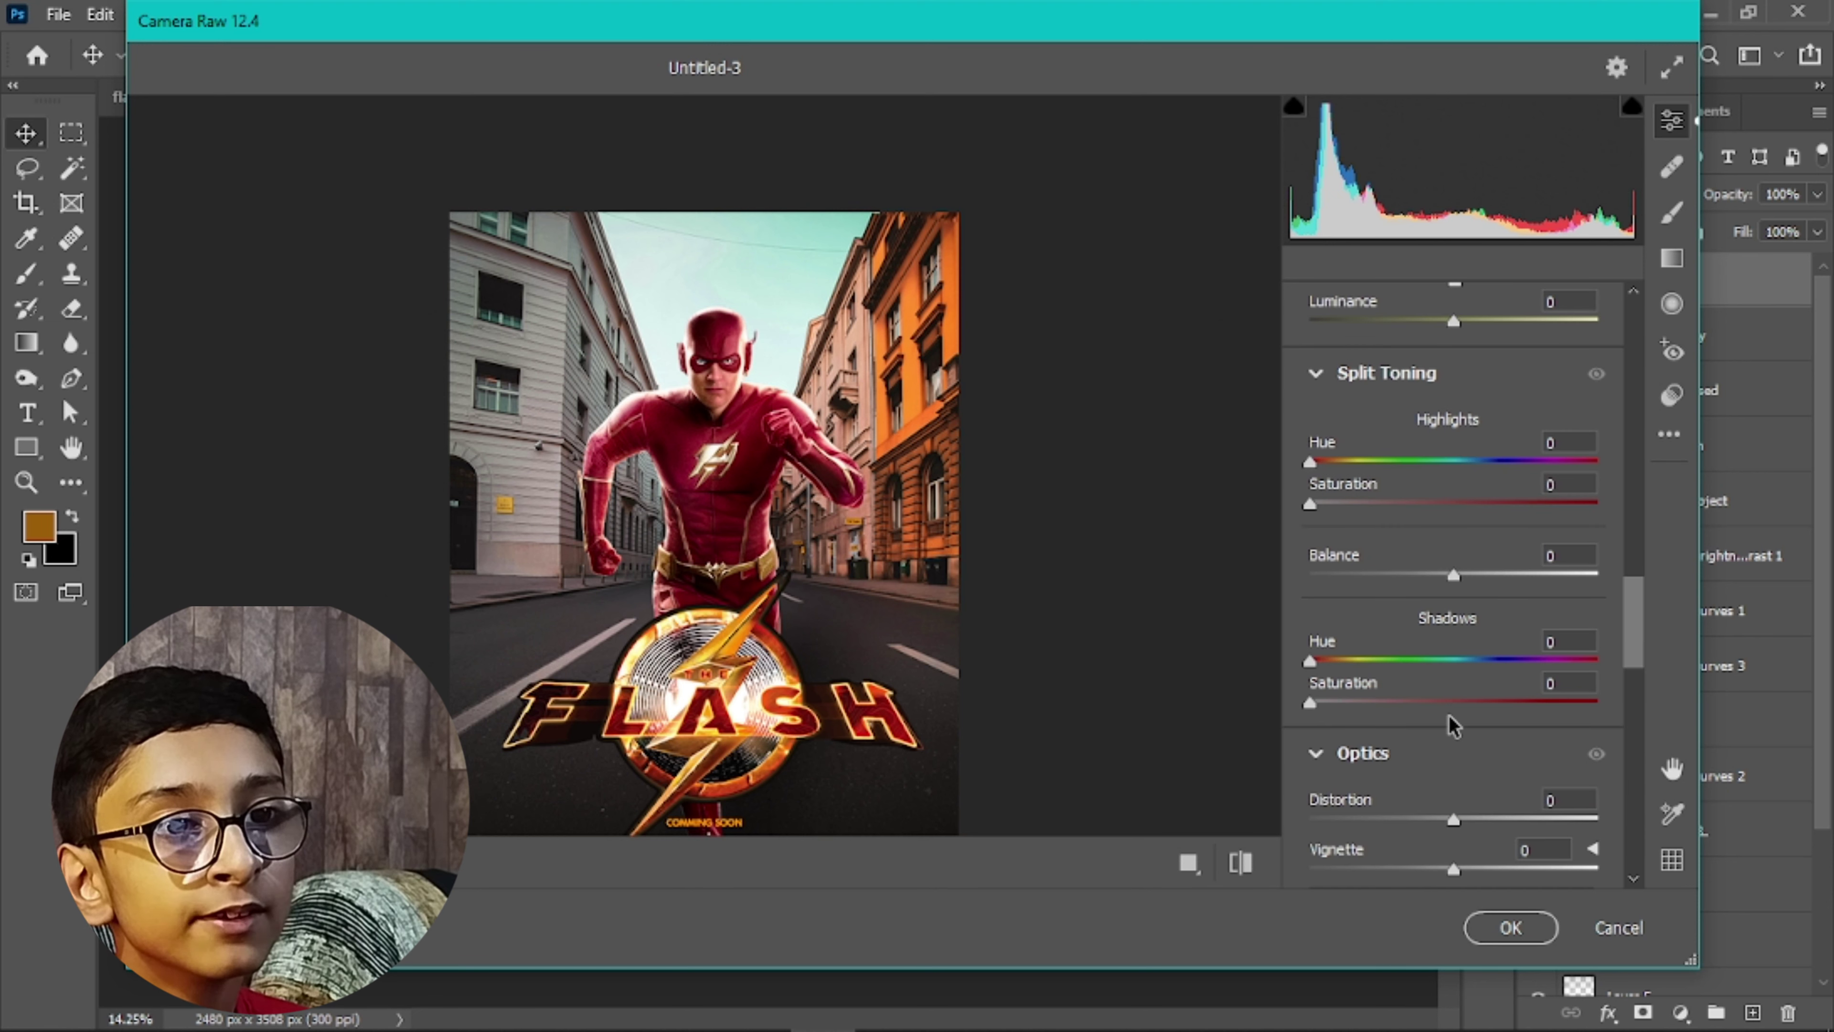
{"action": "scroll", "coordinate": [1437, 722], "scroll_direction": "up", "scroll_amount": 8}
{"action": "scroll", "coordinate": [1389, 726], "scroll_direction": "down", "scroll_amount": 1}
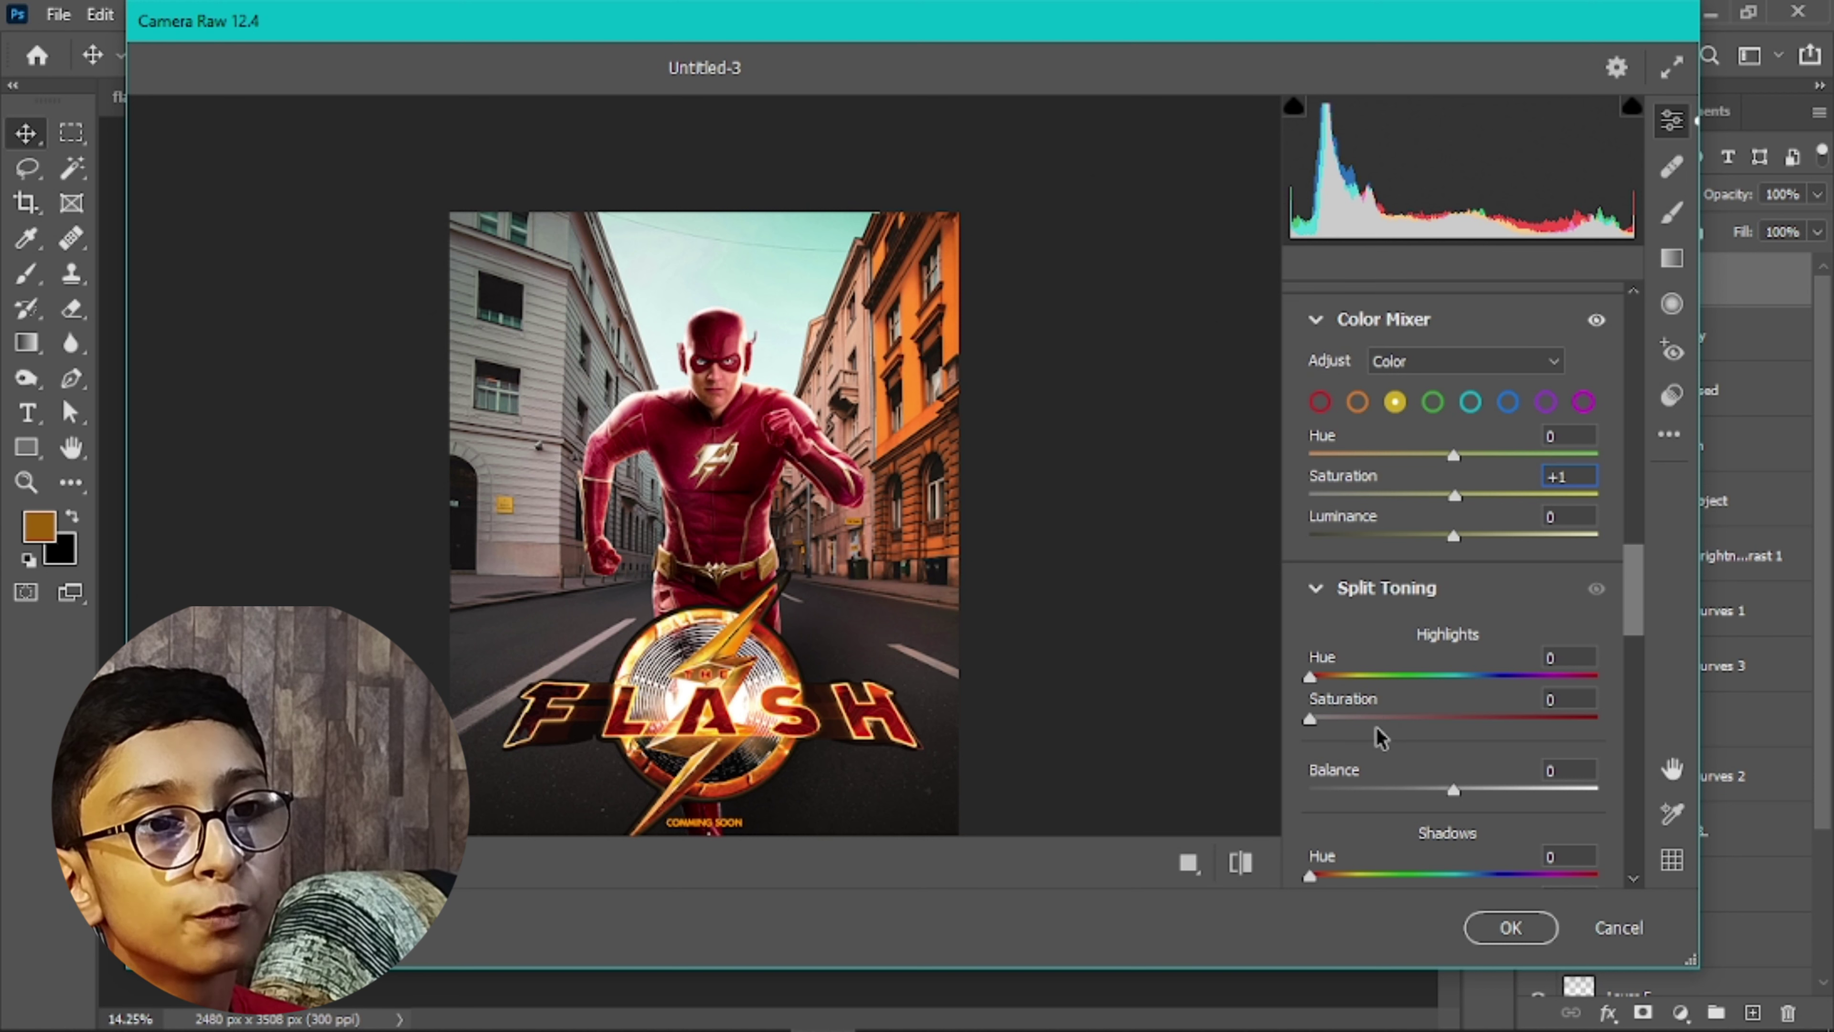
{"action": "scroll", "coordinate": [1400, 715], "scroll_direction": "down", "scroll_amount": 1}
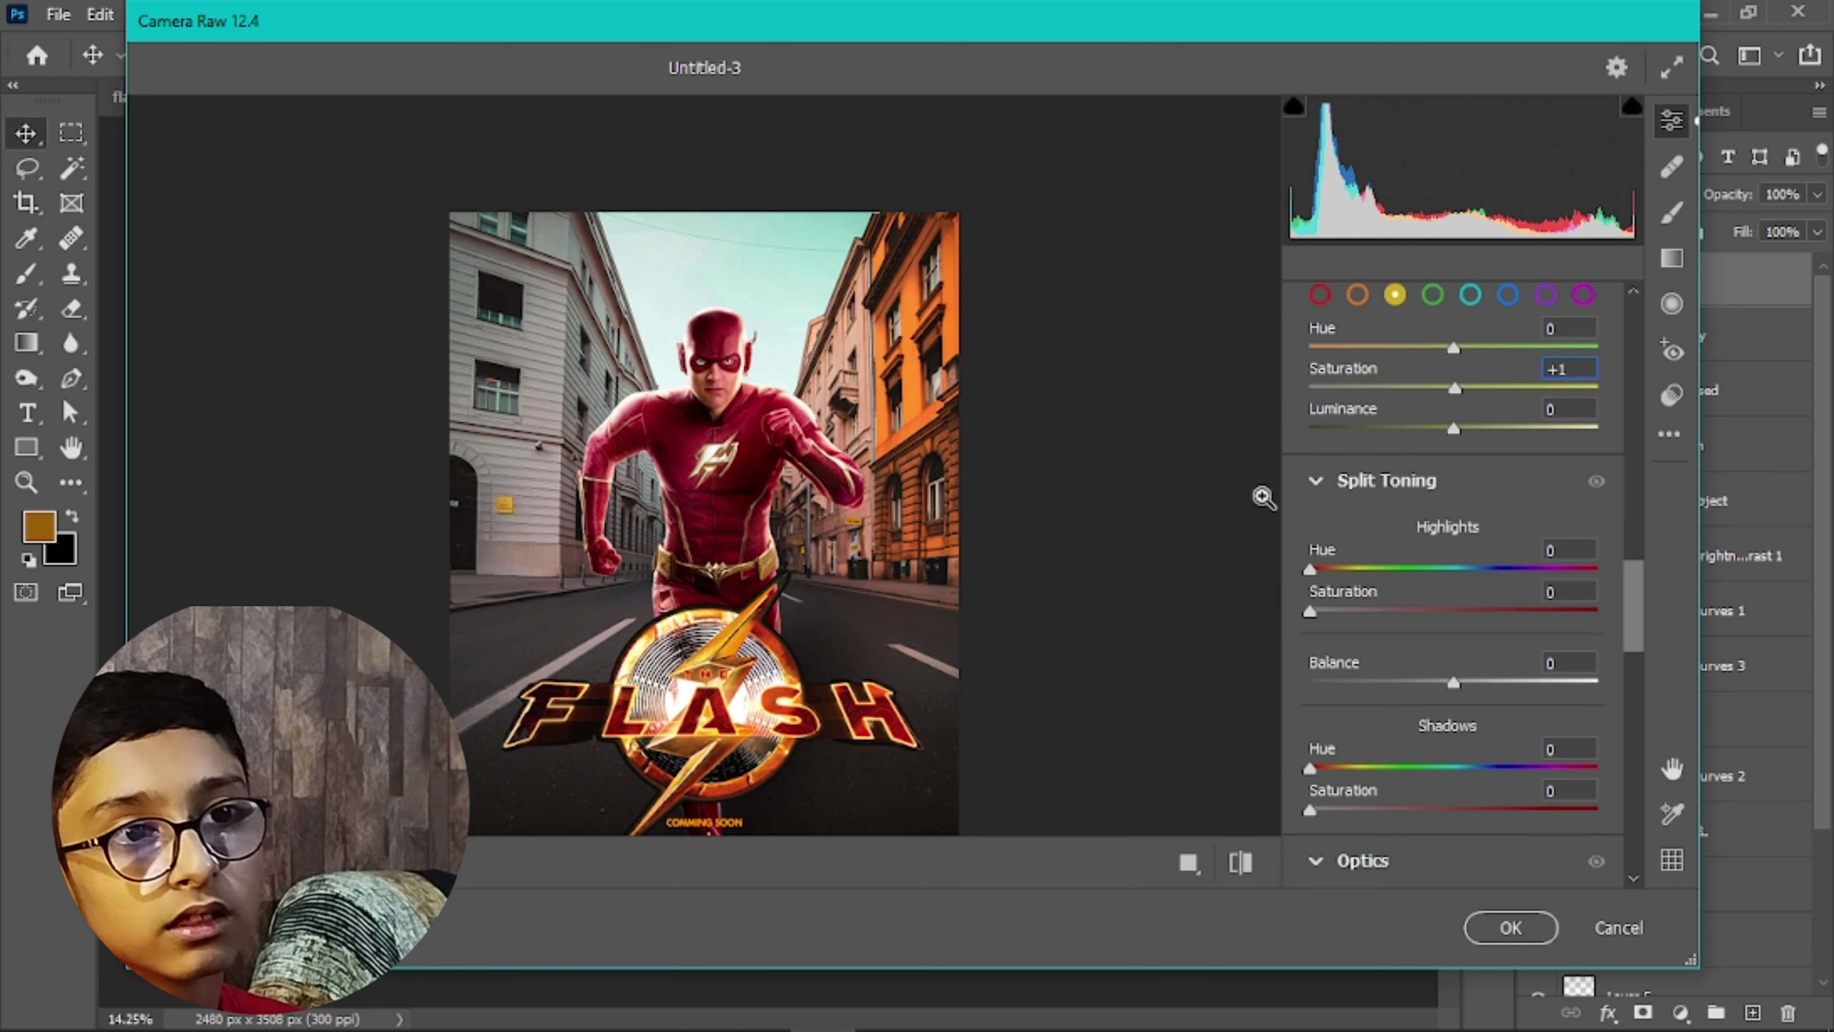
{"action": "scroll", "coordinate": [1477, 559], "scroll_direction": "down", "scroll_amount": 3}
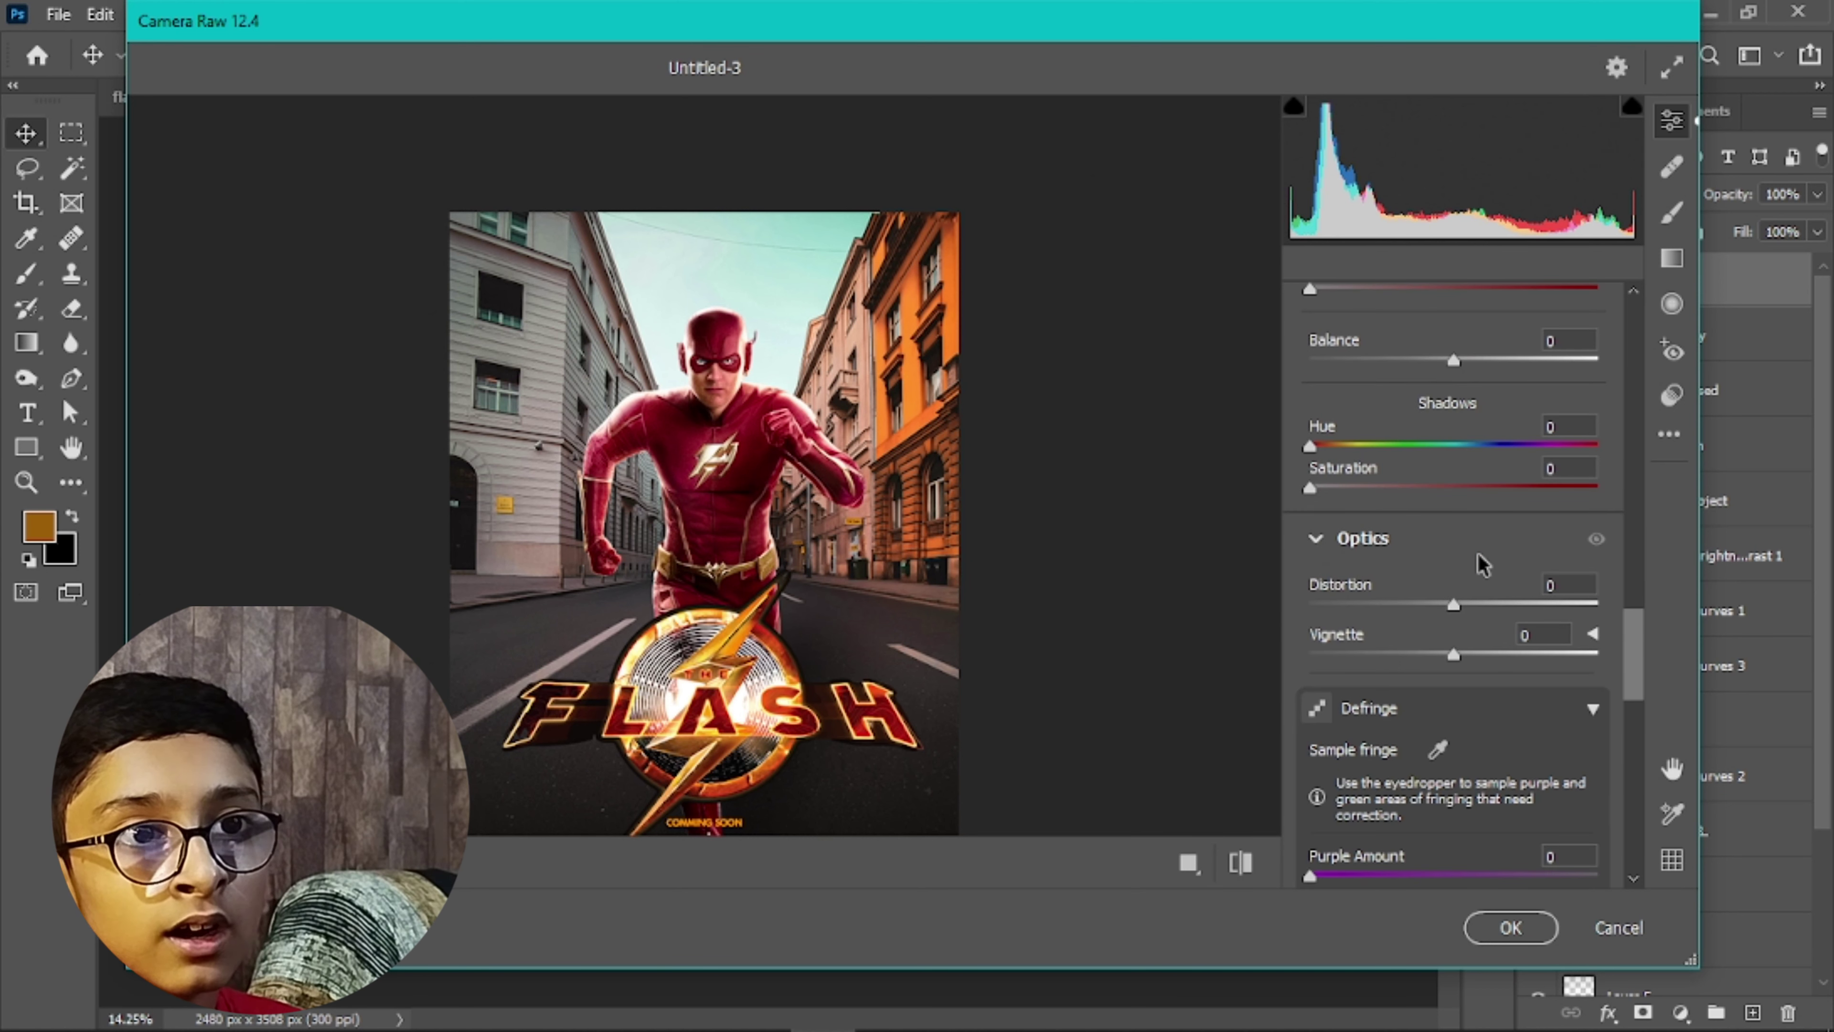
{"action": "scroll", "coordinate": [1480, 560], "scroll_direction": "down", "scroll_amount": 10}
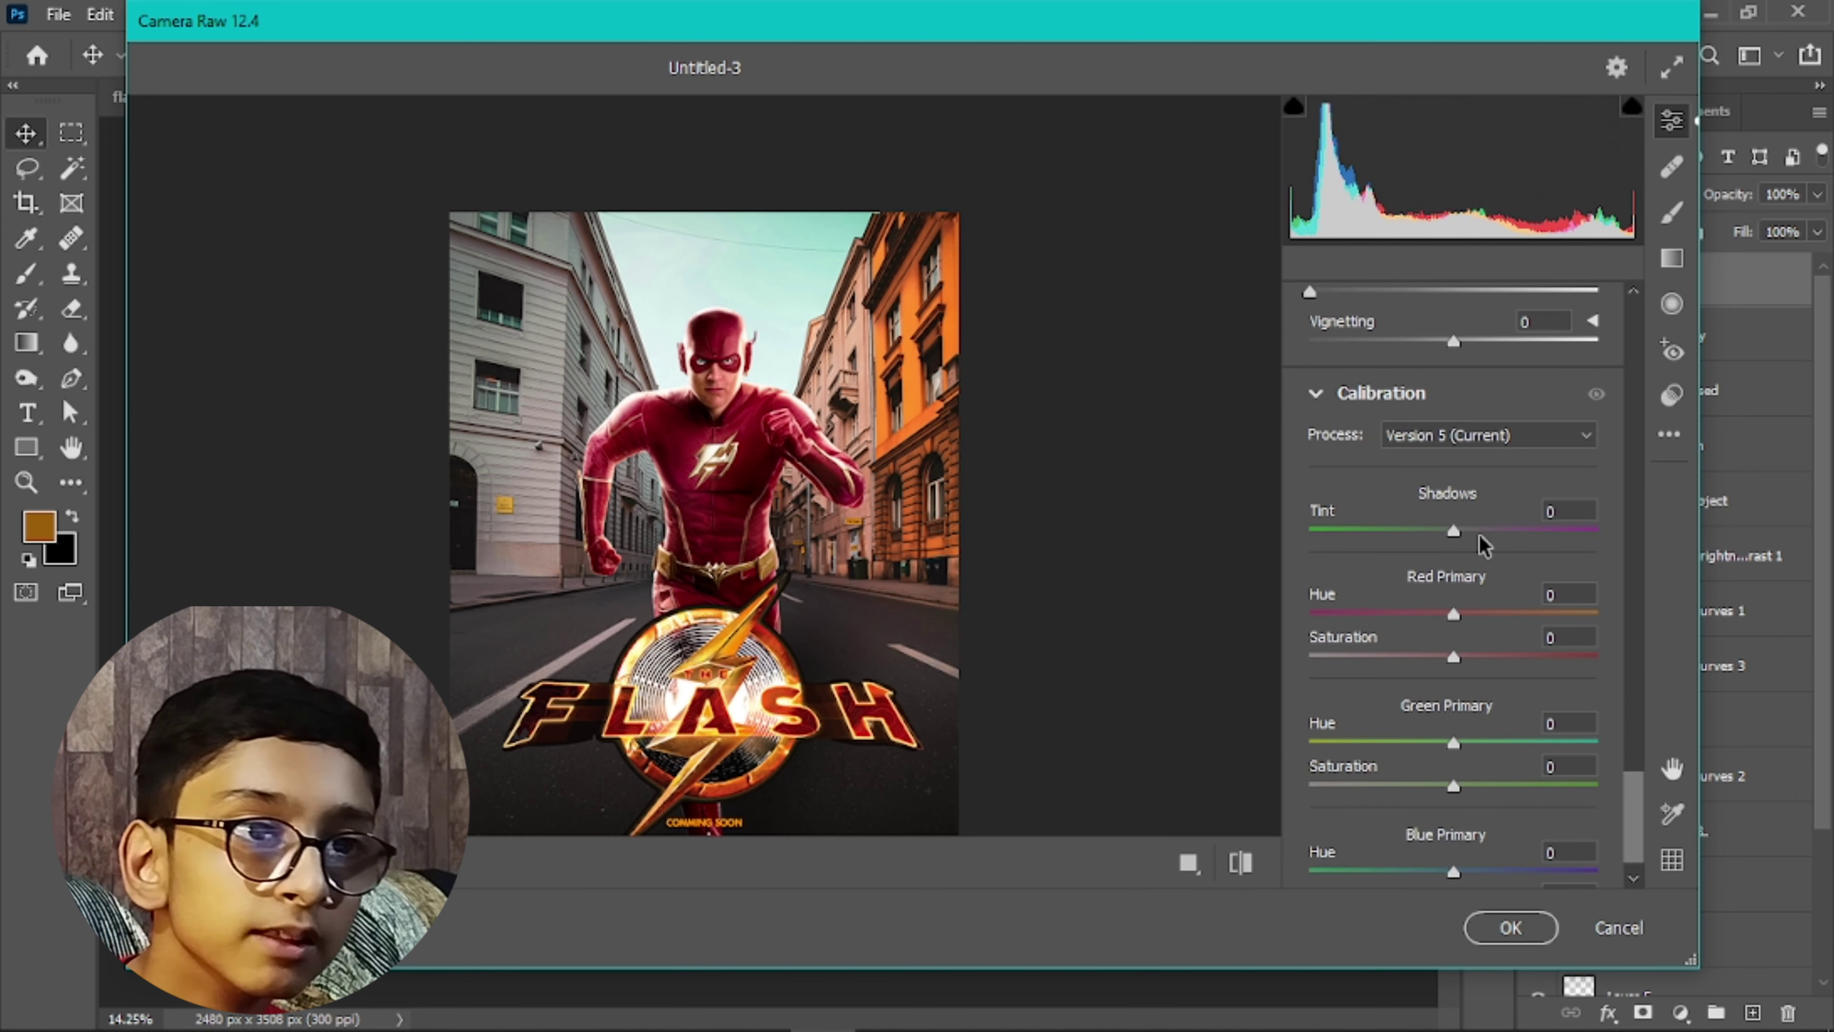
{"action": "scroll", "coordinate": [1480, 546], "scroll_direction": "down", "scroll_amount": 1}
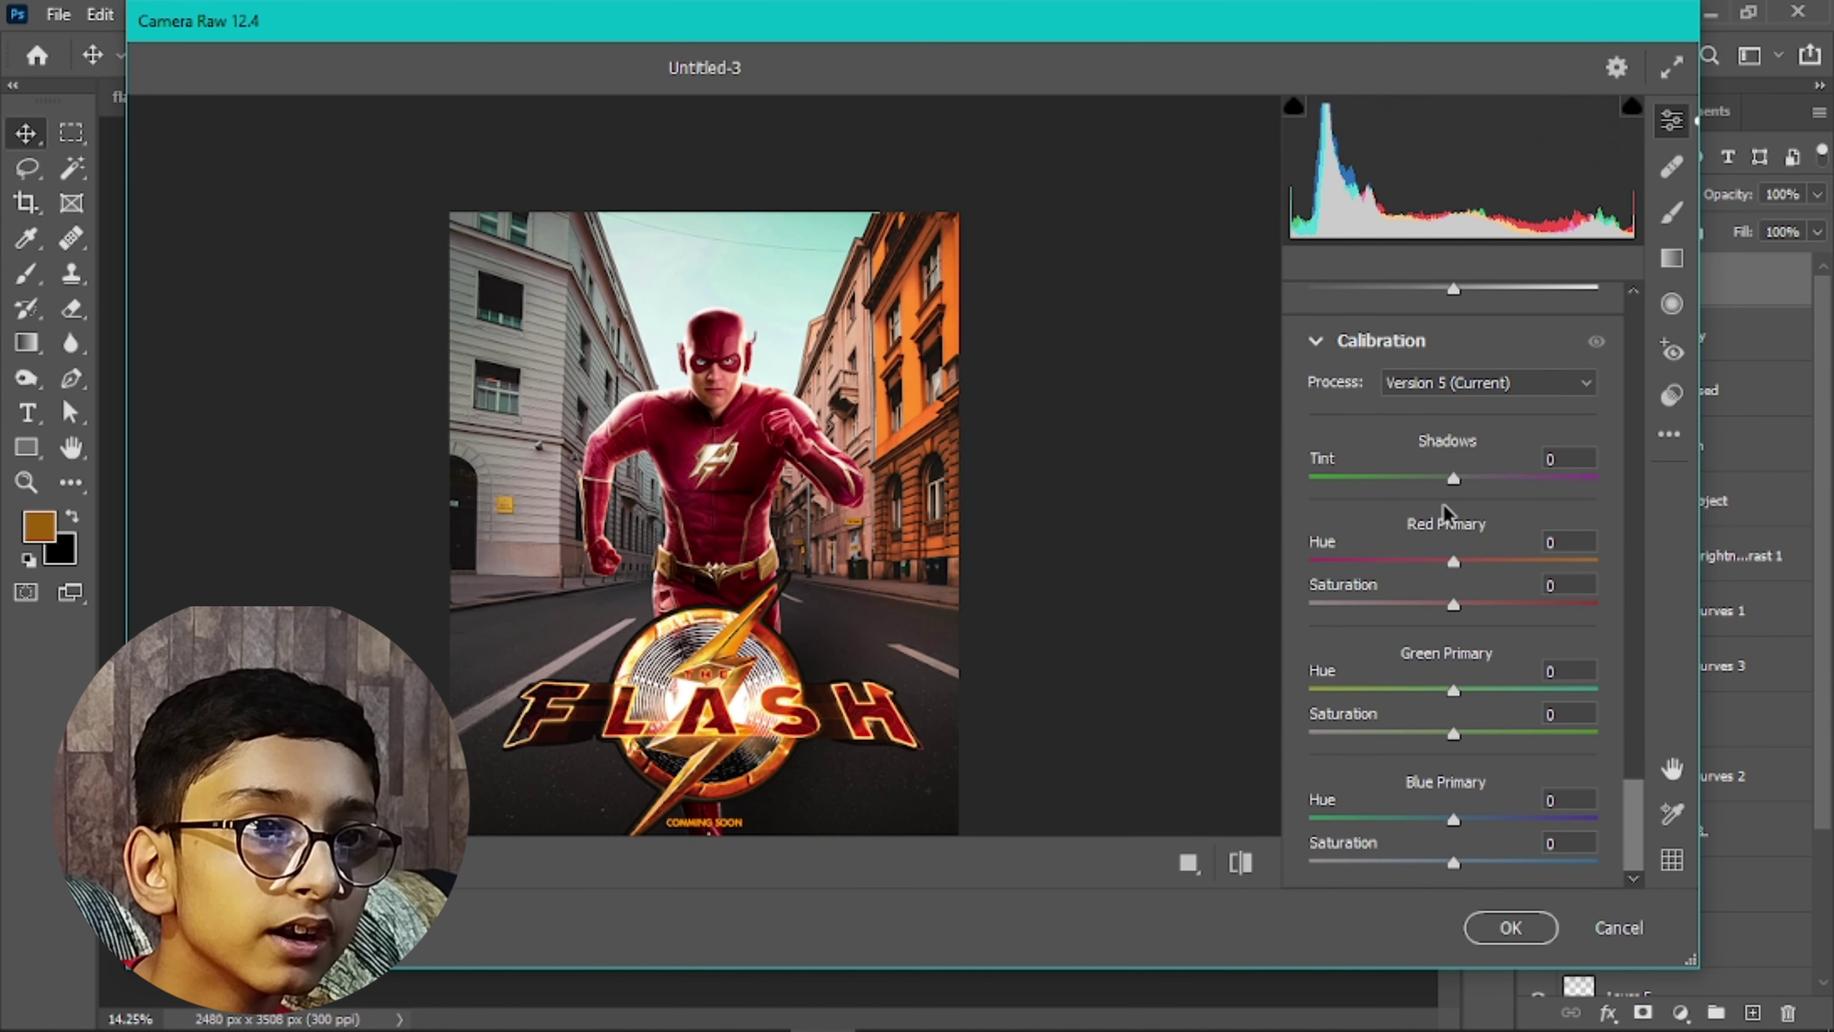
Switch to the Radial Filter with J and shift its Hue to +16
{"action": "key", "text": "j"}
{"action": "left_click_drag", "start_coordinate": [1592, 672], "coordinate": [1468, 682]}
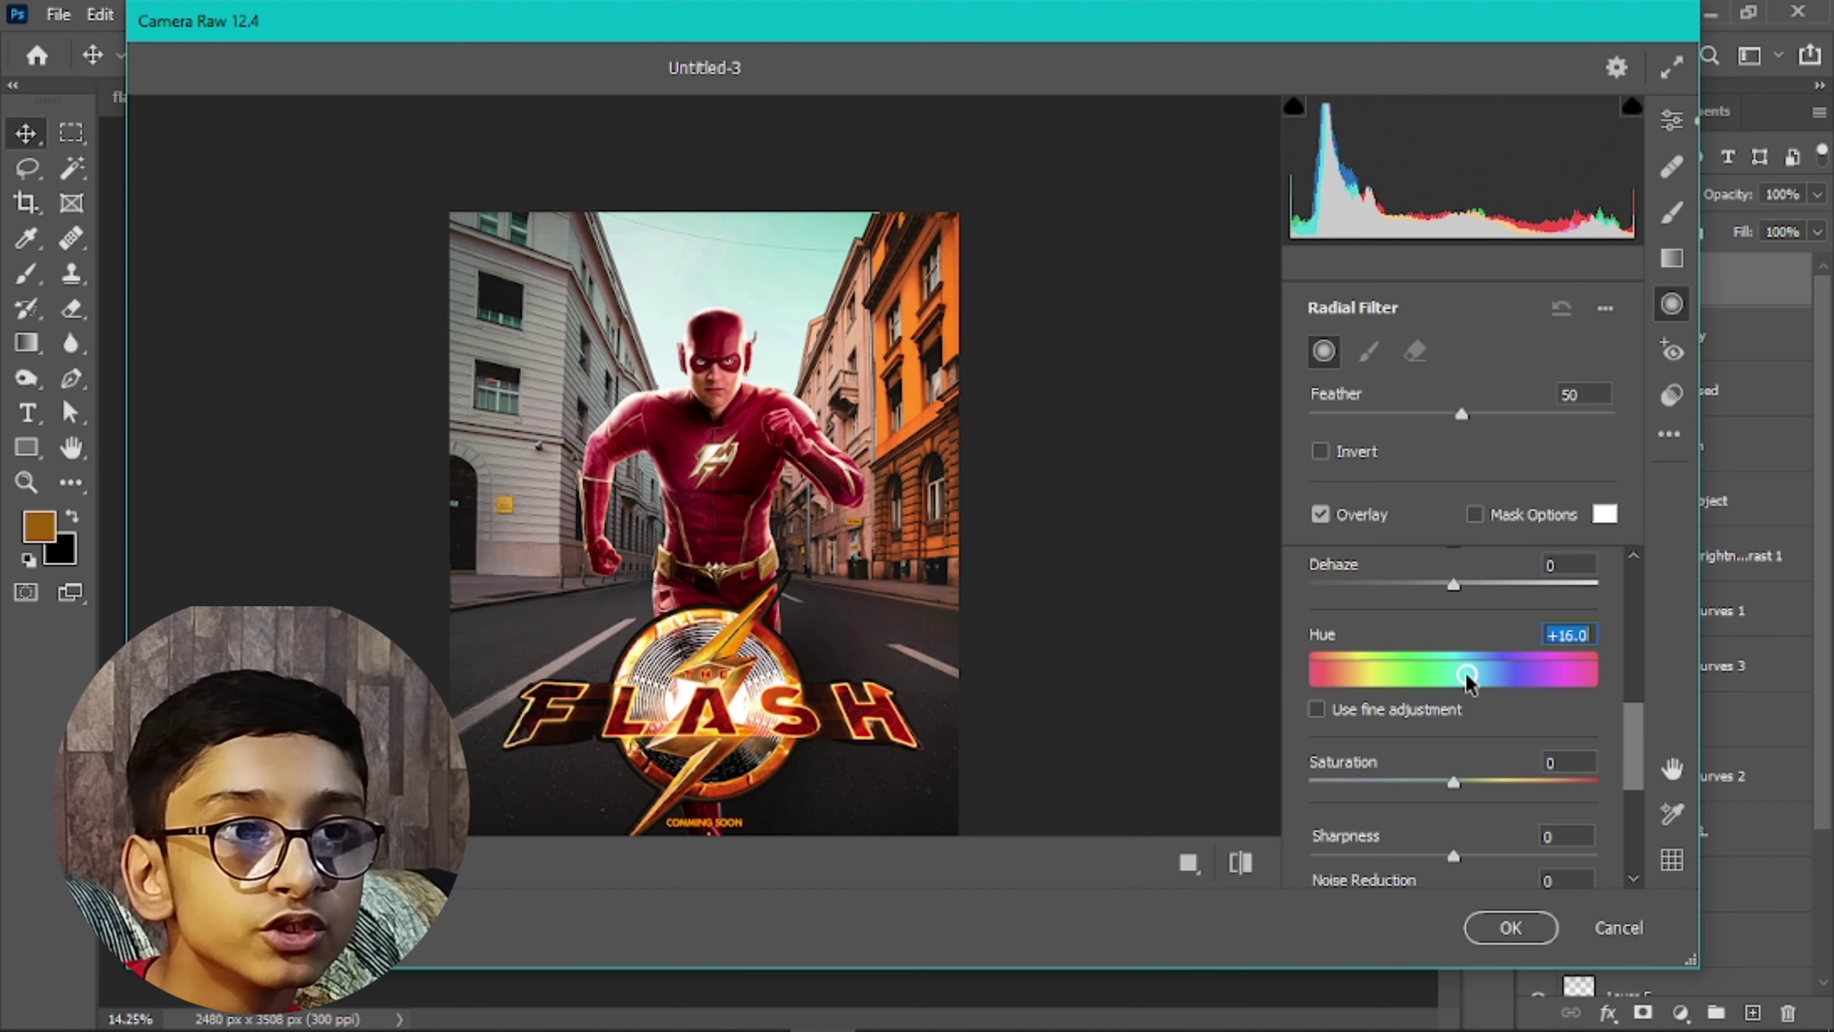
{"action": "scroll", "coordinate": [1465, 686], "scroll_direction": "down", "scroll_amount": 3}
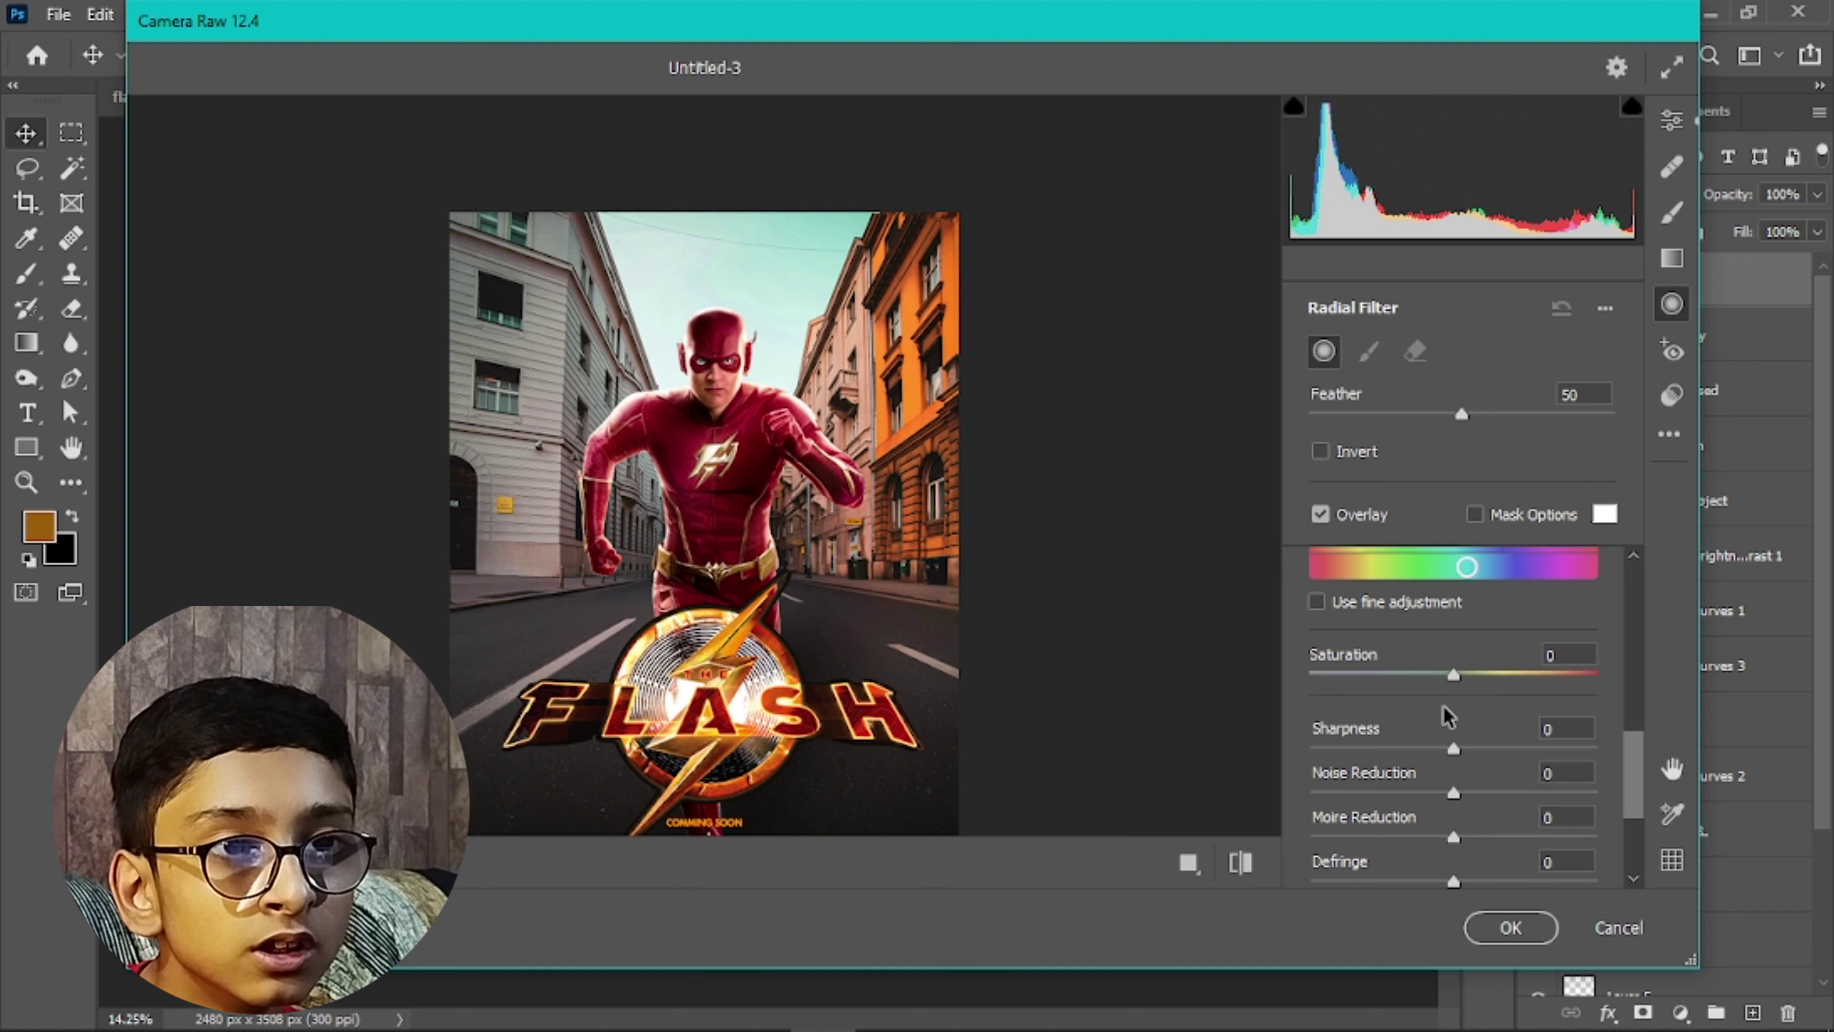
{"action": "scroll", "coordinate": [1447, 715], "scroll_direction": "down", "scroll_amount": 5}
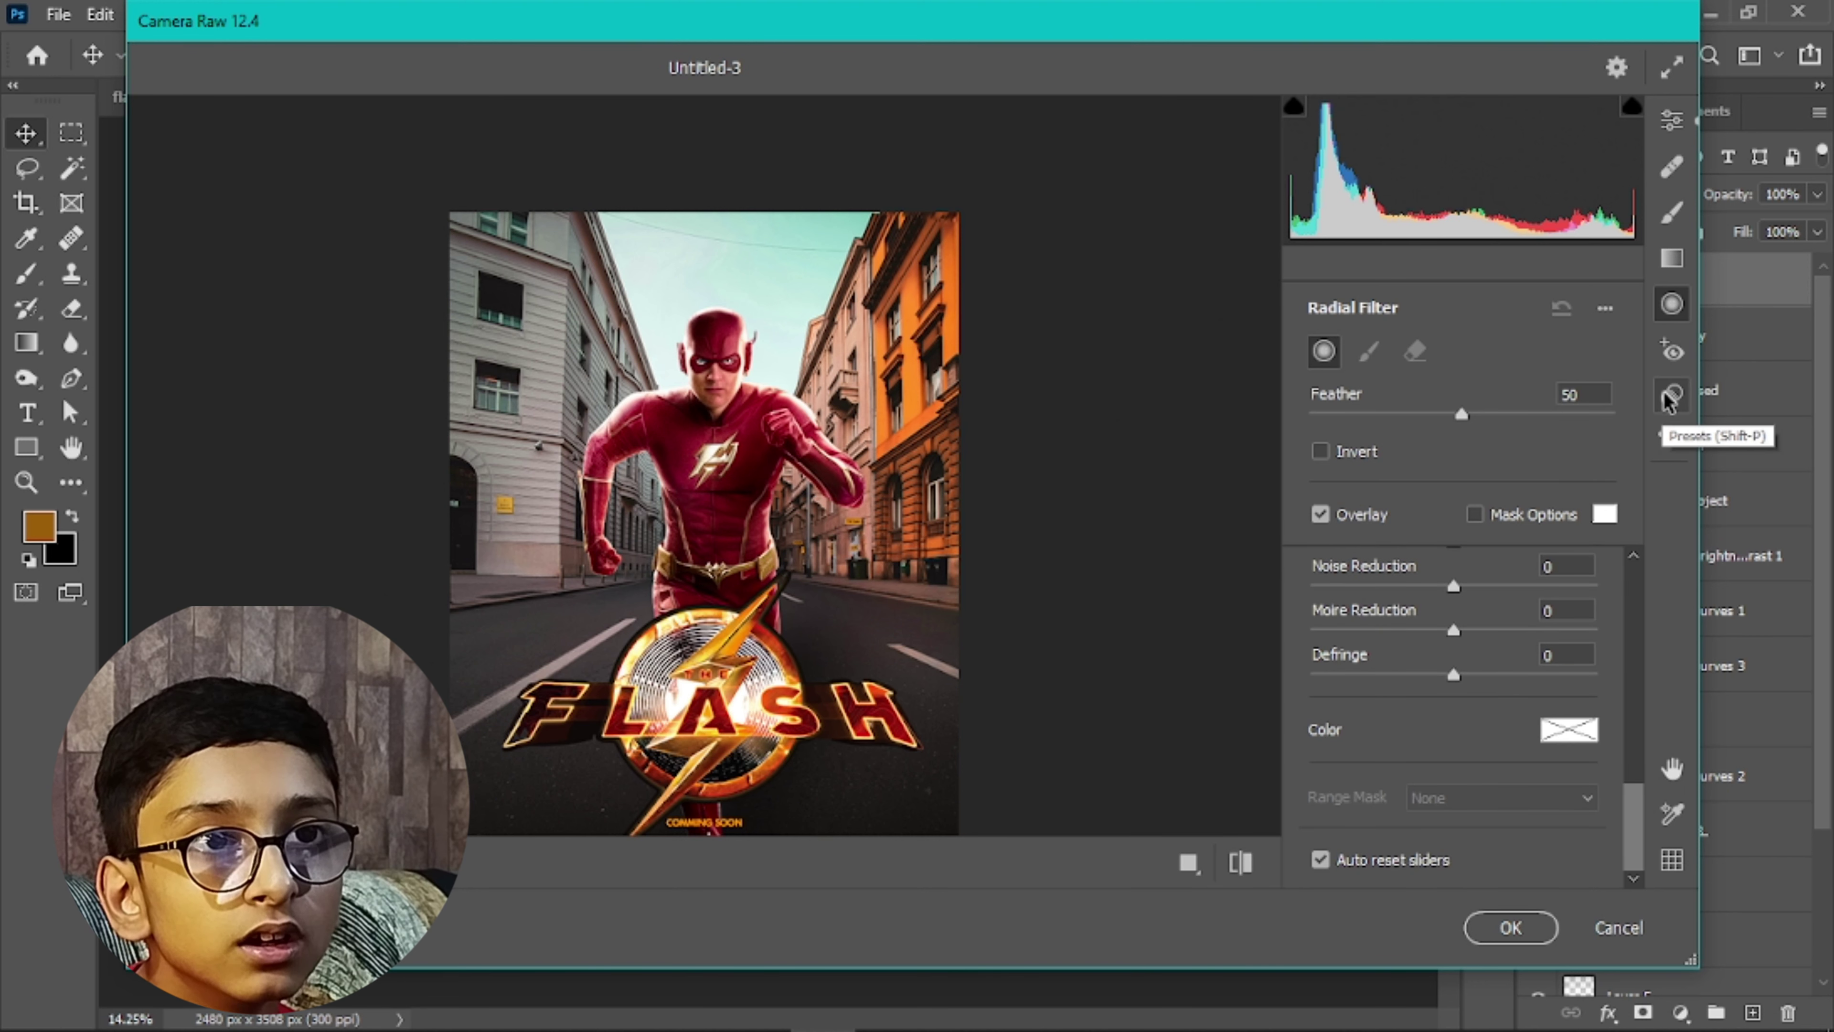
Apply the Camera Raw grade to the merged Layer 6 and close the dialog
{"action": "key", "text": "Return"}
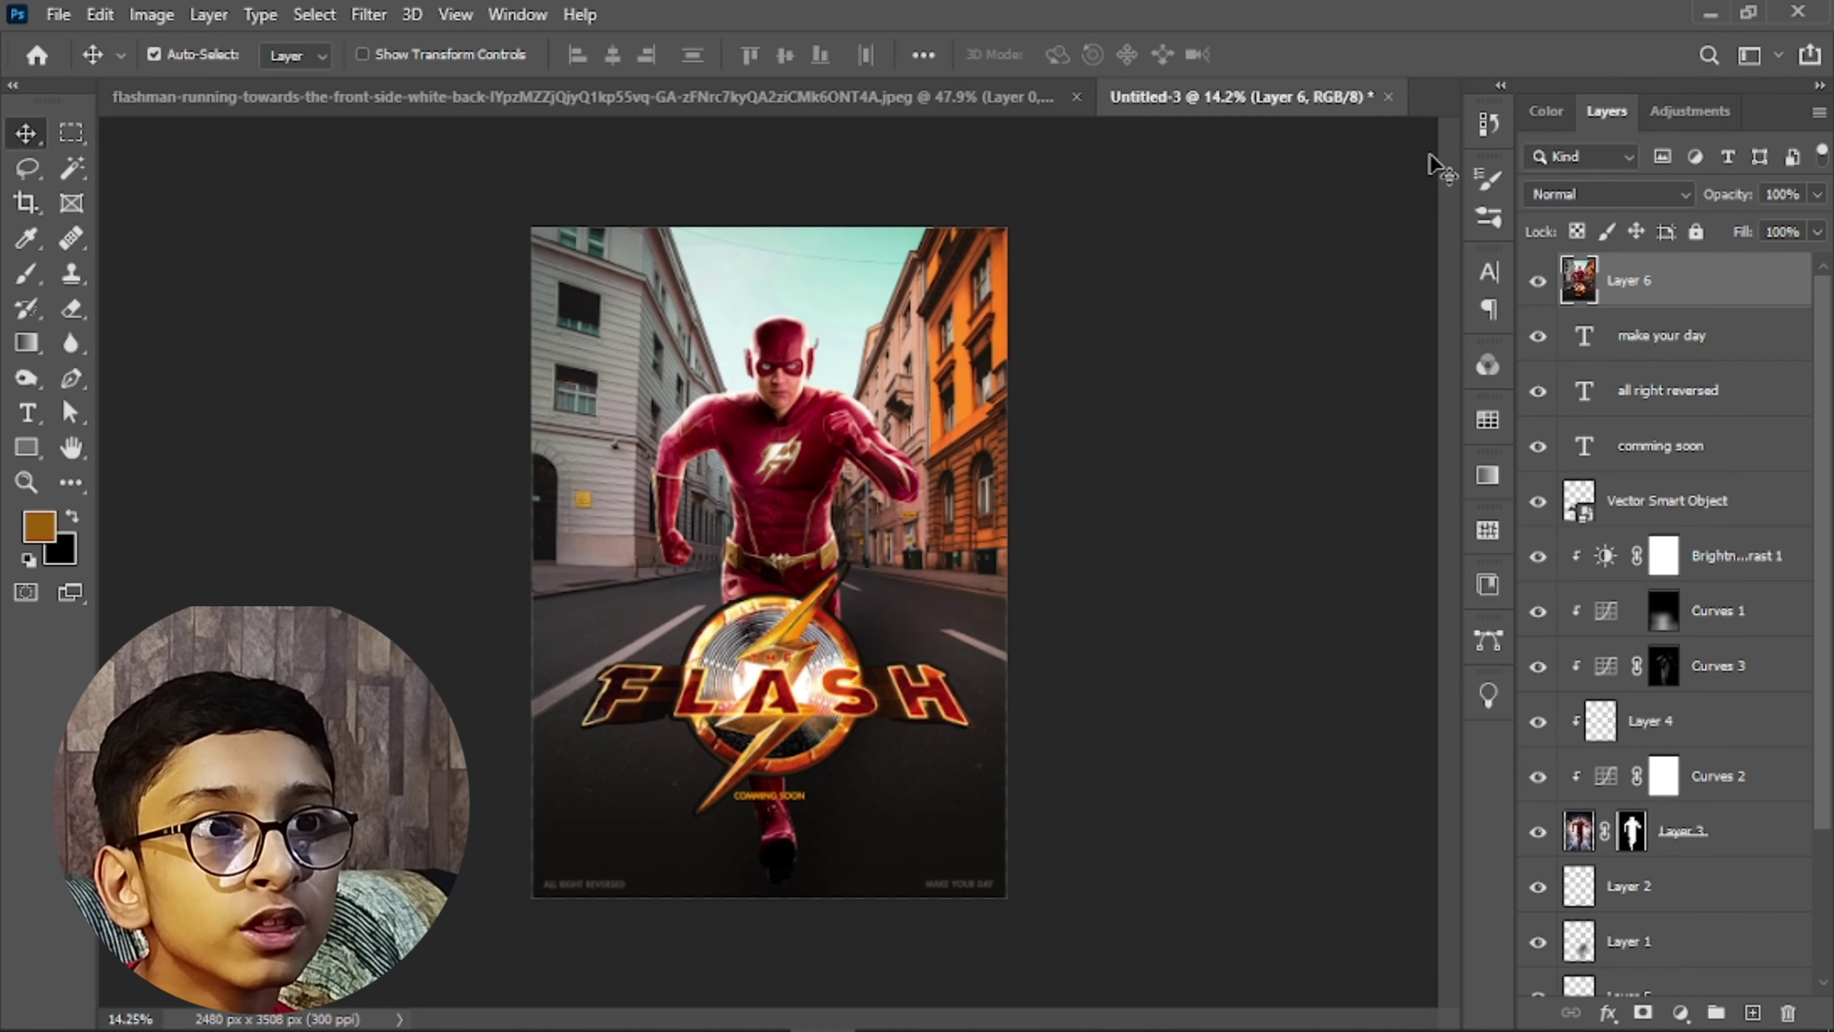